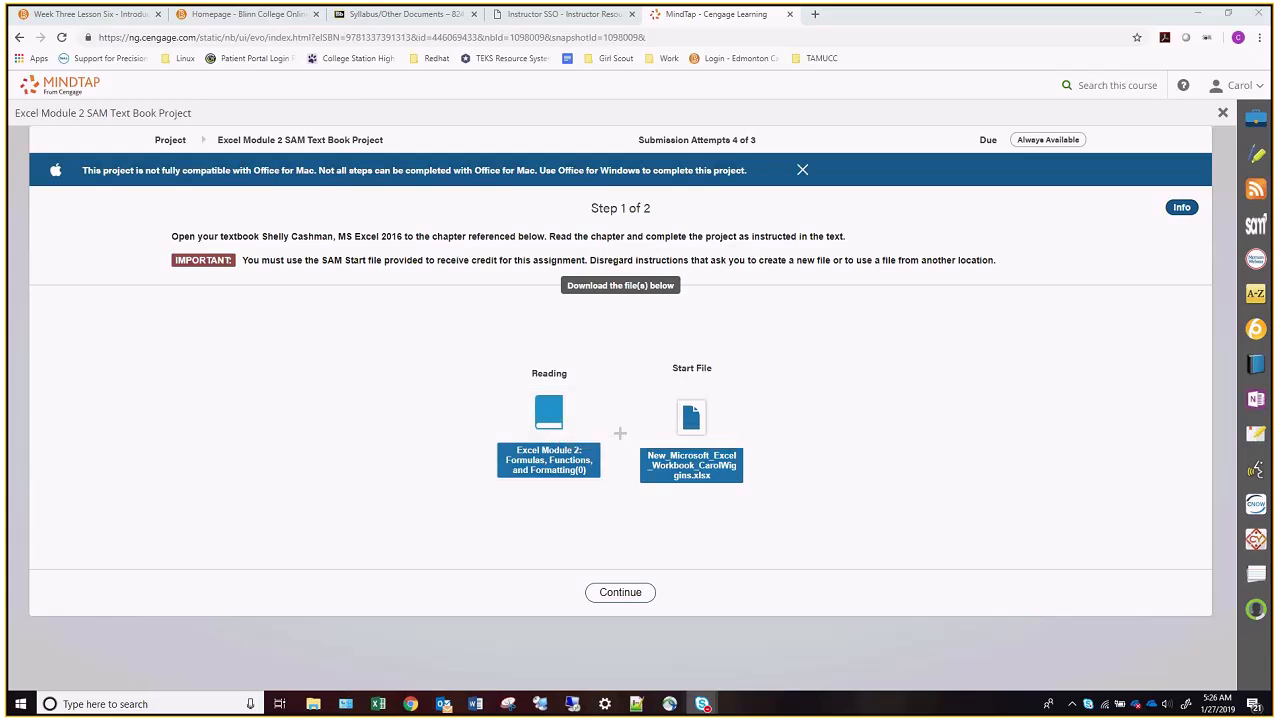
Review the textbook's Module 2 pages on the salary report project, Table 2-1 data, and the worksheet title and subtitle instructions.
key("alt+Tab")
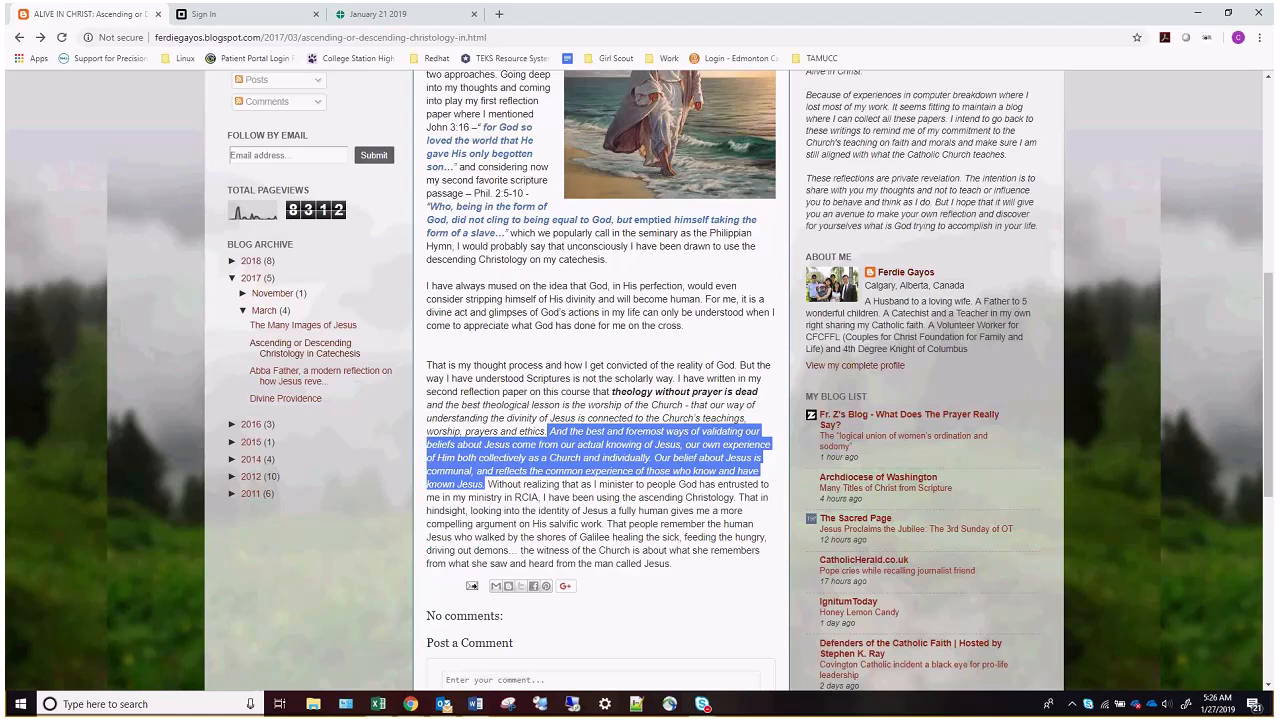
key("alt+Tab")
left_click_drag(1279, 51, 609, 100)
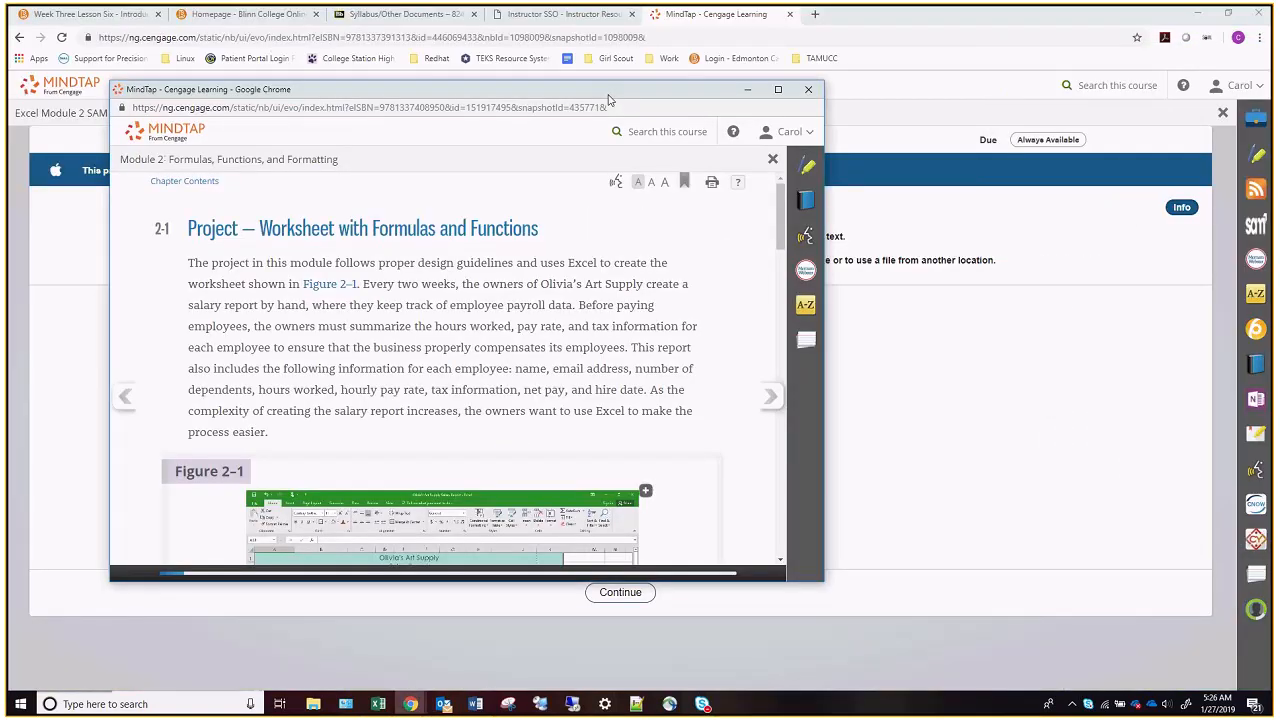
left_click(778, 89)
scroll(1102, 384, "down", 3)
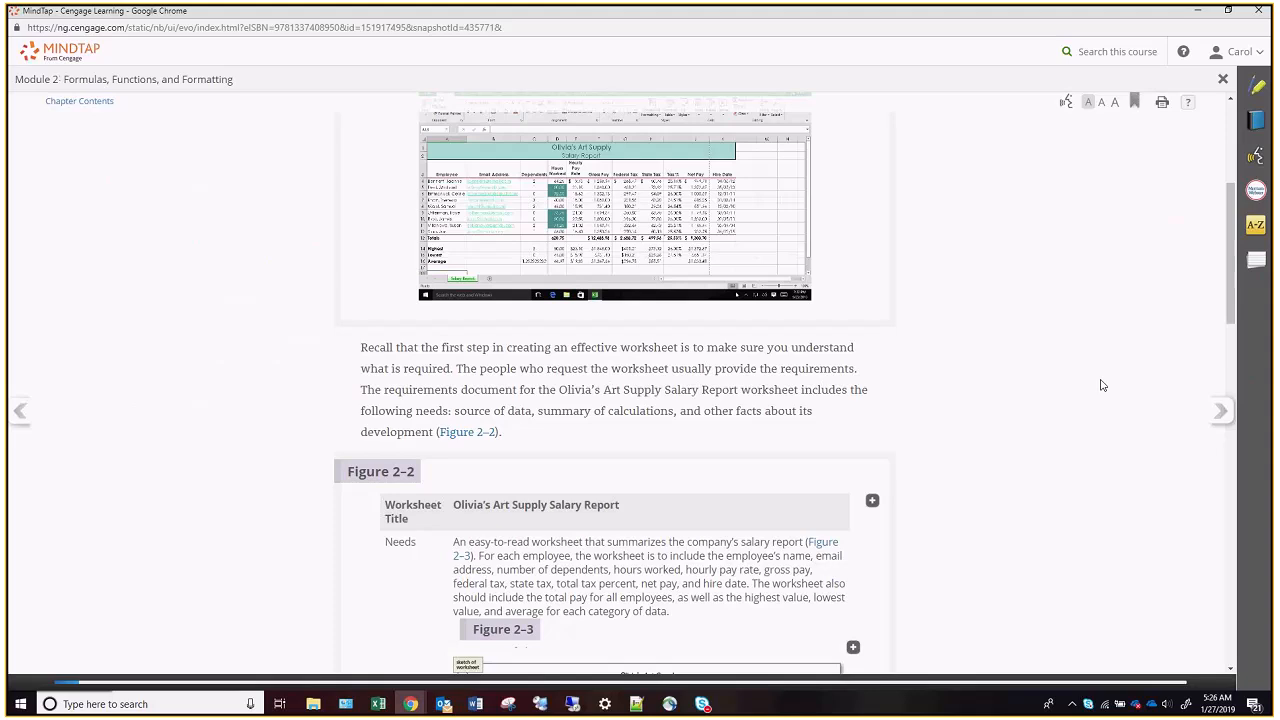
scroll(1102, 384, "down", 10)
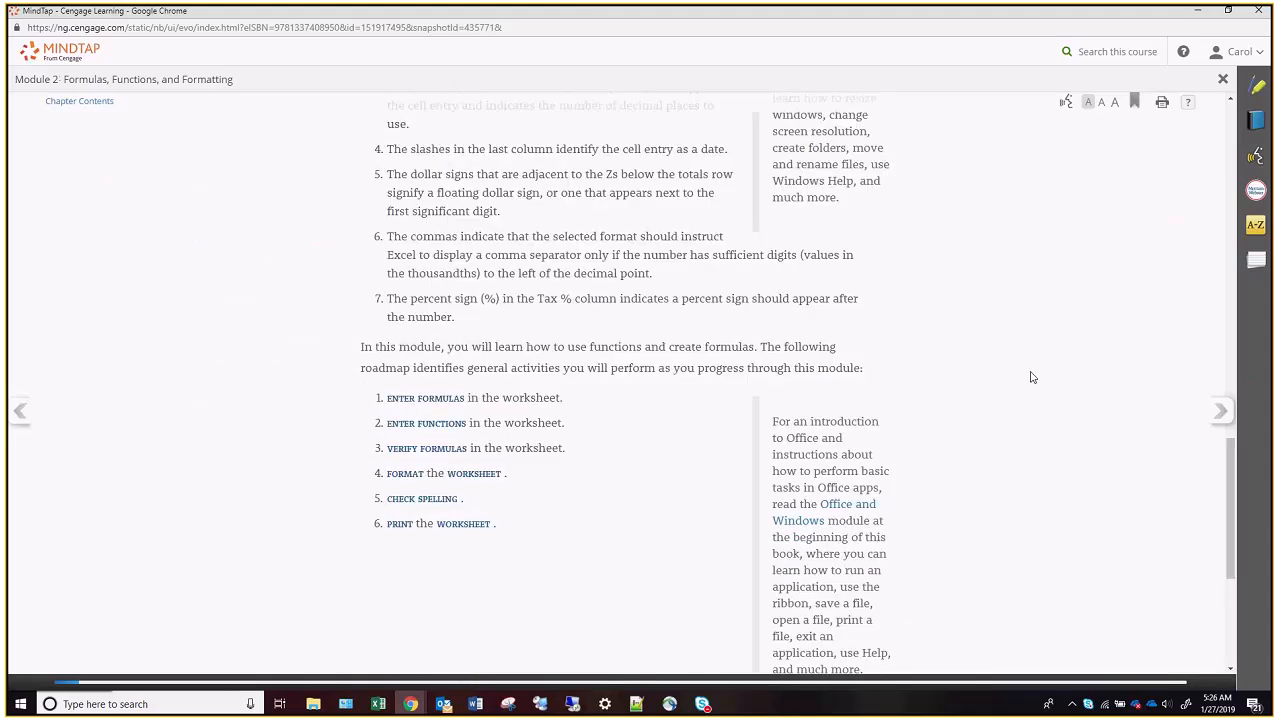
scroll(1033, 377, "down", 3)
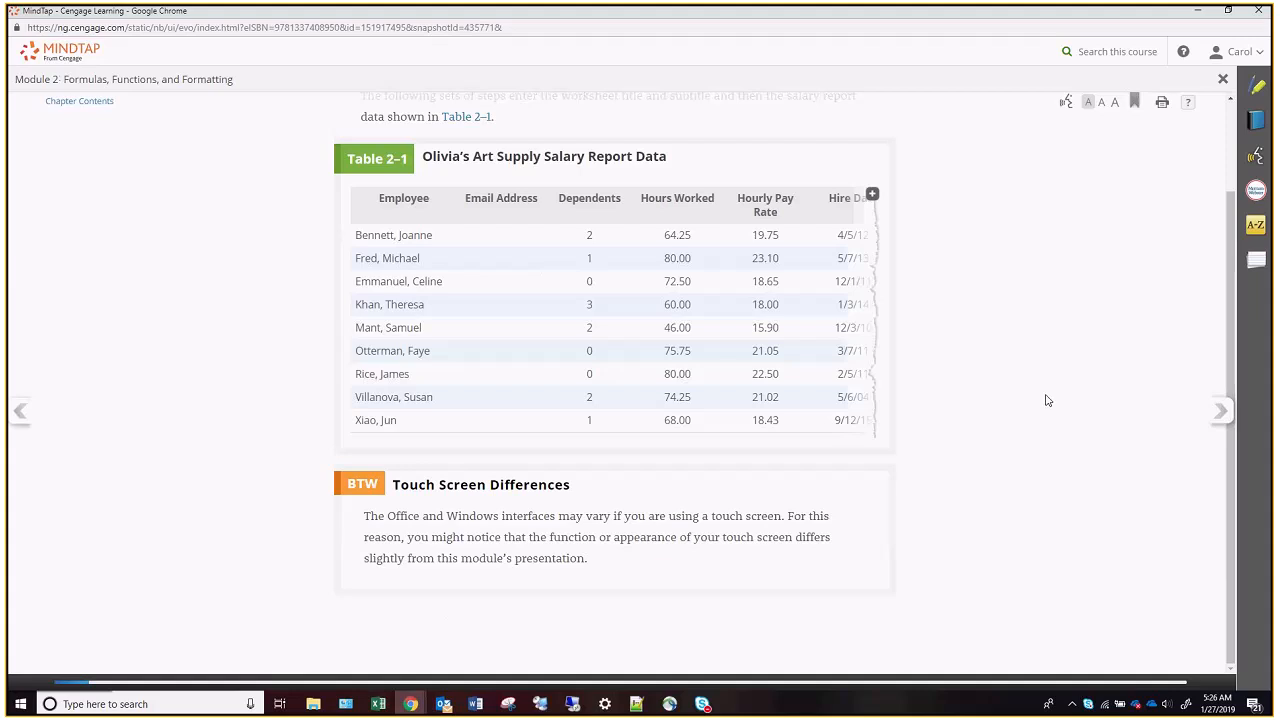
left_click(1220, 412)
scroll(553, 377, "down", 1)
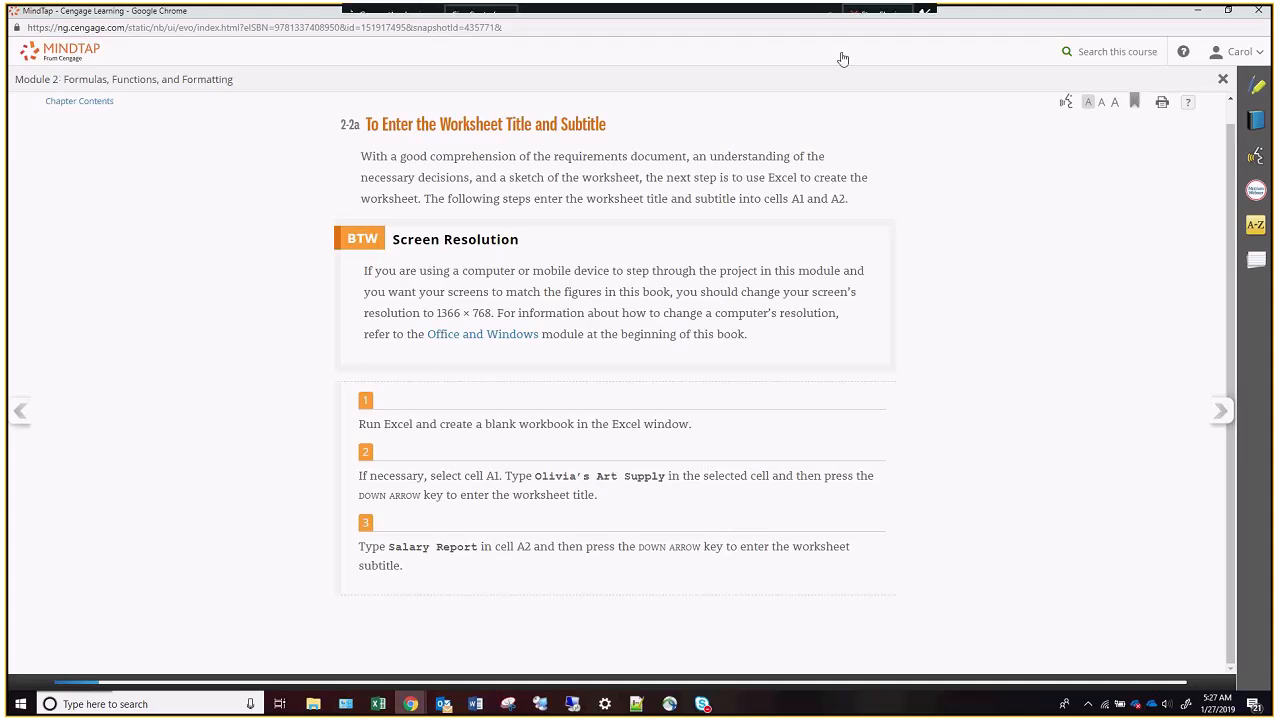
Leave the textbook, switch to the downloaded SAM start workbook in Excel, and enable it for editing.
left_click(1198, 11)
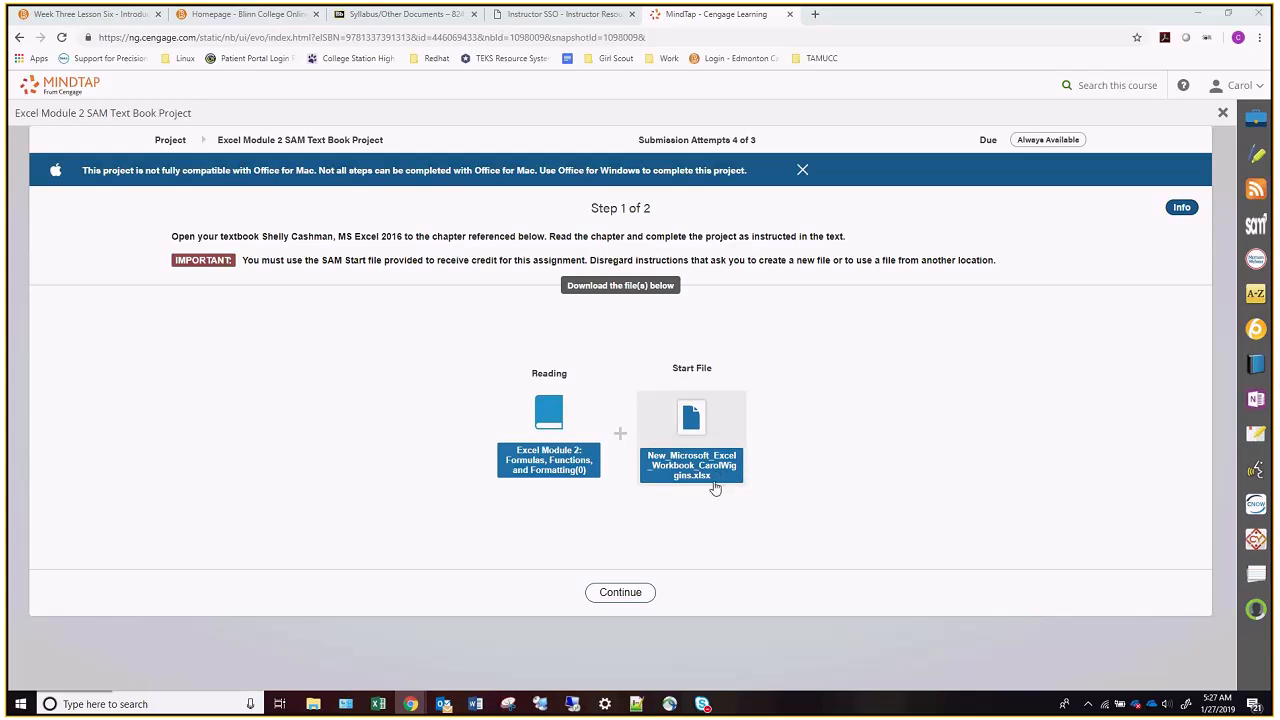
left_click_drag(1279, 12, 580, 3)
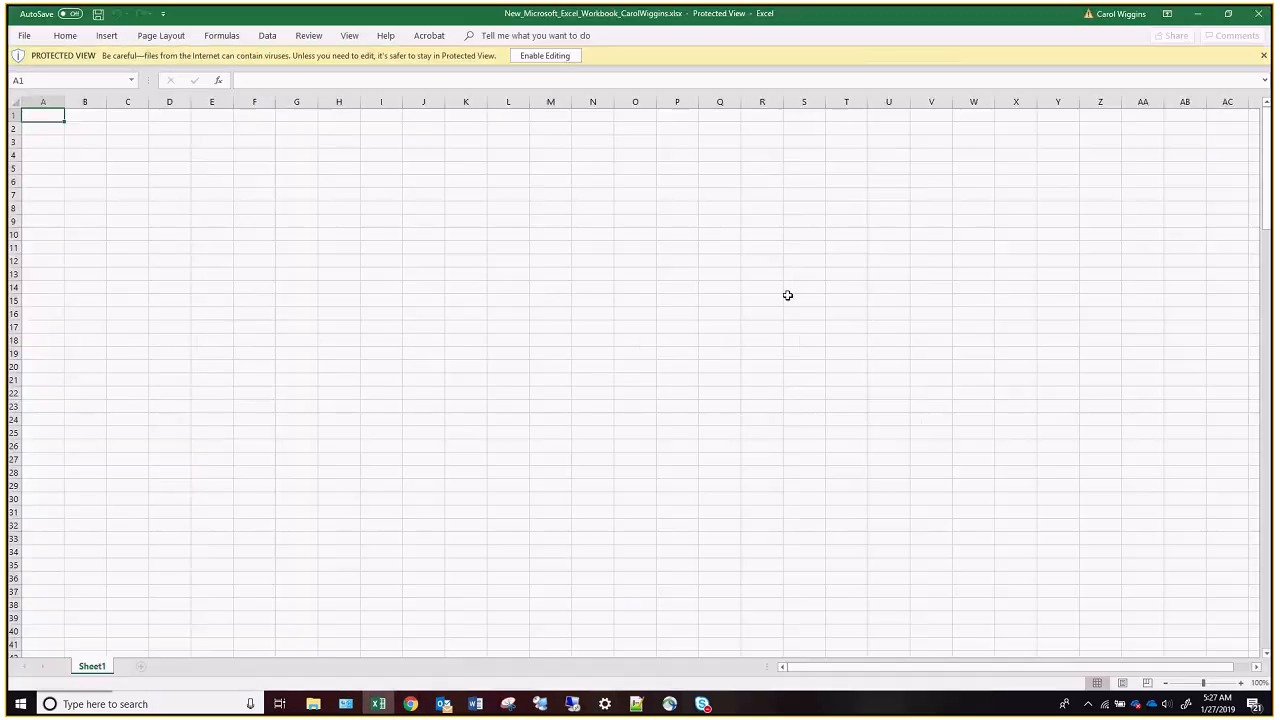
left_click(544, 56)
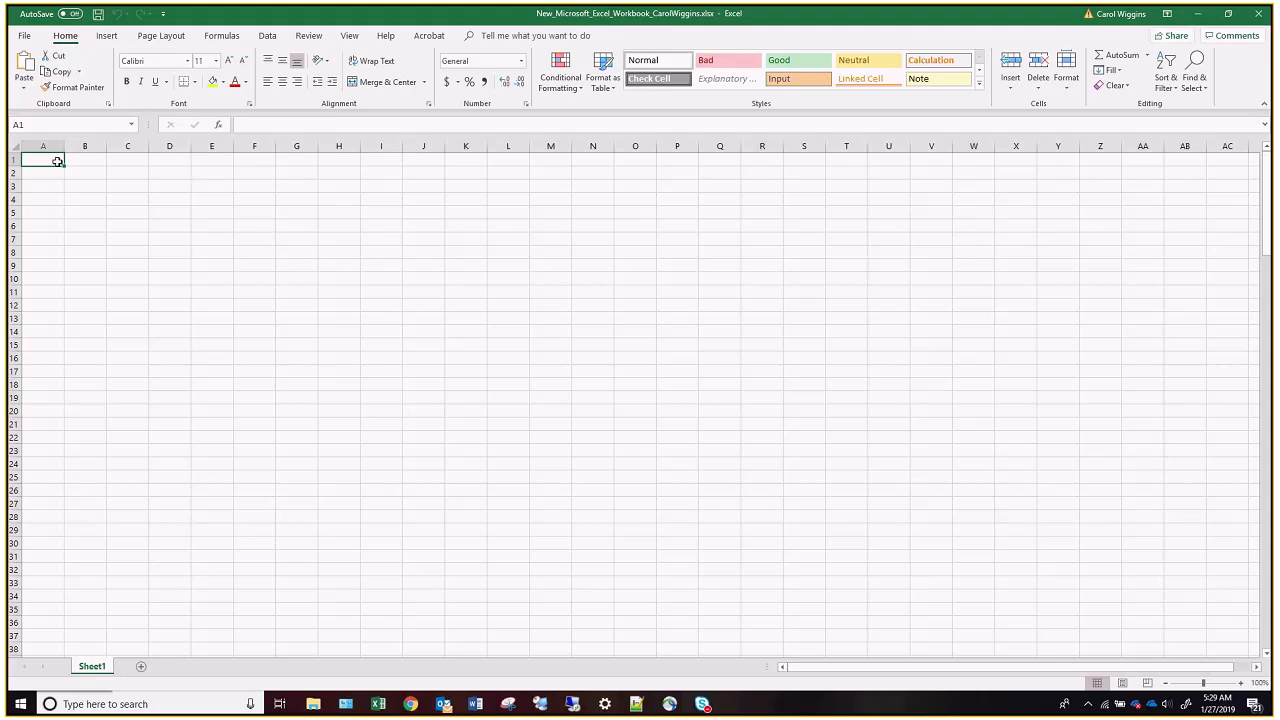
Enter the worksheet title "Olivia's Art Supply" in A1 and the subtitle "Salary Report" in A2.
type("Olivia's Art Supply")
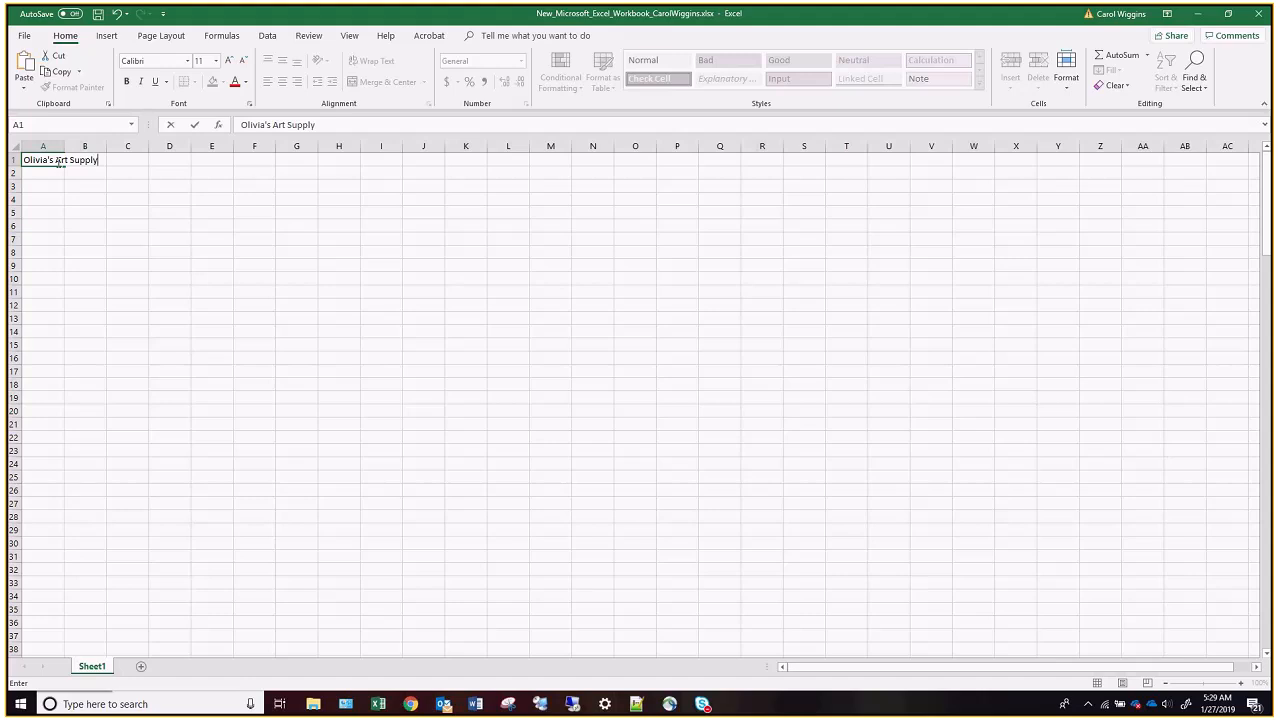
key("Return")
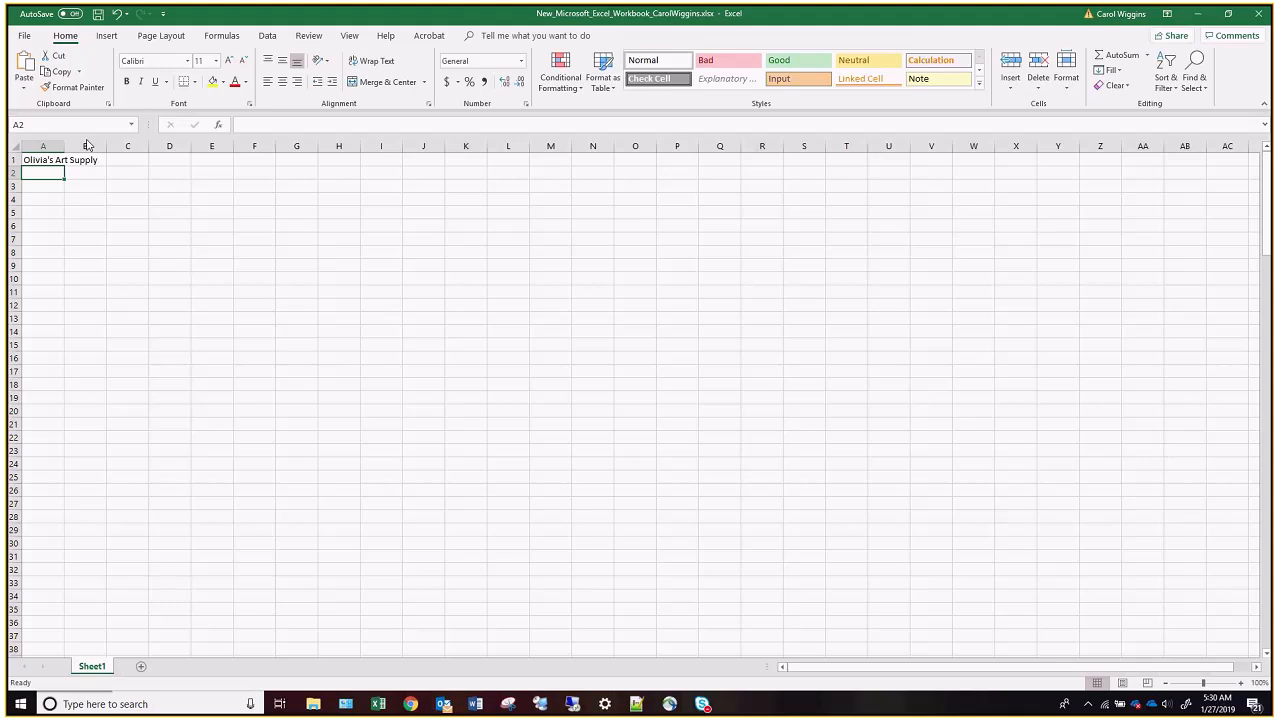
type("Salary Report")
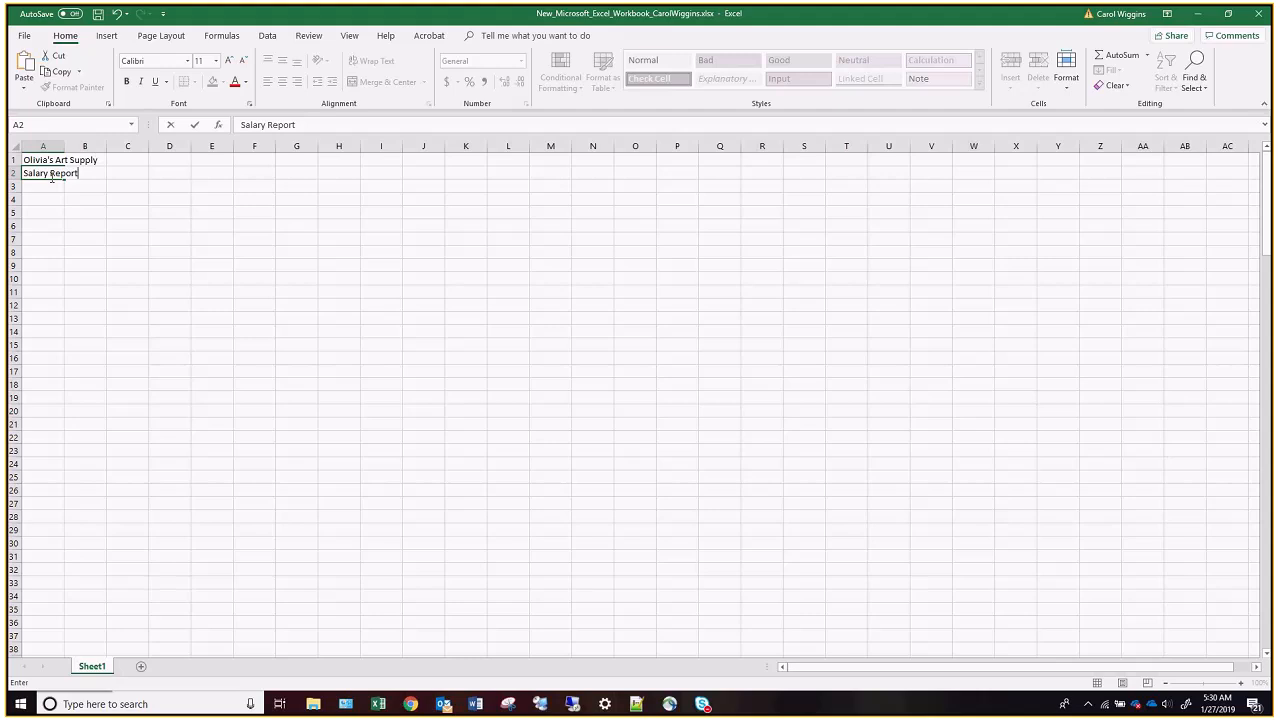
key("Return")
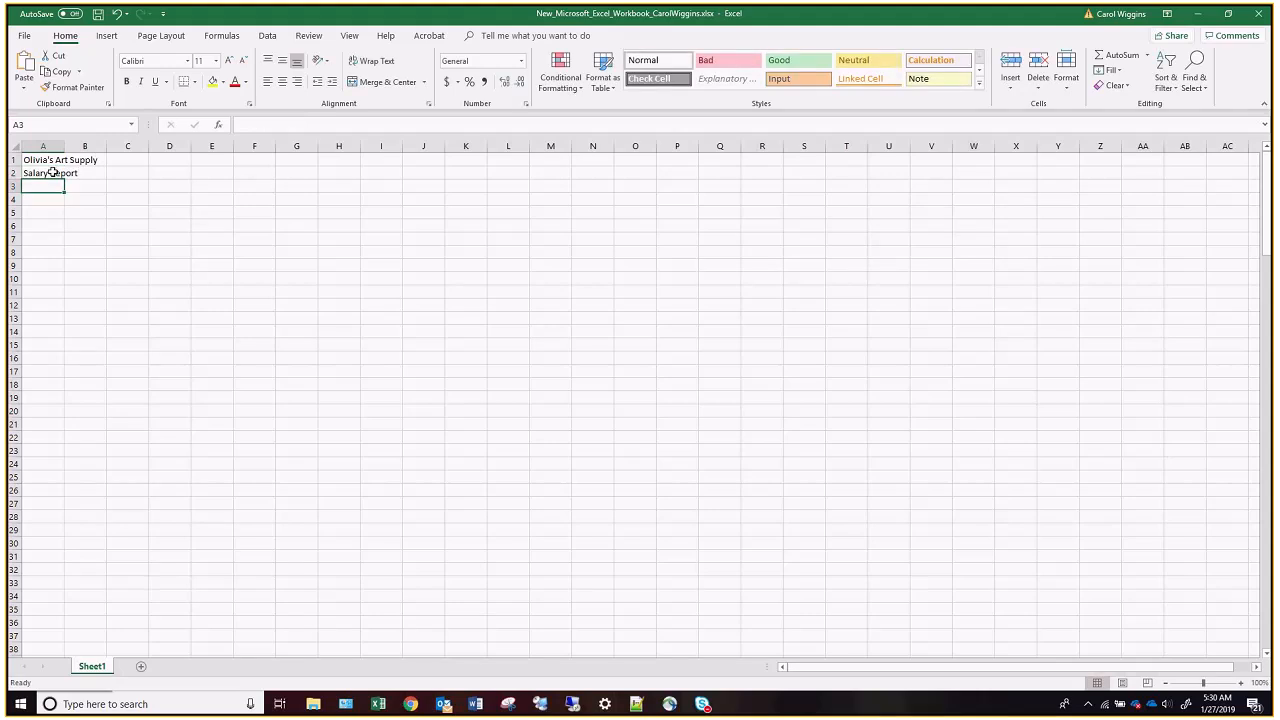
Enter the column headings Employee, Email Address and Dependents in cells A3 to C3.
type("Employee")
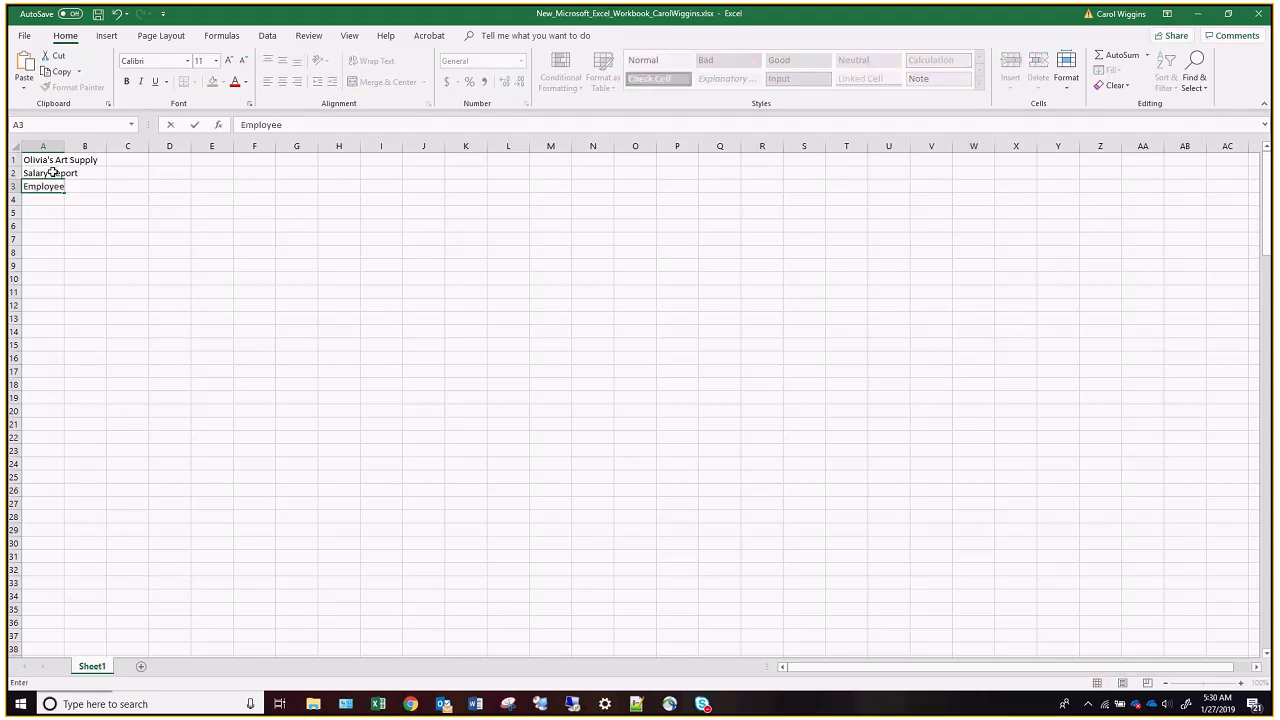
key("Return")
key("Up")
key("Right")
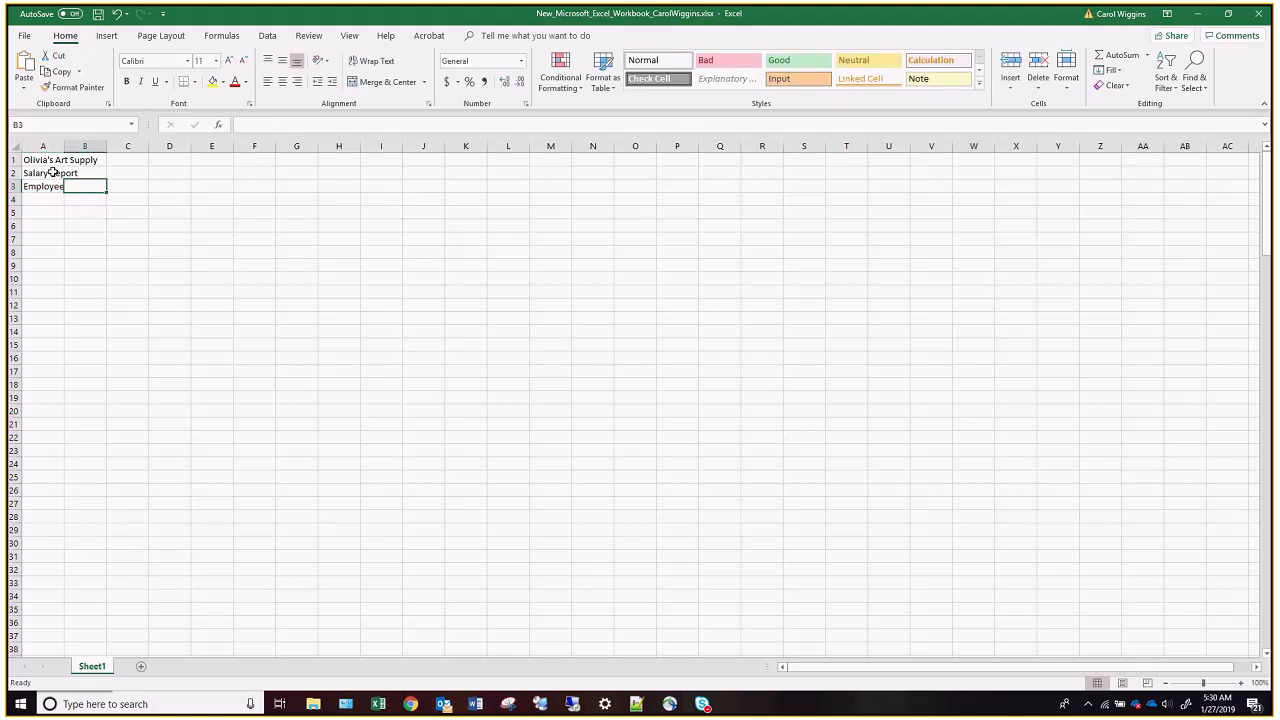
type("Email Address")
key("Tab")
type("Dependents")
key("Tab")
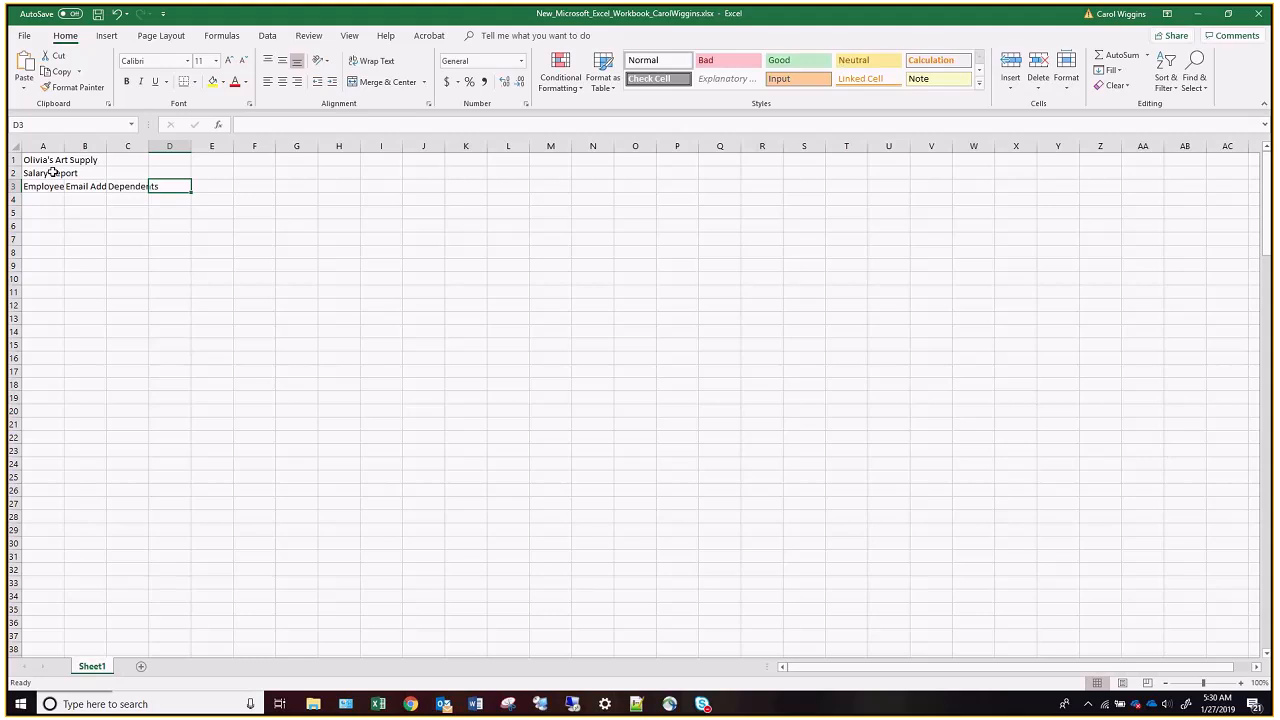
Enter the heading "Hours Worked" in D3 on two lines, with a line break after "Hours".
type("Hours")
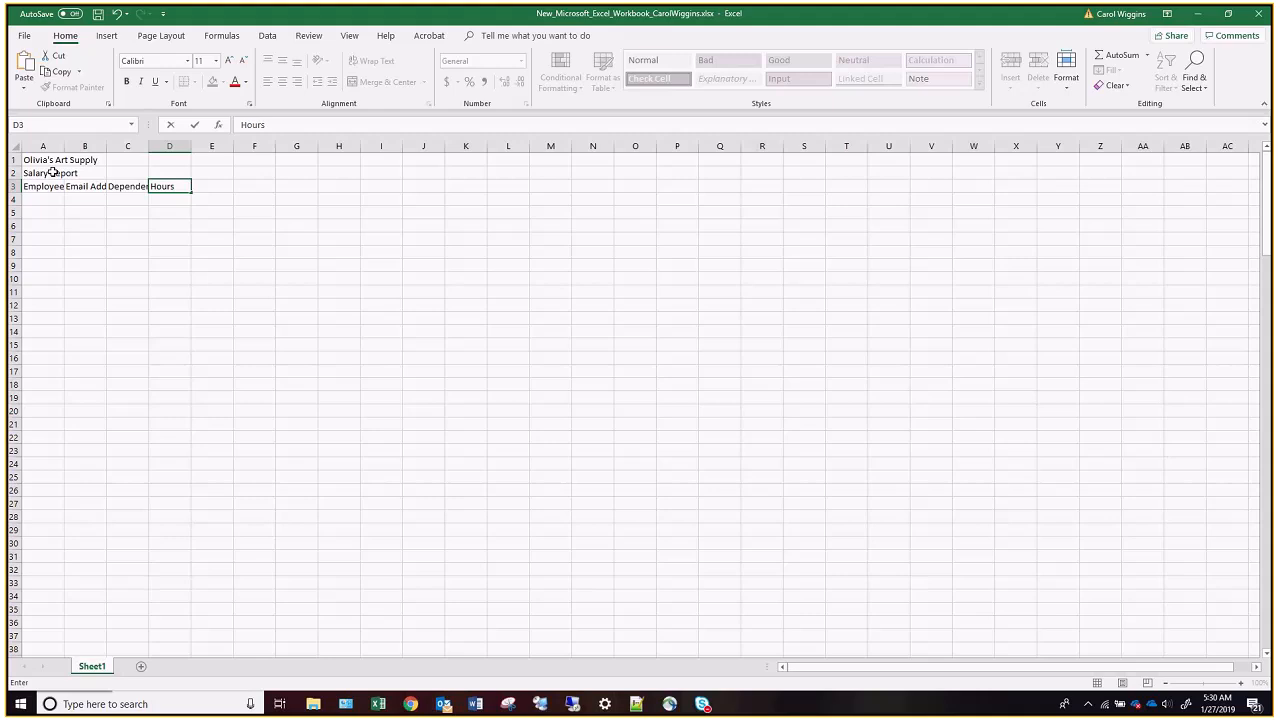
key("alt")
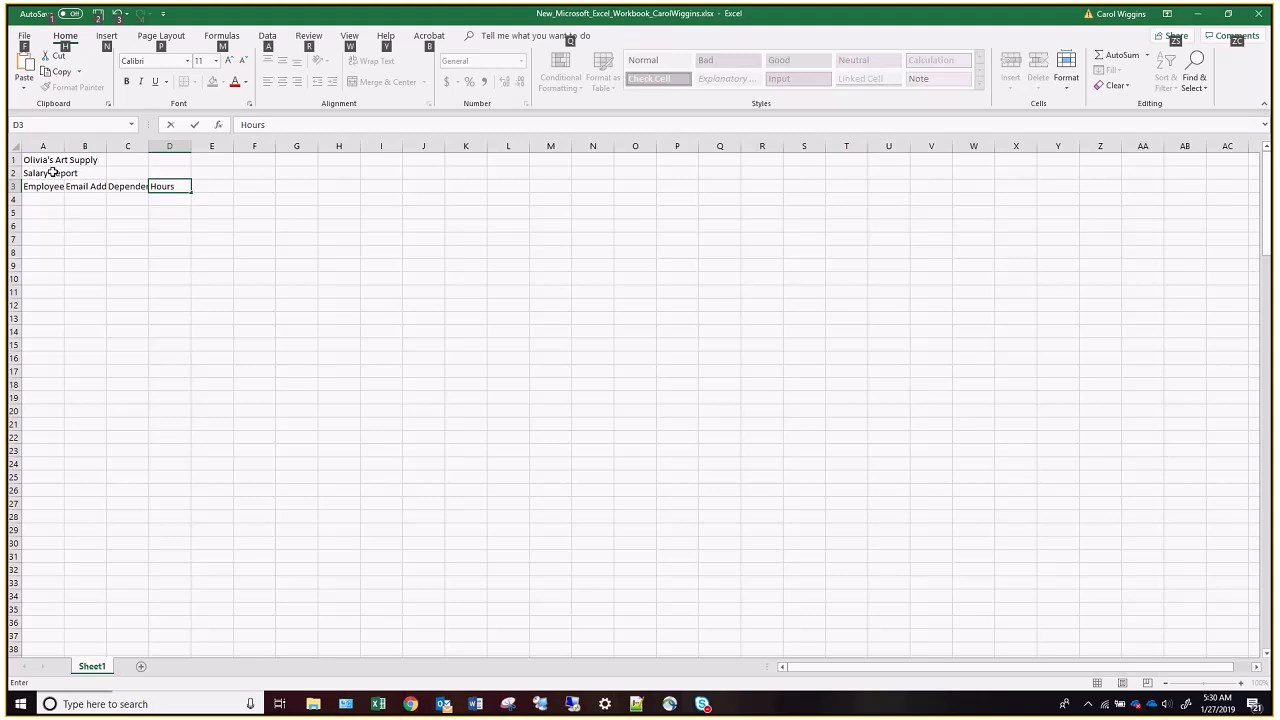
key("alt+Return")
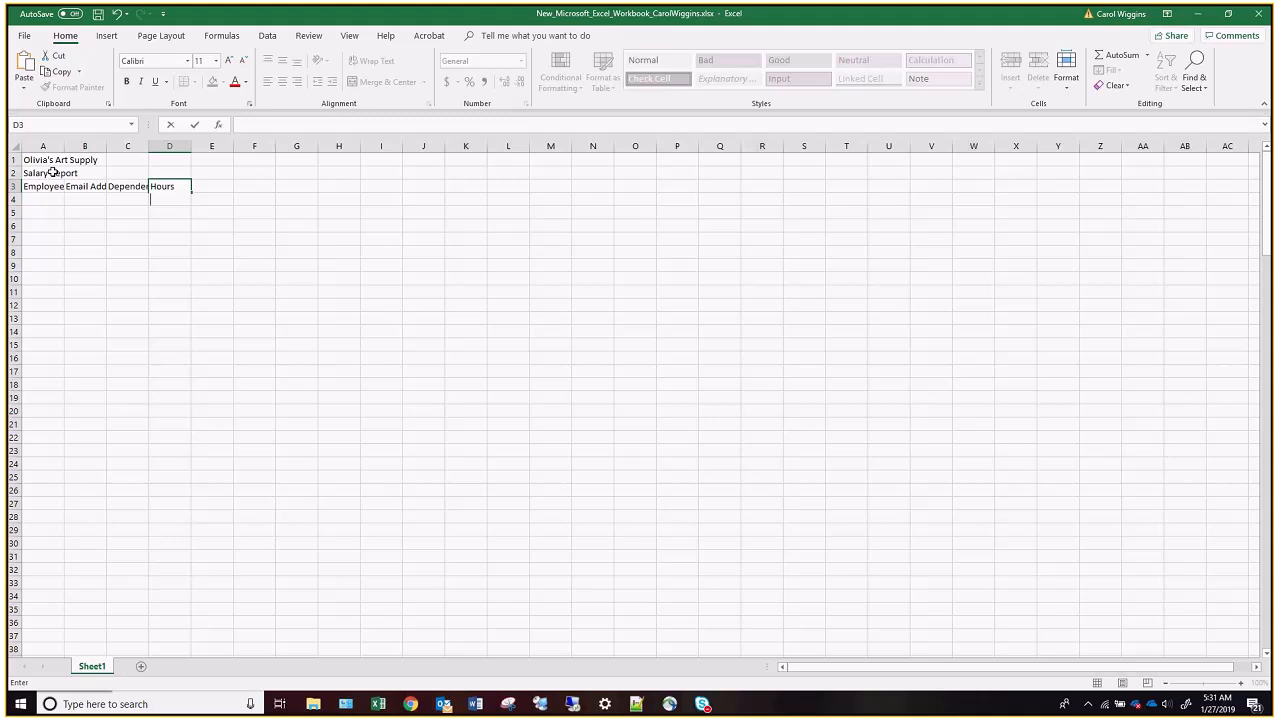
type("Worked")
key("Tab")
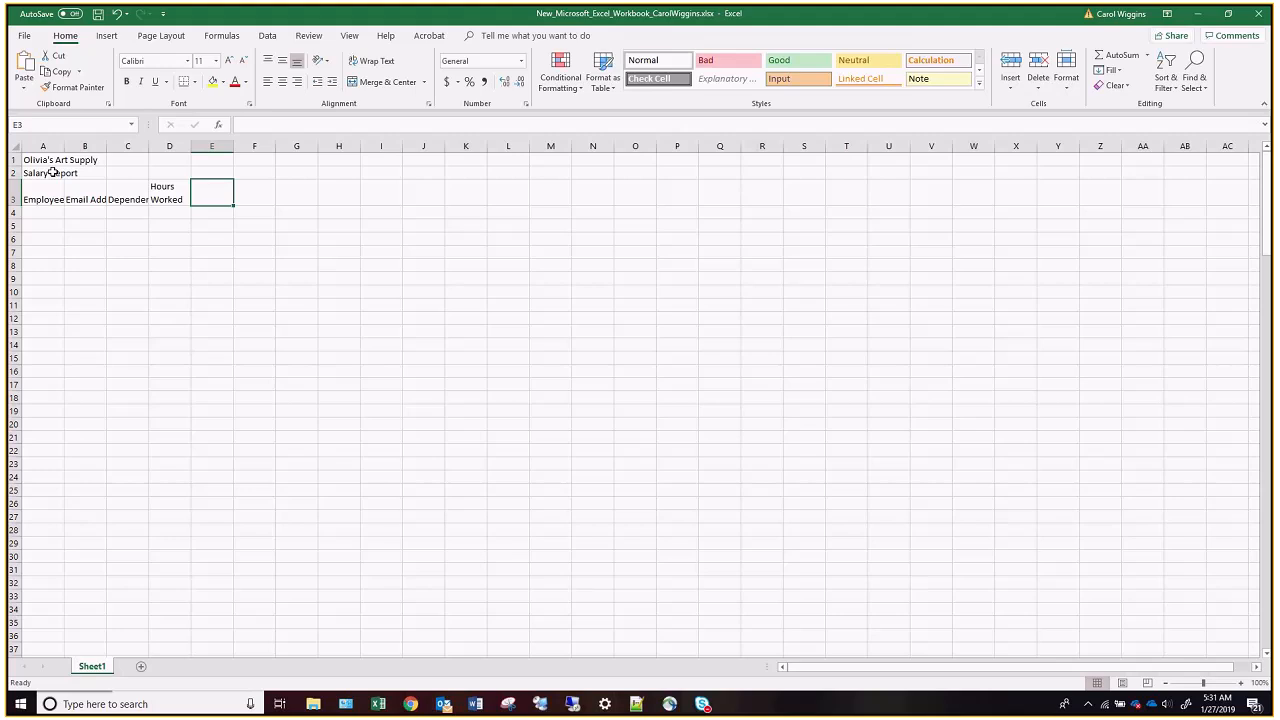
Enter the heading "Hourly Pay Rate" in E3 on two lines, with a line break after "Hourly".
type("Hourly")
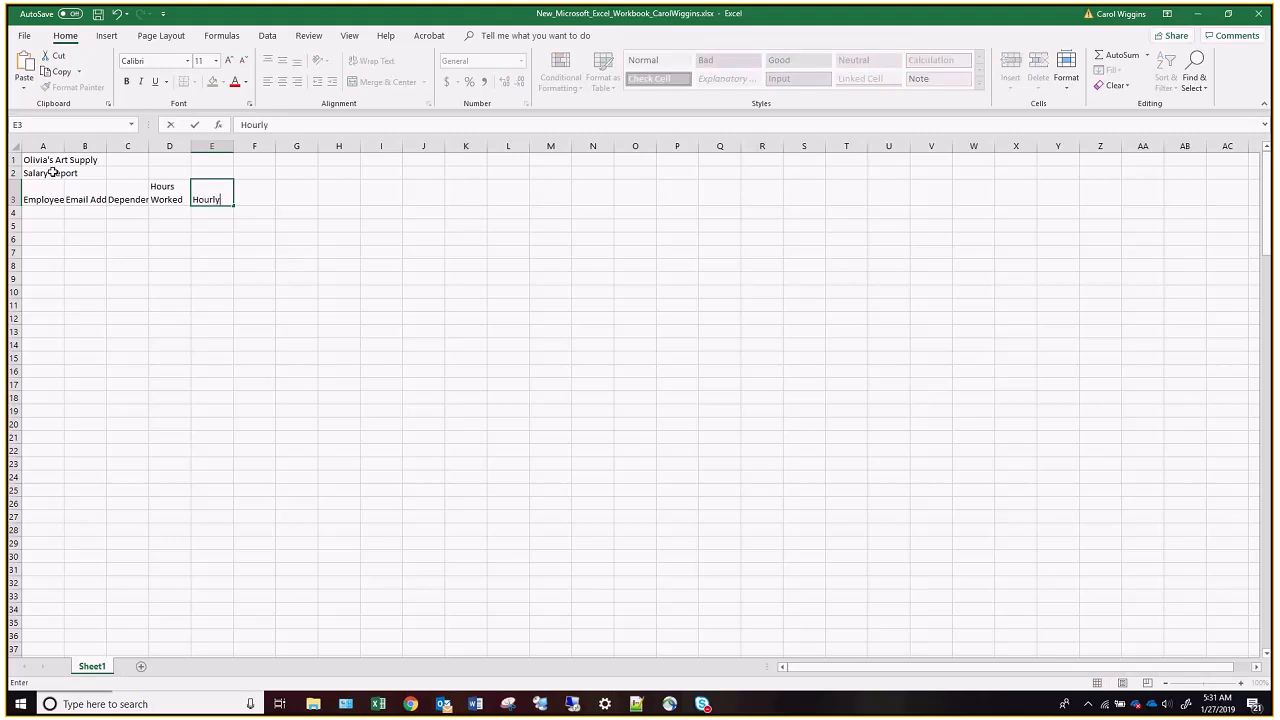
key("alt+Return")
type("Py")
key("BackSpace")
type("ay")
type(" ate")
key("BackSpace")
key("BackSpace")
key("BackSpace")
type("Rate")
key("Tab")
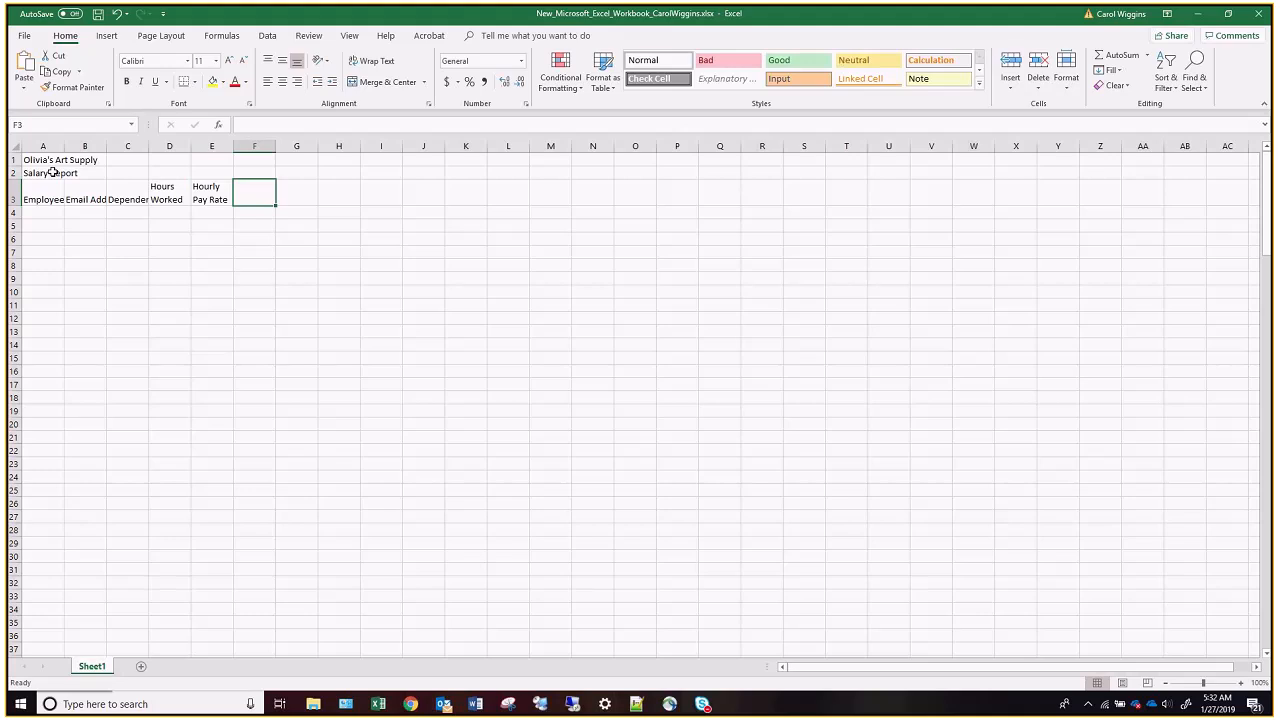
Enter the column heading "Gross Pay" in cell F3.
type("ross Pay")
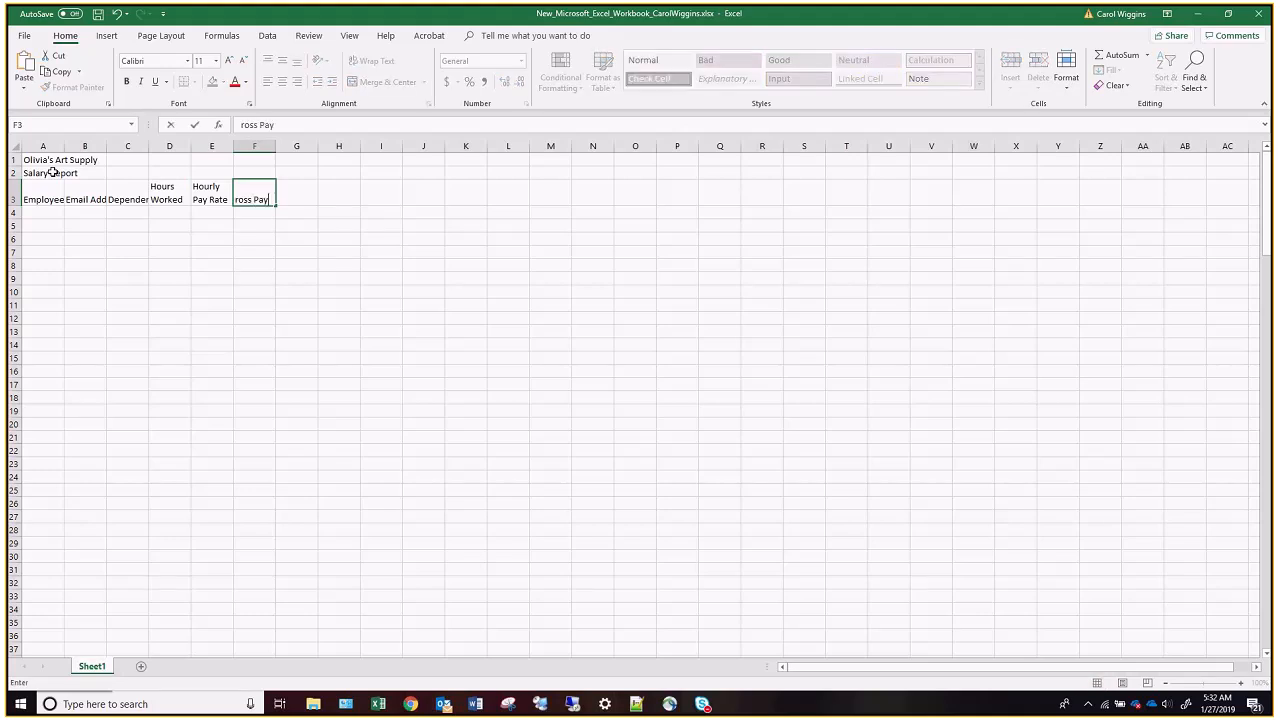
key("BackSpace")
key("BackSpace")
key("BackSpace")
key("BackSpace")
key("BackSpace")
key("BackSpace")
key("BackSpace")
key("BackSpace")
type("Gross Pay")
key("ctrl+Return")
key("Tab")
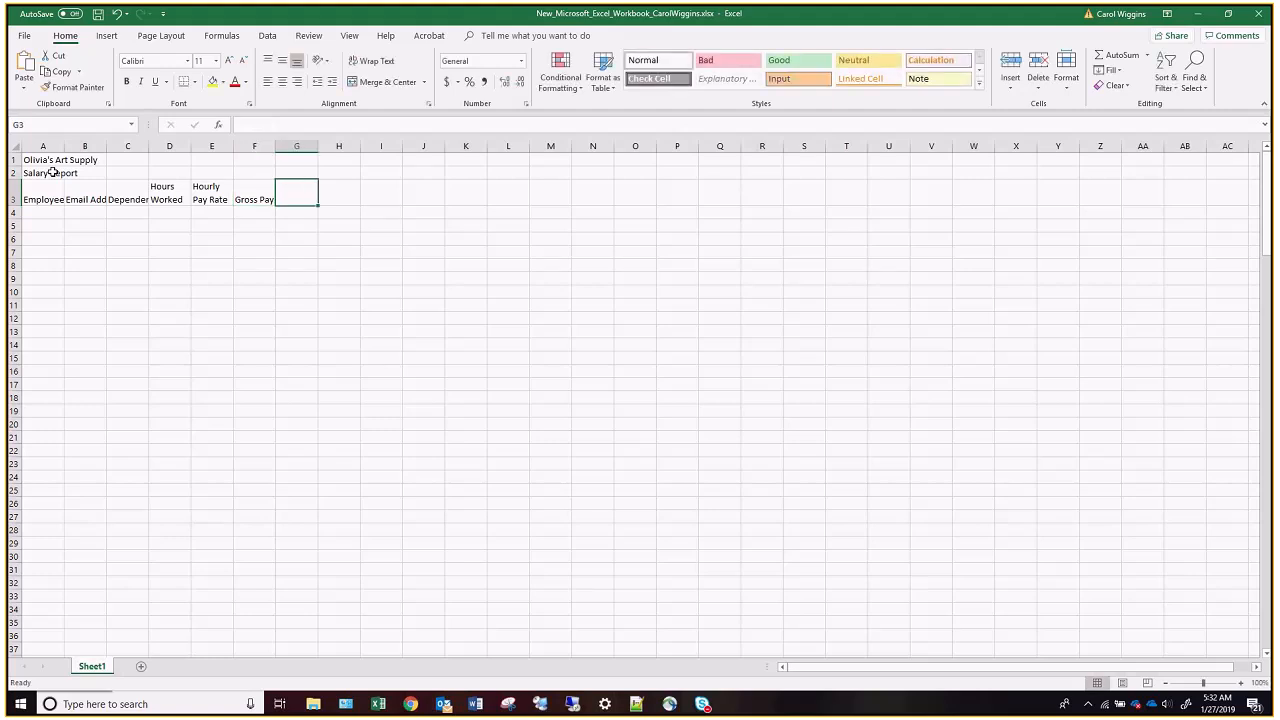
Enter the column headings "Federal Tax" in G3 and "State Tax" in H3.
type("Federal Tax")
key("Tab")
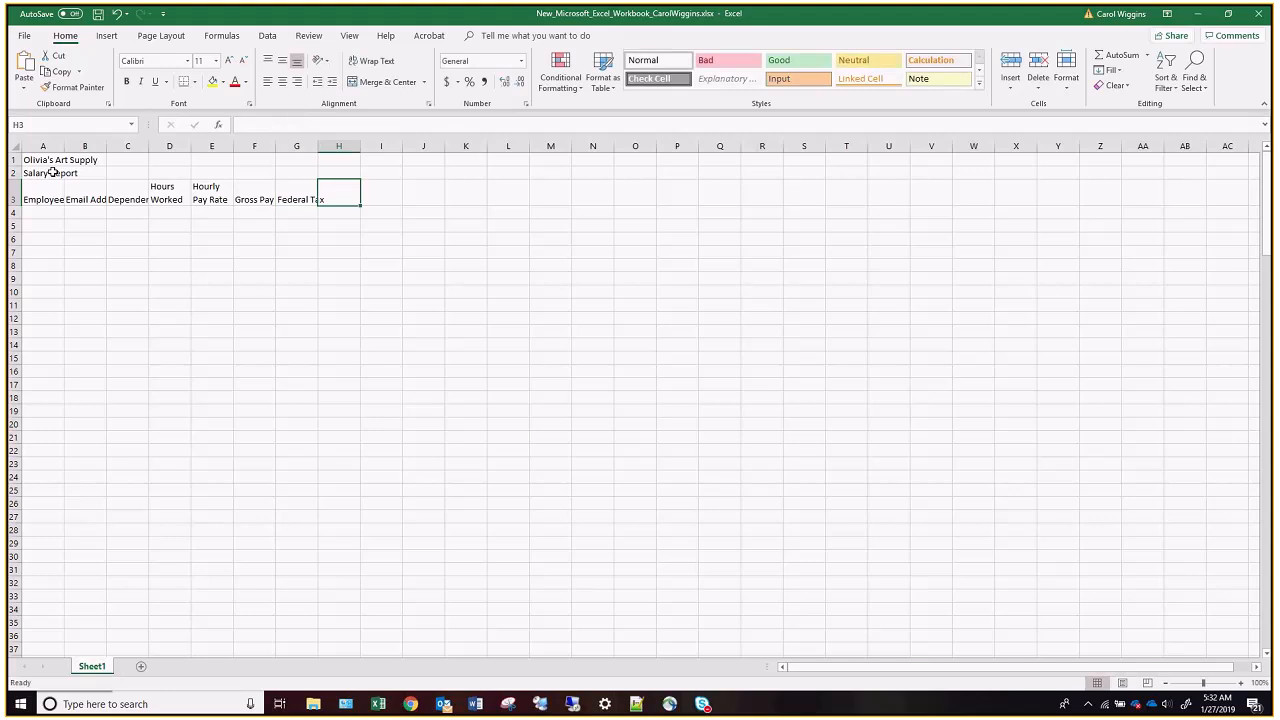
type("Sate")
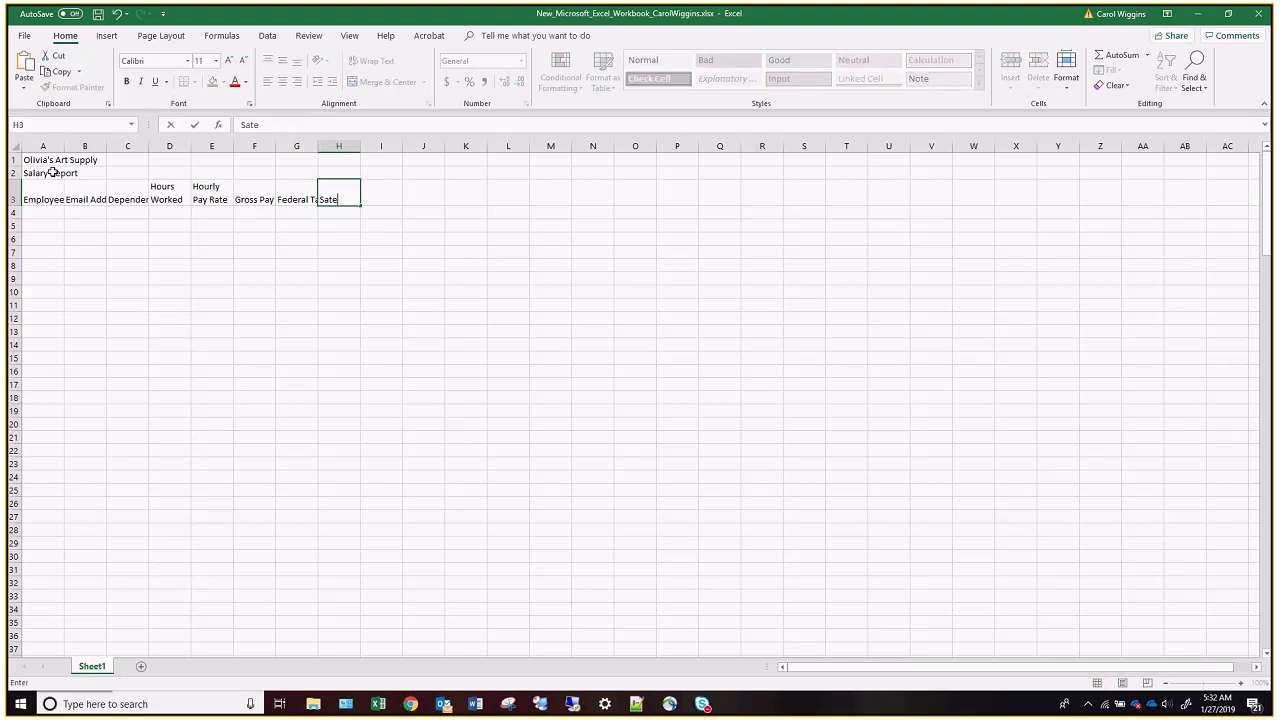
key("BackSpace")
key("BackSpace")
key("BackSpace")
type("tate Tax")
key("Tab")
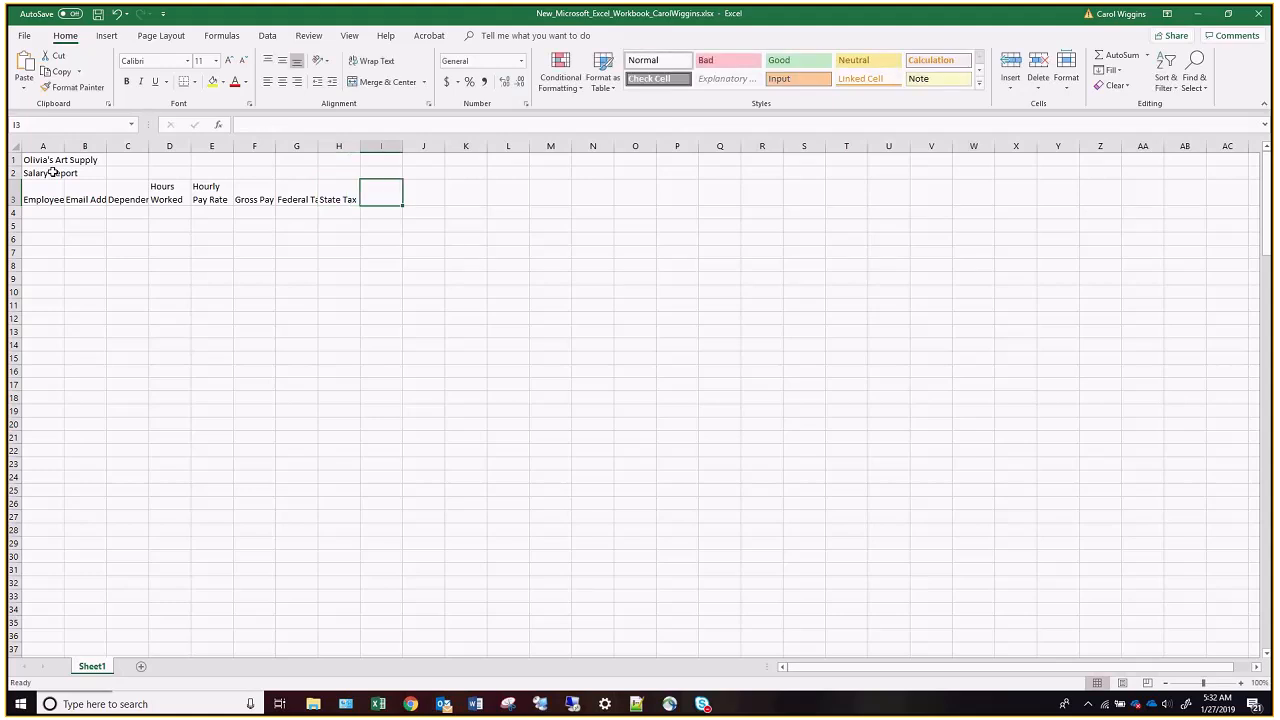
Enter the column headings "Tax %", "Net Pay" and "Hire Date" in cells I3 to K3.
type("Tax %")
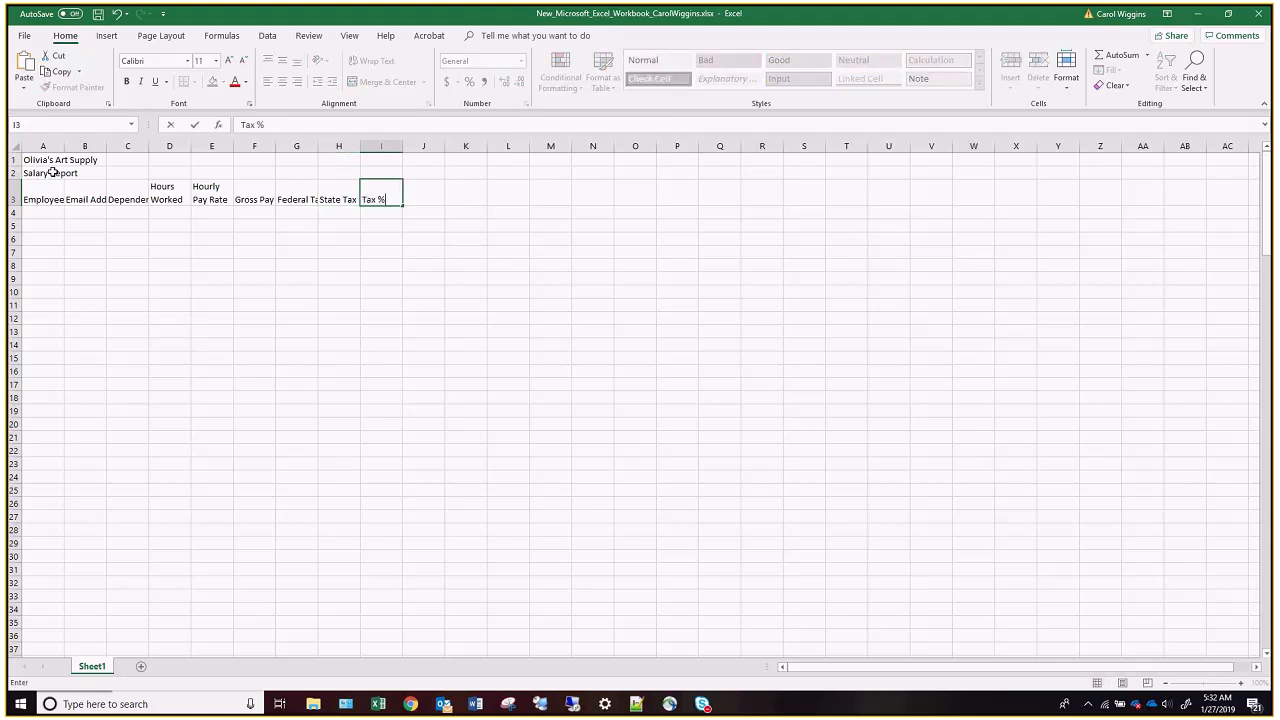
key("Tab")
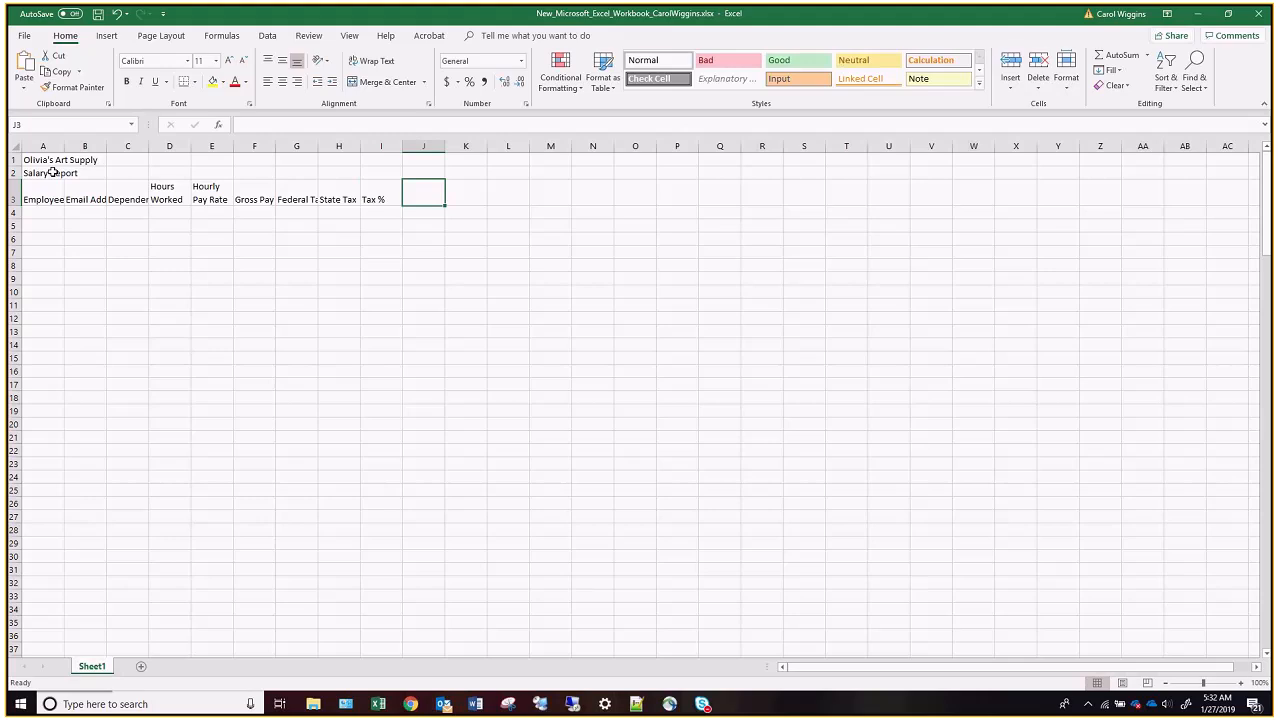
type("Net Pay")
key("Tab")
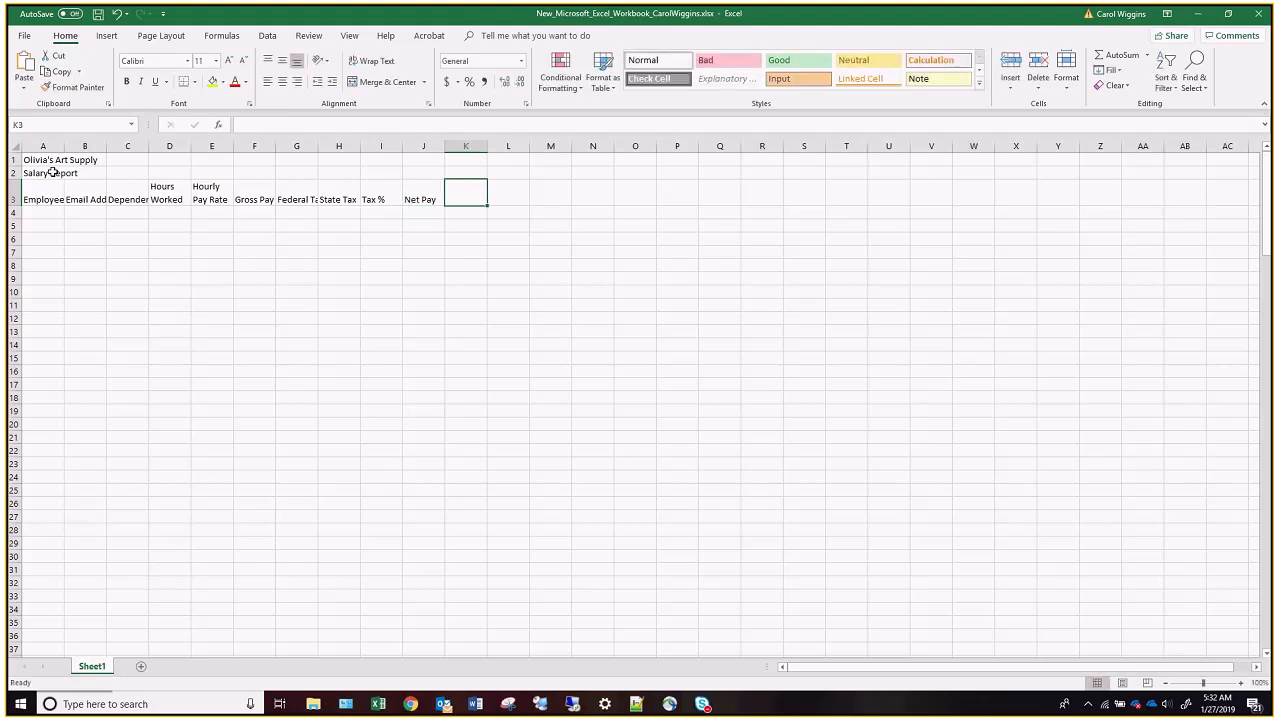
type("Hire Date")
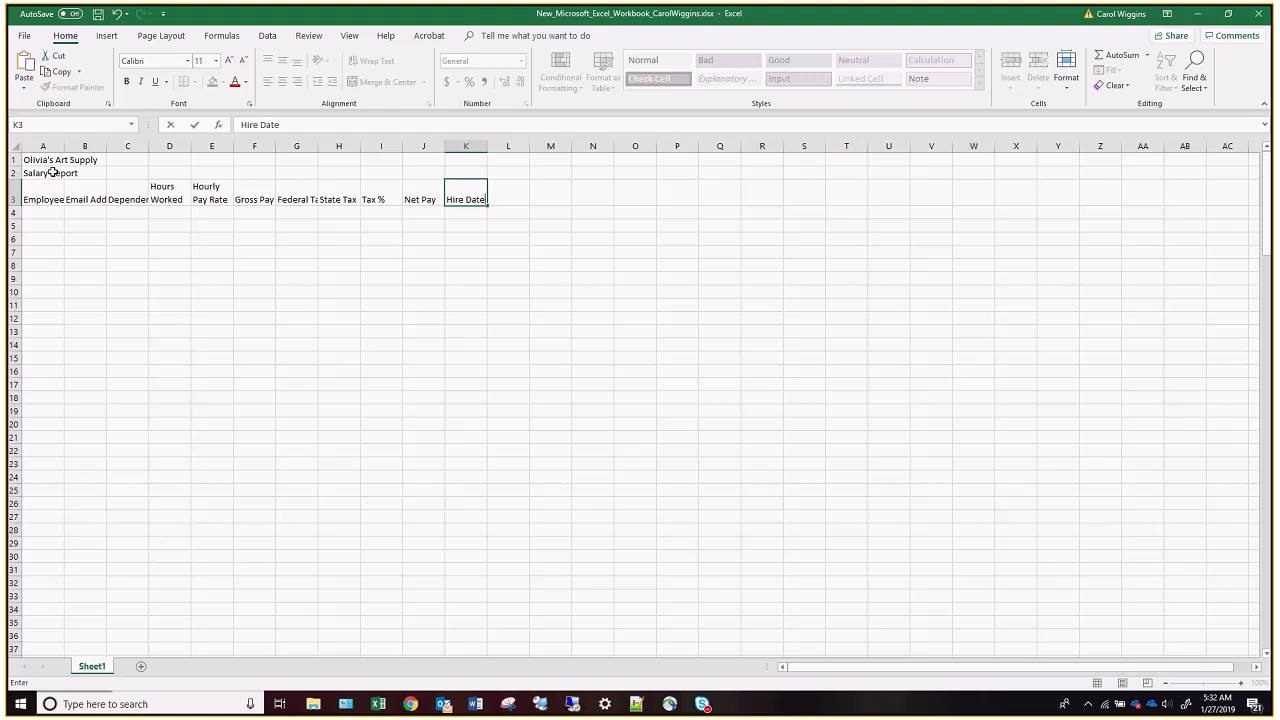
key("Return")
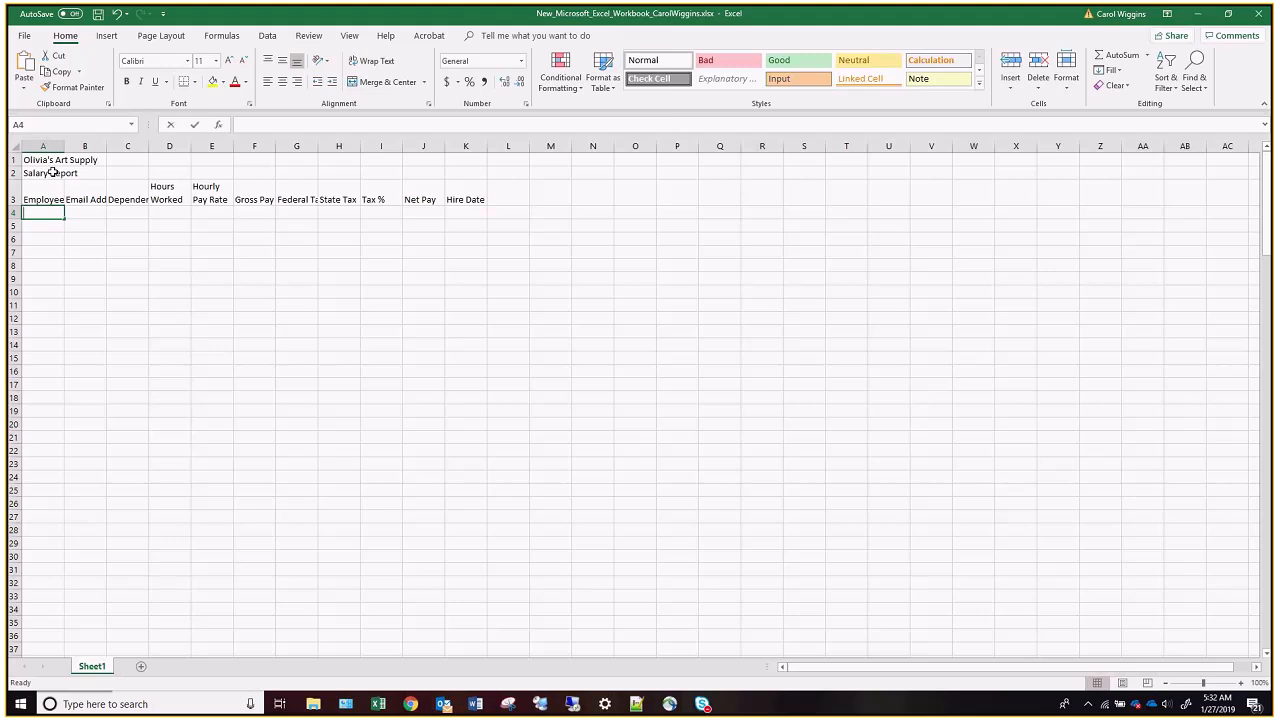
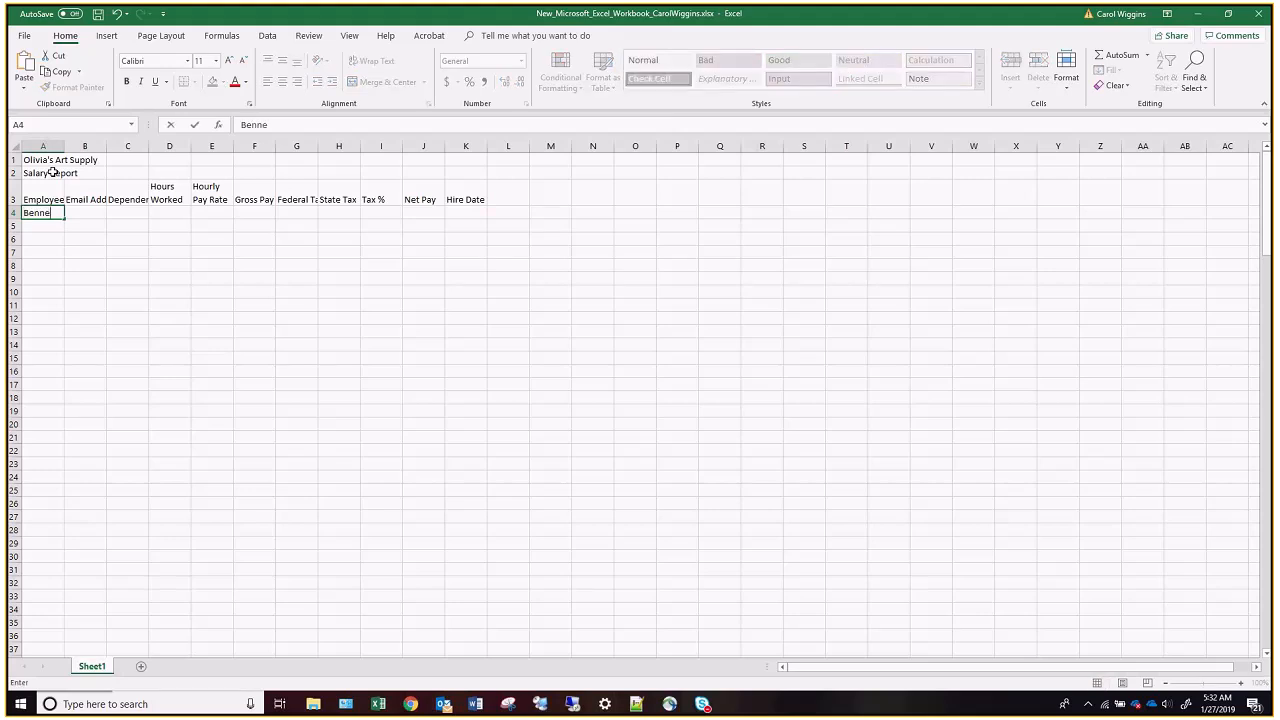
Enter the first employee's name, last name first, in cell A4.
key("Tab")
key("Tab")
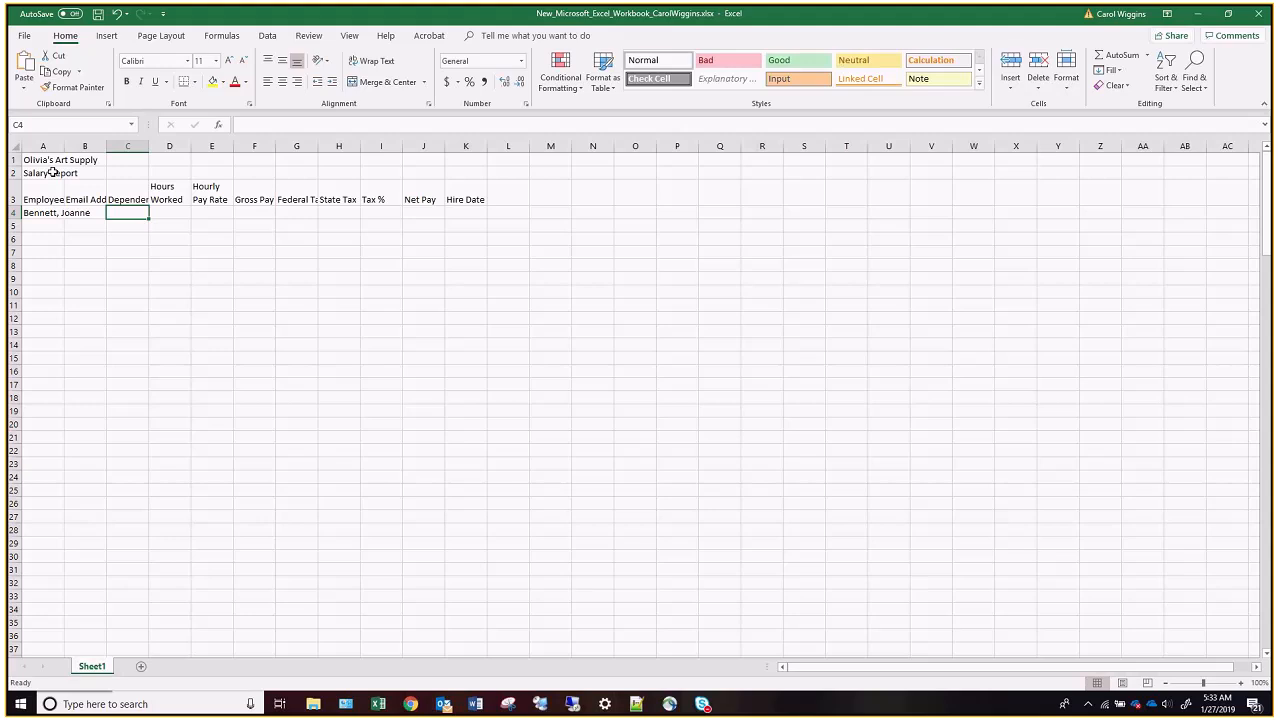
Fill C4 to E4 with 2 dependents, 64.25 hours worked and an hourly pay rate of 19.75.
type("2")
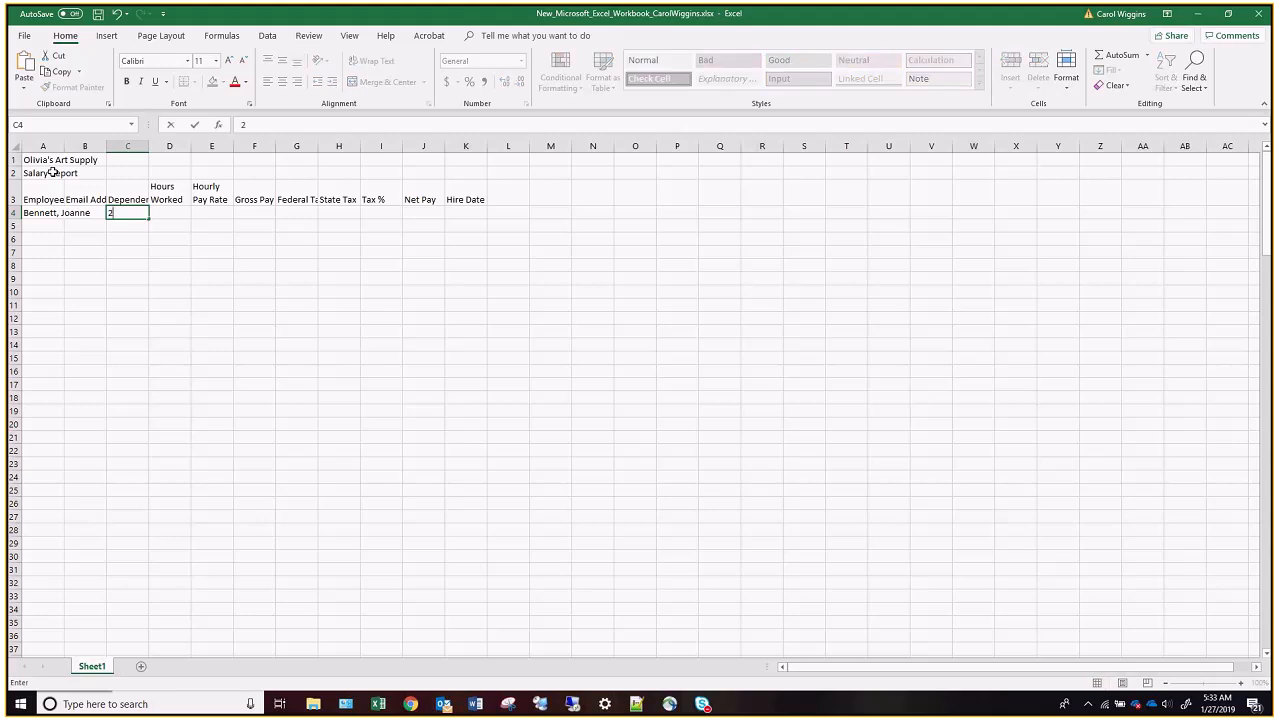
key("Tab")
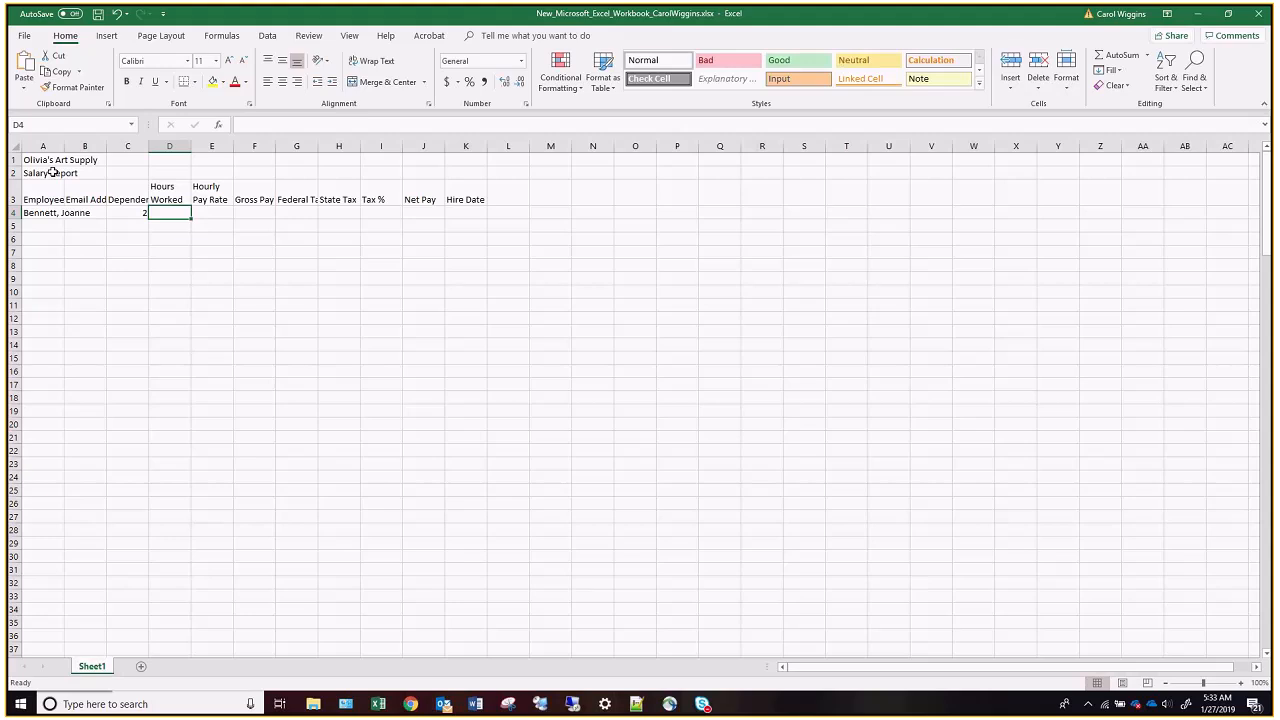
type("64.25")
key("Tab")
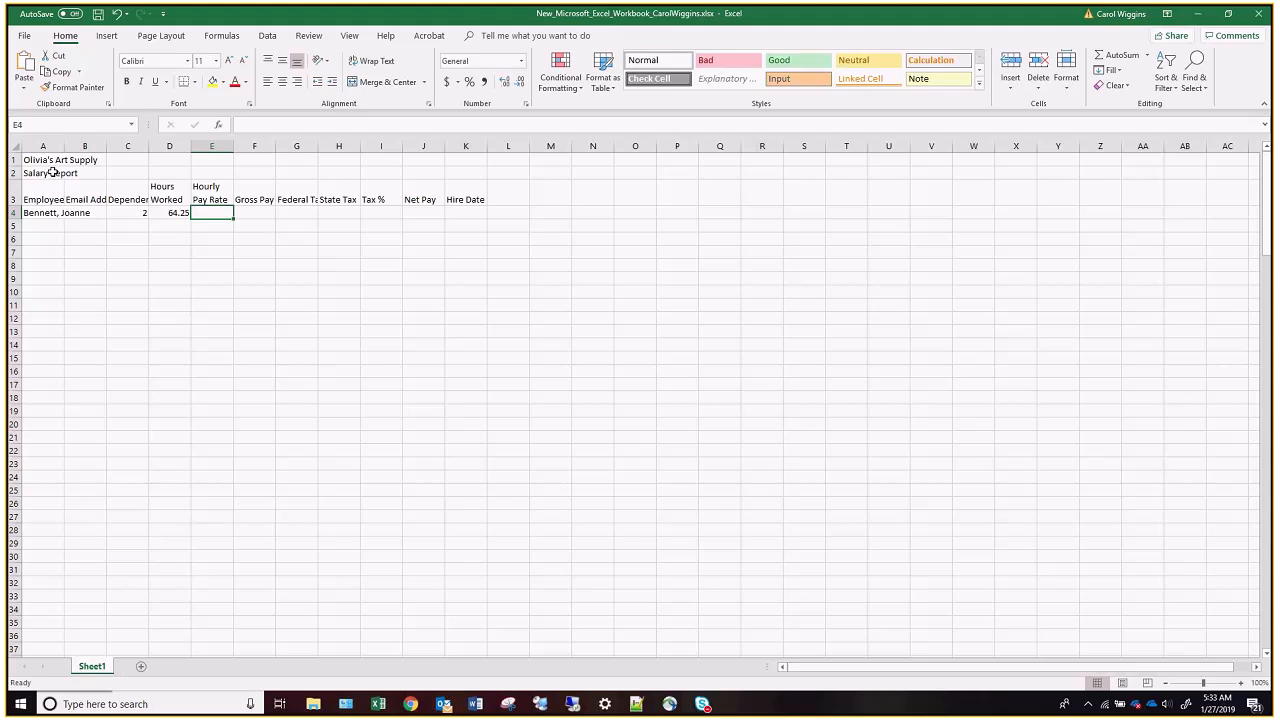
type("19.75")
key("Tab")
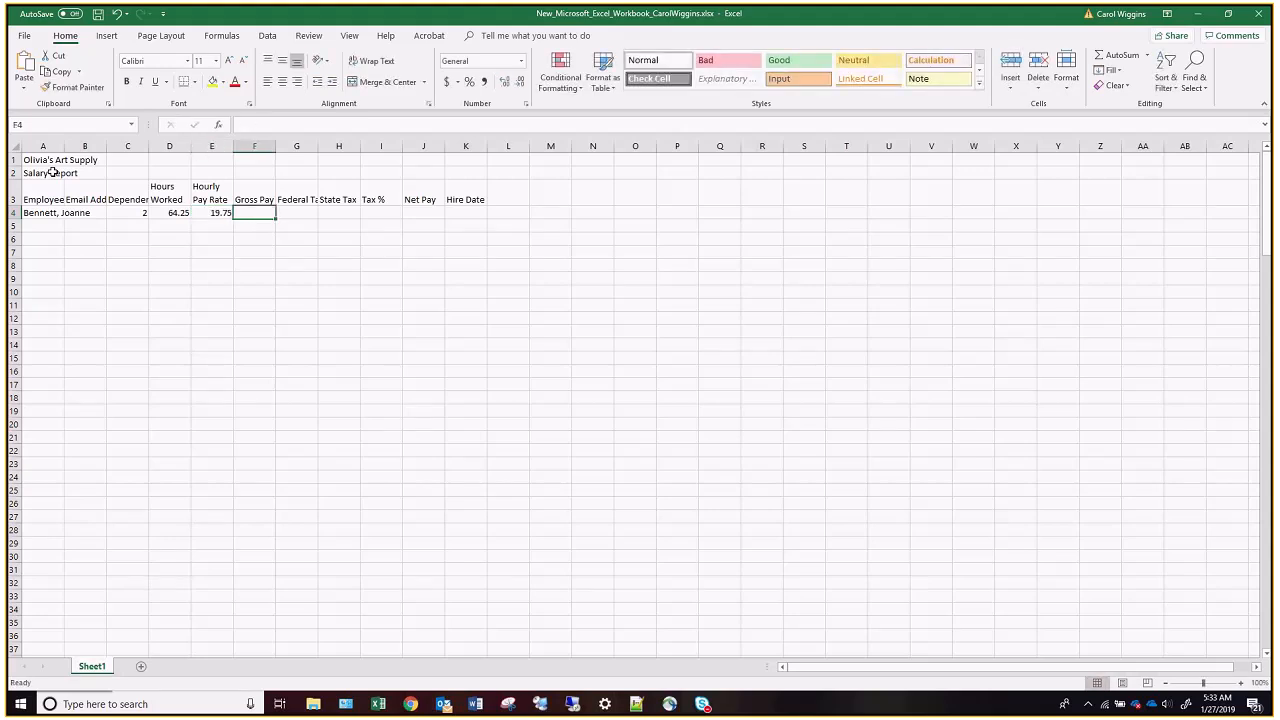
Enter the first employee's hire date, 4/5/12, in cell K4.
key("Tab")
key("Tab")
key("Tab")
key("Tab")
key("Tab")
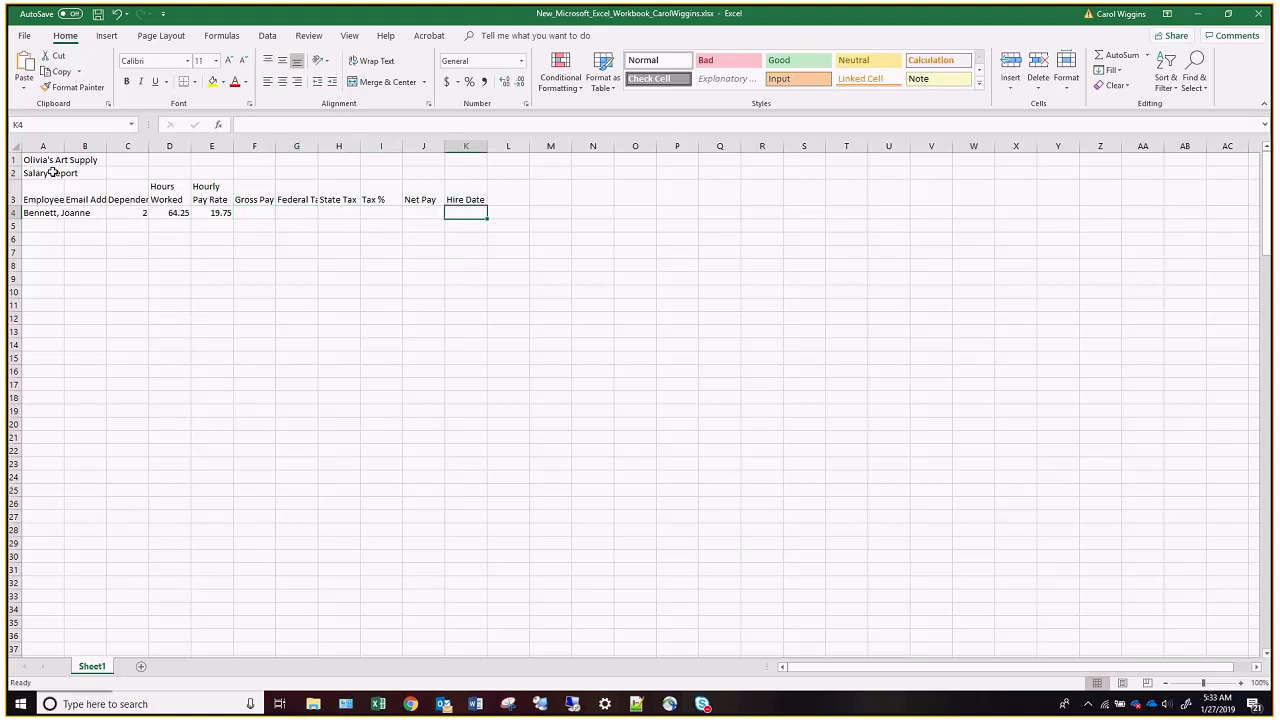
type("4/5")
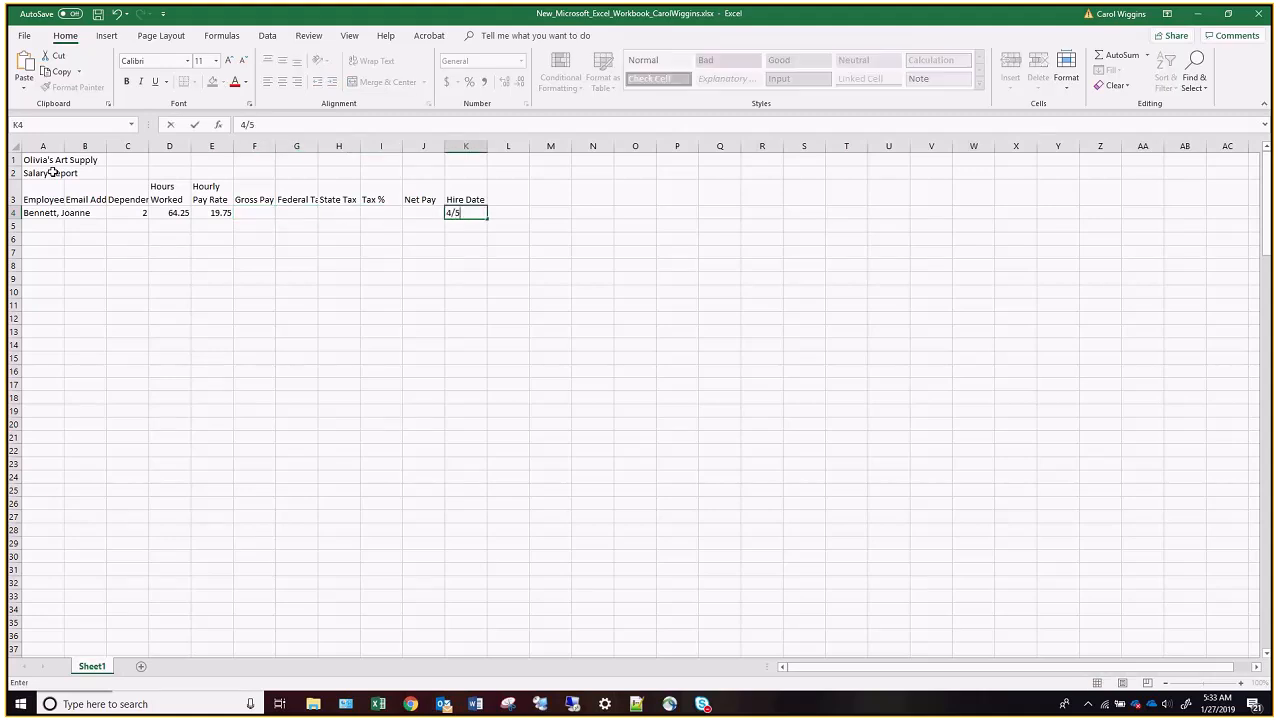
type("/12")
left_click(45, 226)
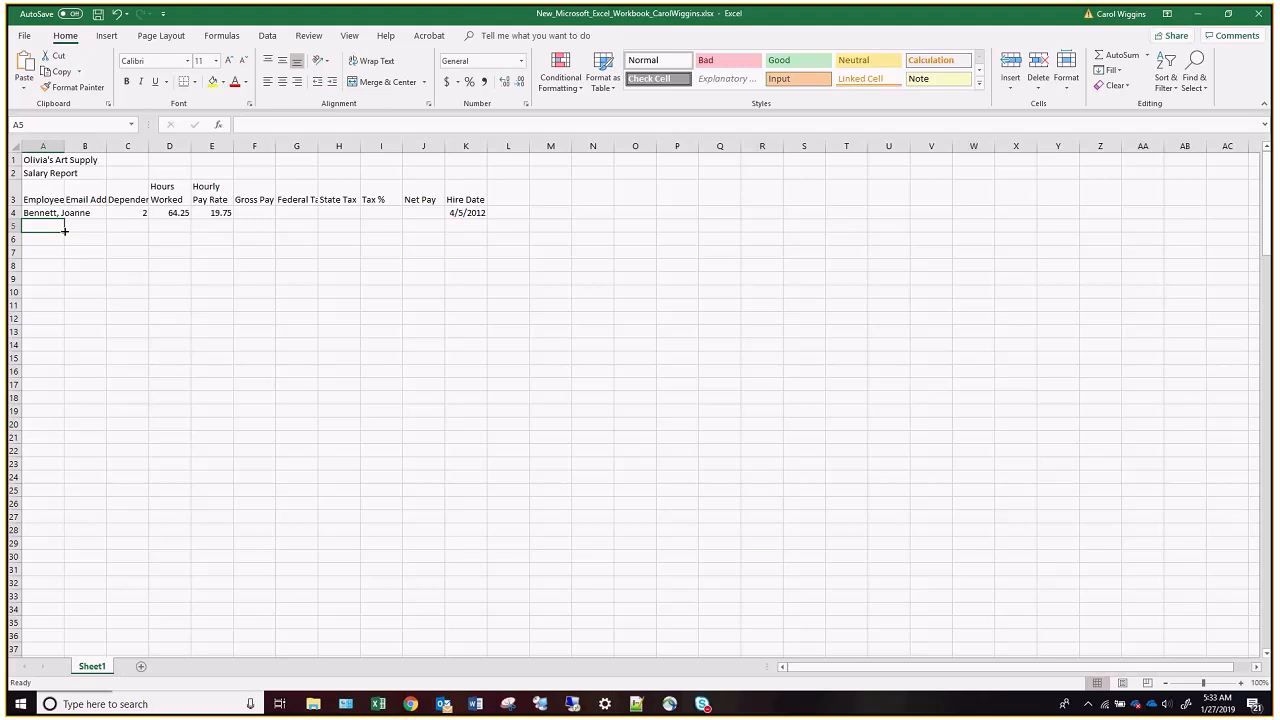
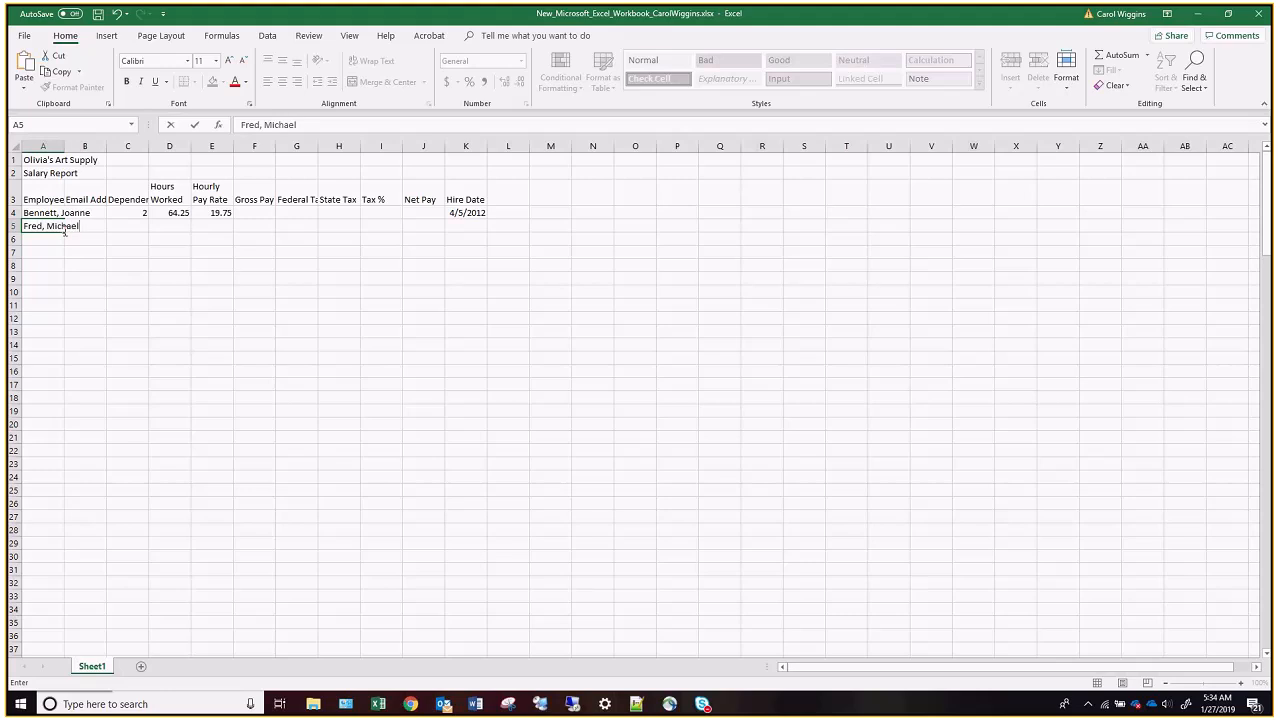
Enter the second employee's name, last name first, in cell A5.
key("Tab")
key("Tab")
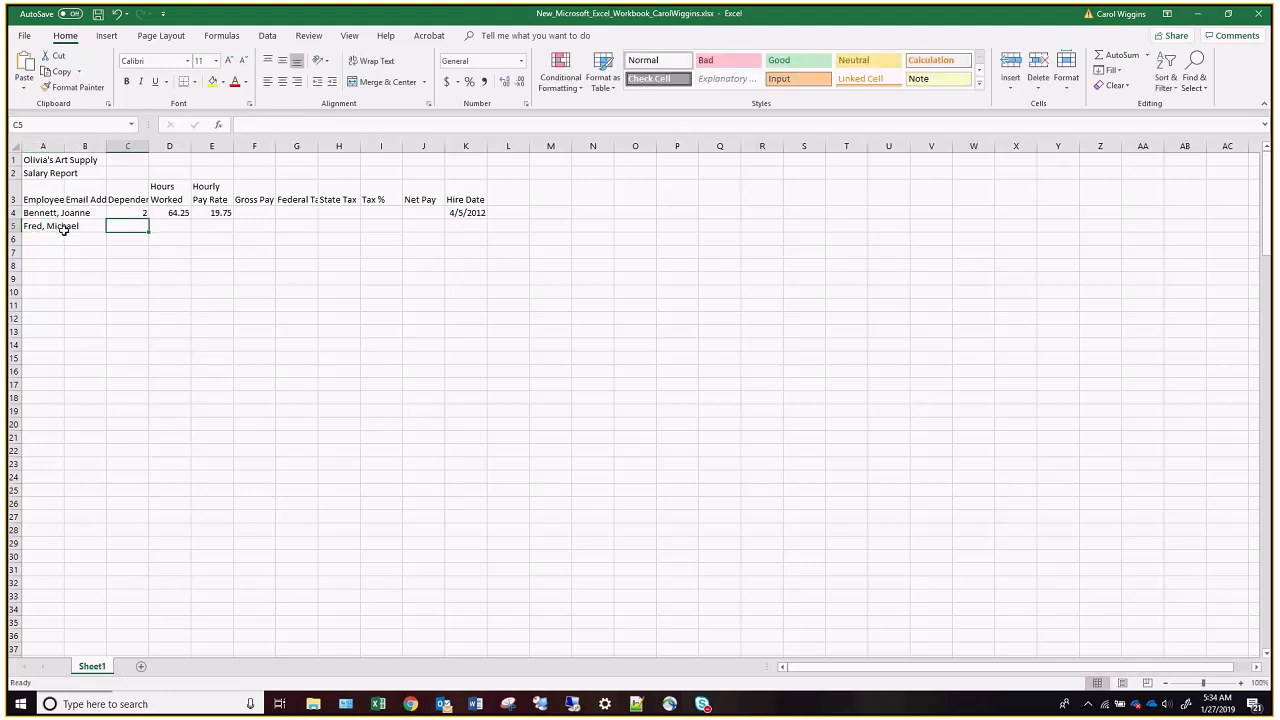
Fill C5 to E5 with 1 dependent, 80 hours worked and an hourly pay rate of 23.10.
type("1")
key("Tab")
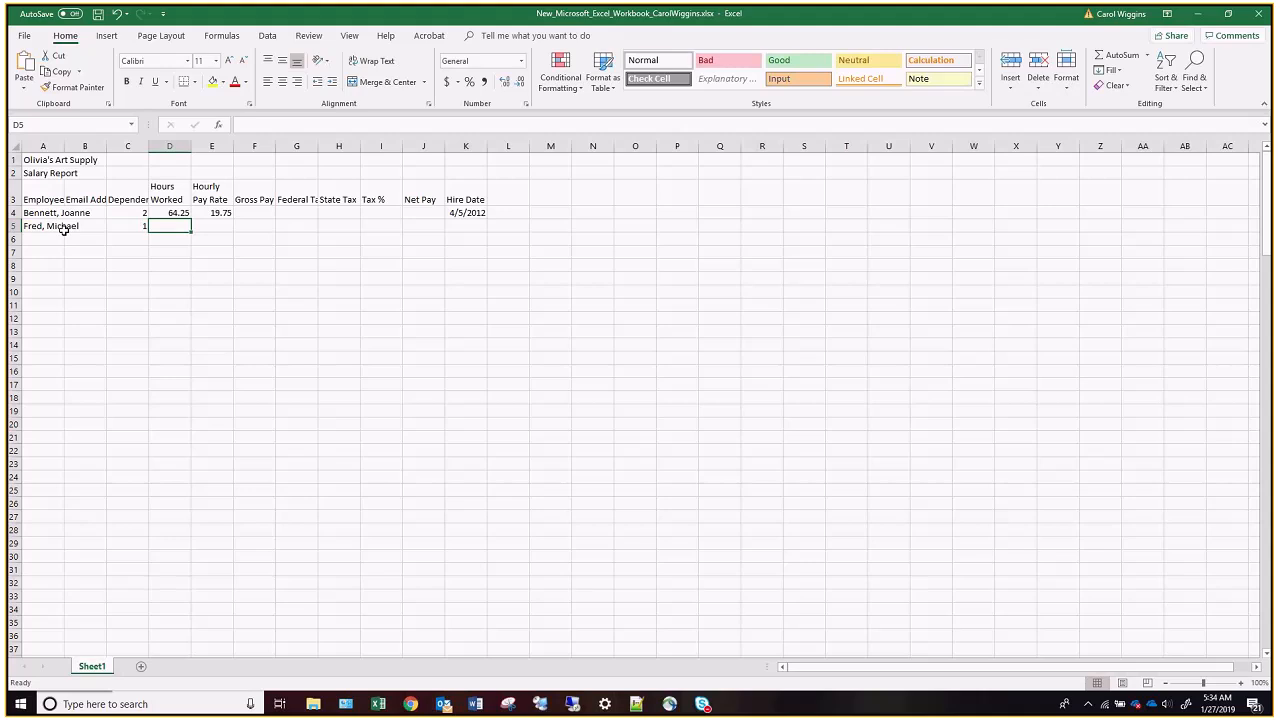
type("80")
key("Tab")
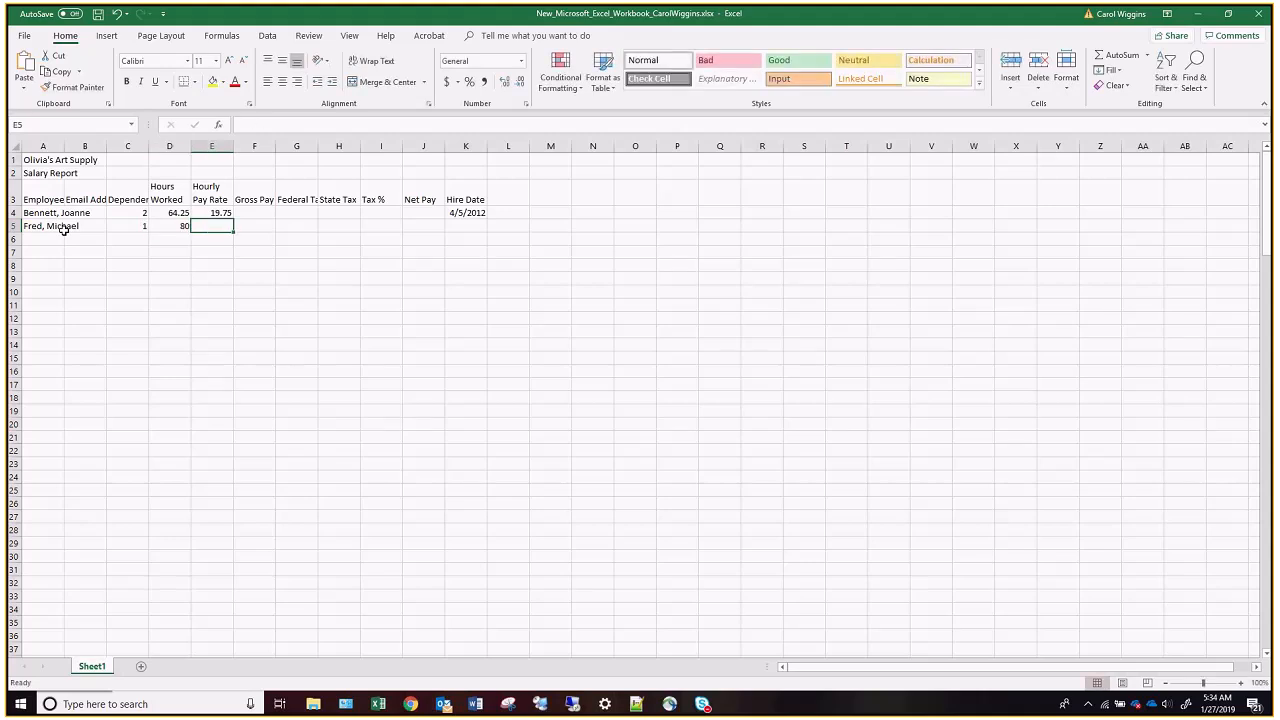
type("23.10")
key("Tab")
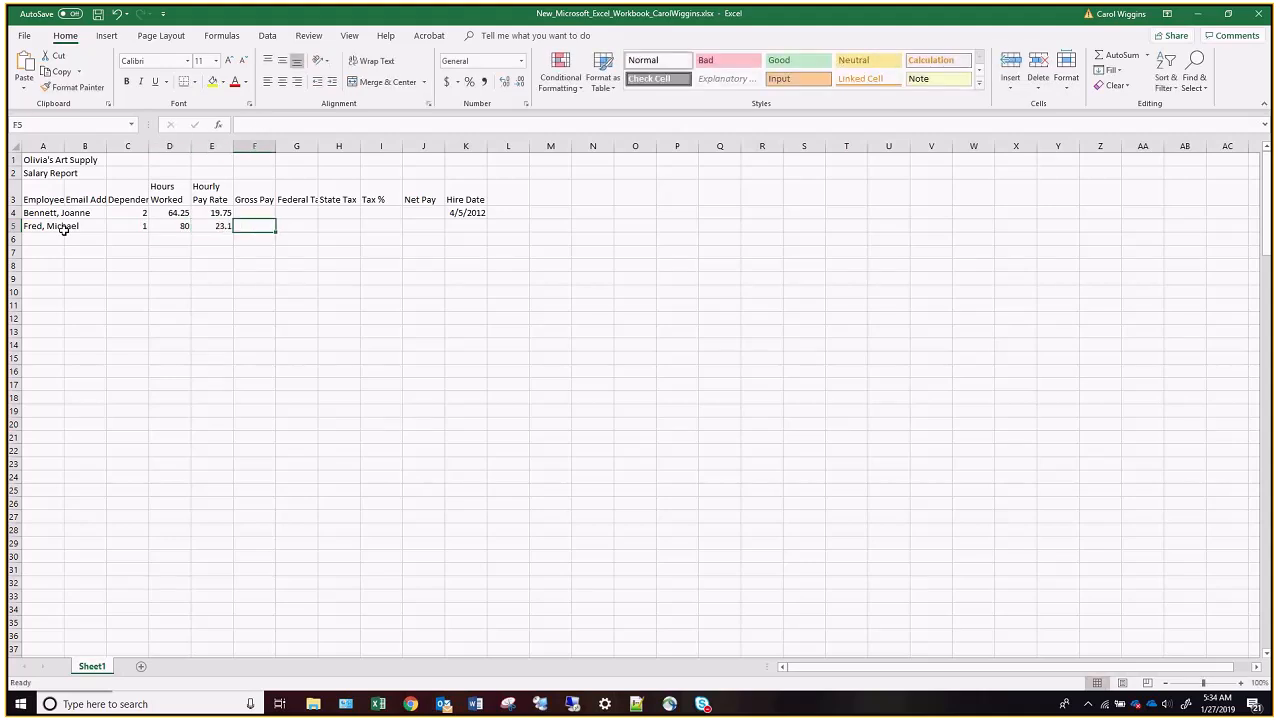
type("5/7/13")
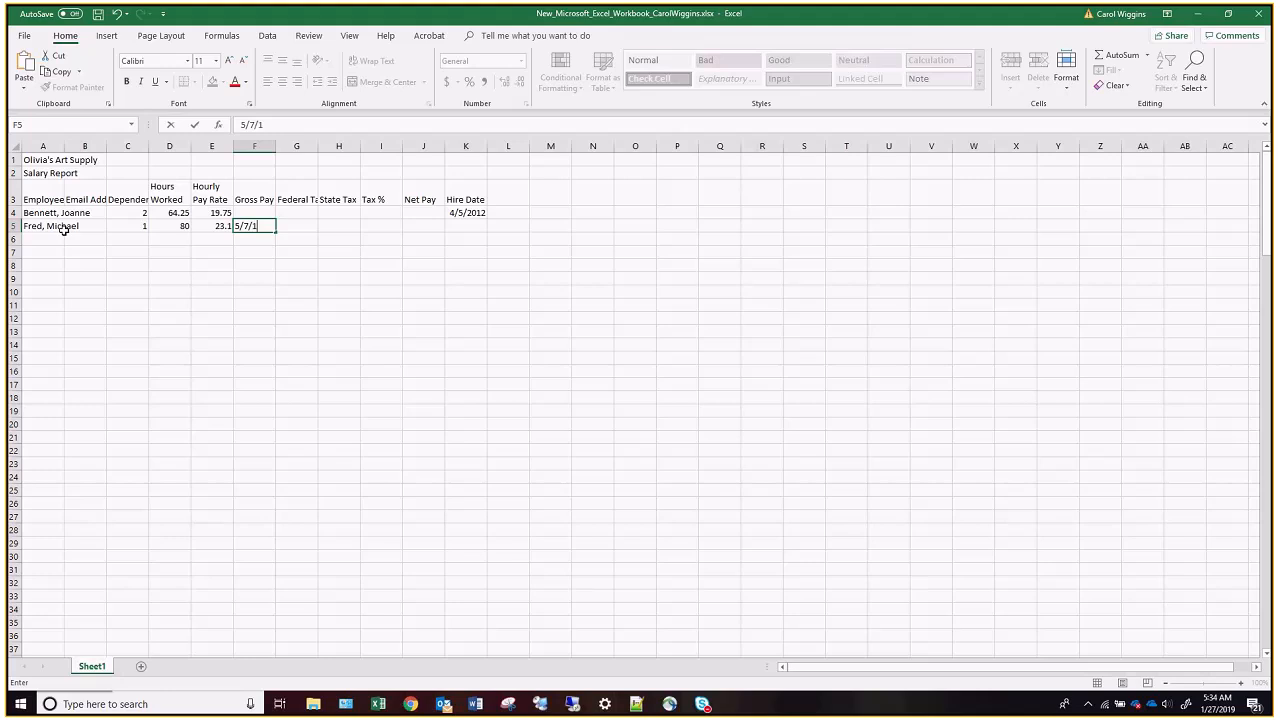
key("BackSpace")
key("BackSpace")
key("BackSpace")
key("BackSpace")
key("BackSpace")
key("BackSpace")
Enter the second employee's hire date, 5/7/2013, in cell K5.
key("Tab")
key("Tab")
key("Tab")
key("Tab")
key("Tab")
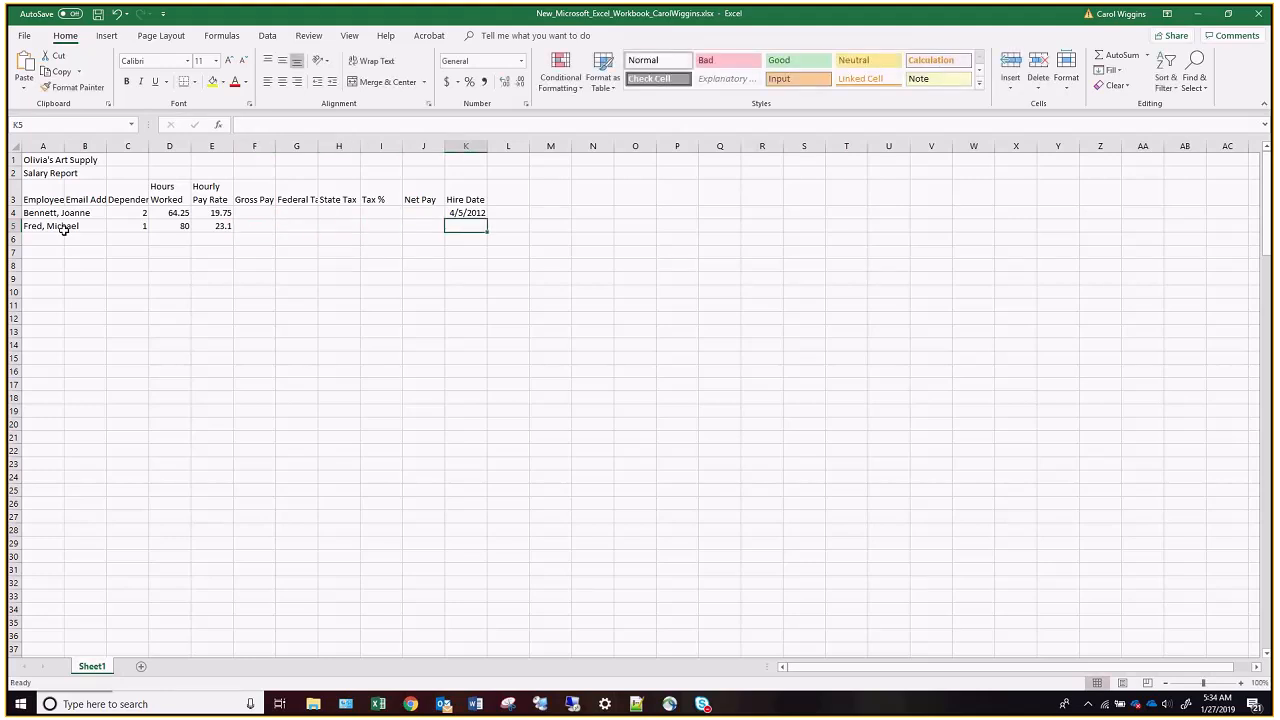
type("5/7/2013")
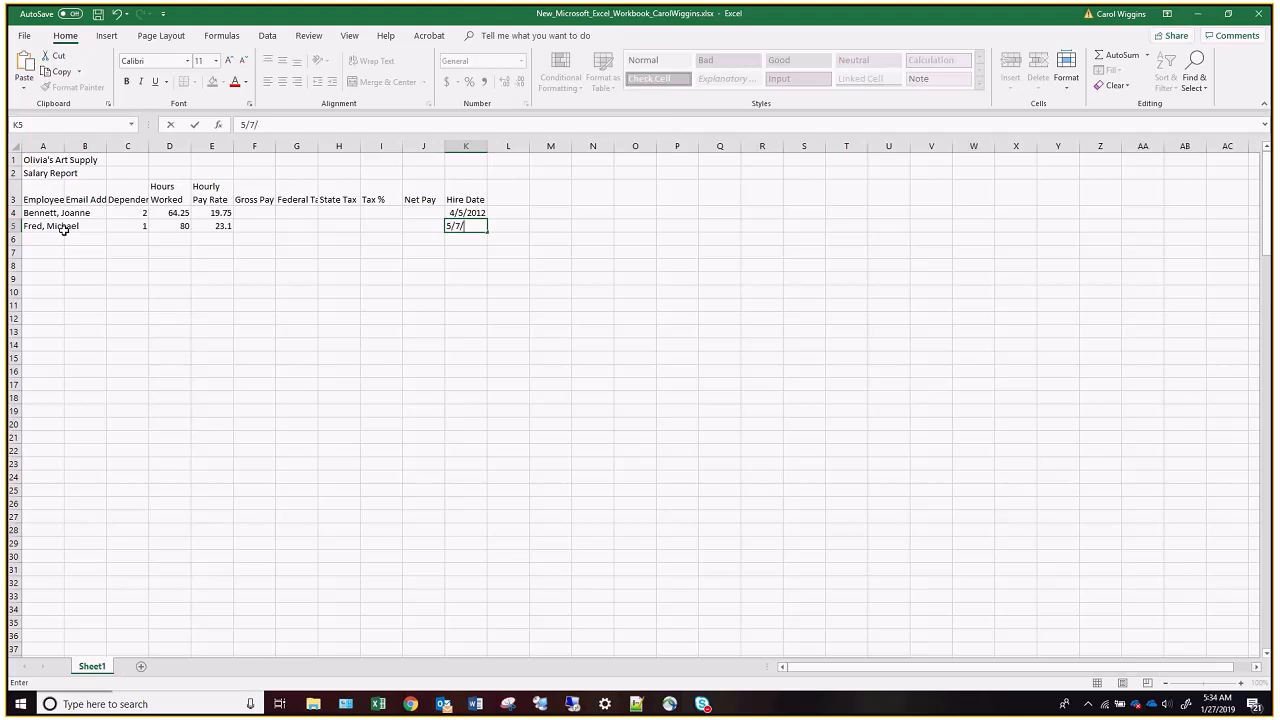
key("Return")
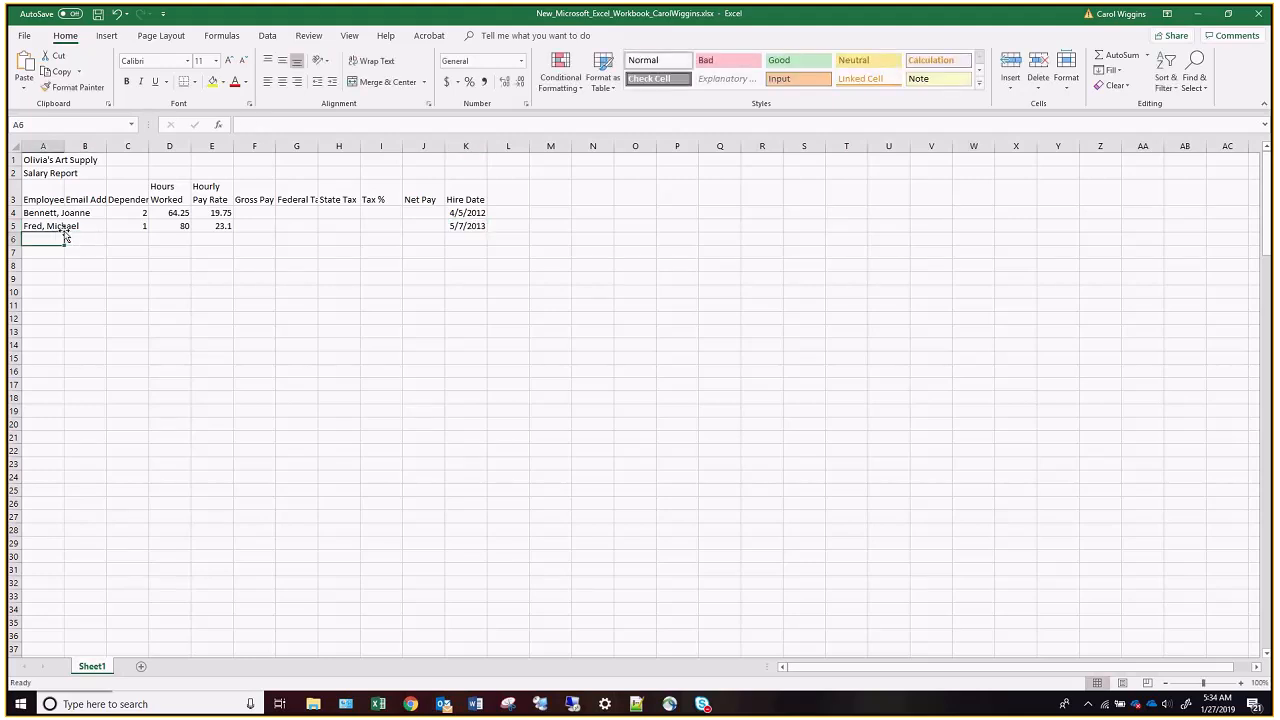
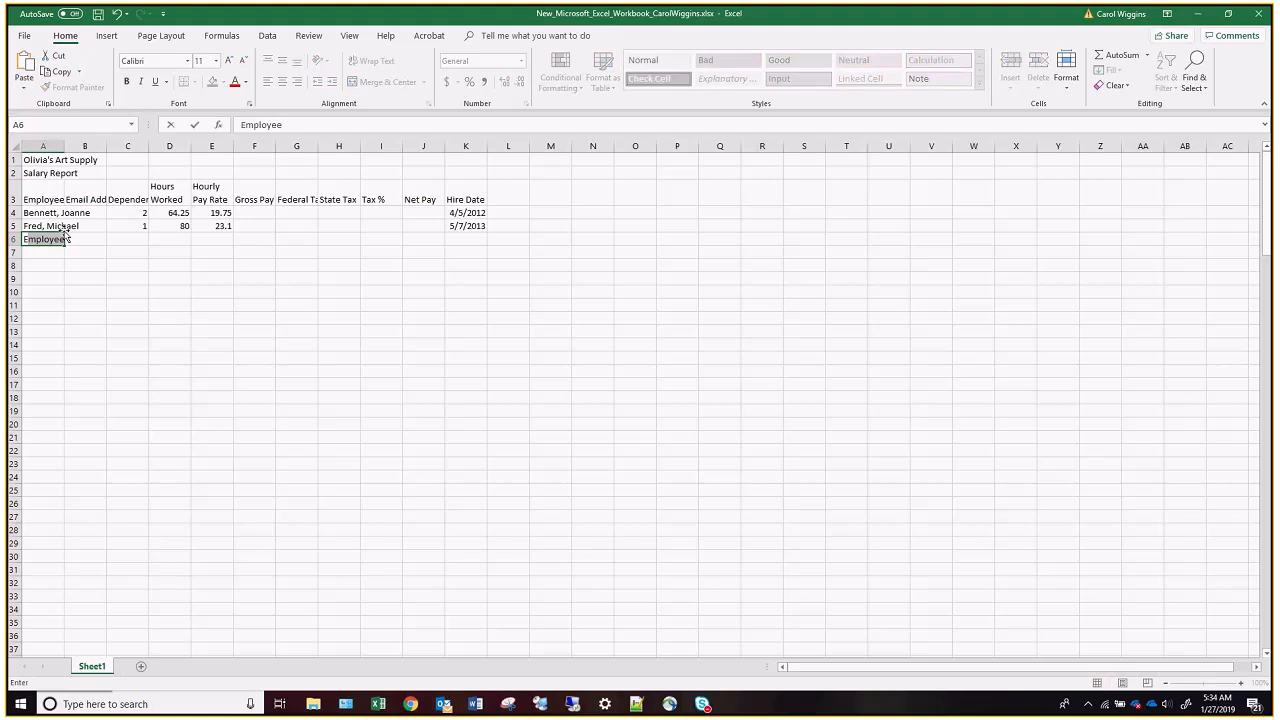
Enter the third employee's name, last name first, in cell A6.
key("Tab")
key("Tab")
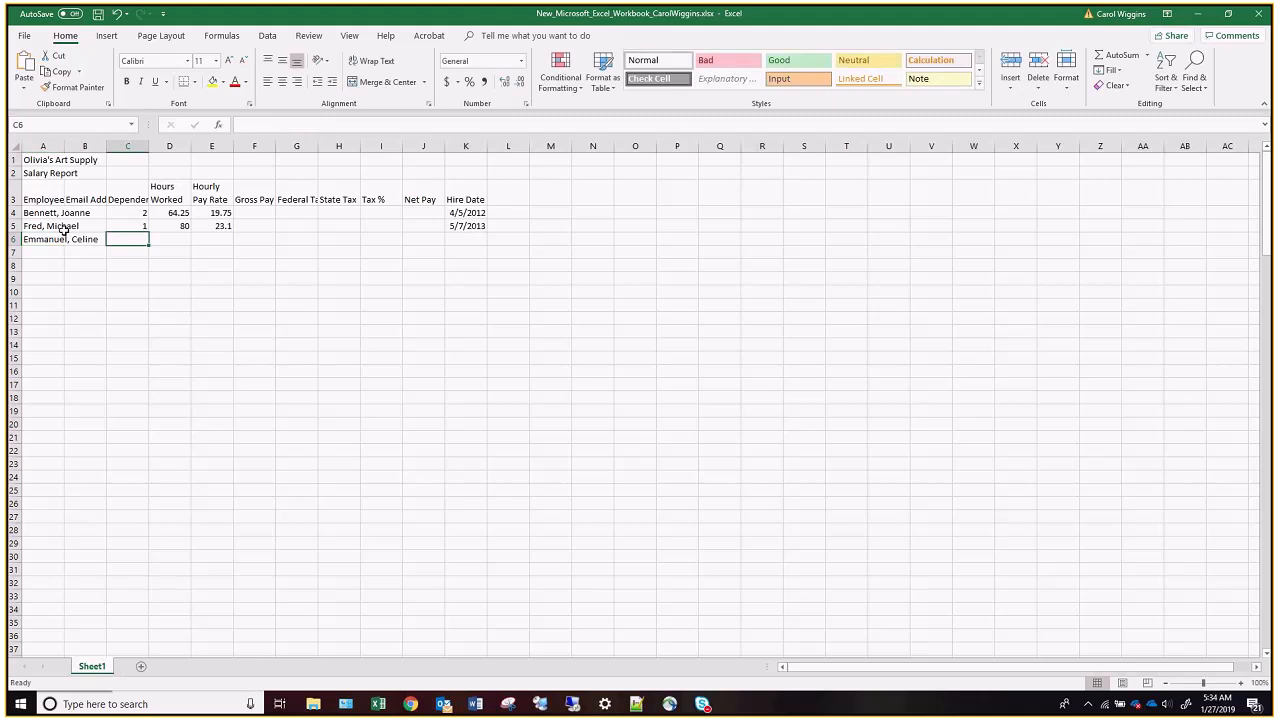
Fill C6 to E6 with 0 dependents, 72.50 hours worked and an hourly pay rate of 18.65.
type("0")
key("Tab")
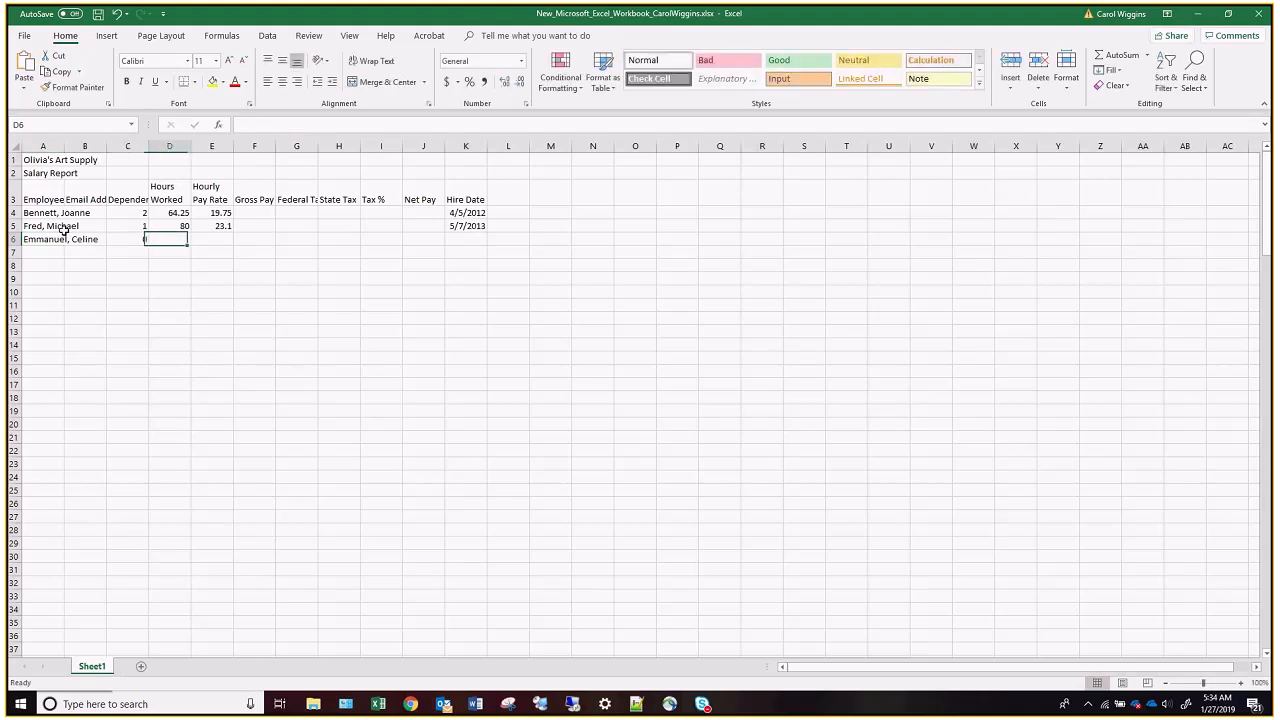
type("72.50")
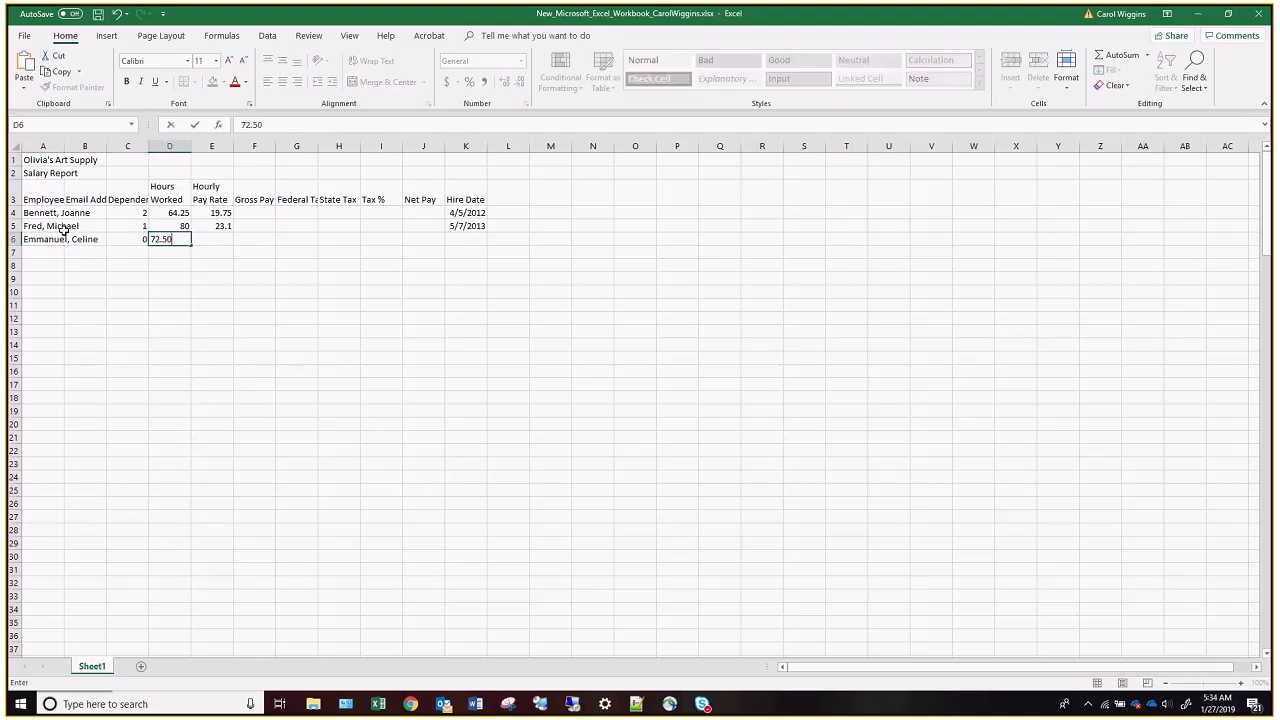
key("Tab")
type("18")
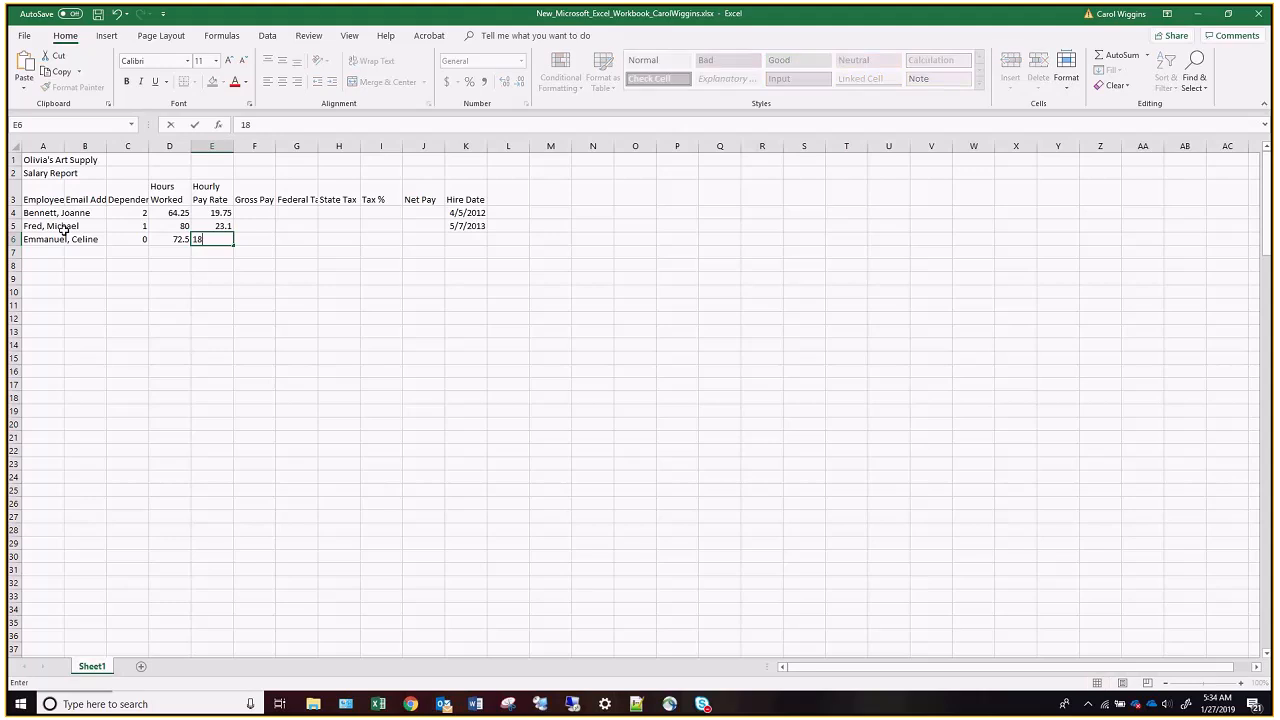
type(".65")
Enter the third employee's hire date, 12/1/2011, in cell K6.
key("Tab")
key("Tab")
key("Tab")
key("Tab")
key("Tab")
key("Tab")
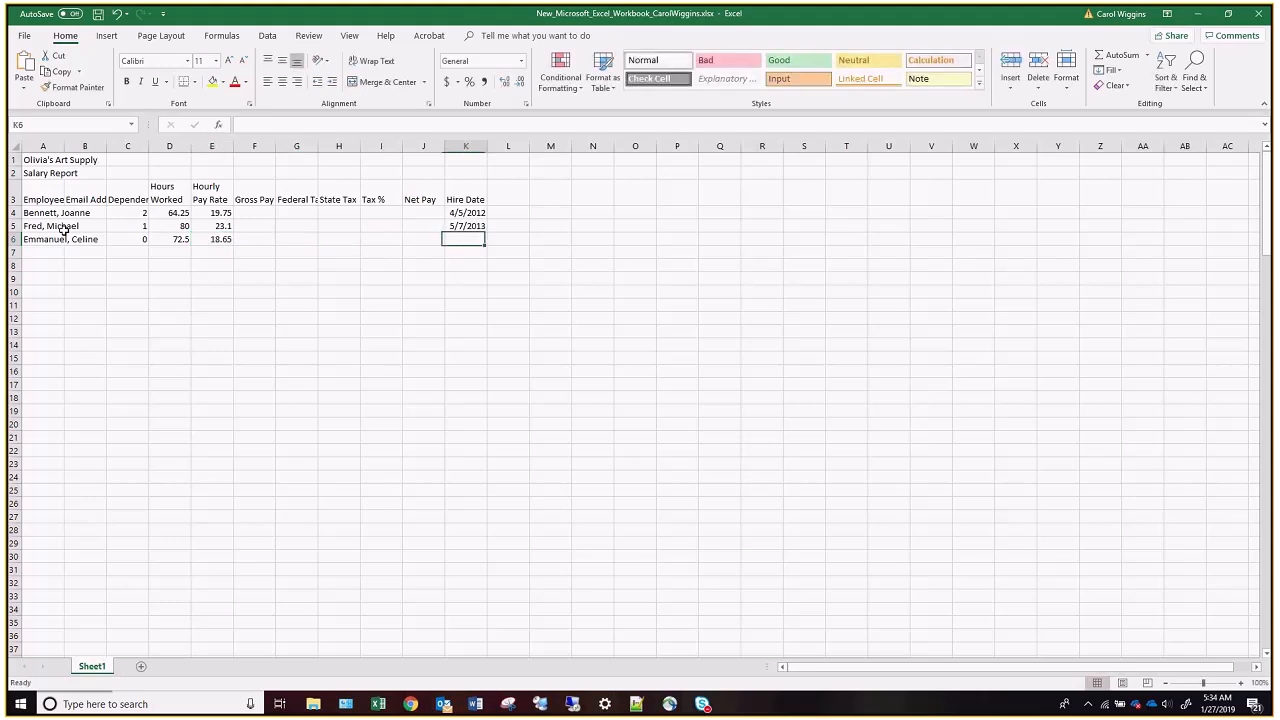
type("12")
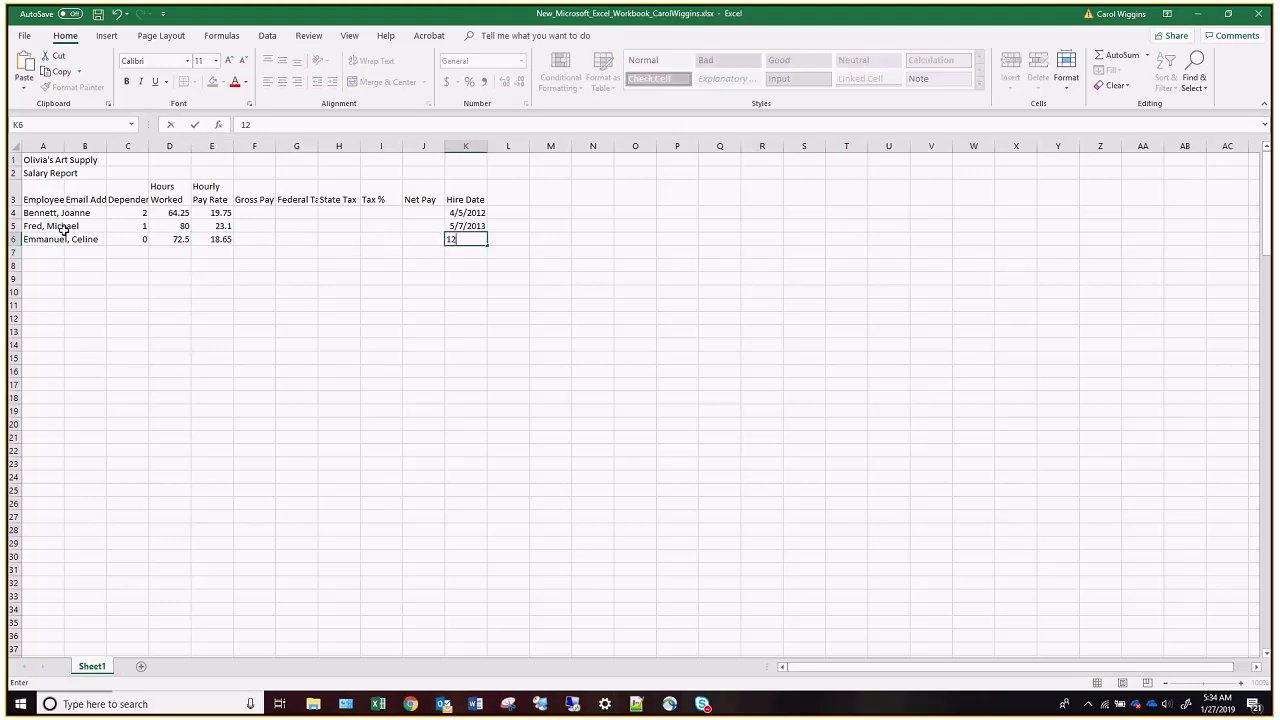
type("/1/2011")
key("Return")
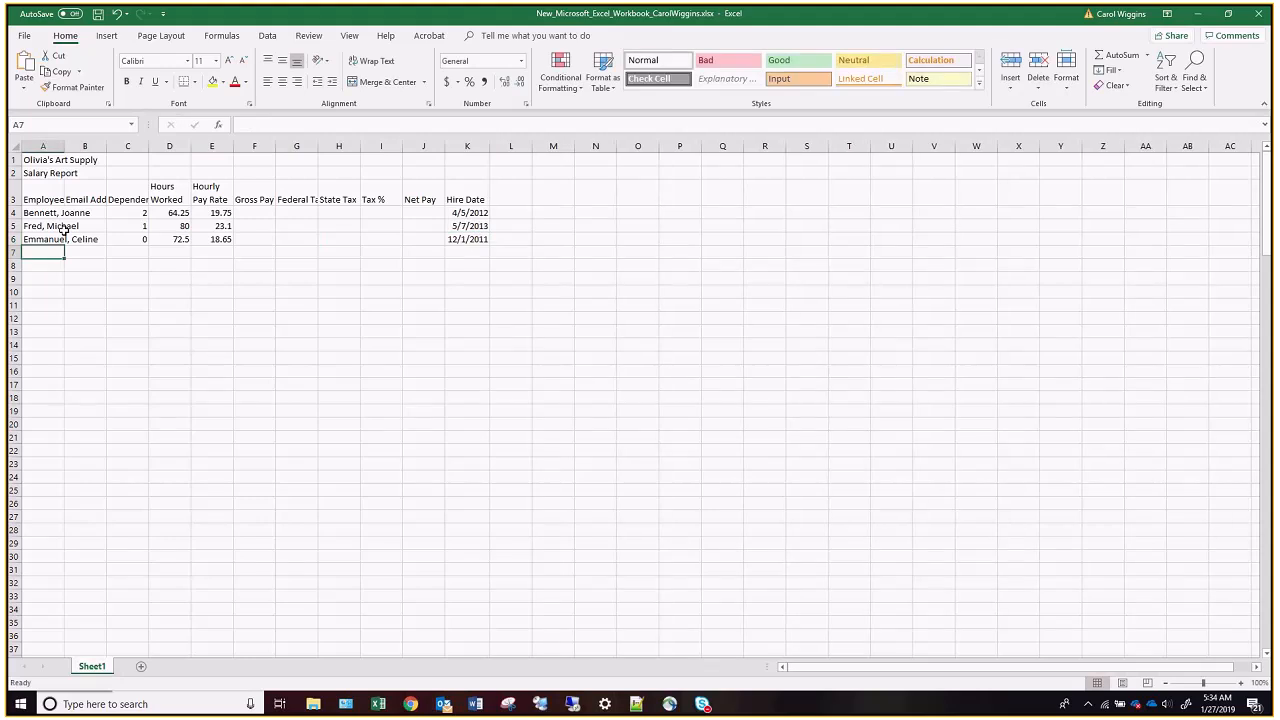
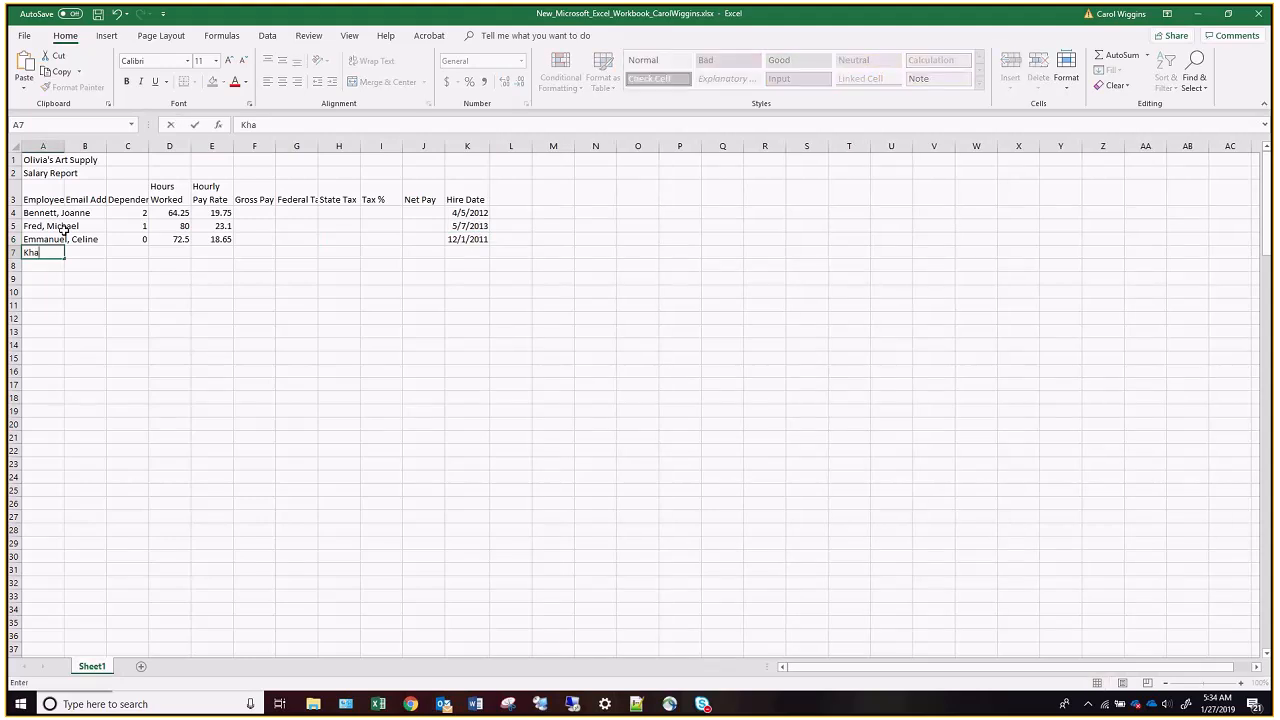
Enter the fourth employee's name, last name first, in cell A7.
key("Return")
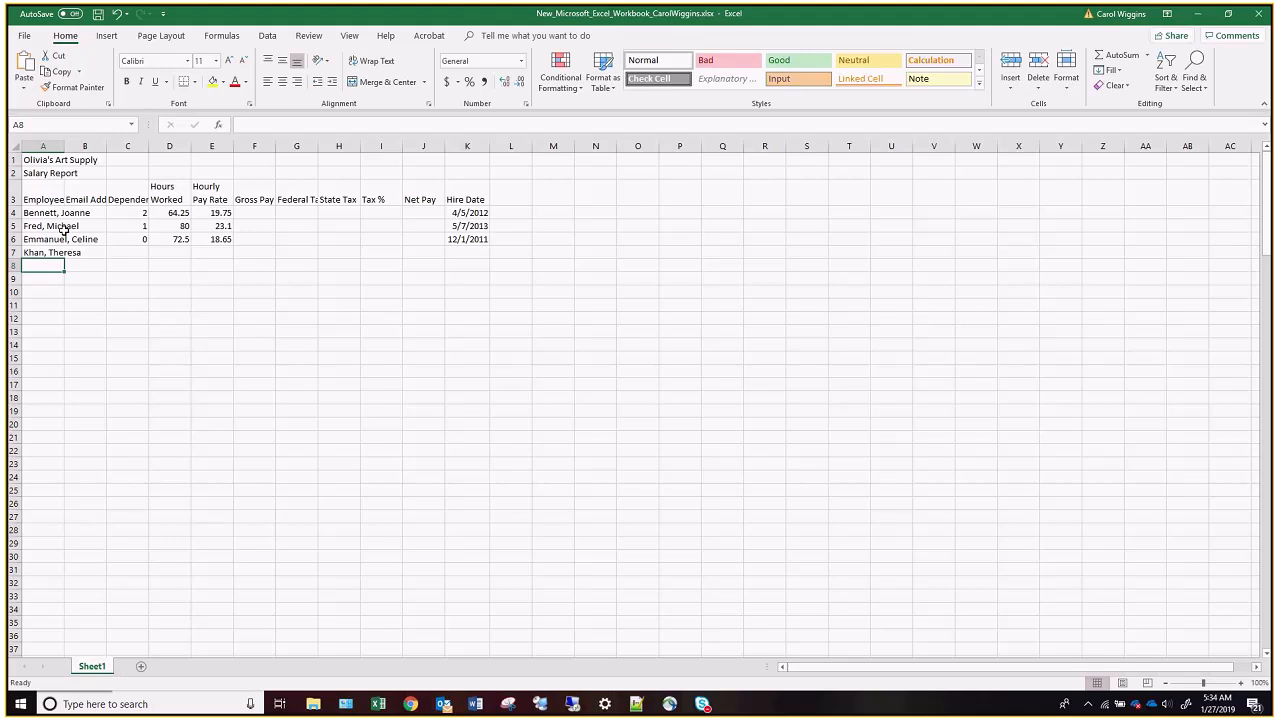
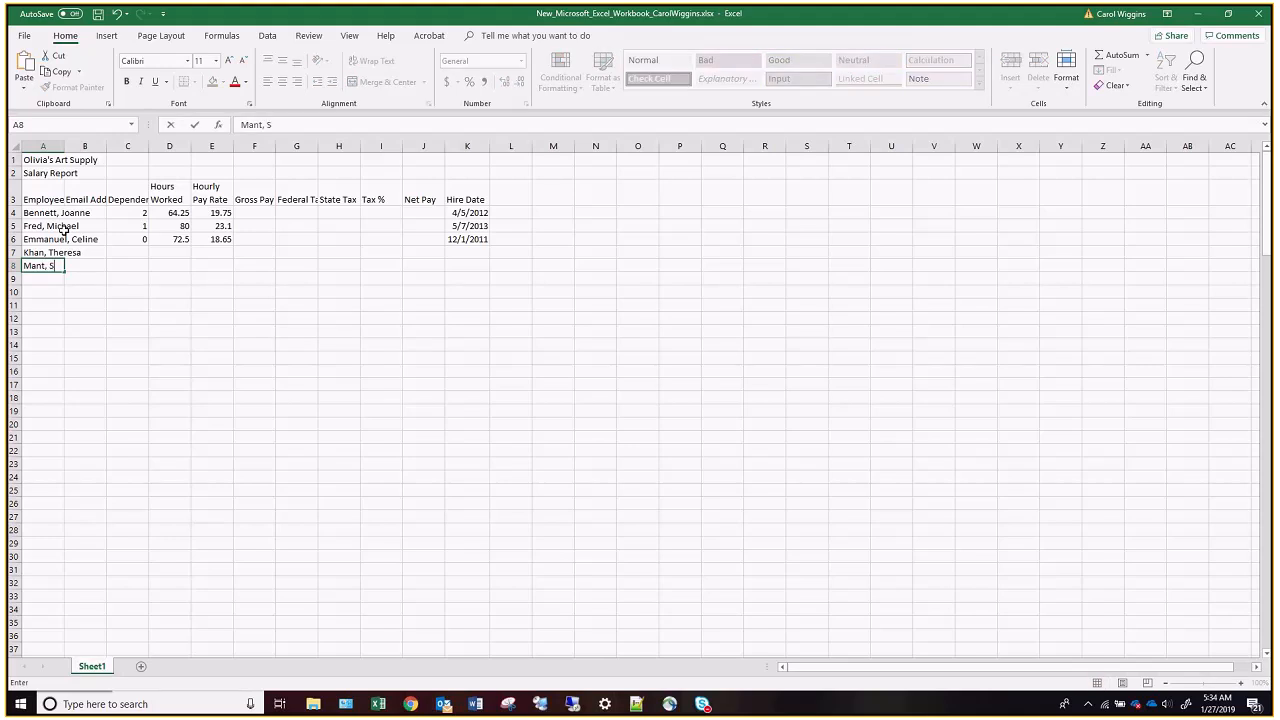
Enter the fifth and sixth employees' names, last name first, in cells A8 and A9.
key("Return")
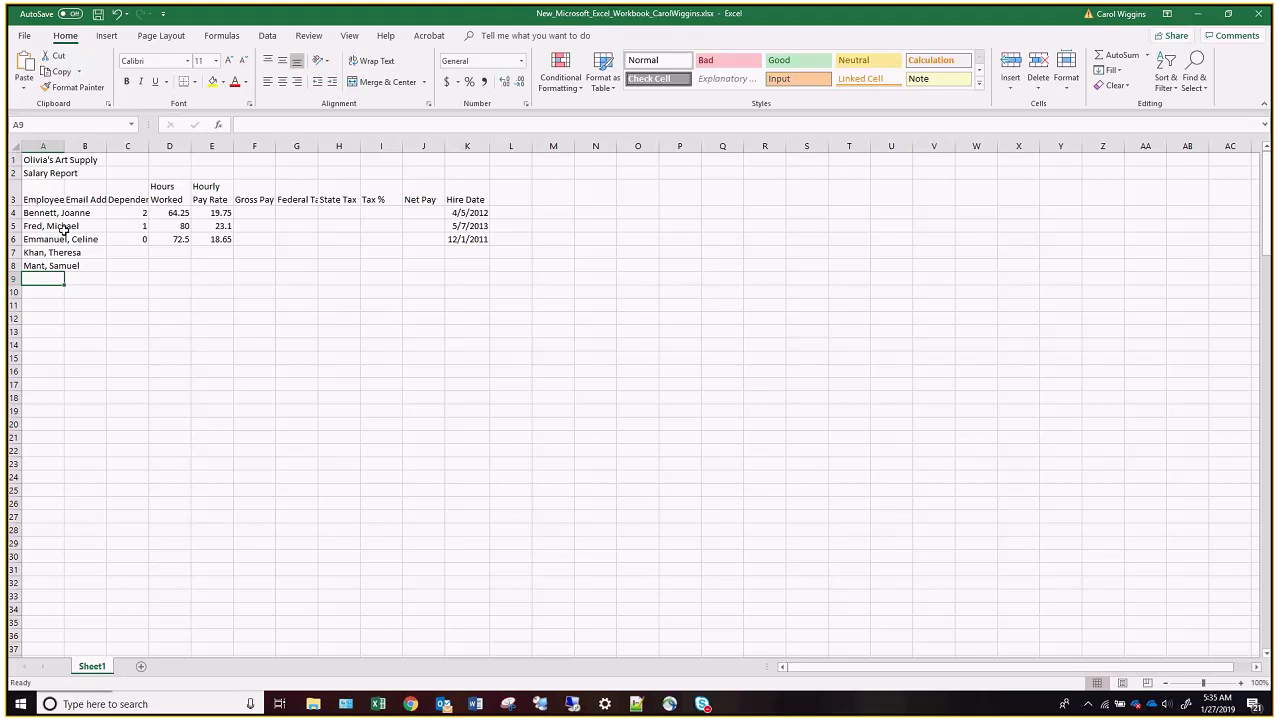
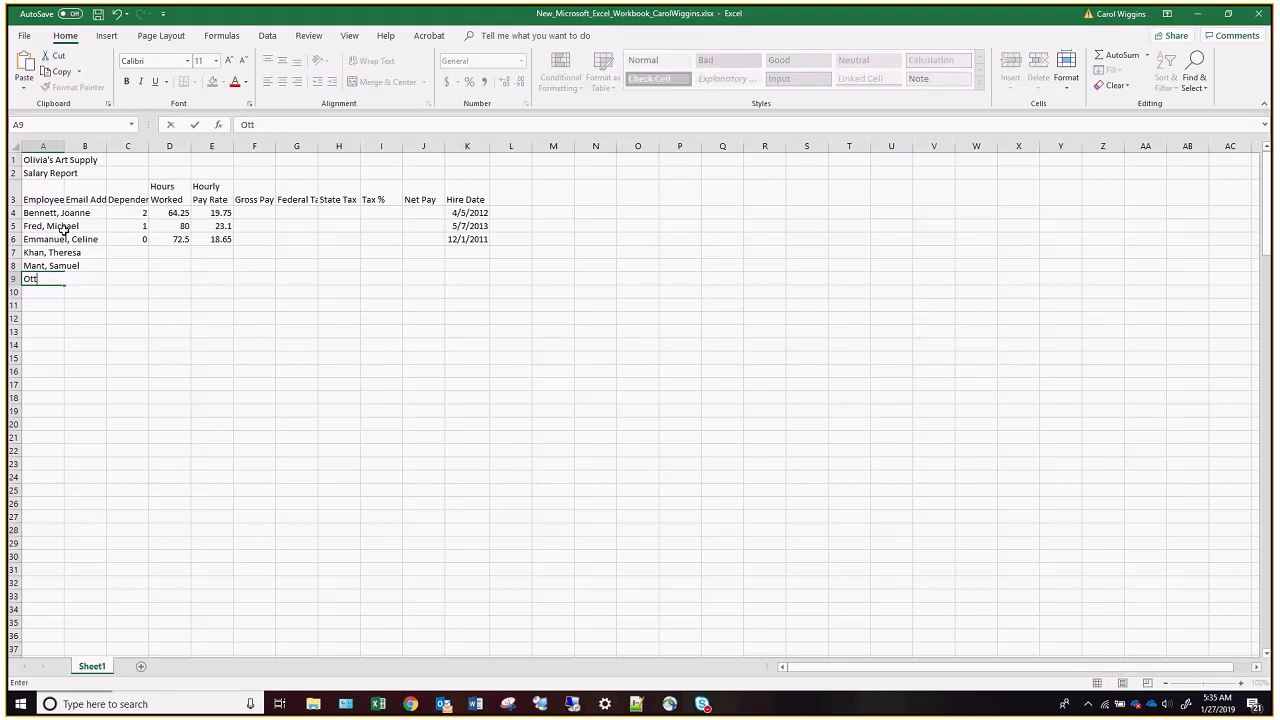
key("Return")
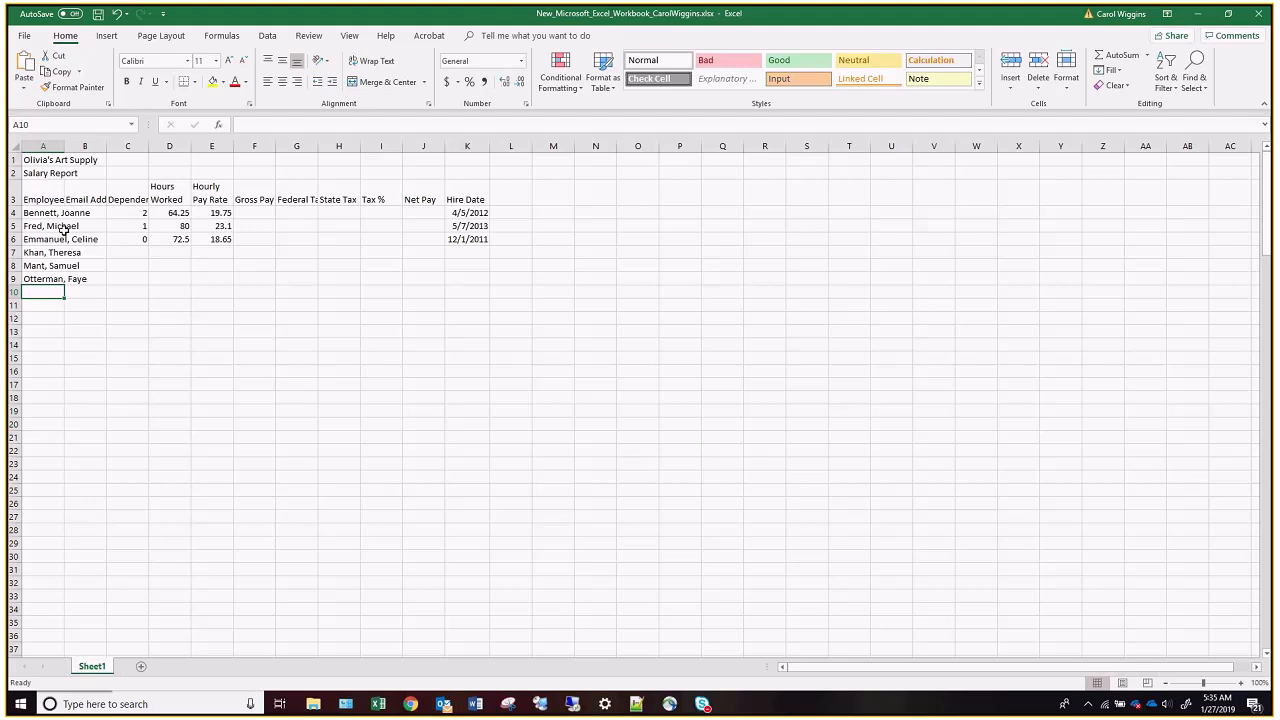
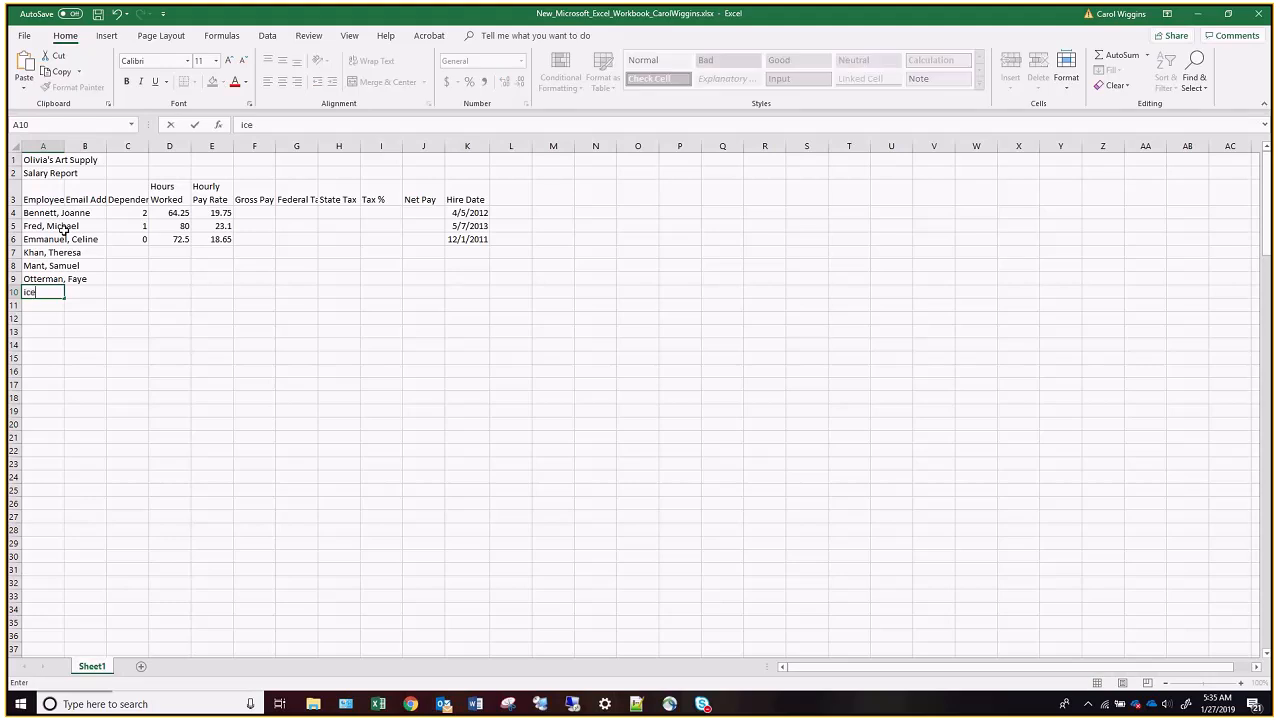
Enter the seventh employee's name, last name first, in cell A10 and correct the surname's missing first letter.
key("Return")
key("Up")
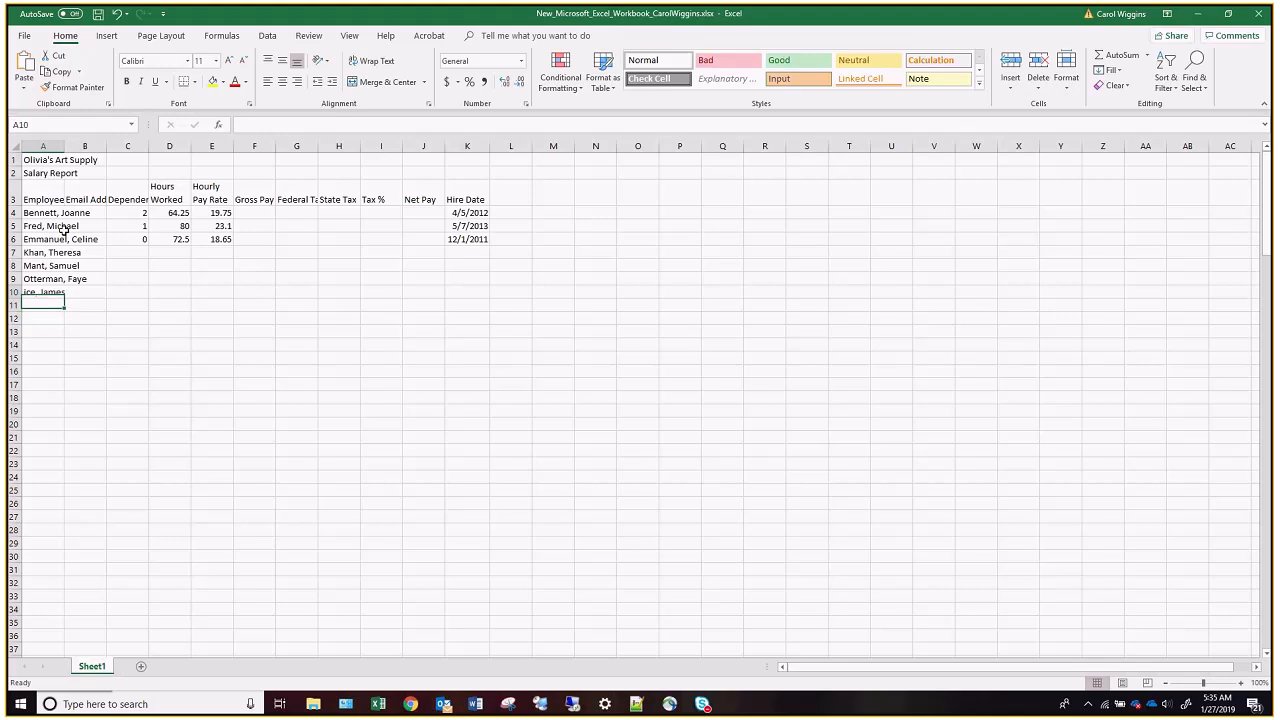
left_click(241, 124)
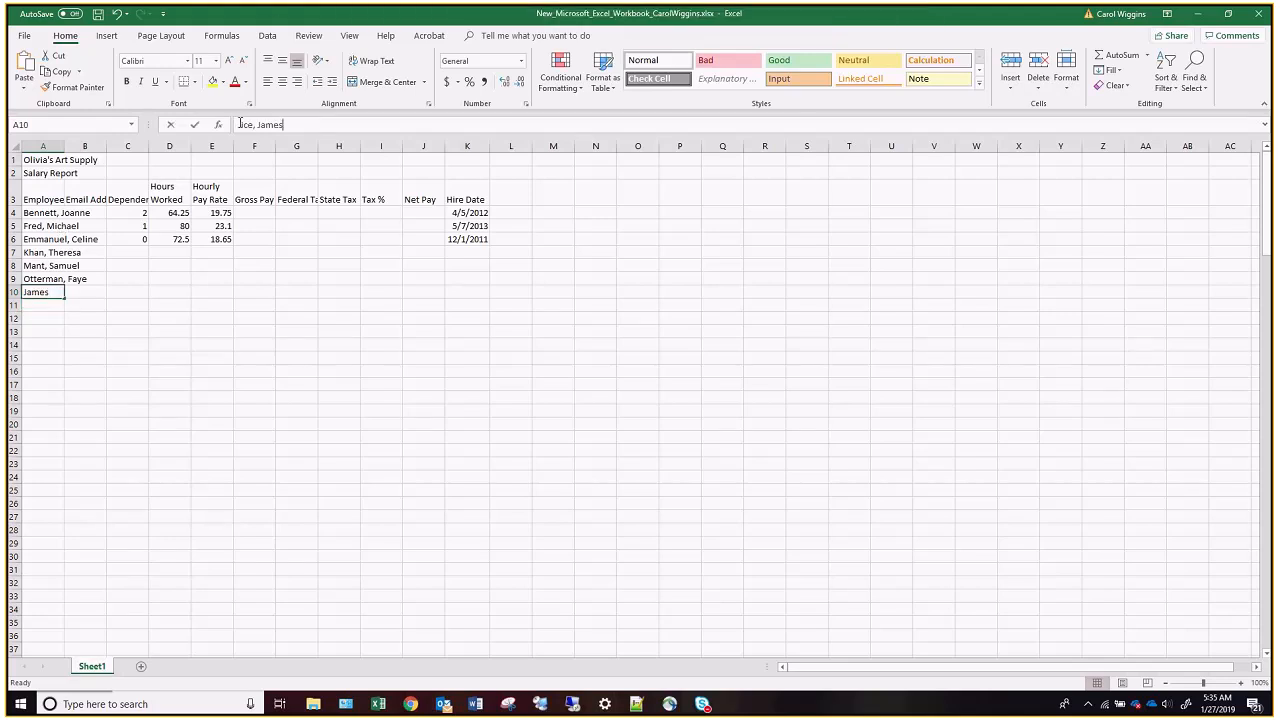
type("R")
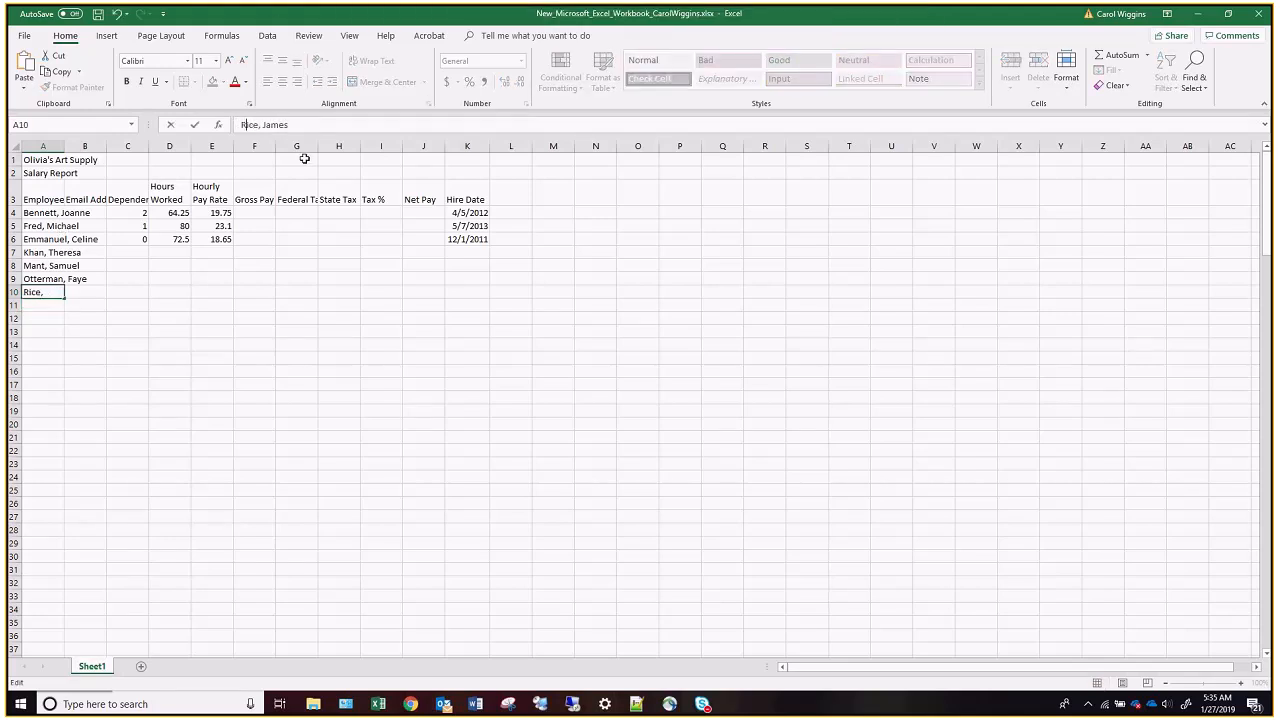
Enter the eighth and ninth employees' names, last name first, in cells A11 and A12.
left_click(60, 306)
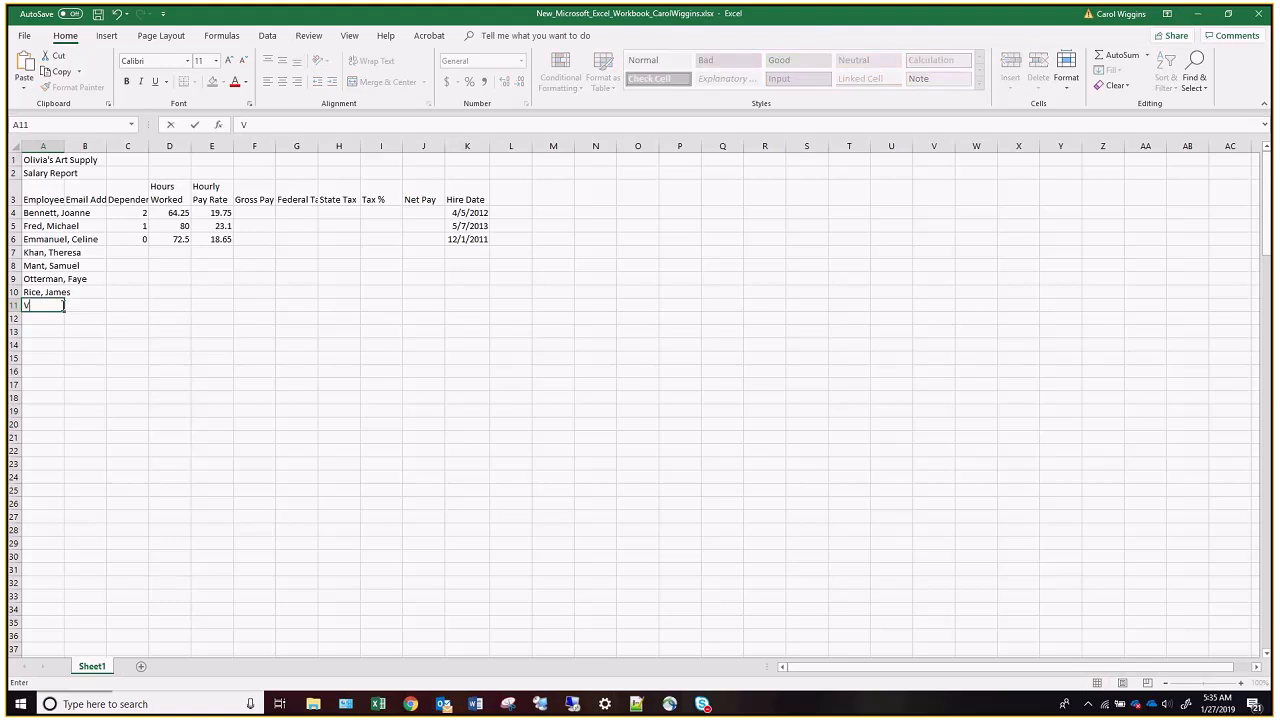
key("Return")
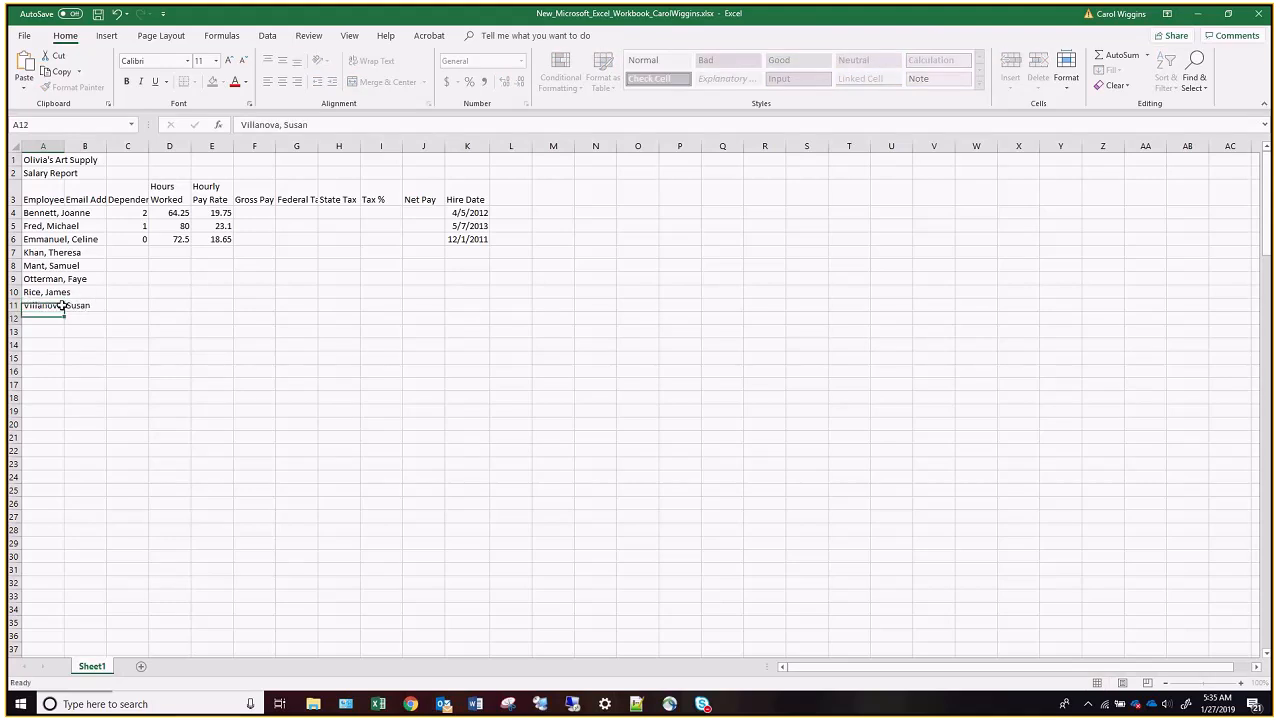
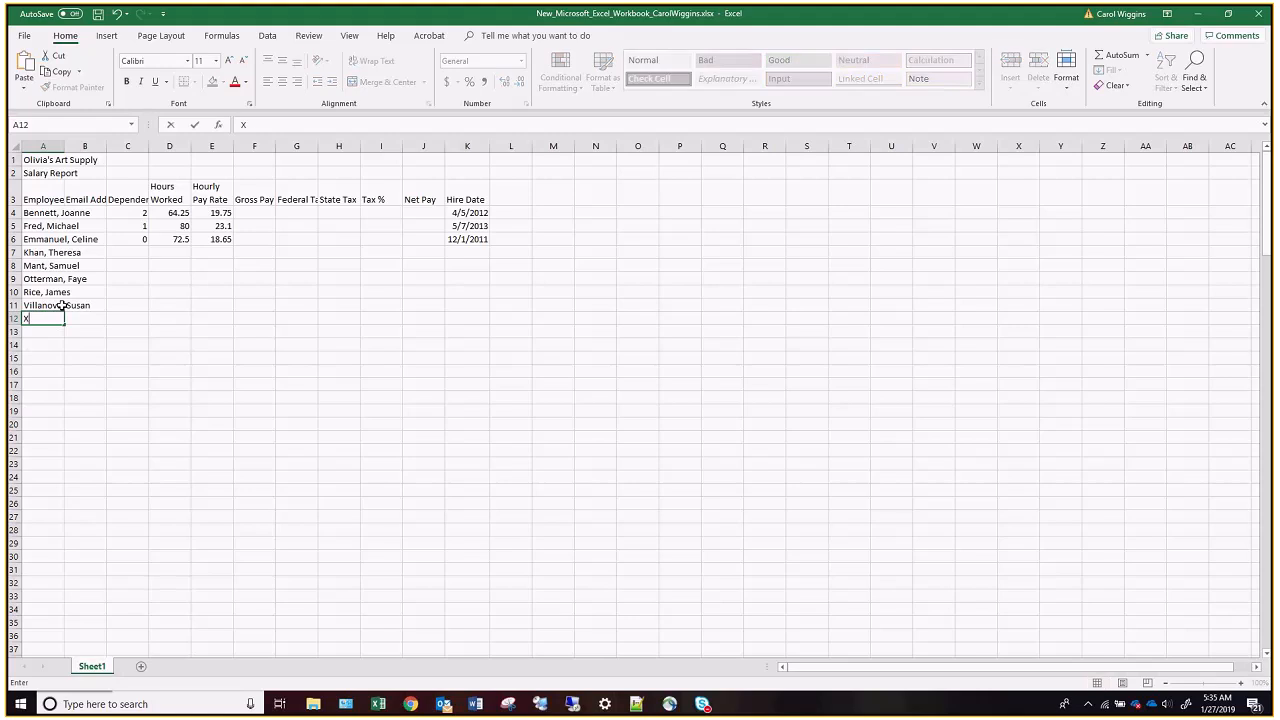
Fill the dependents column in C7 to C12 with 3, 2, 0, 0, 2 and 1.
left_click(143, 254)
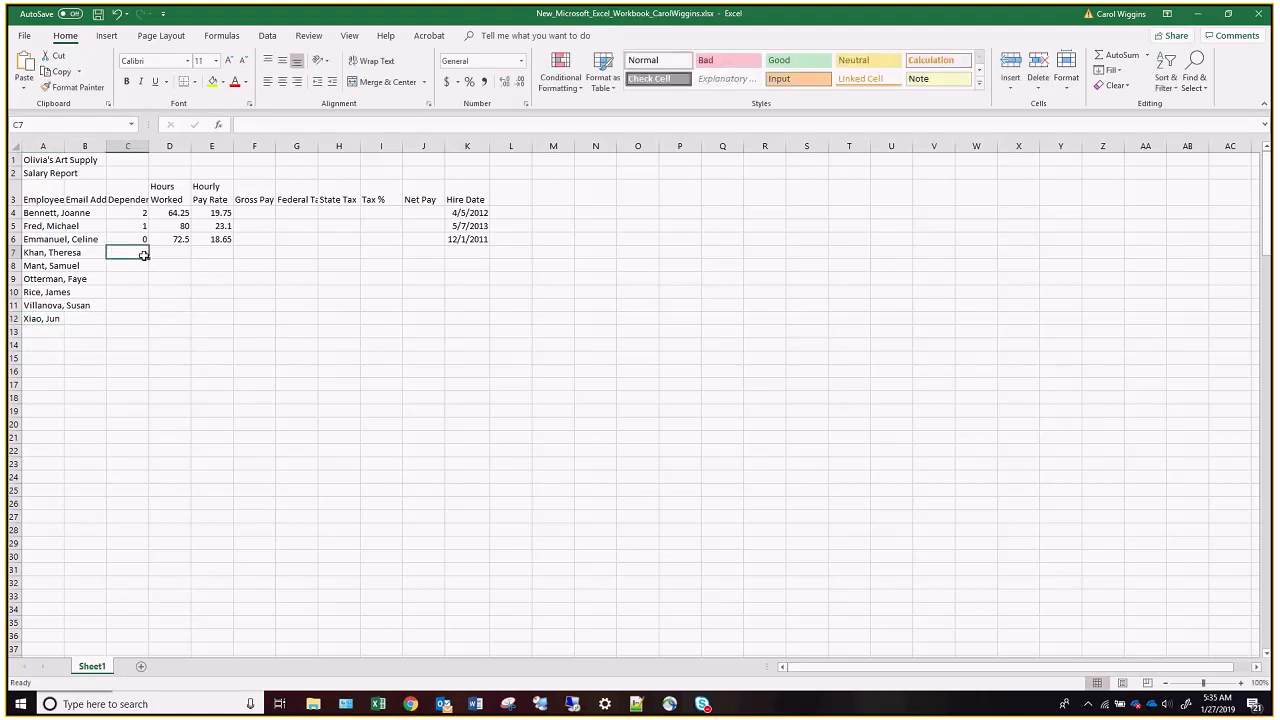
type("1")
key("Return")
type("2")
key("Return")
type("0")
key("Return")
type("0")
key("Return")
type("2")
key("Return")
type("1")
key("Return")
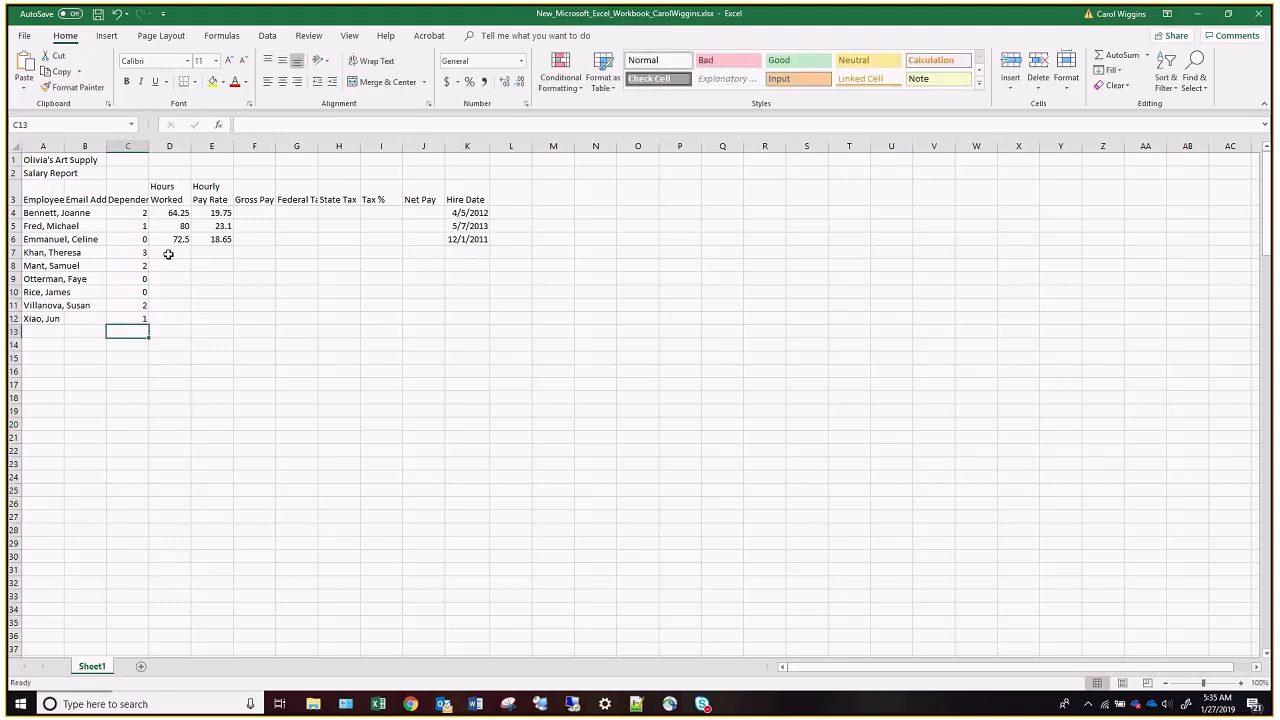
Enter hours worked of 60.00, 46.00 and 75.75 in cells D7 to D9.
left_click(173, 252)
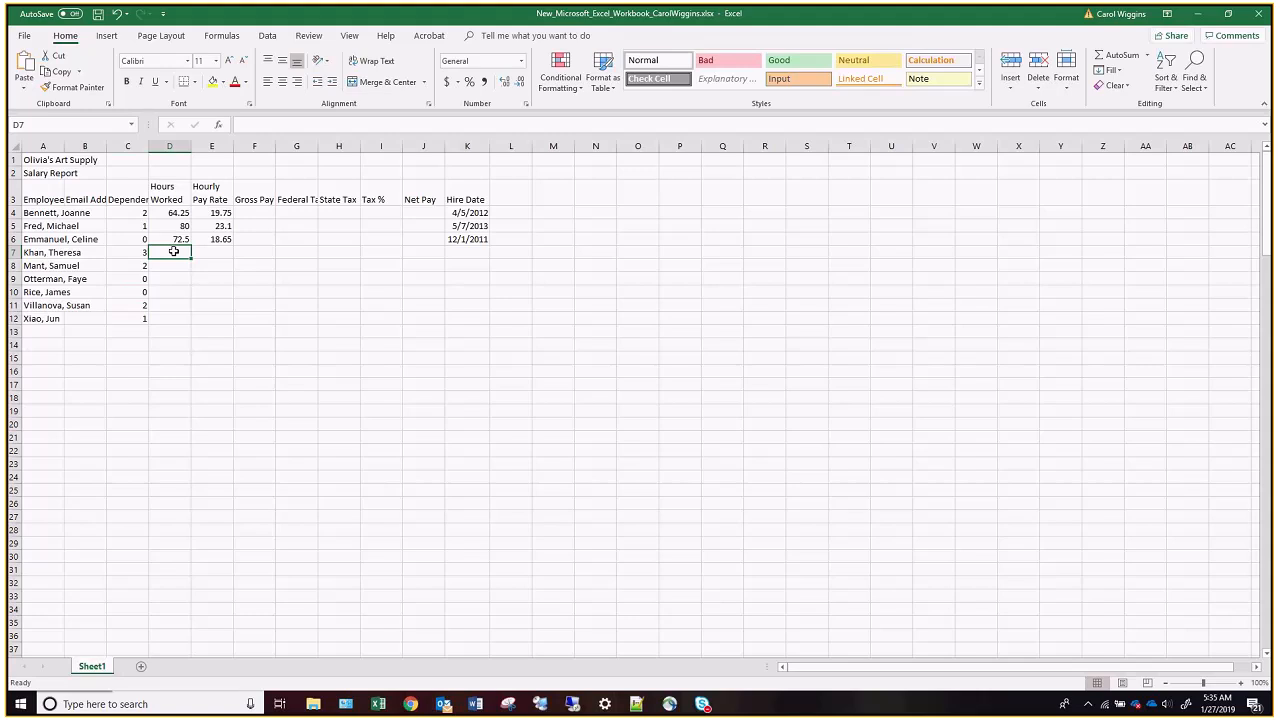
type("60.00")
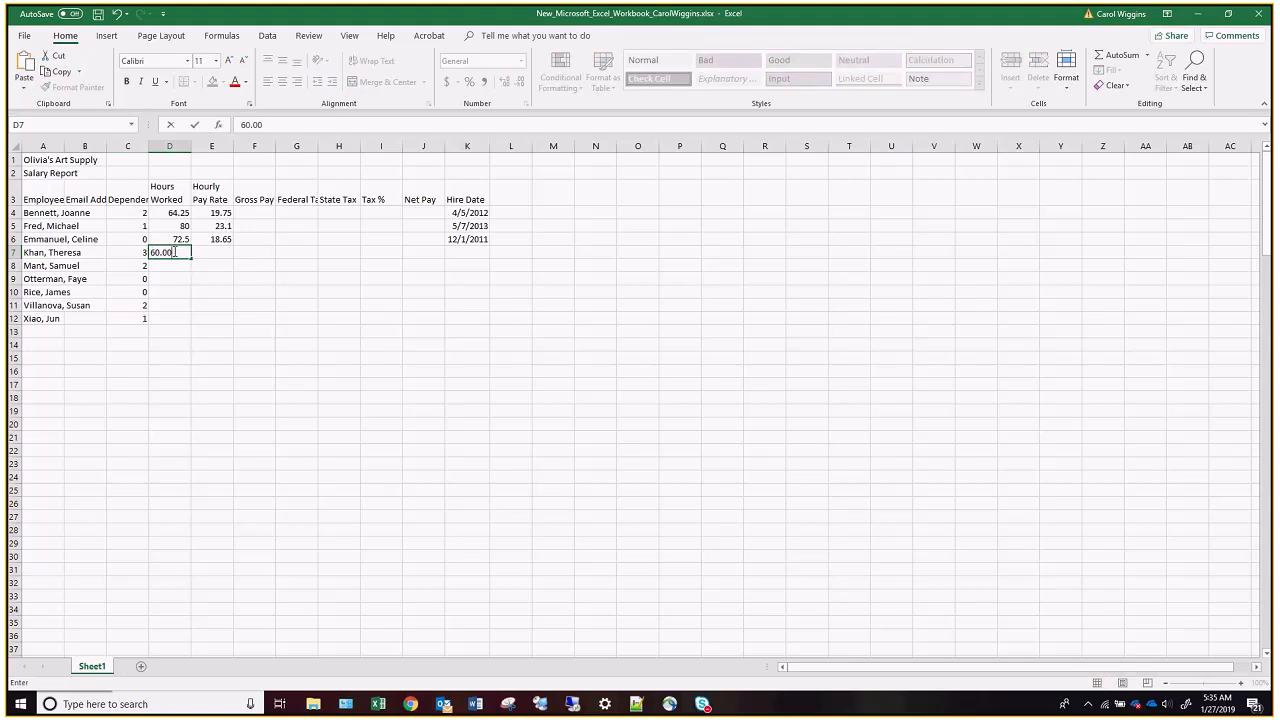
key("Return")
type("46.00")
key("Return")
type("75.75")
key("Return")
Enter hours worked of 80.00, 74.25 and 68 in cells D10 to D12.
type("810.")
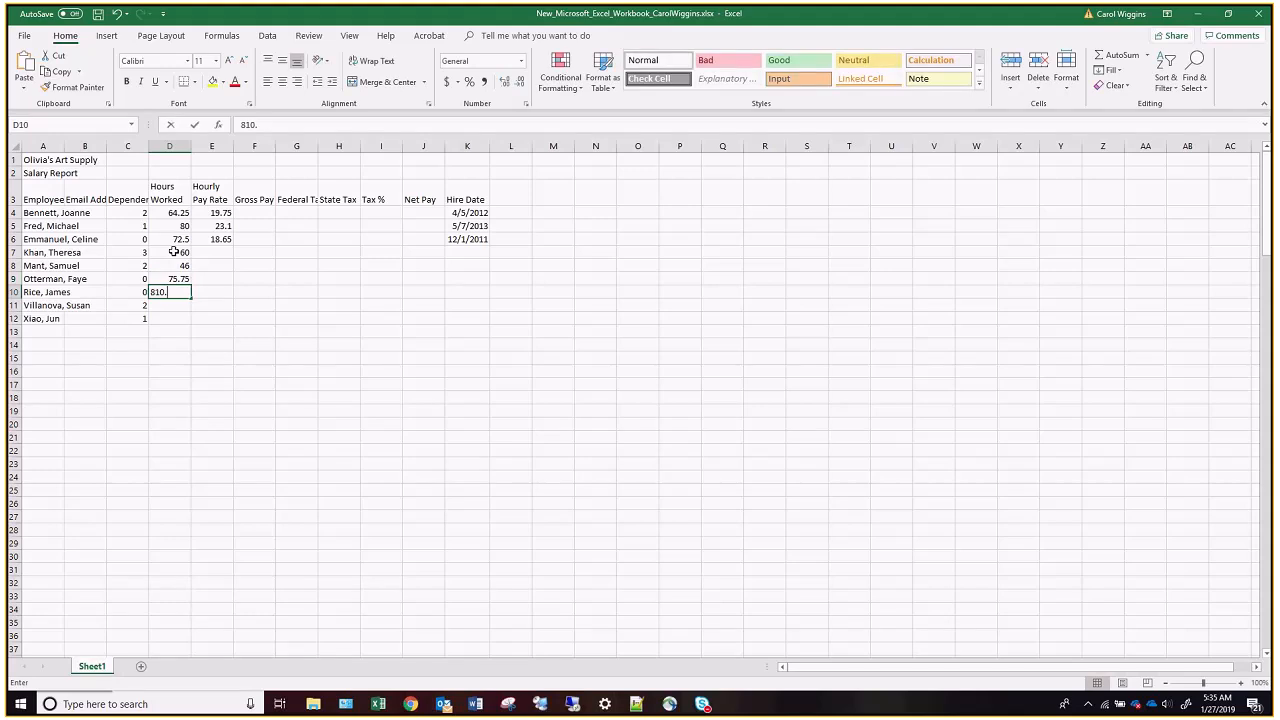
type("00")
key("BackSpace")
key("BackSpace")
key("BackSpace")
key("BackSpace")
key("BackSpace")
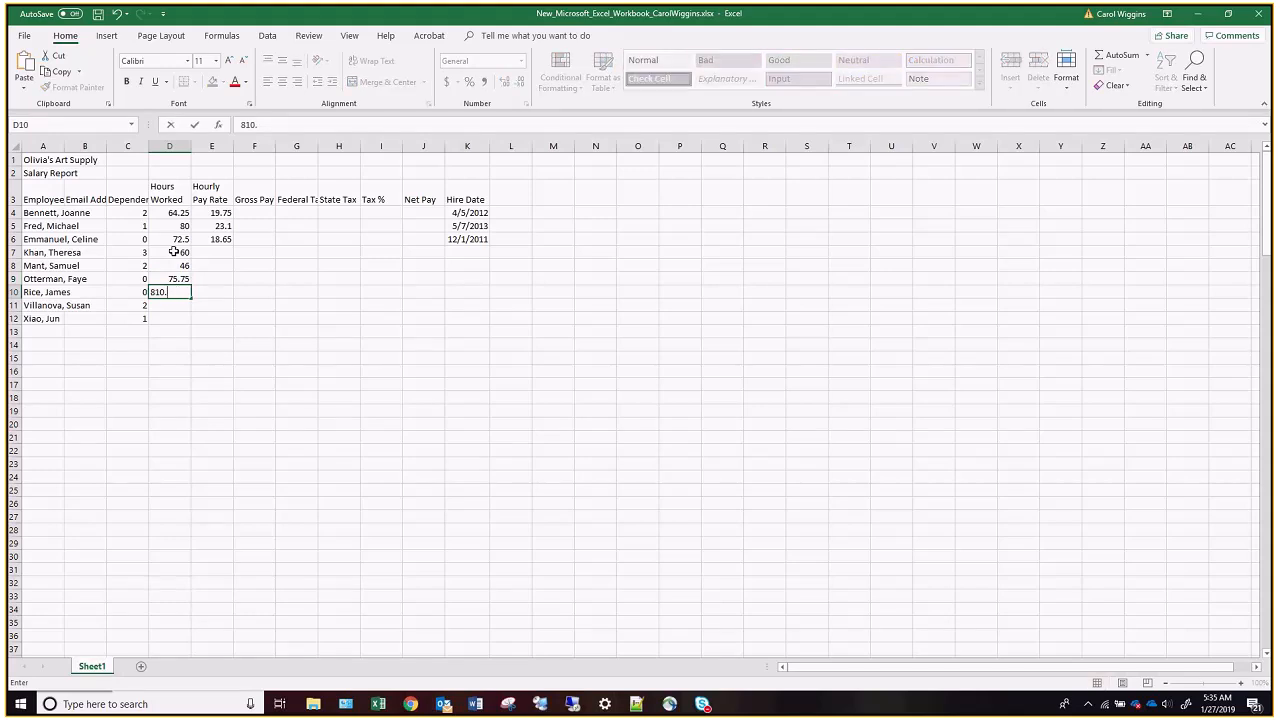
type("0.00")
key("Return")
type("74.25")
key("Return")
type("68")
key("Return")
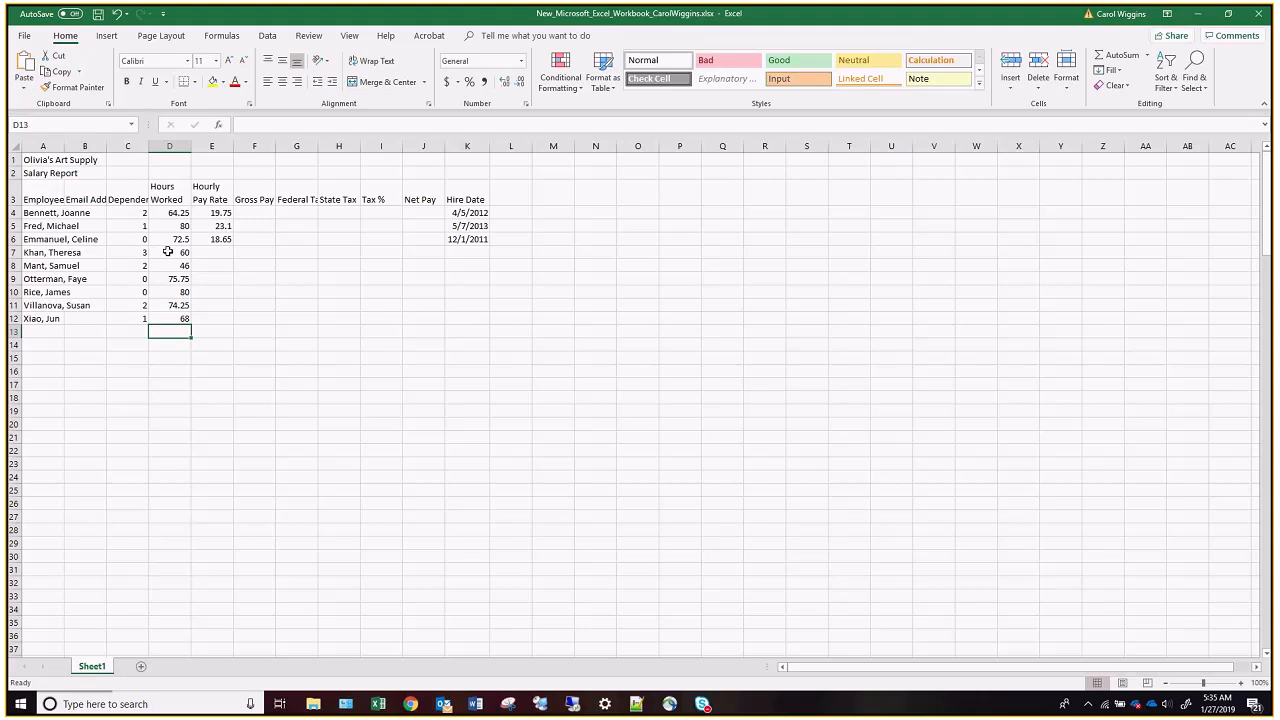
Enter hourly pay rates of 18.00, 15.90 and 21.05 in cells E7 to E9.
left_click(224, 253)
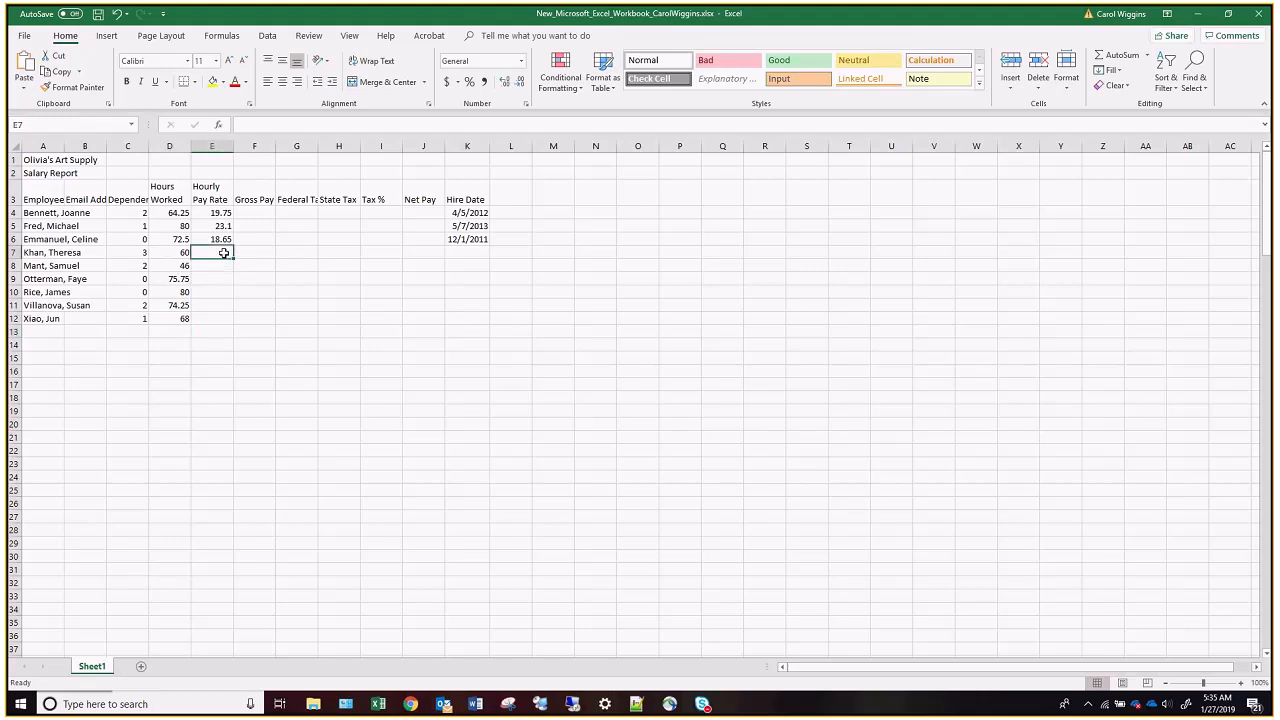
type("18.00")
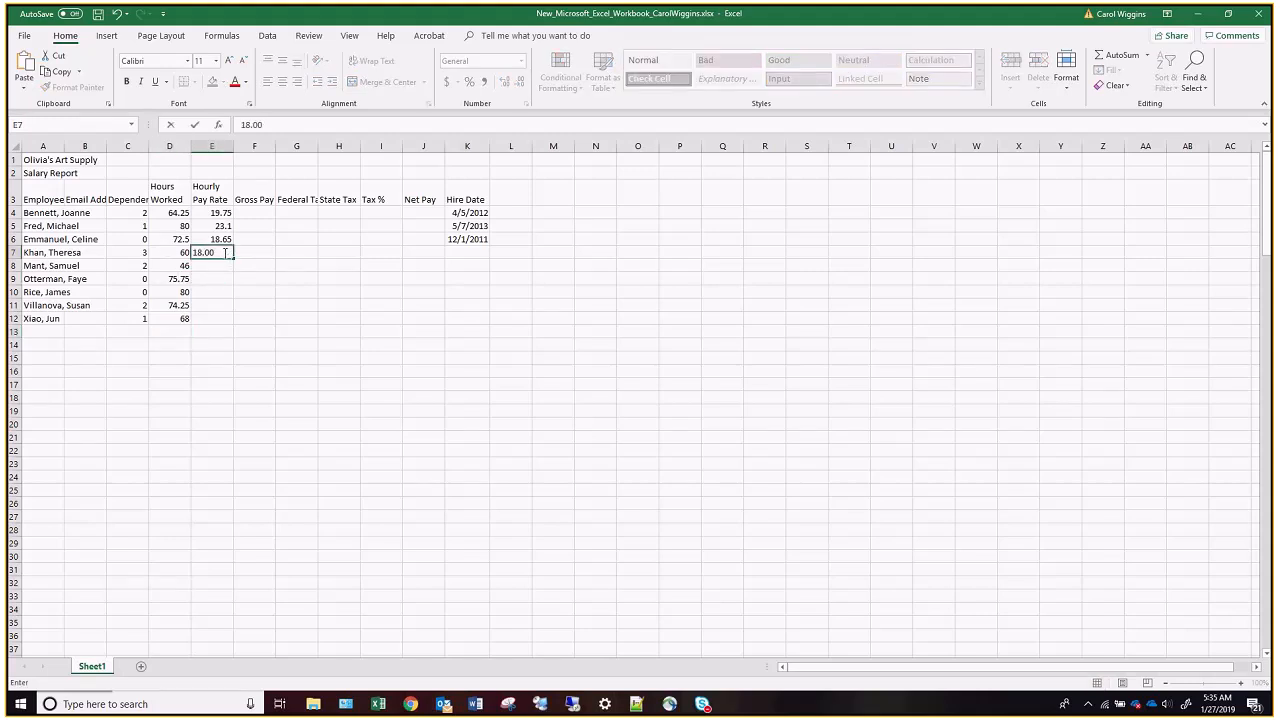
key("Return")
type("15.90")
key("Return")
type("21.05")
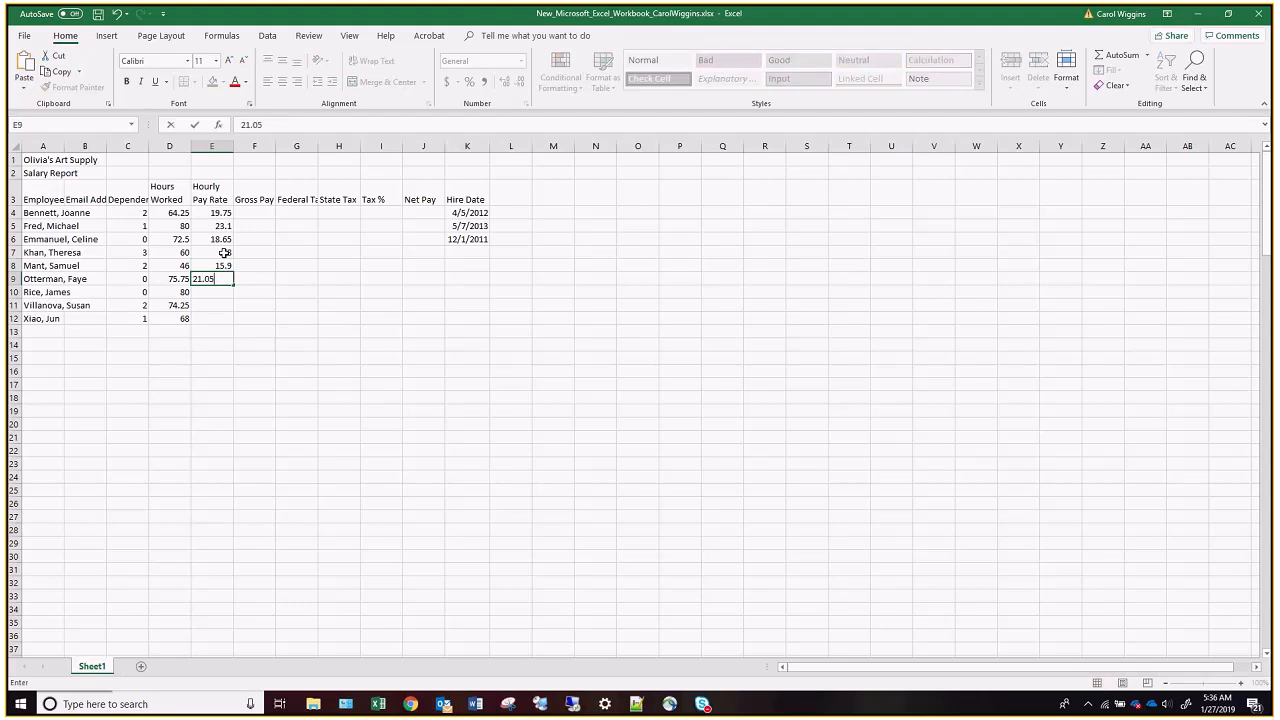
key("Return")
Enter hourly pay rates of 22.50, 21.02 and 18.43 in cells E10 to E12.
type("22.50")
key("Return")
type("21.02")
key("Return")
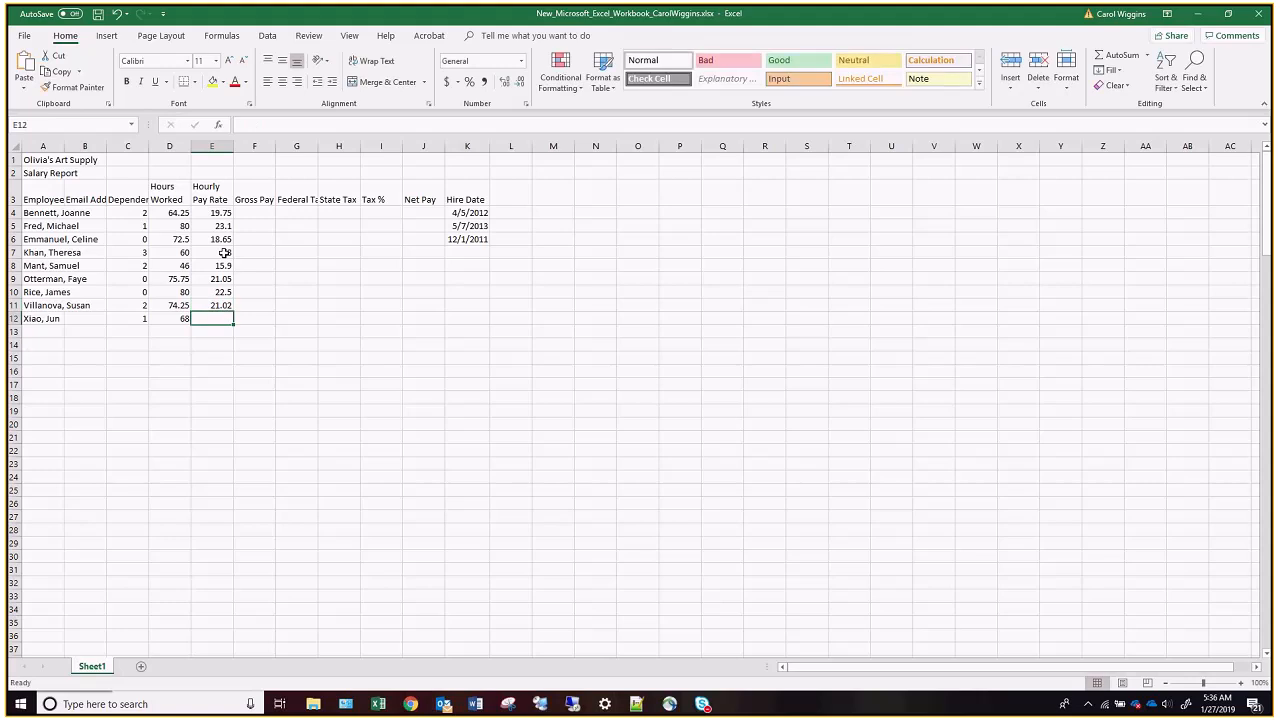
type("18.43")
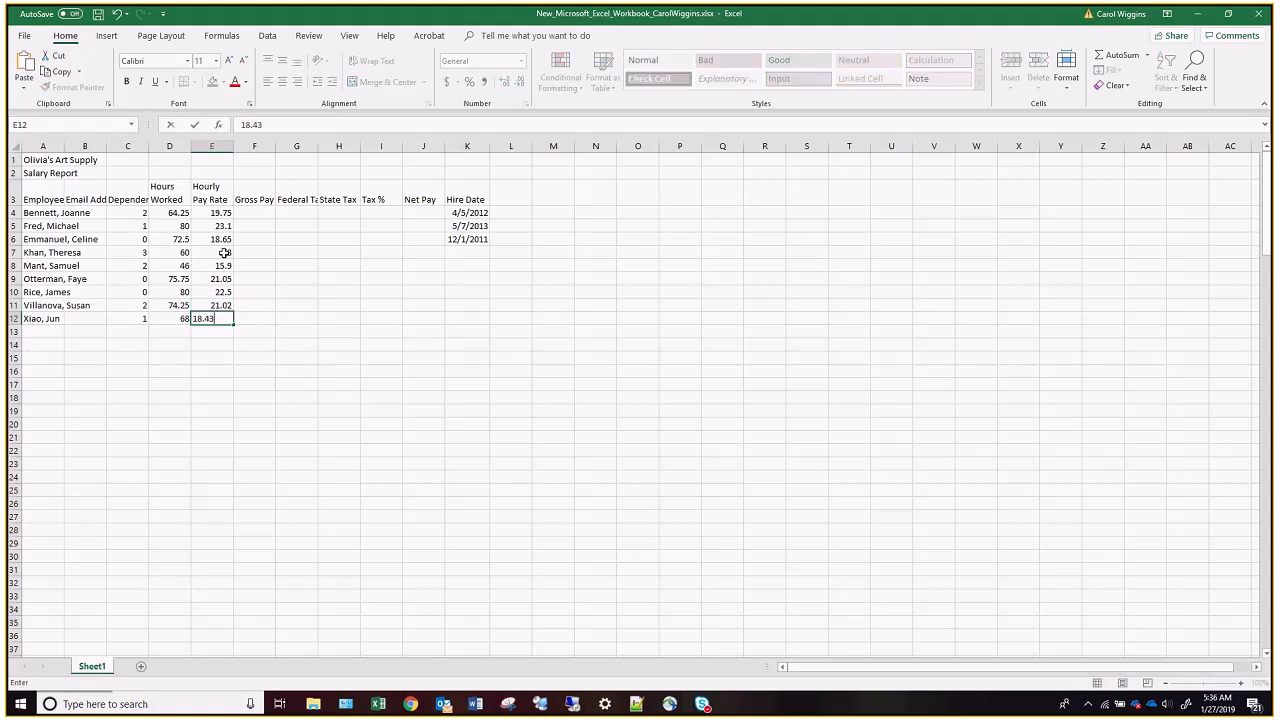
key("Return")
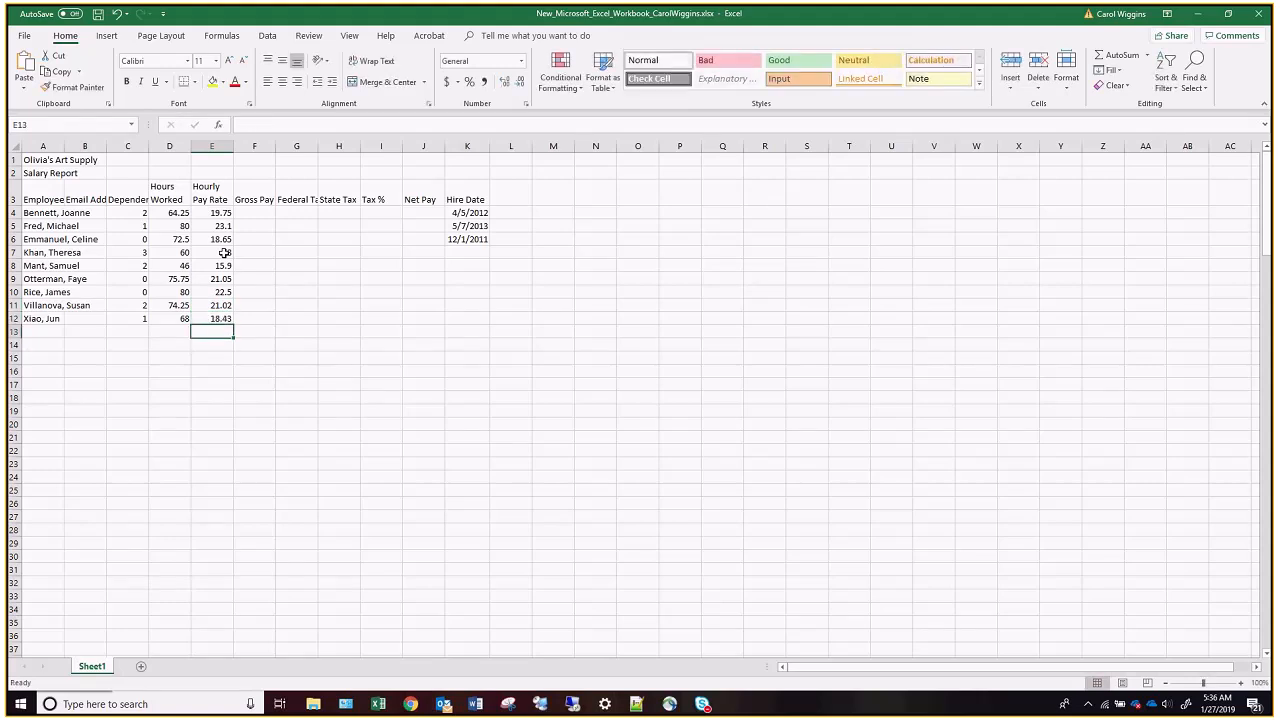
Enter the hire dates 1/3/2014, 12/3/2010 and 3/7/2011 in cells K7 to K9.
left_click(456, 253)
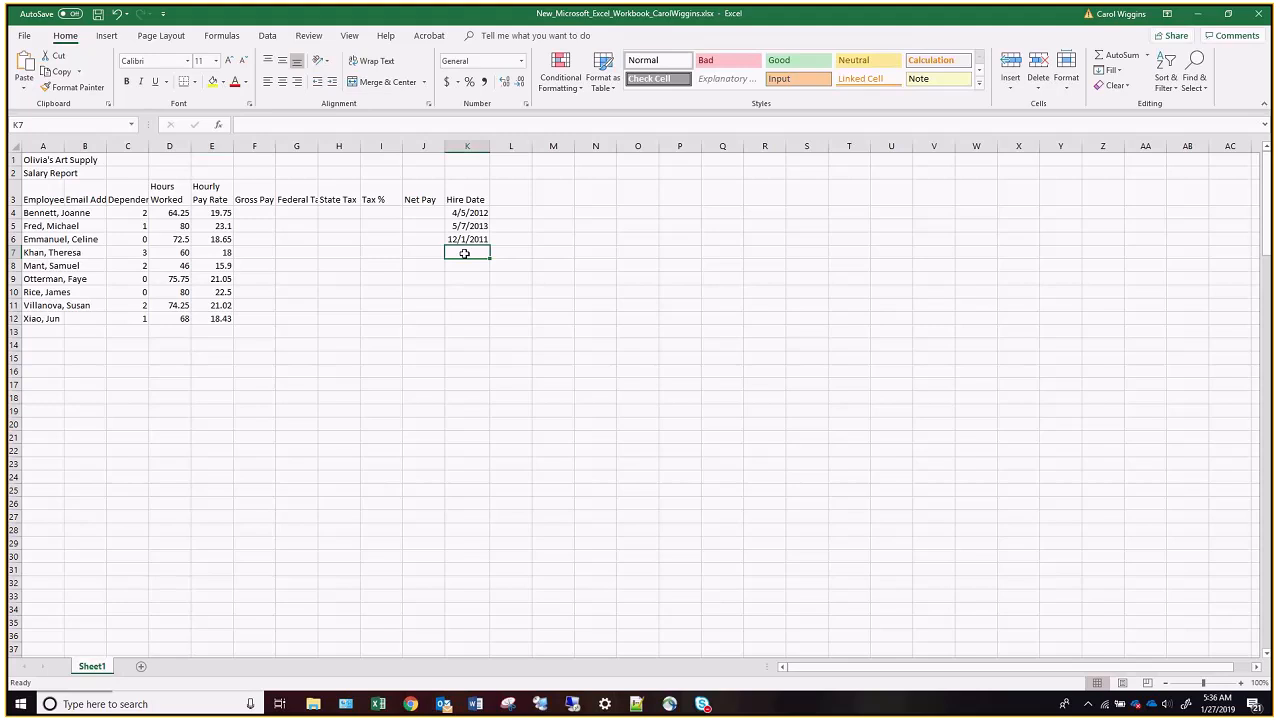
type("1/3/14")
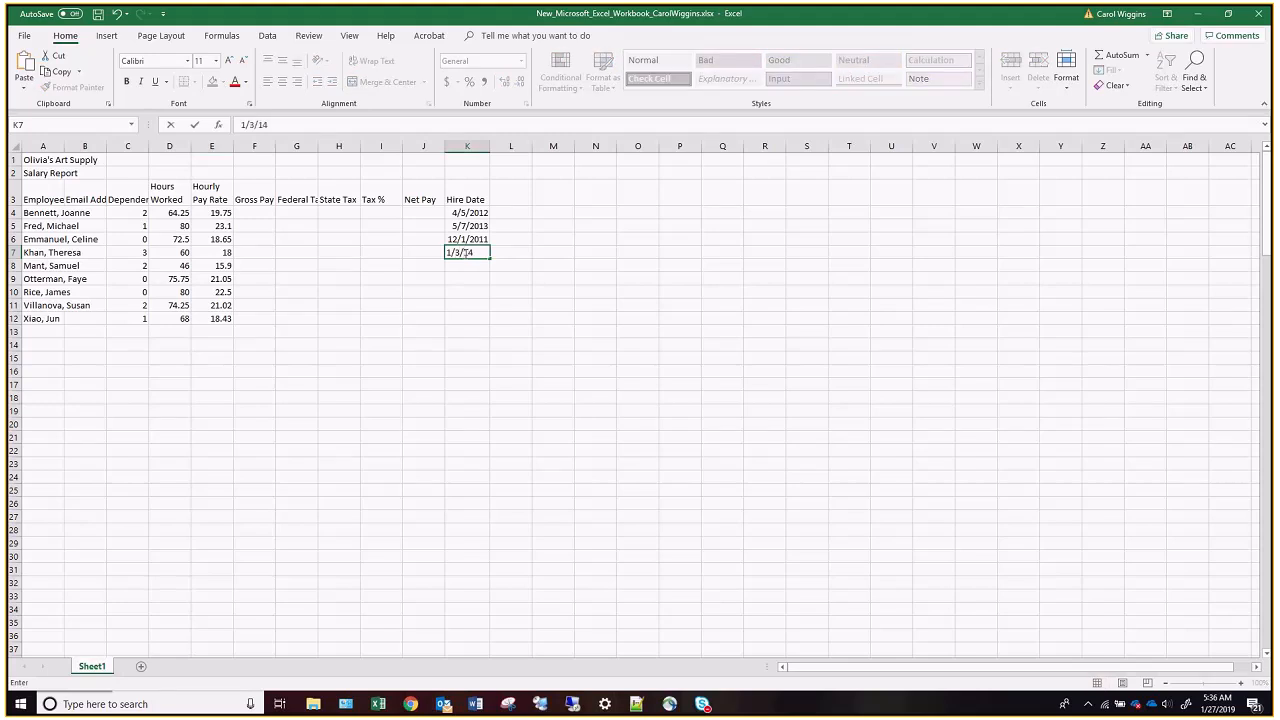
key("Return")
type("12/3/")
type("2010")
key("Return")
type("3/7/")
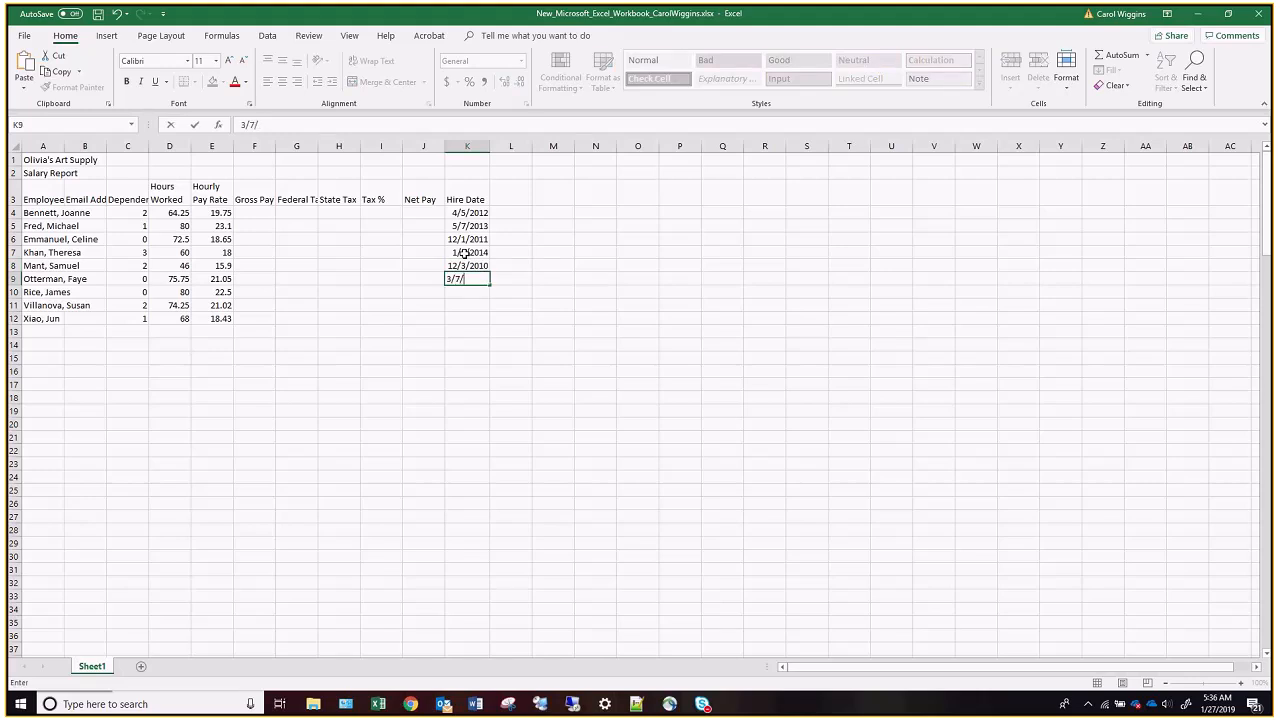
type("2011")
key("Return")
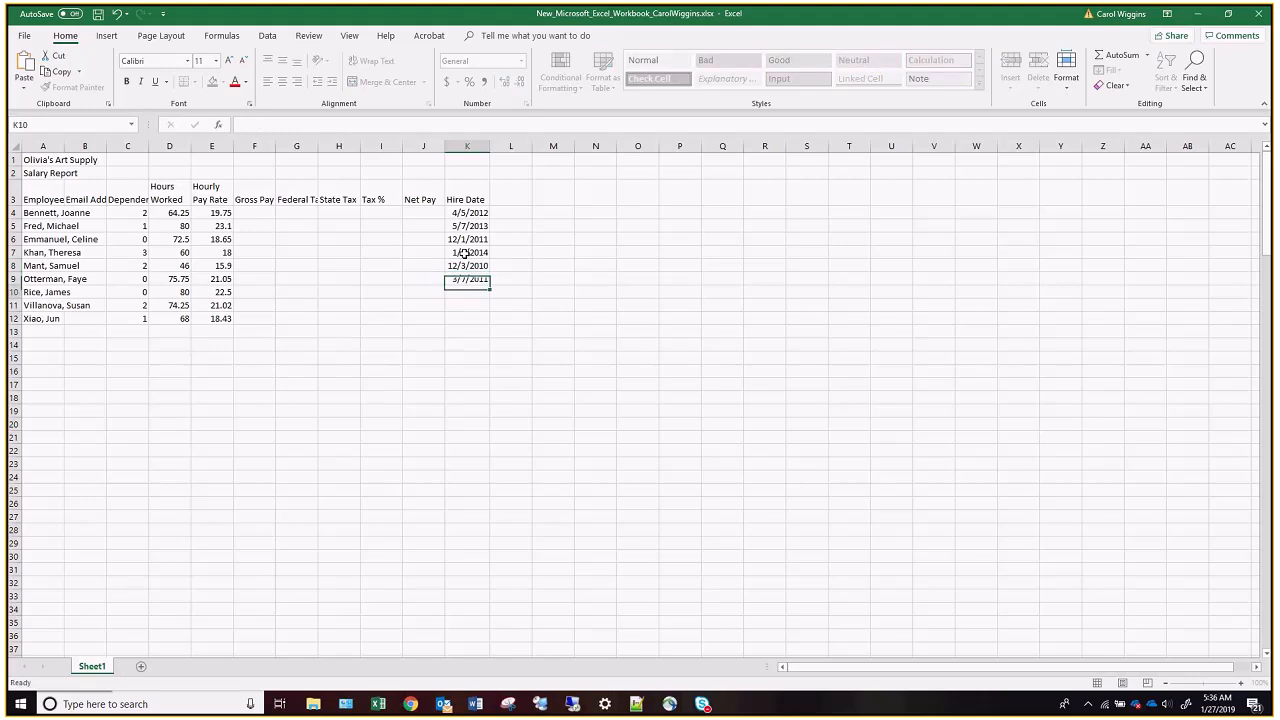
Enter the hire dates 2/5/2011, 5/6/2004 and 9/12/2015 in cells K10 to K12.
type("2/5")
type("/2011")
key("Return")
type("5/6/04")
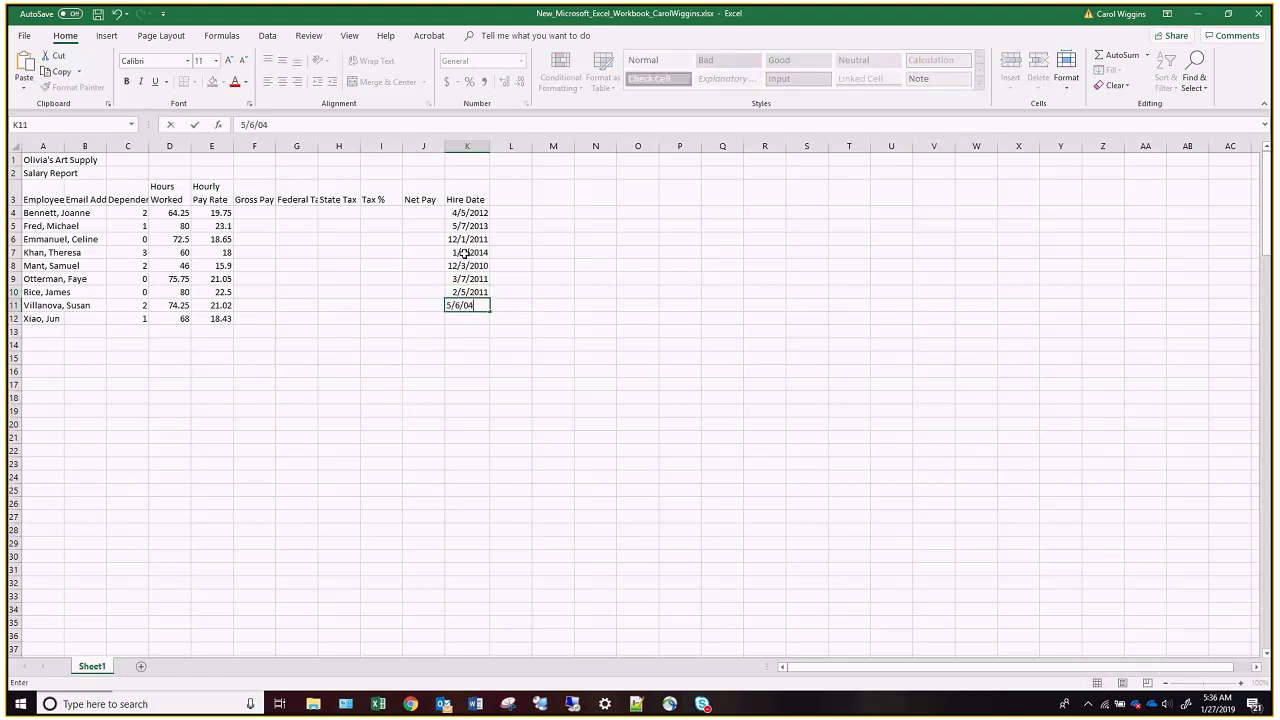
key("Return")
type("9/12/15")
key("Return")
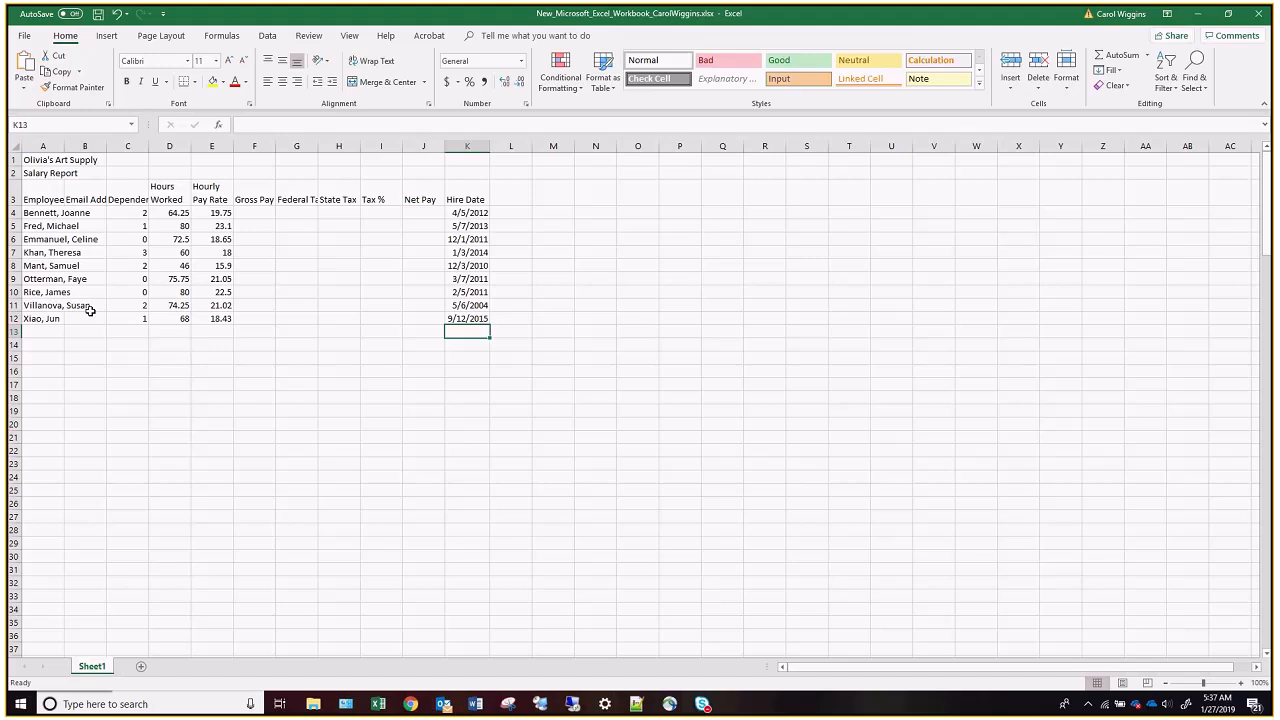
Enter the first employee's e-mail address in cell B4.
left_click(92, 215)
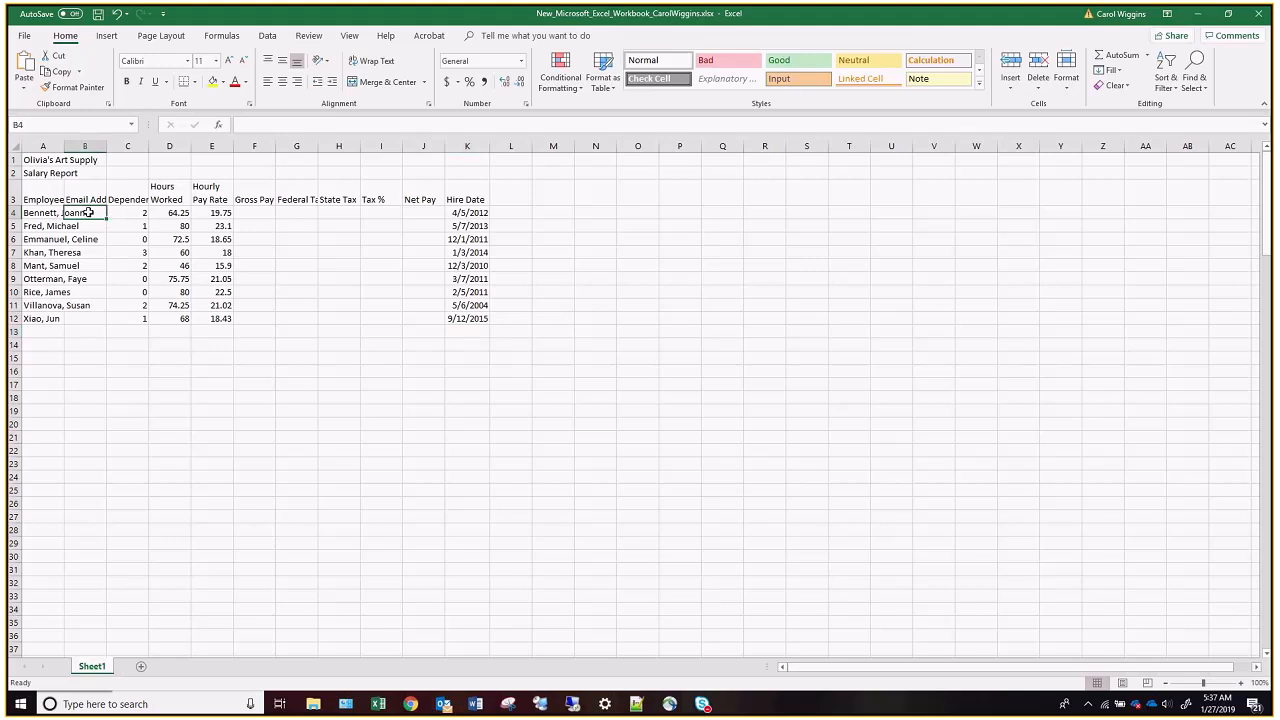
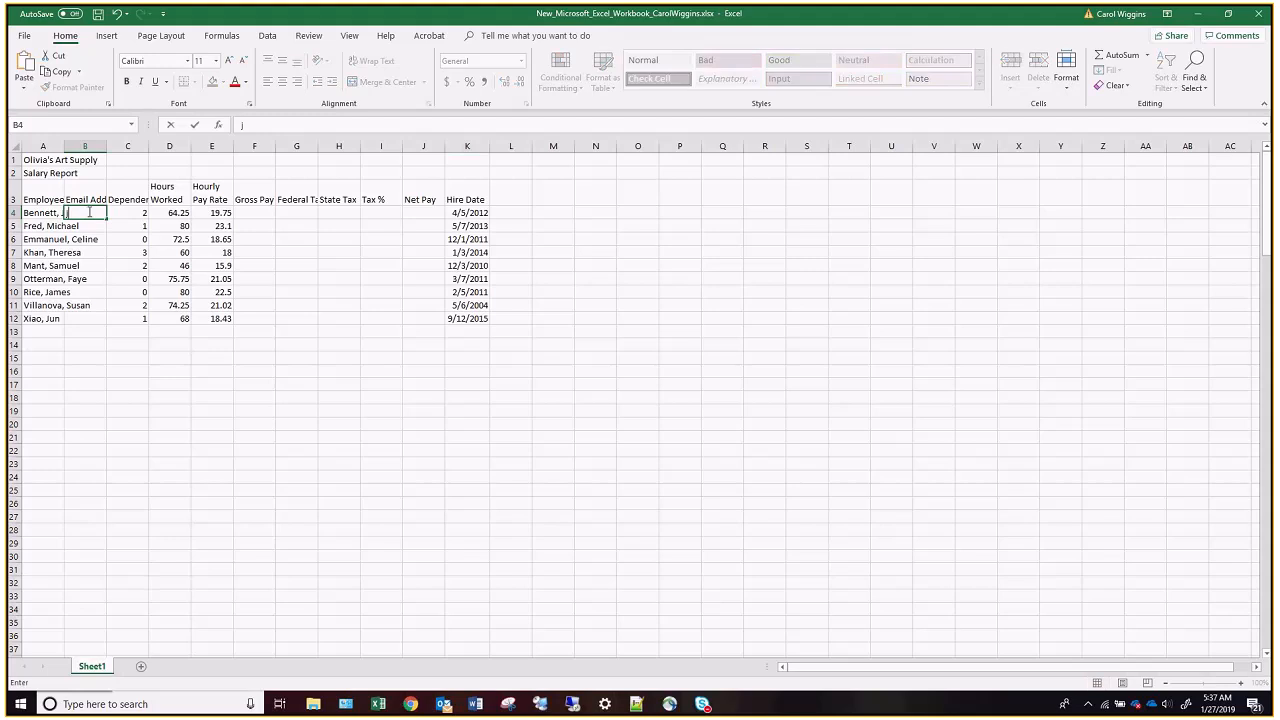
key("Return")
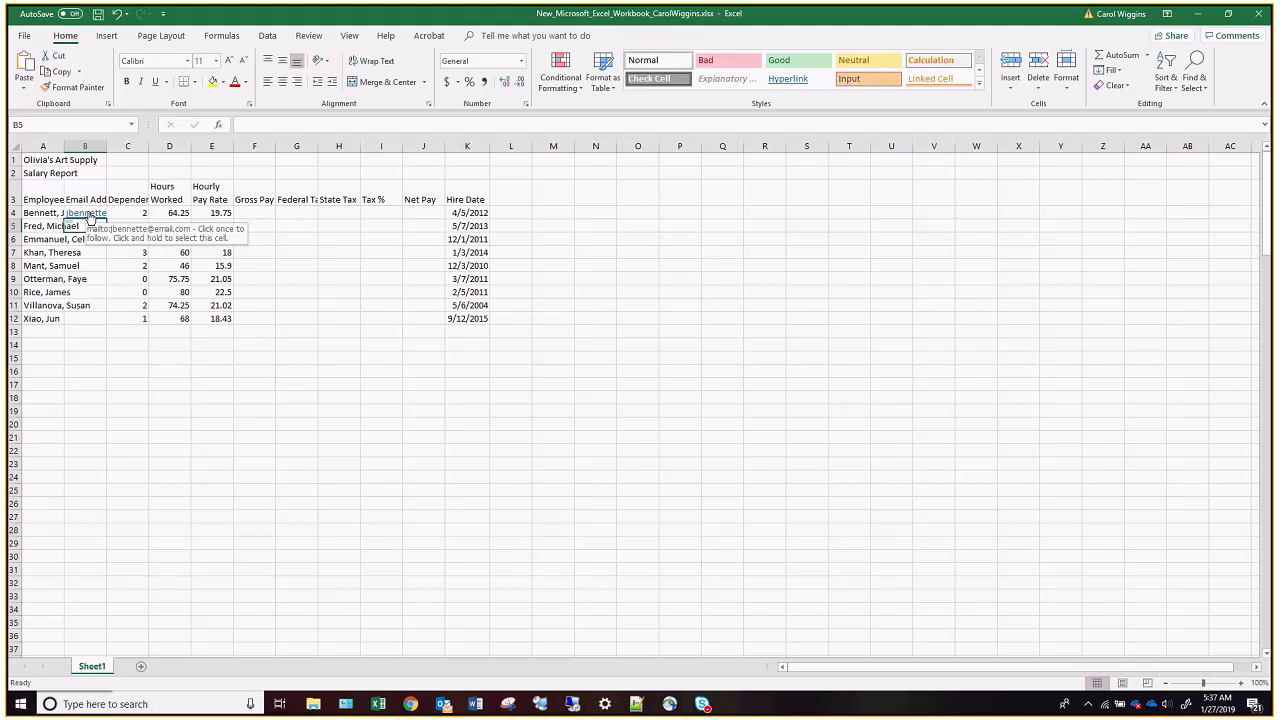
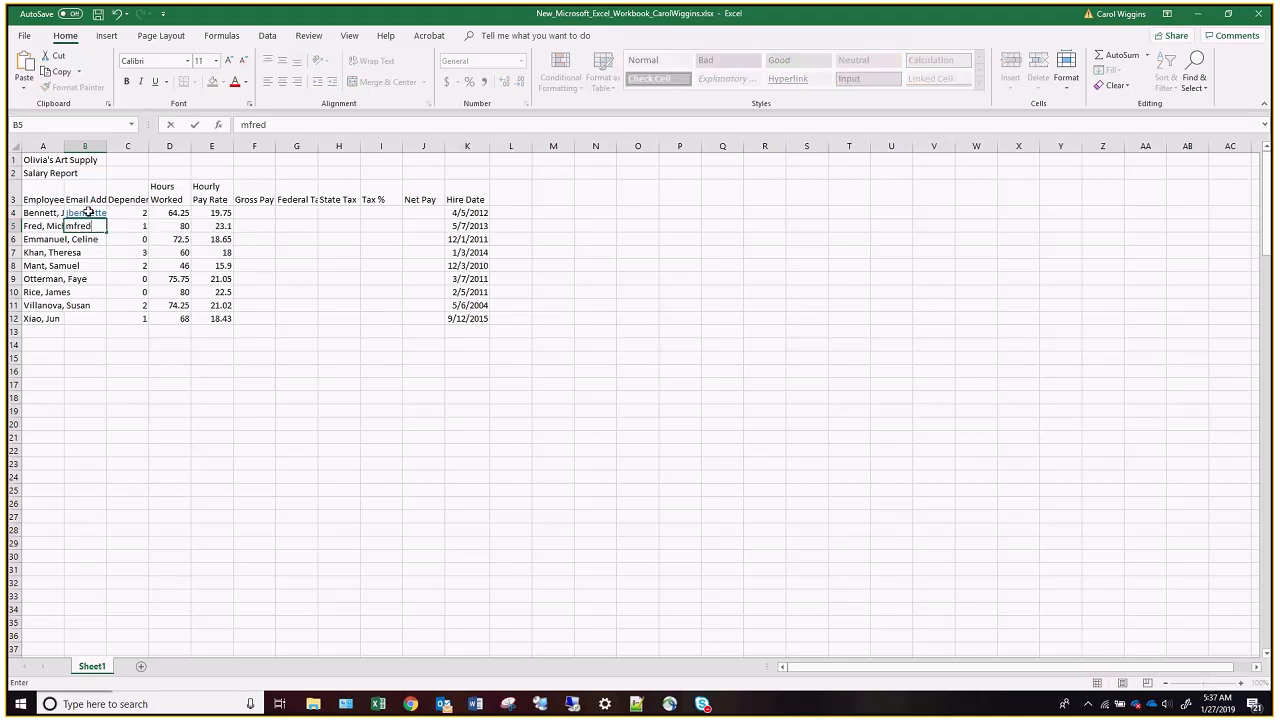
Enter the second employee's e-mail address in cell B5.
key("Return")
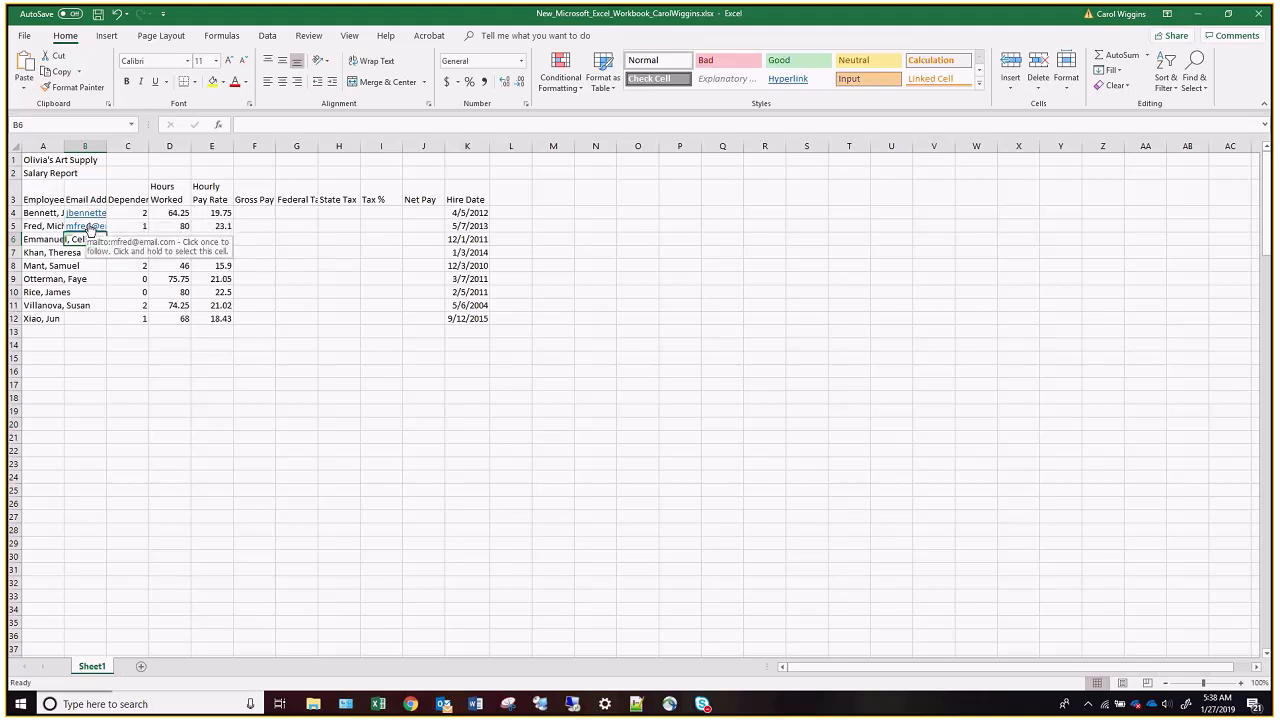
Follow the e-mail link in cell B5 and close the new message without saving it.
left_click(83, 233)
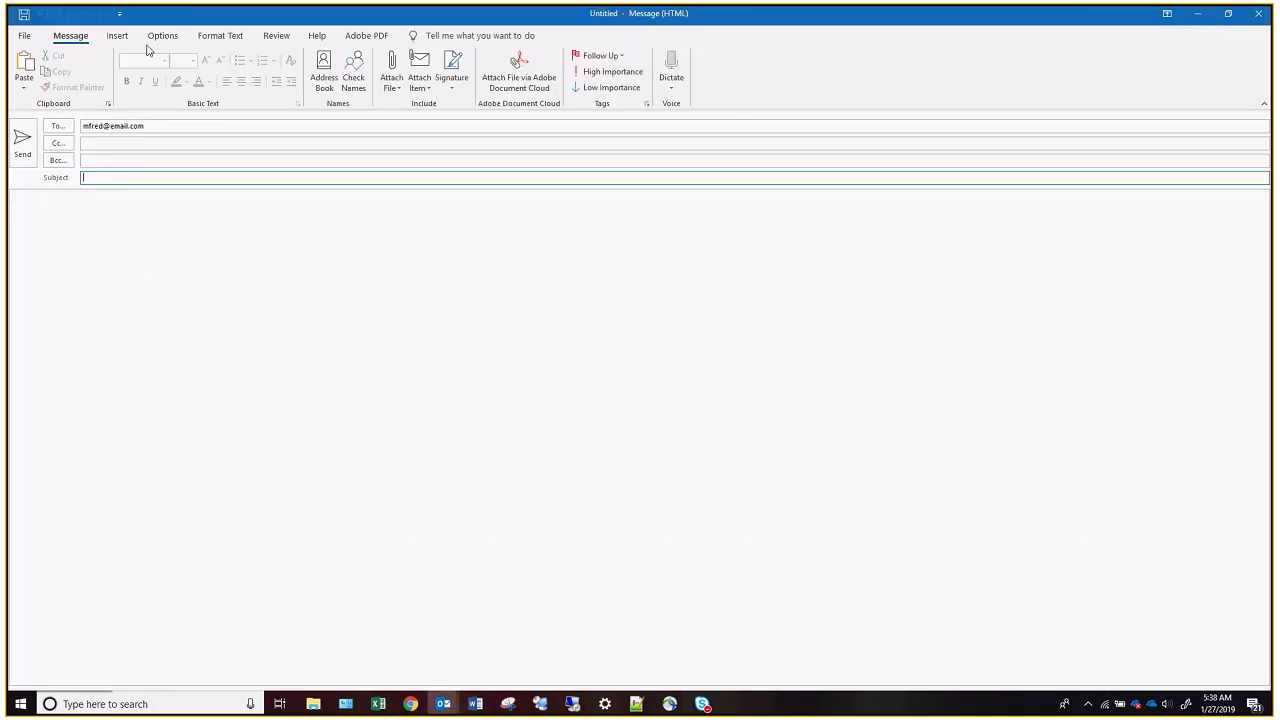
left_click(1258, 13)
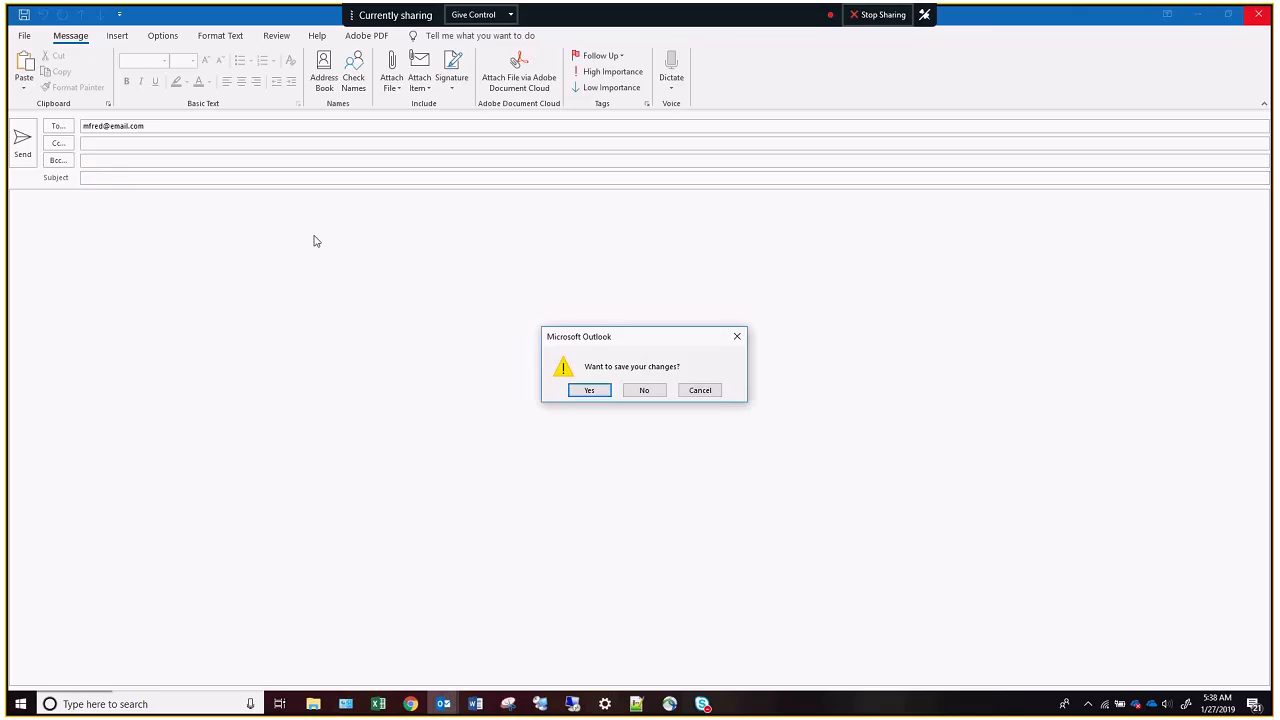
left_click(658, 390)
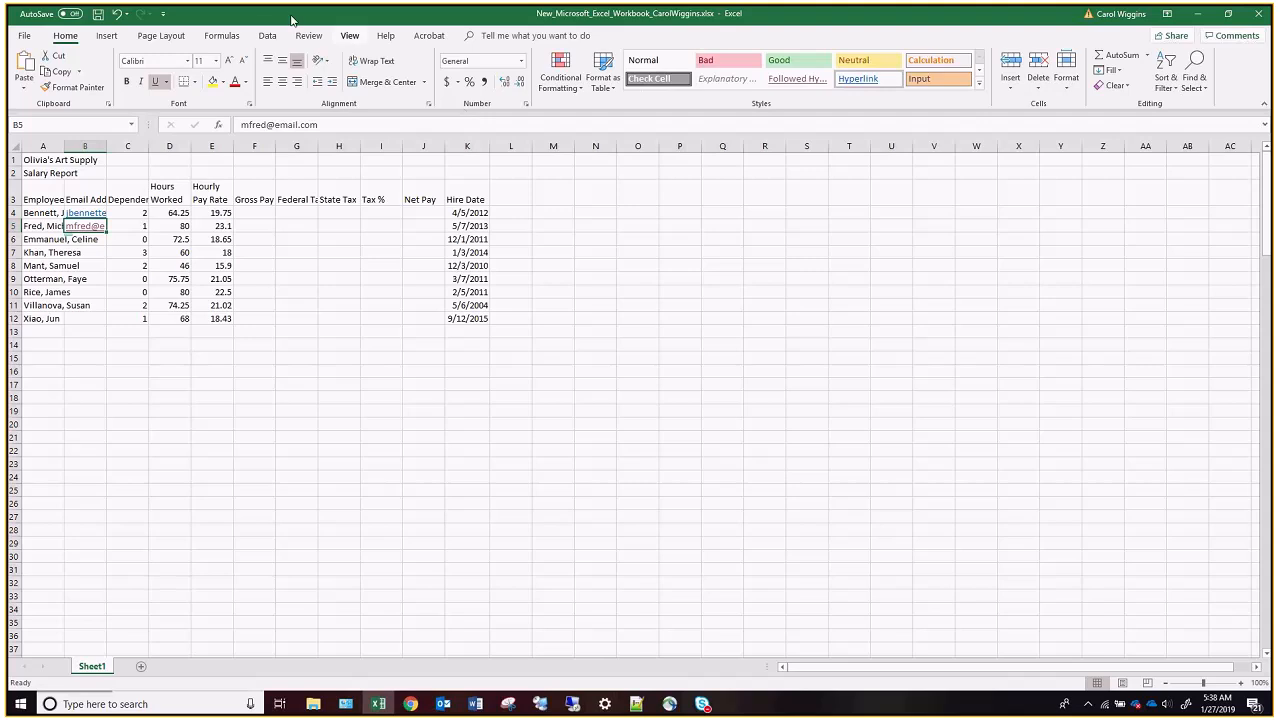
Complete the remaining e-mail addresses in column B with Flash Fill, based on the examples in B4 and B5.
left_click(268, 36)
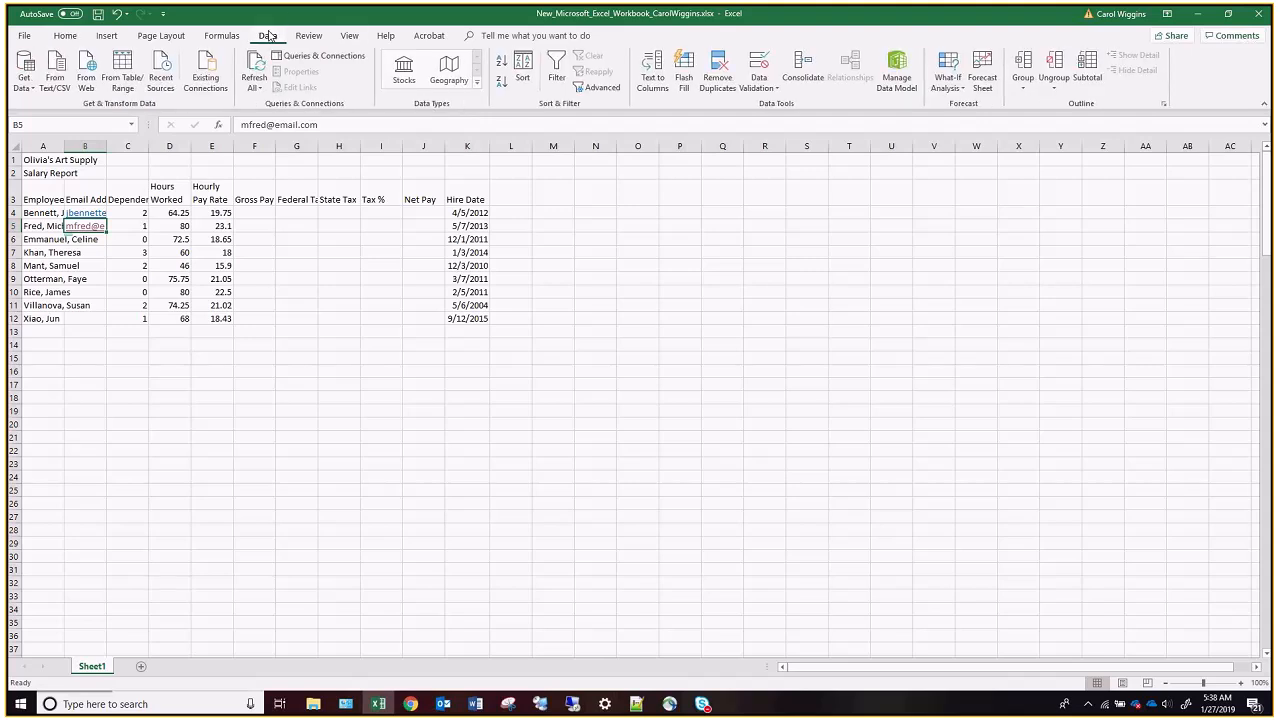
left_click(686, 66)
left_click(684, 70)
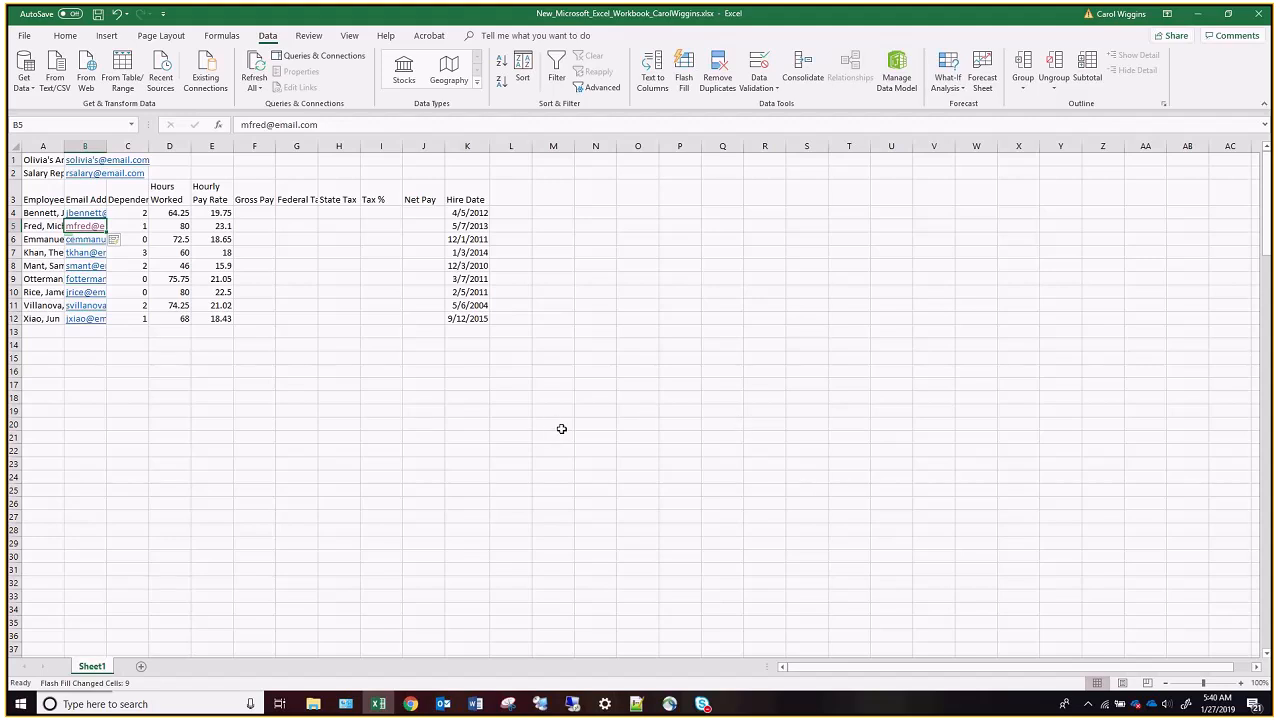
Clear the unwanted Flash Fill addresses from cells B1 and B2 beside the report titles.
left_click(77, 160)
key("Delete")
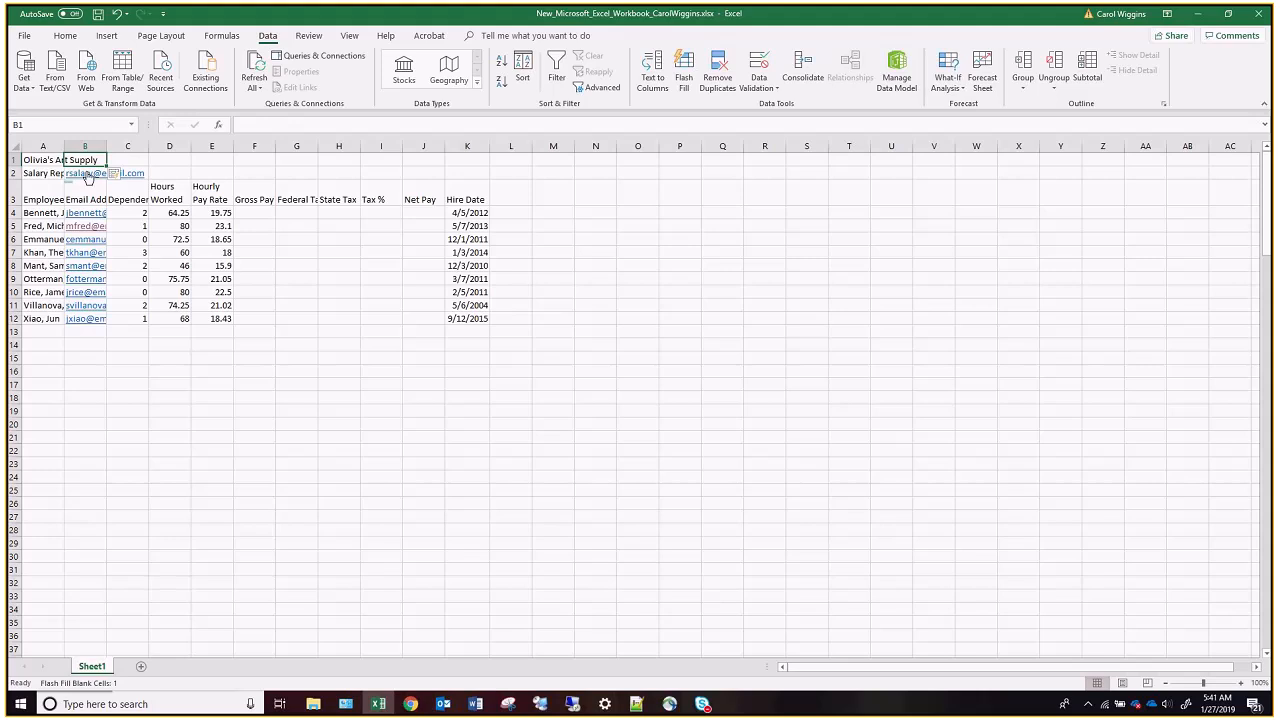
left_click(86, 179)
key("Delete")
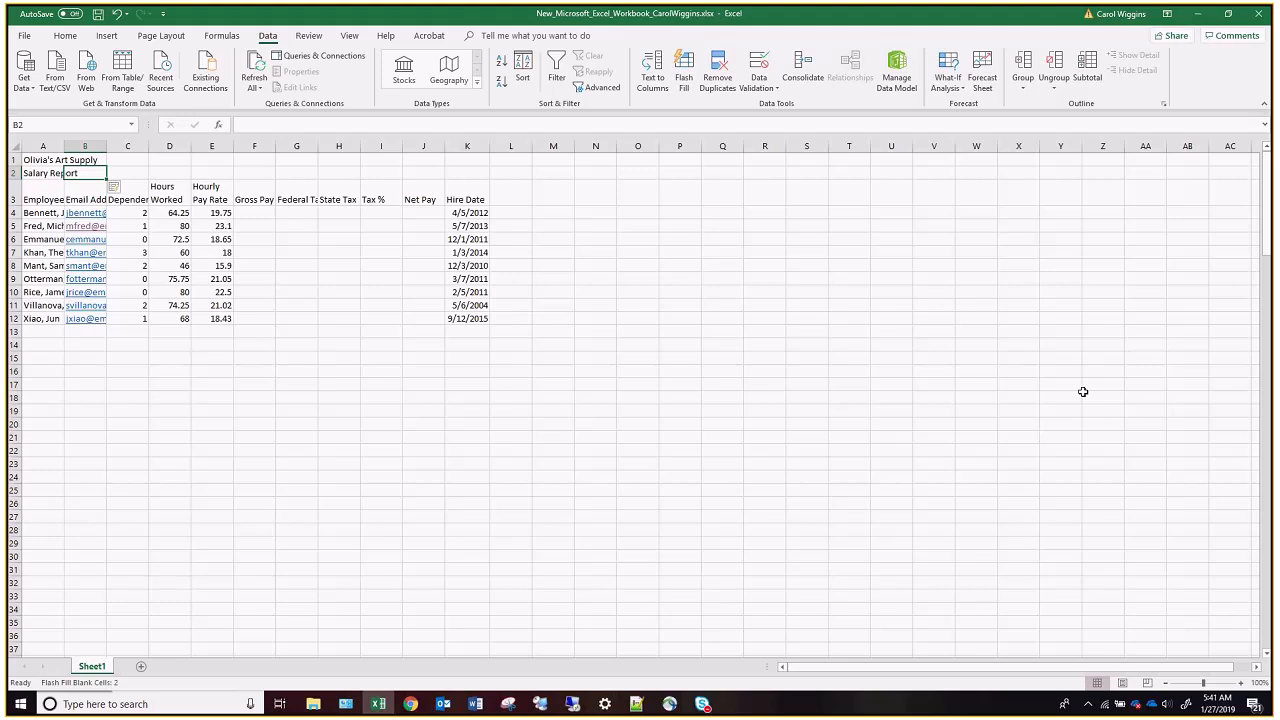
Enter the row labels Totals and Highest in cells A13 and A14.
left_click(35, 333)
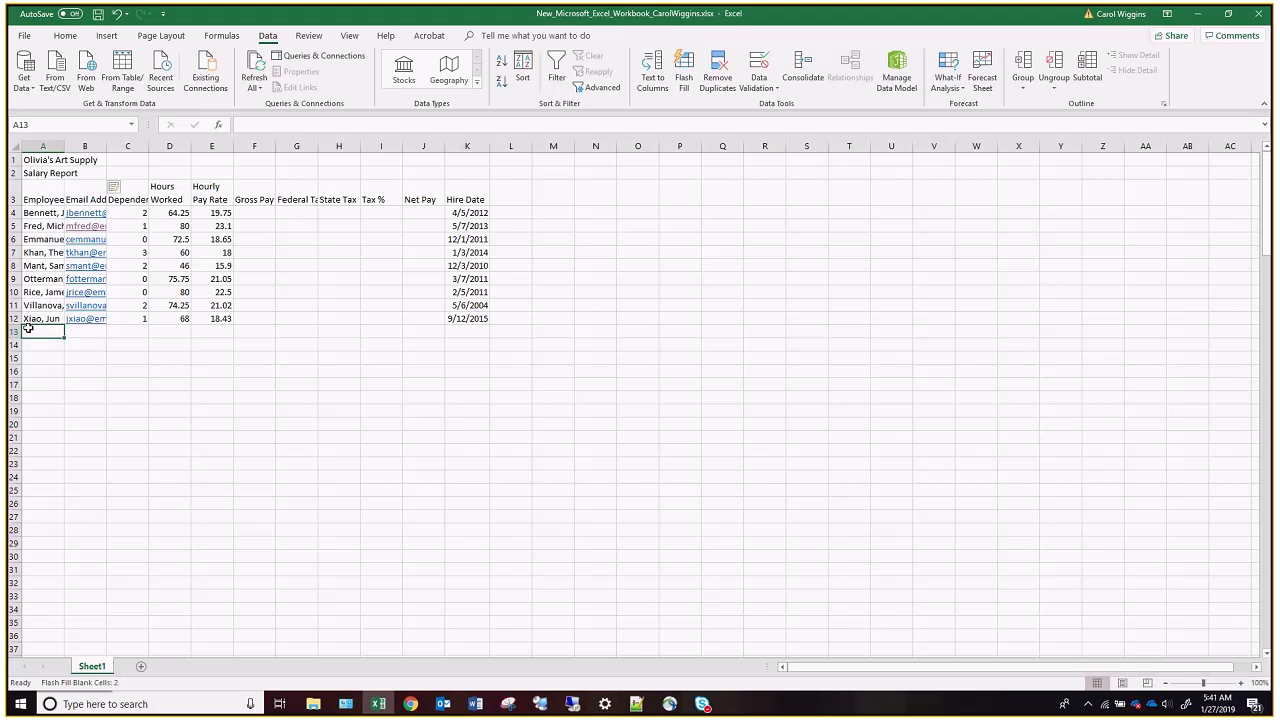
type("Totals")
key("Return")
type("Hihest")
key("BackSpace")
key("BackSpace")
key("BackSpace")
key("BackSpace")
type("ghest")
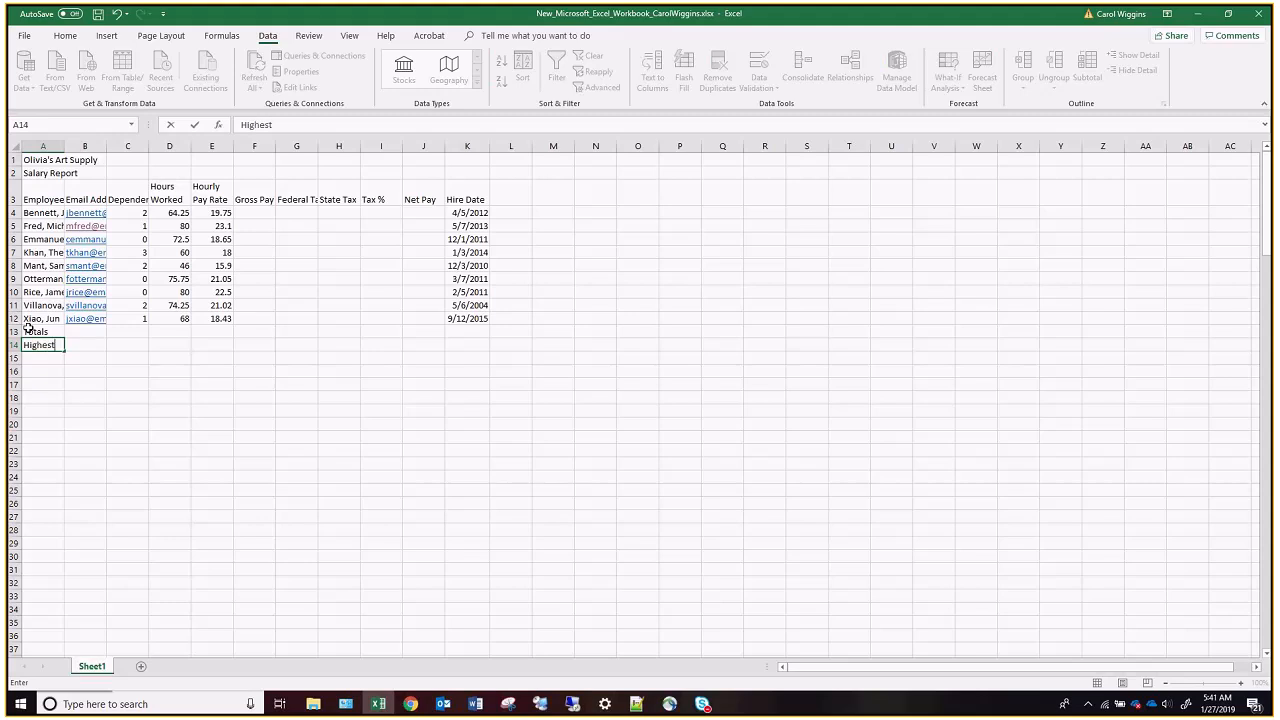
key("Return")
Enter the row labels Lowest and Average in cells A15 and A16.
type("Lowest")
key("Return")
type("Aveae")
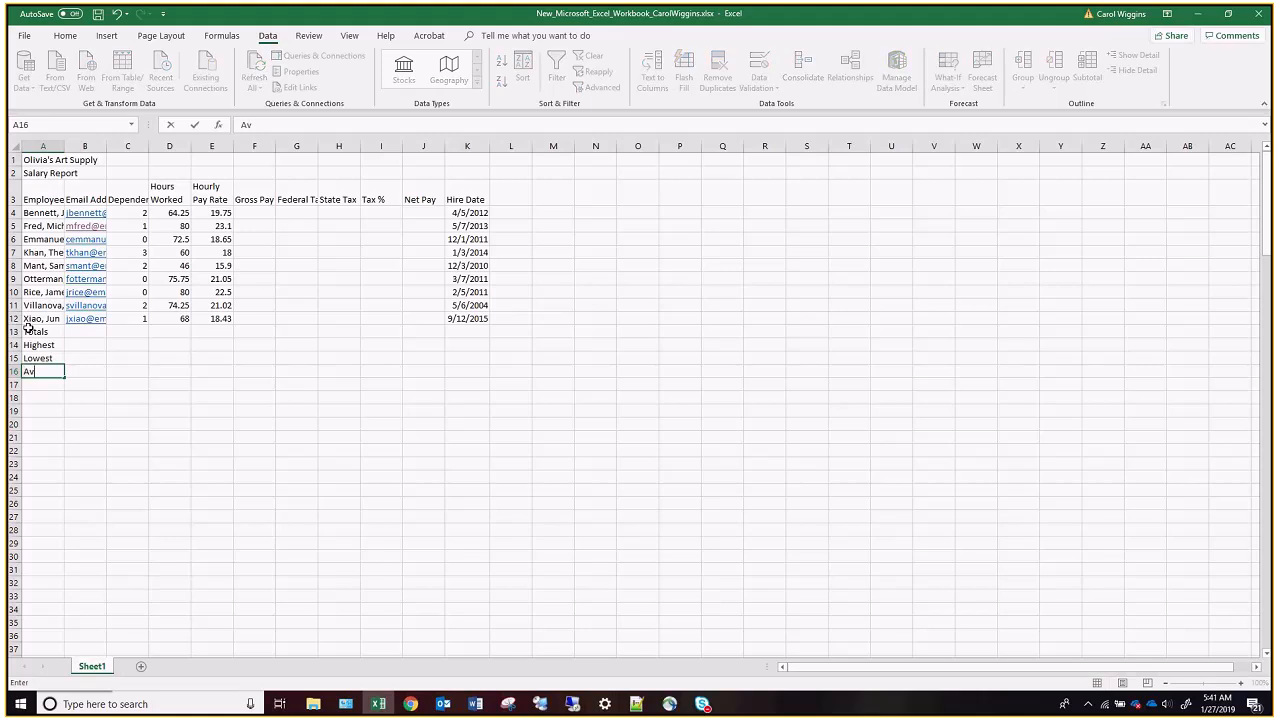
key("BackSpace")
key("BackSpace")
type("rage")
key("Return")
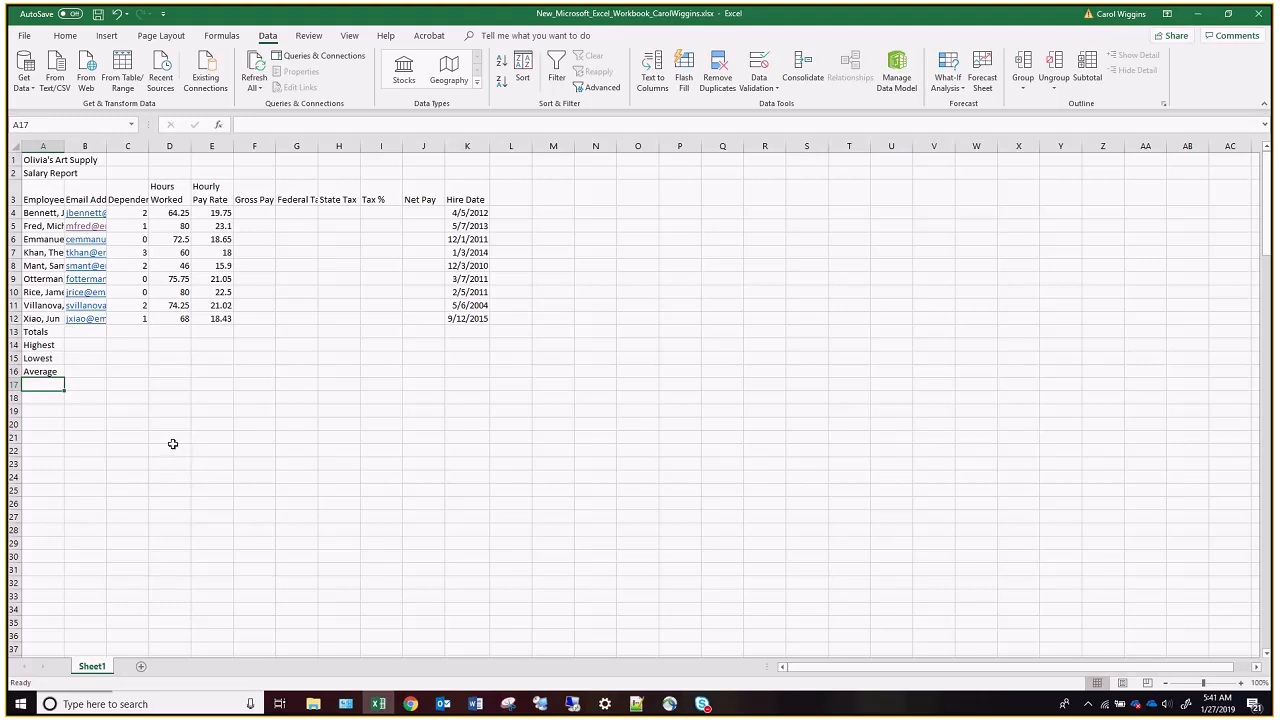
Rename the Sheet1 worksheet as Salary Report.
right_click(91, 669)
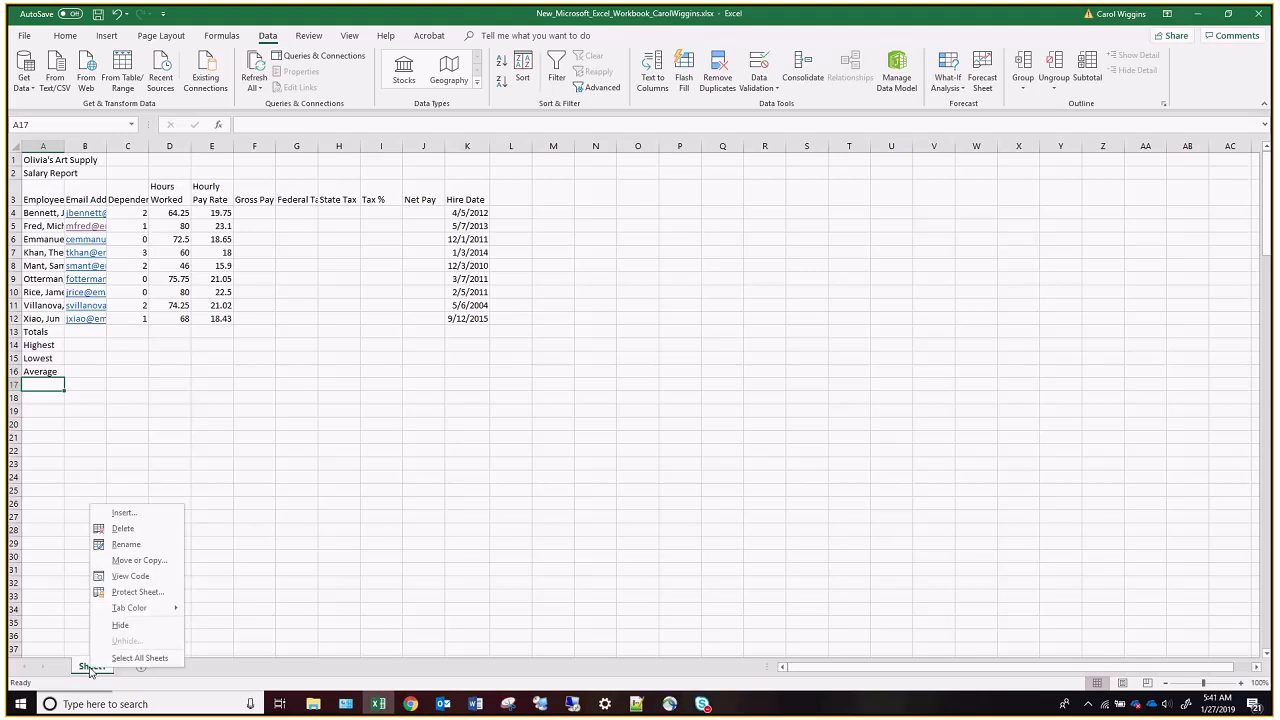
left_click(150, 544)
type("S")
type("ala")
type("ry Rep")
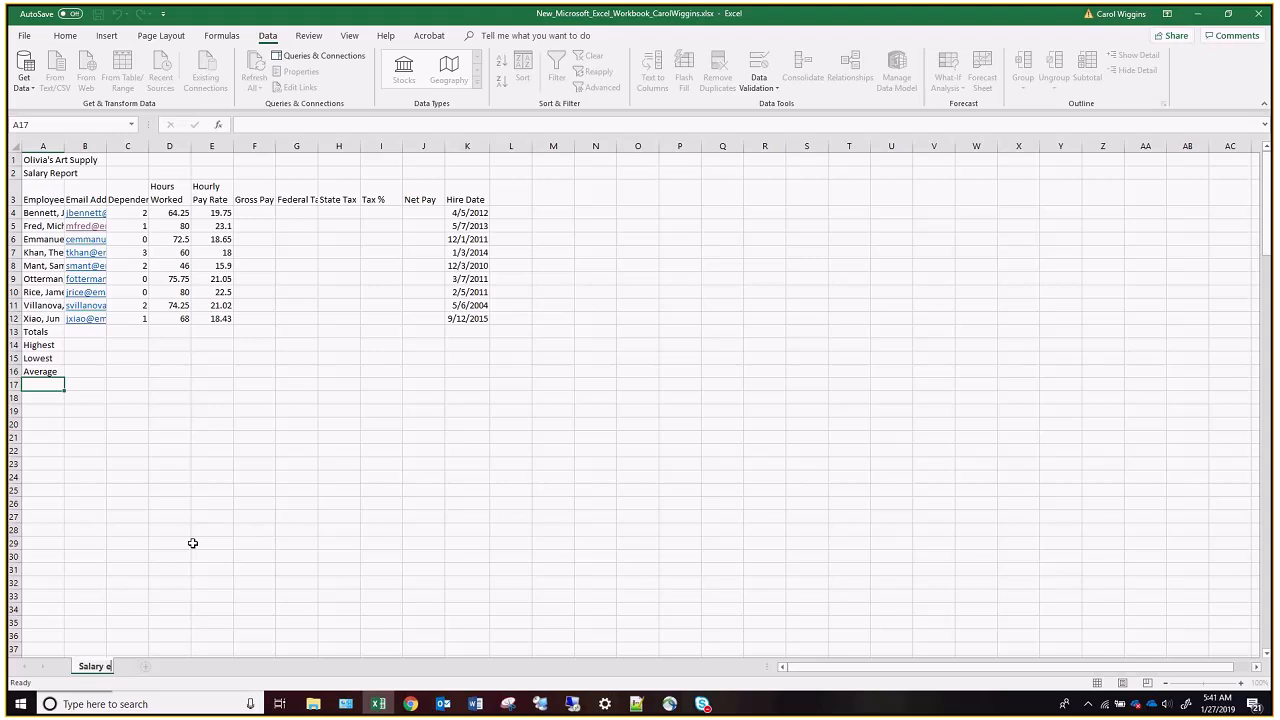
key("BackSpace")
key("BackSpace")
key("BackSpace")
type("Report")
key("Return")
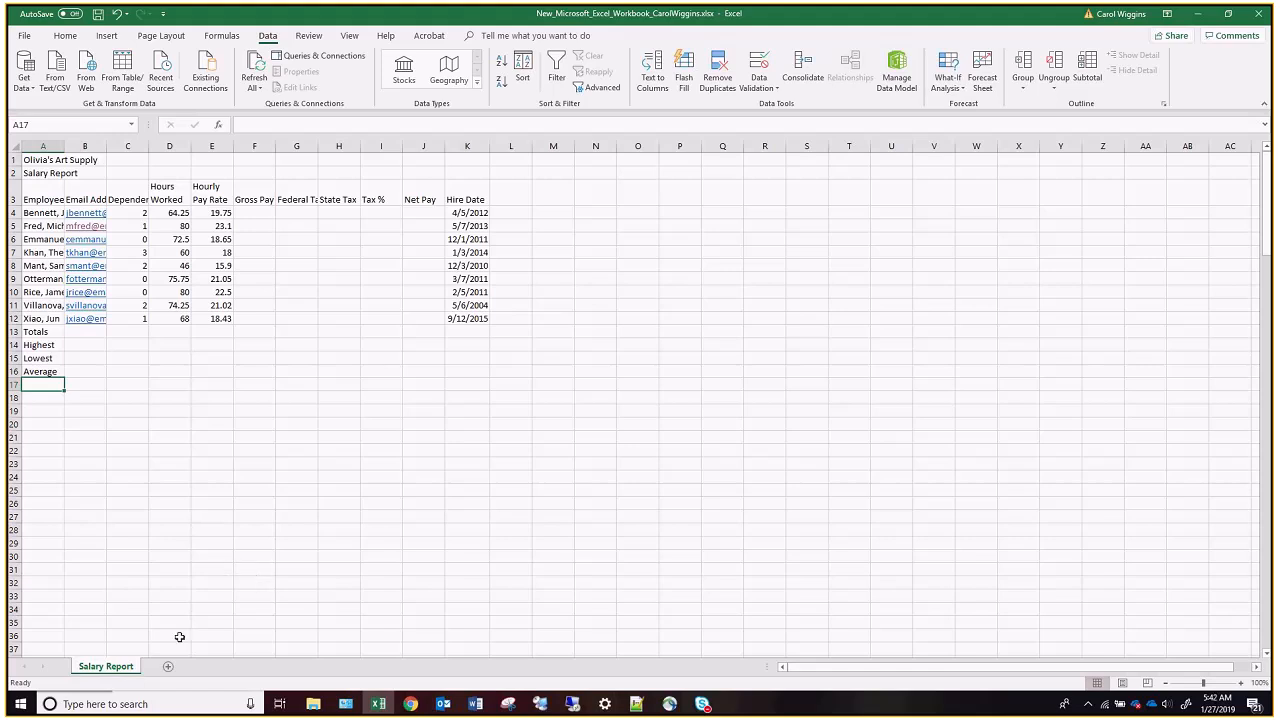
Give the Salary Report sheet tab the standard green color.
right_click(121, 671)
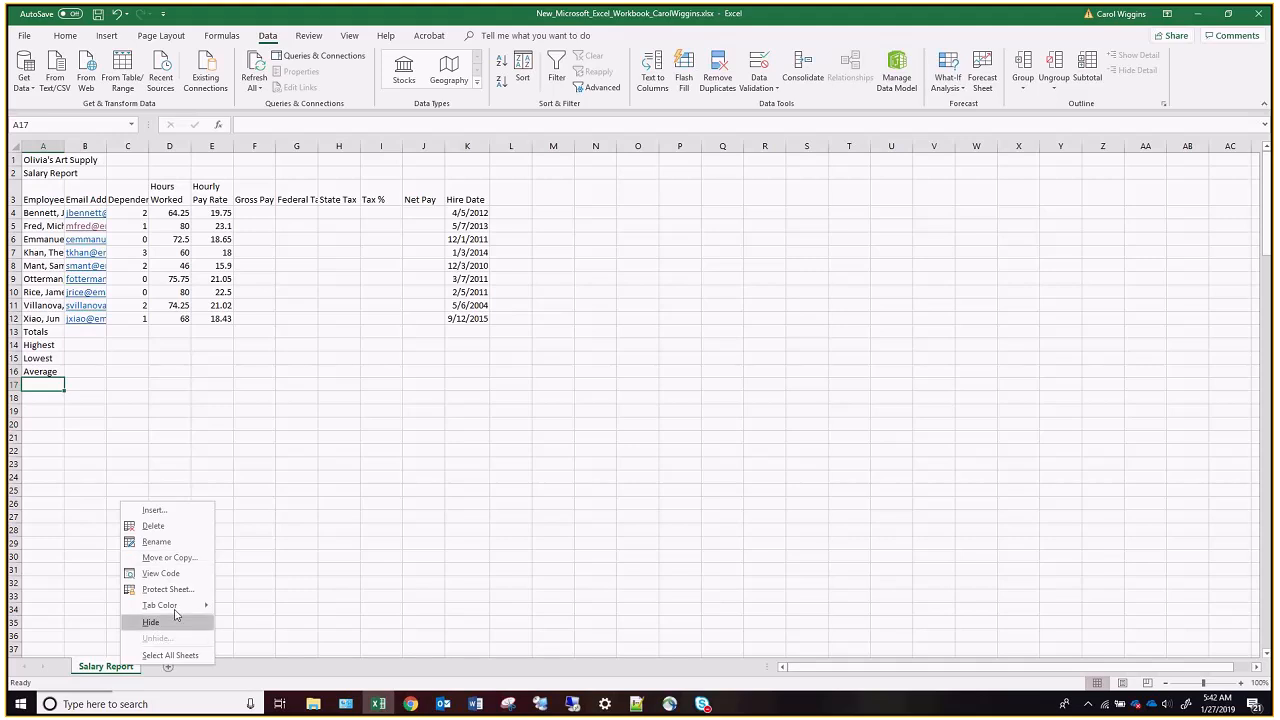
mouse_move(180, 605)
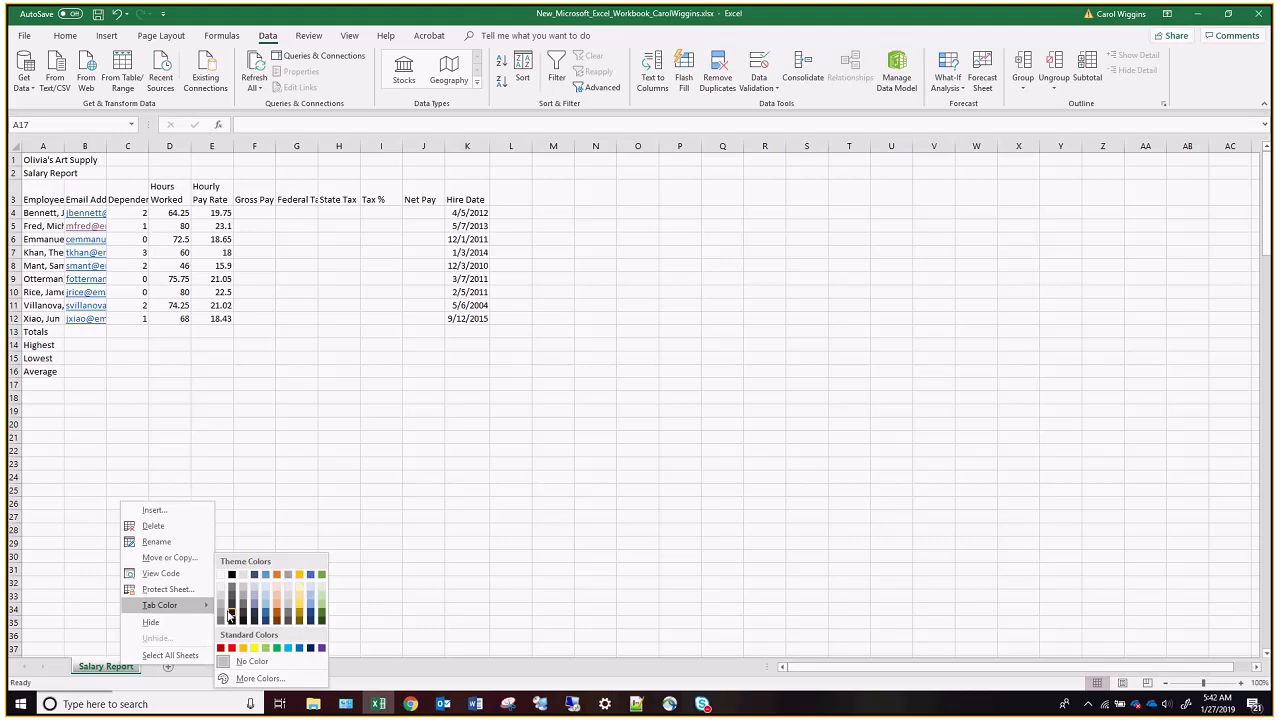
left_click(280, 649)
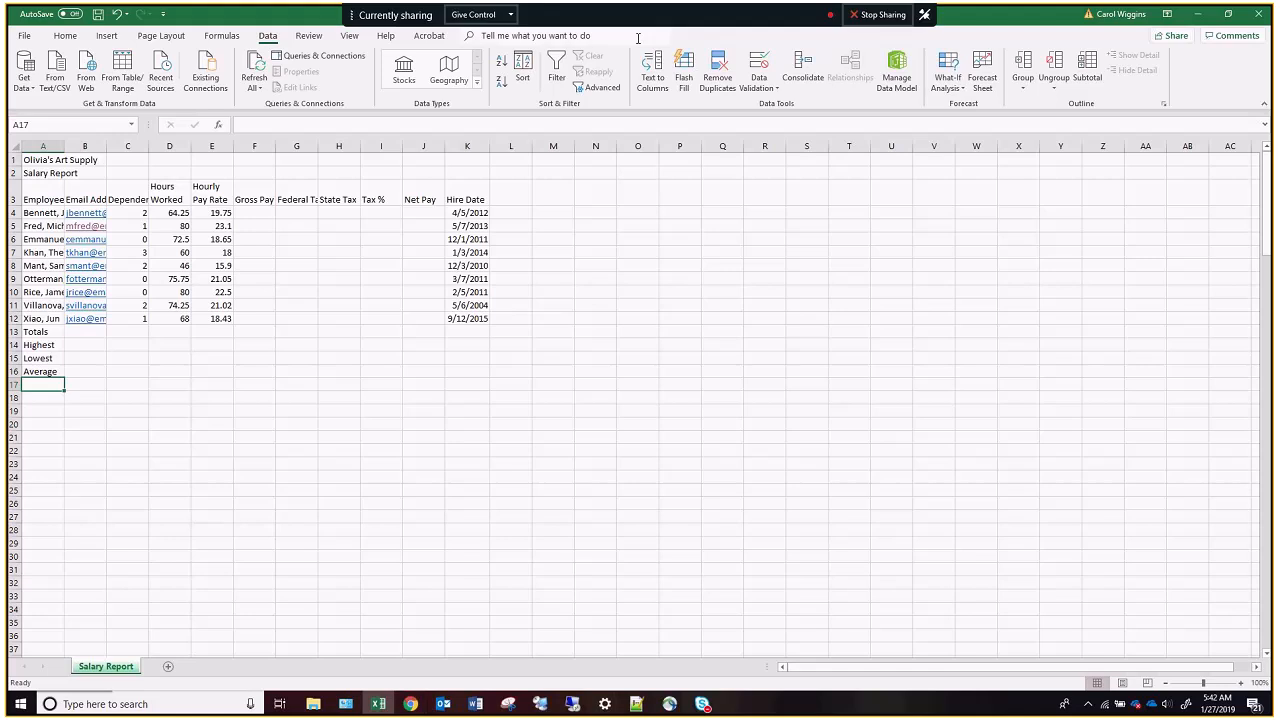
Switch to the MindTap project page in the browser and look up the expected file name in its second step.
double_click(311, 24)
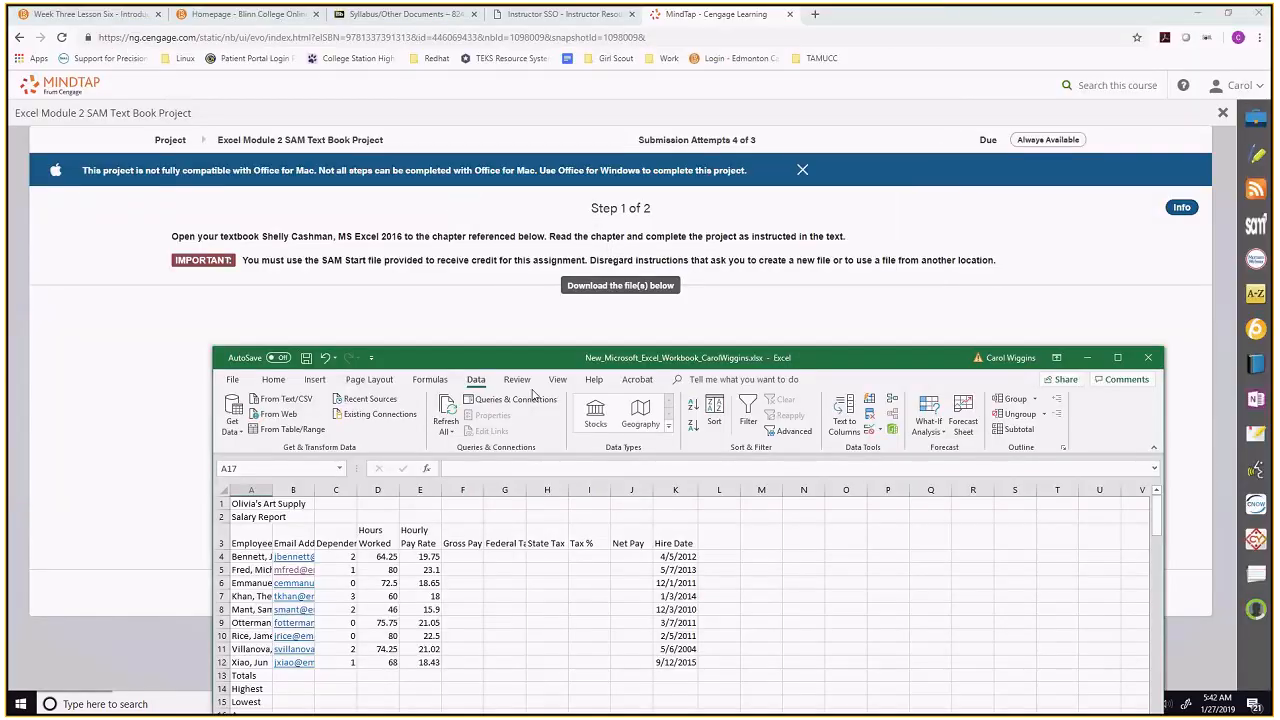
left_click_drag(524, 363, 382, 91)
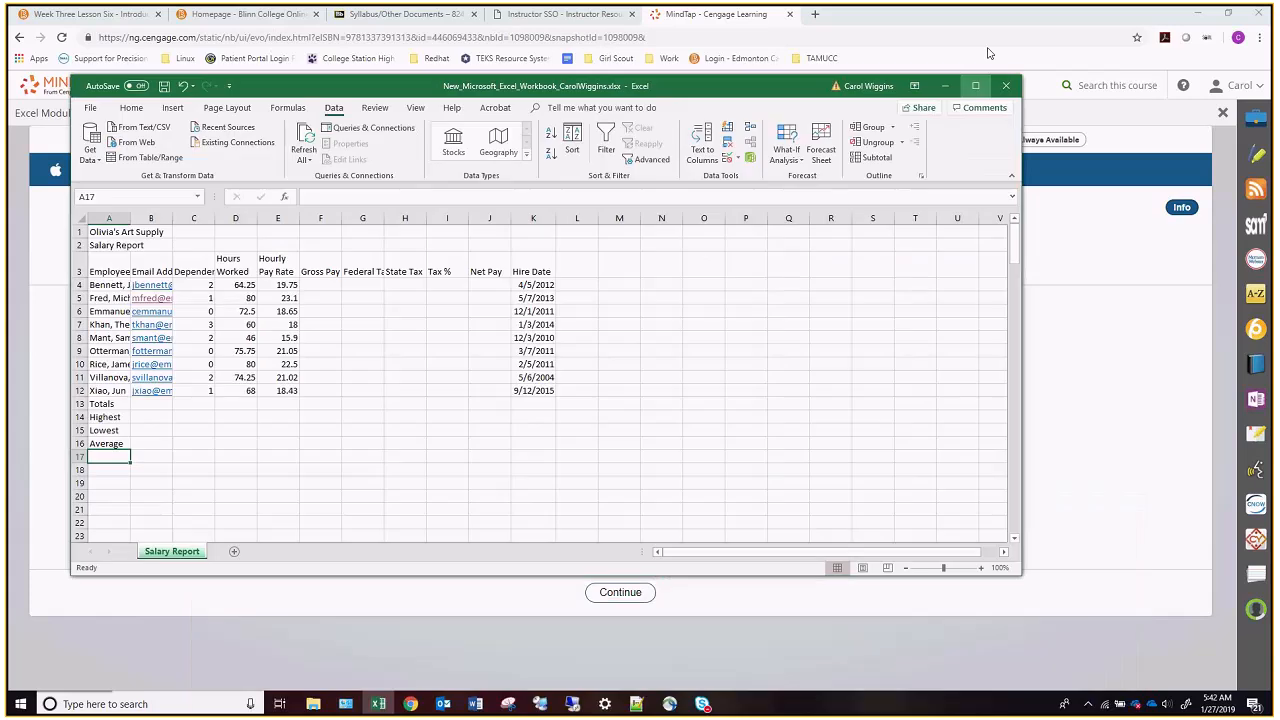
left_click(945, 85)
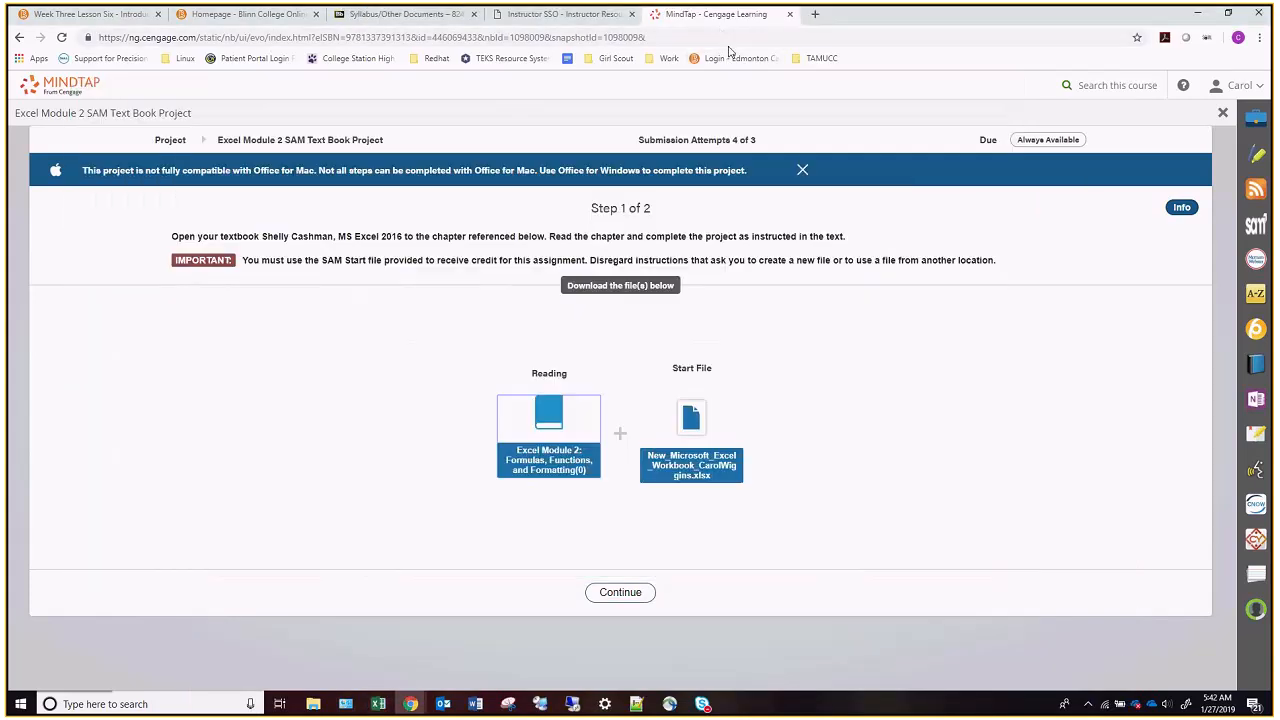
left_click(638, 590)
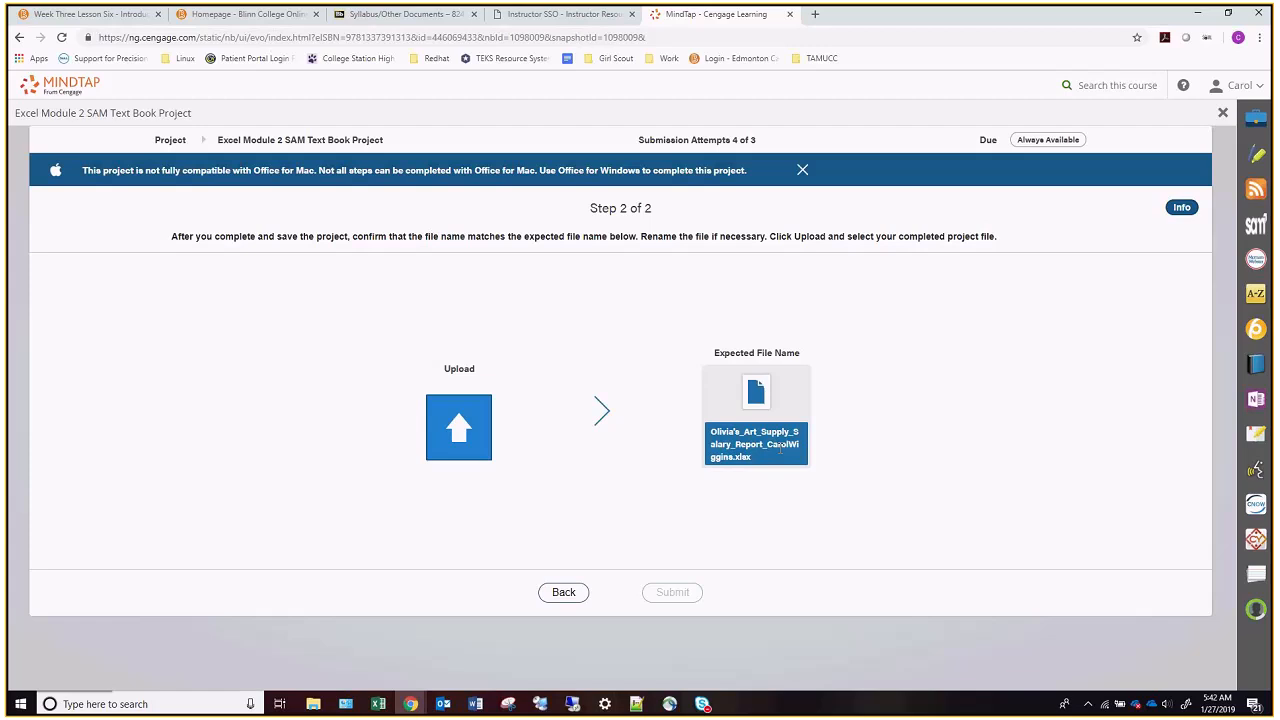
Return to Excel and start saving the workbook under a new name in the OneDrive - Blinn College location.
left_click(383, 706)
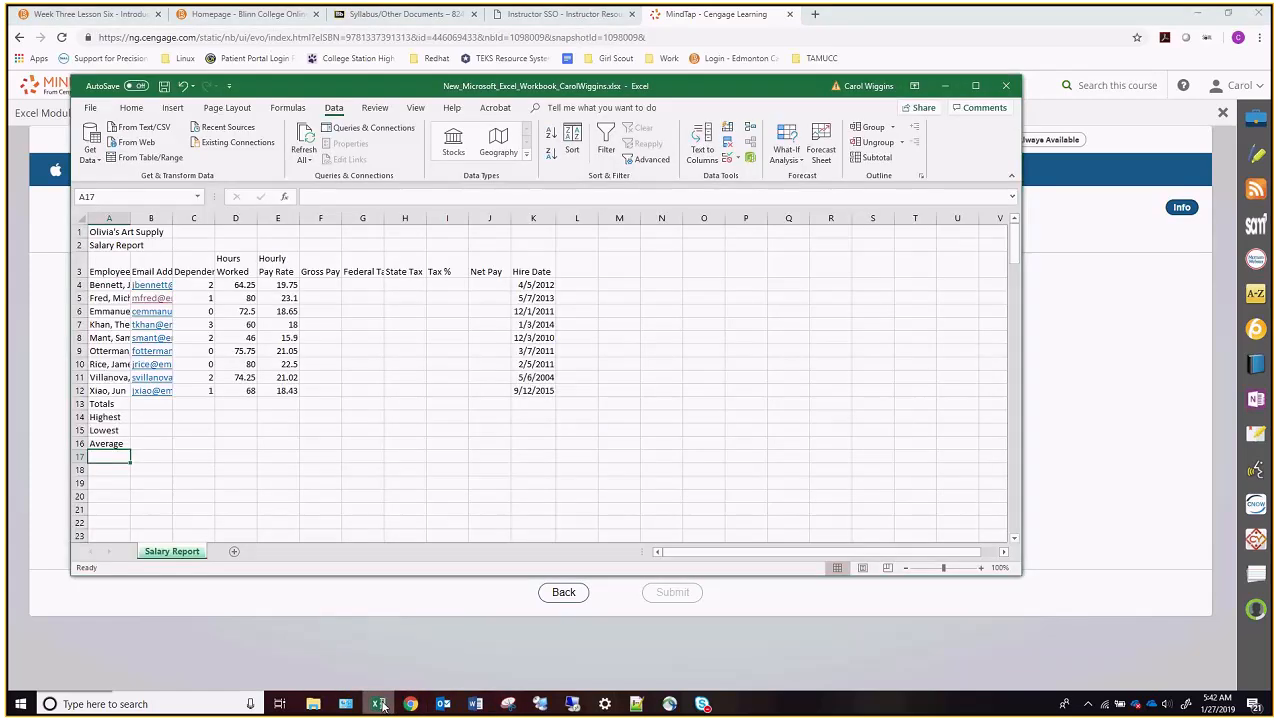
left_click(90, 108)
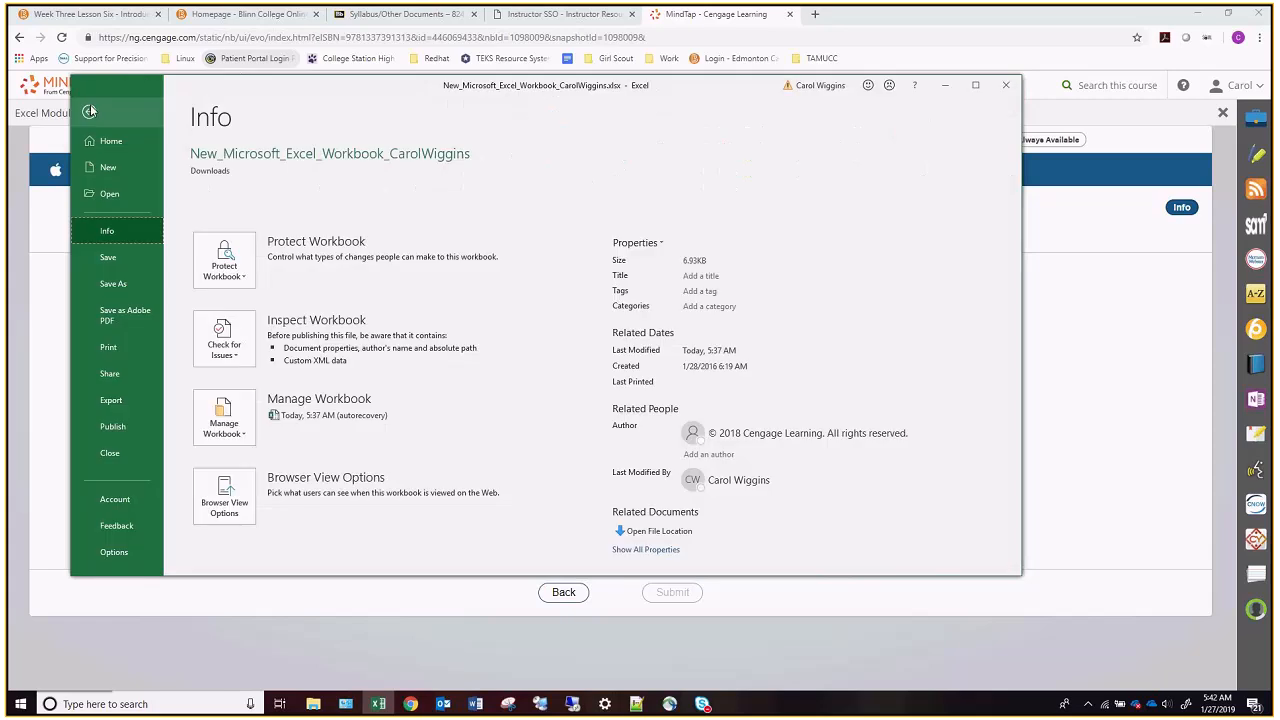
left_click(113, 282)
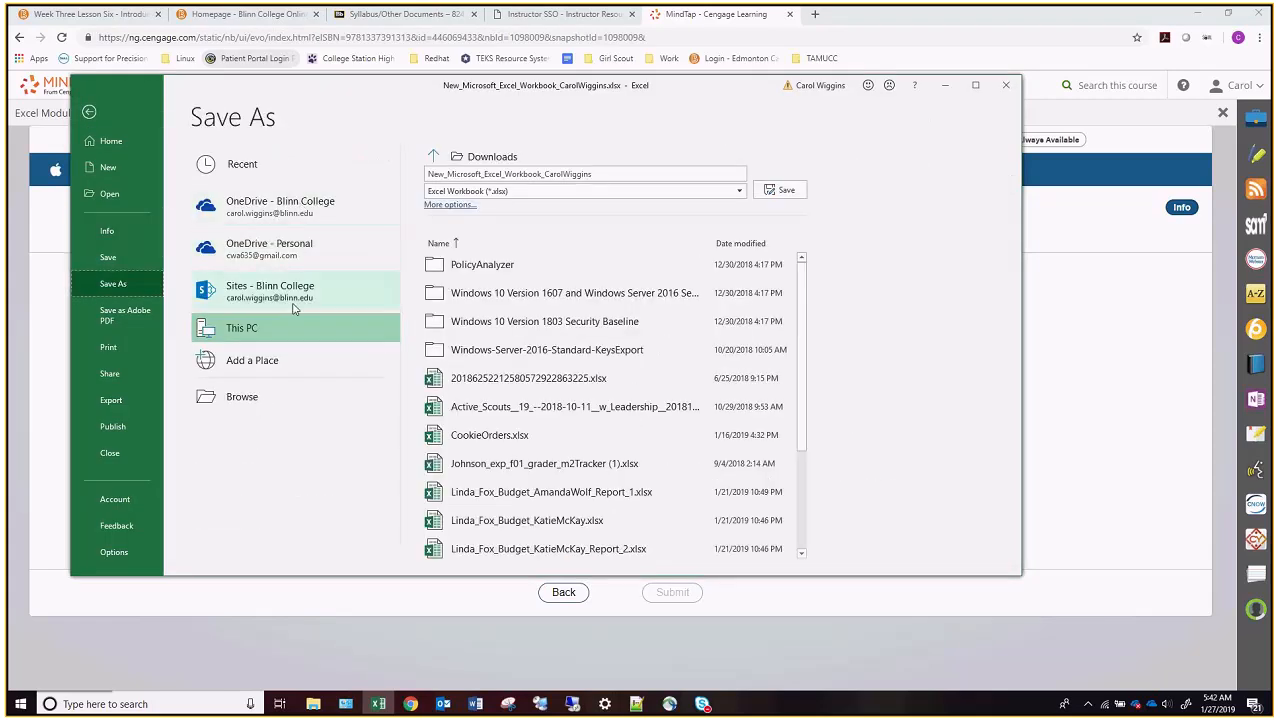
left_click(280, 205)
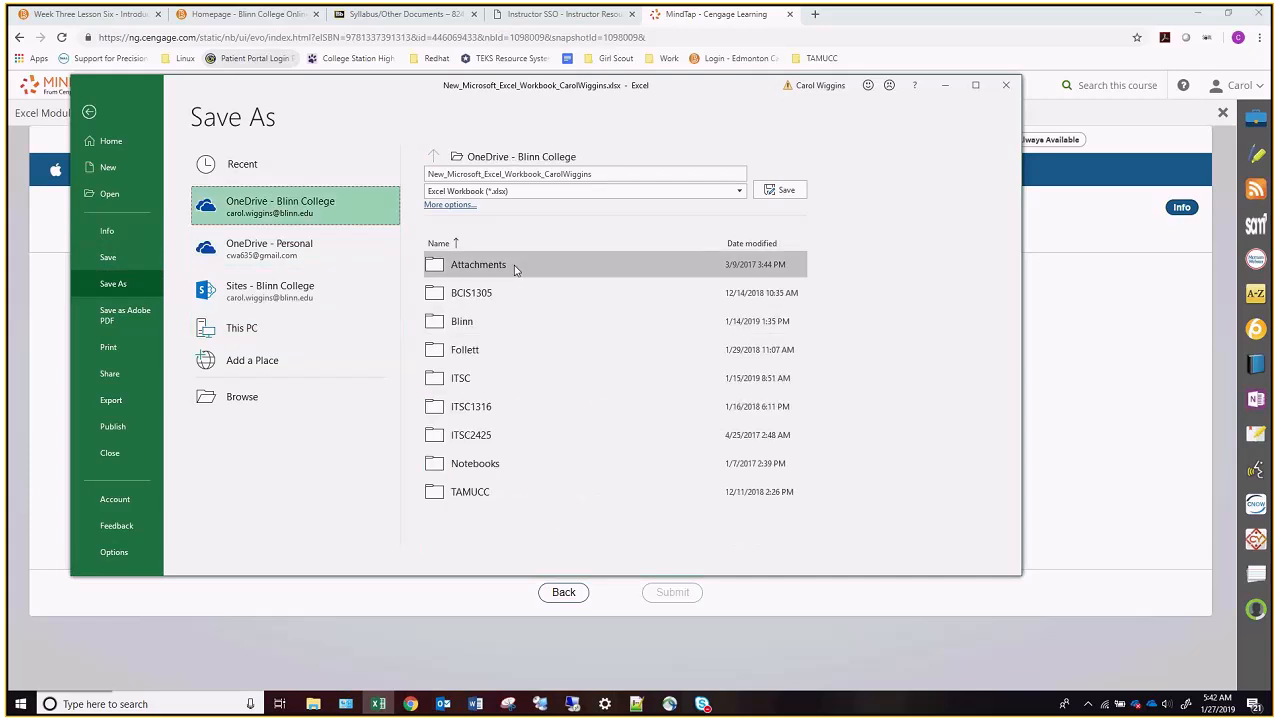
left_click(249, 396)
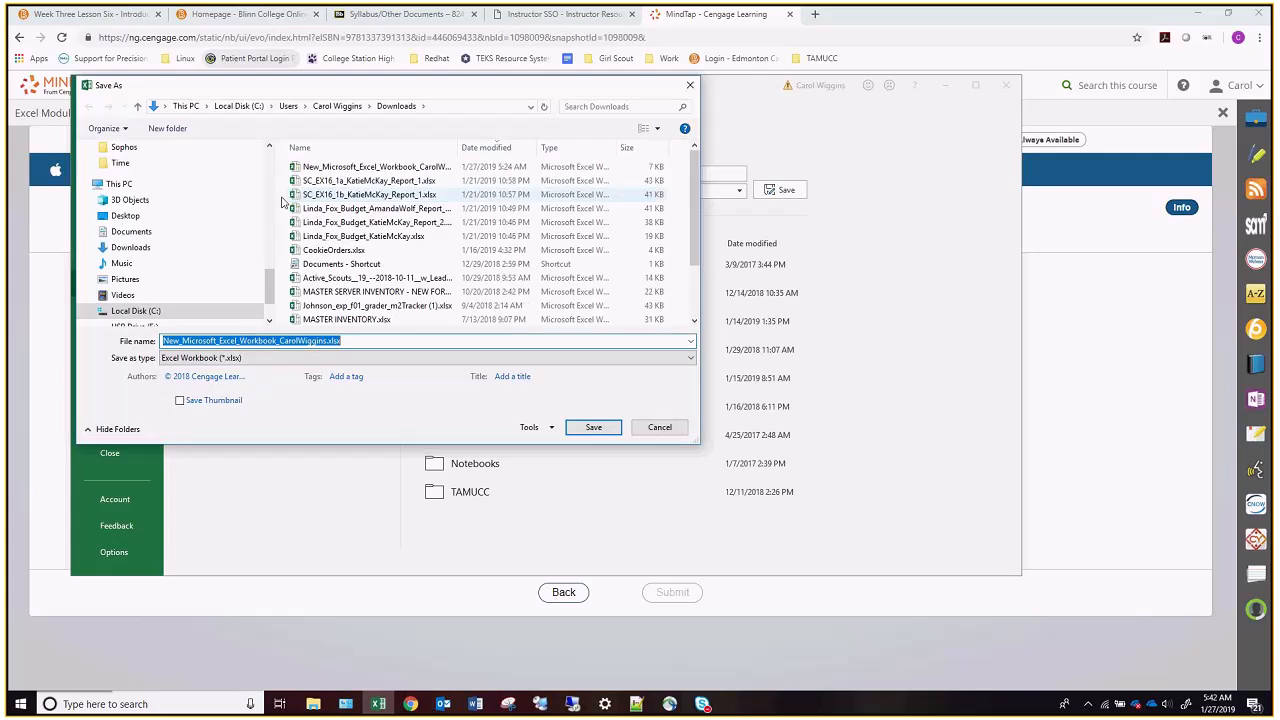
scroll(190, 231, "up", 1)
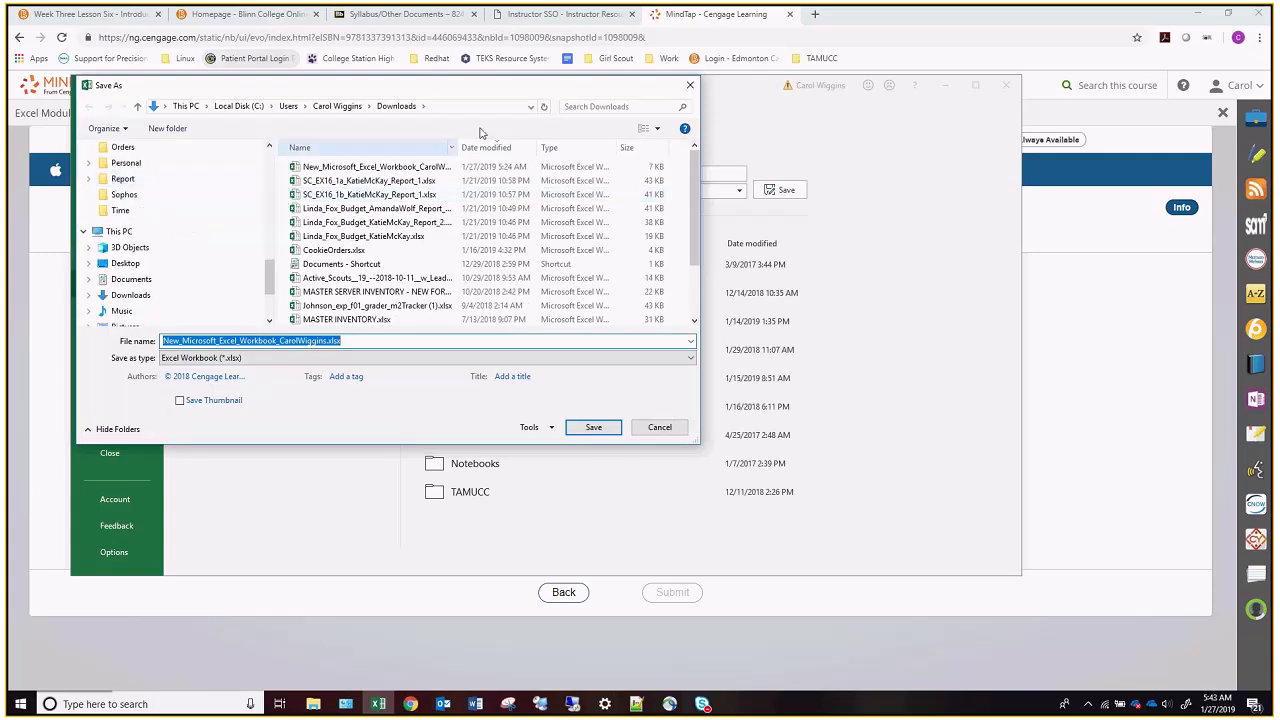
left_click(683, 85)
Save the workbook in the TAMUCC > MISY 2305 folder as Olivia's_Art_Supply_Salary_Report, keeping the underscore and student name at the end.
left_click(466, 491)
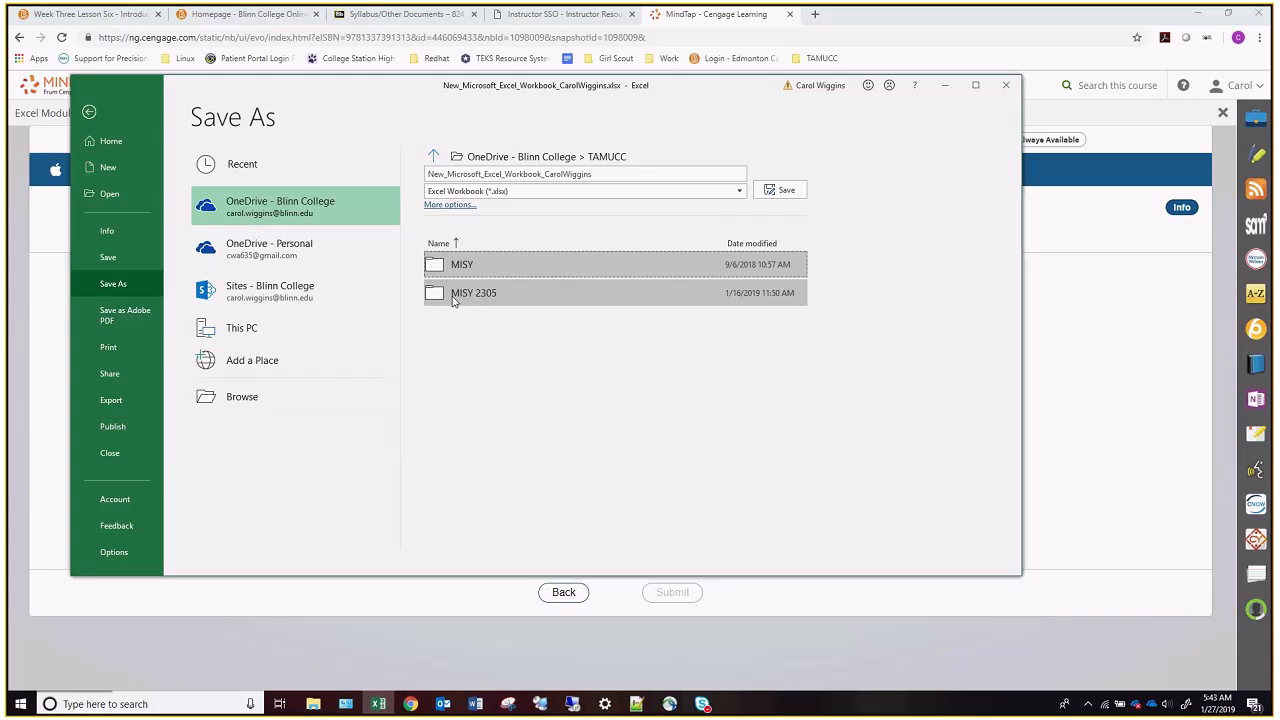
left_click(455, 295)
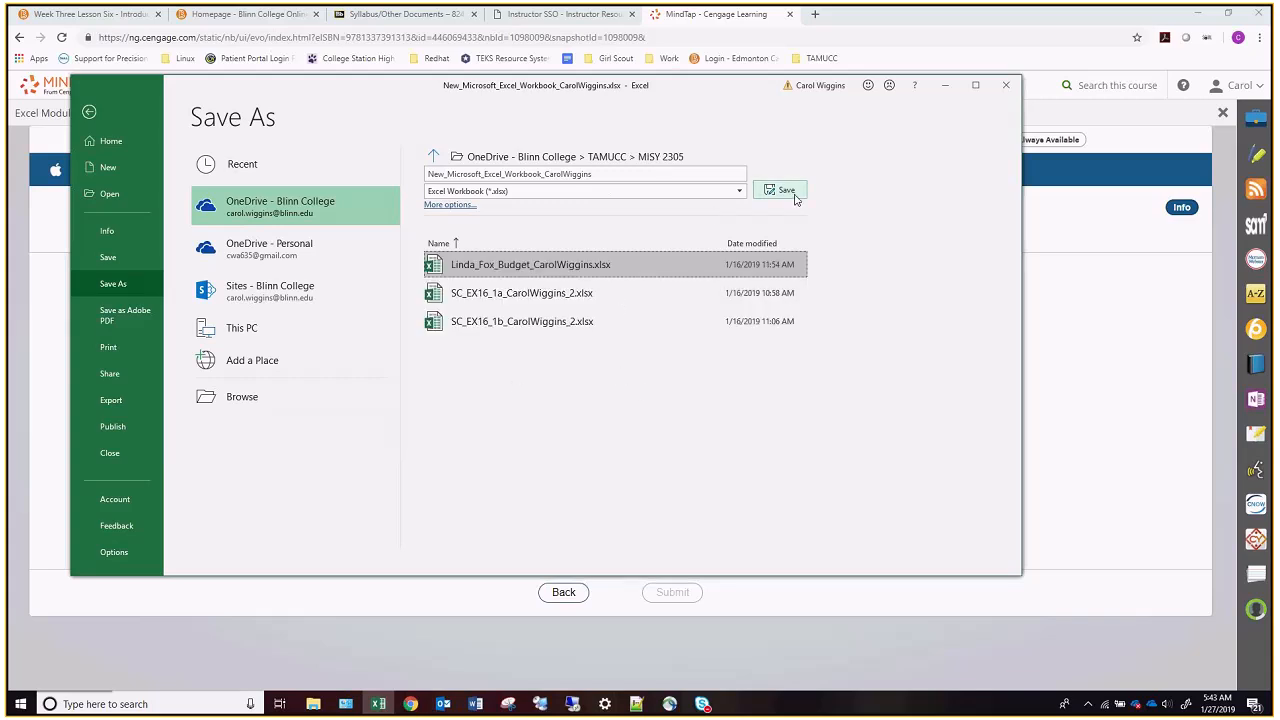
left_click(544, 174)
left_click_drag(544, 174, 428, 174)
left_click_drag(484, 85, 115, 150)
type("Olivia")
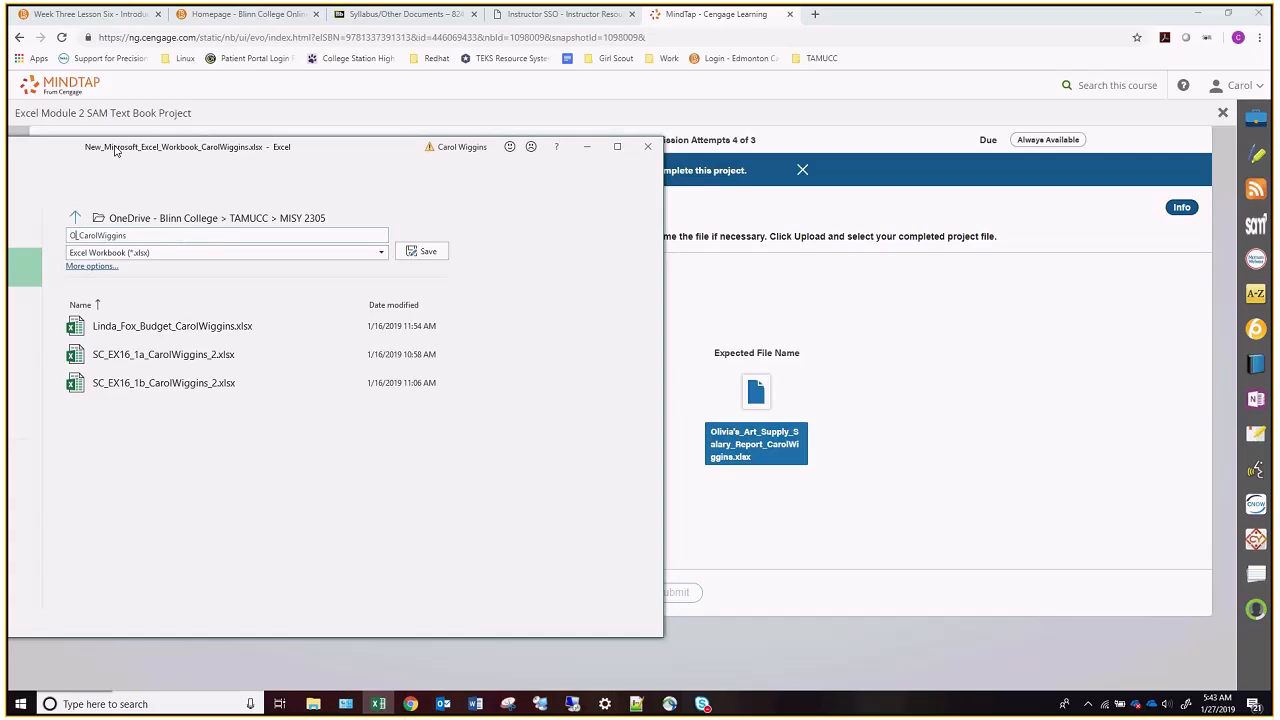
type("'s")
type("ArtSuppl")
key("BackSpace")
key("BackSpace")
key("BackSpace")
key("BackSpace")
key("BackSpace")
key("BackSpace")
key("BackSpace")
key("BackSpace")
type("_Art_Supply_Salary_Report")
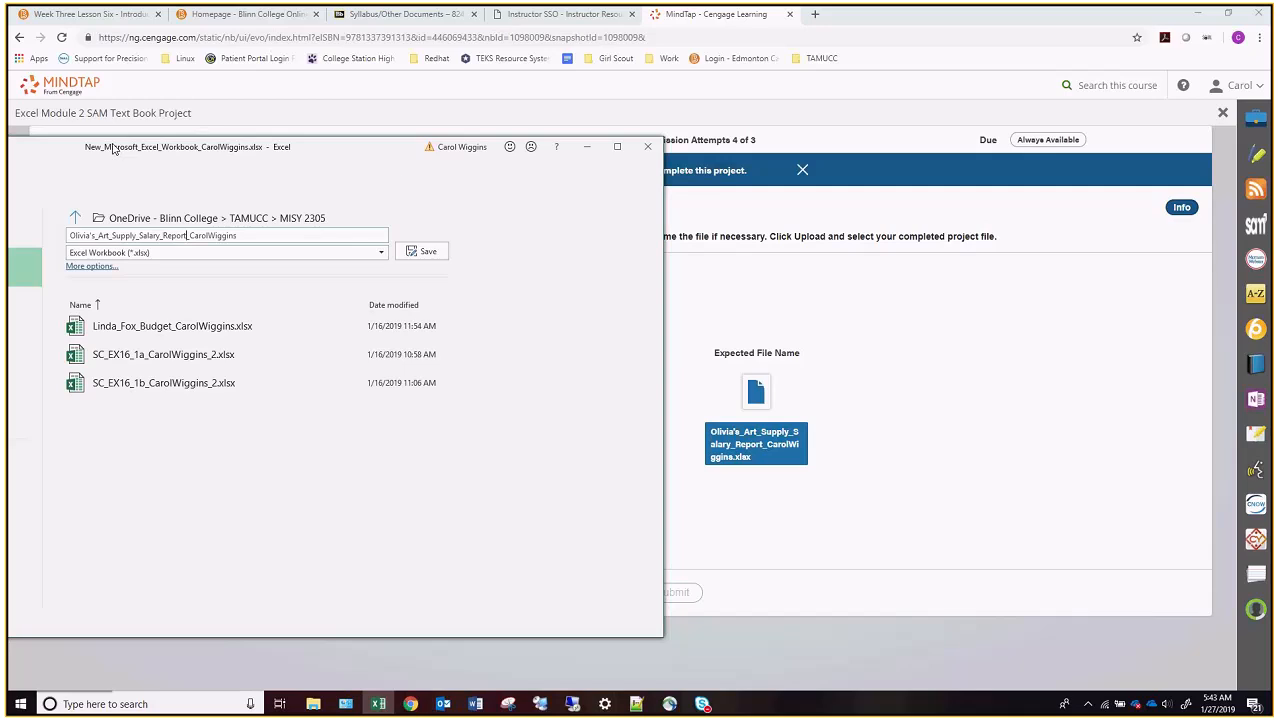
key("Return")
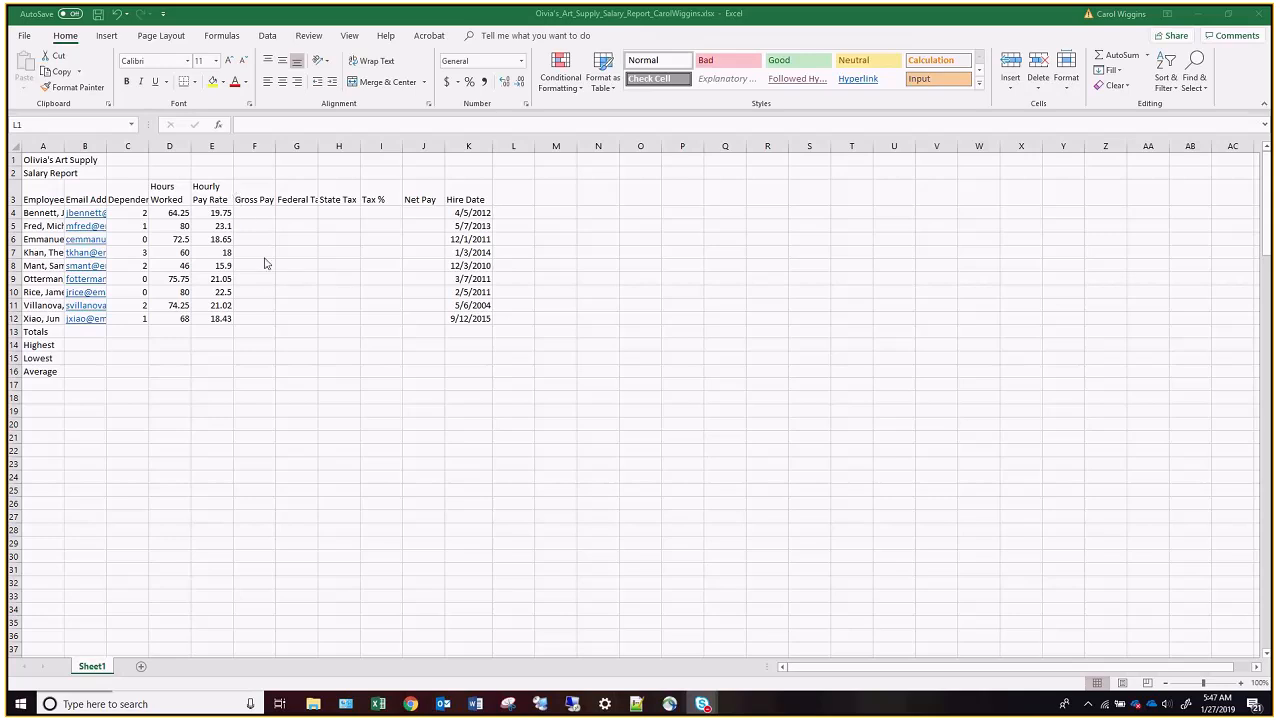
Calculate the first employee's gross pay in cell F4 with the formula =D4*E4.
left_click(258, 212)
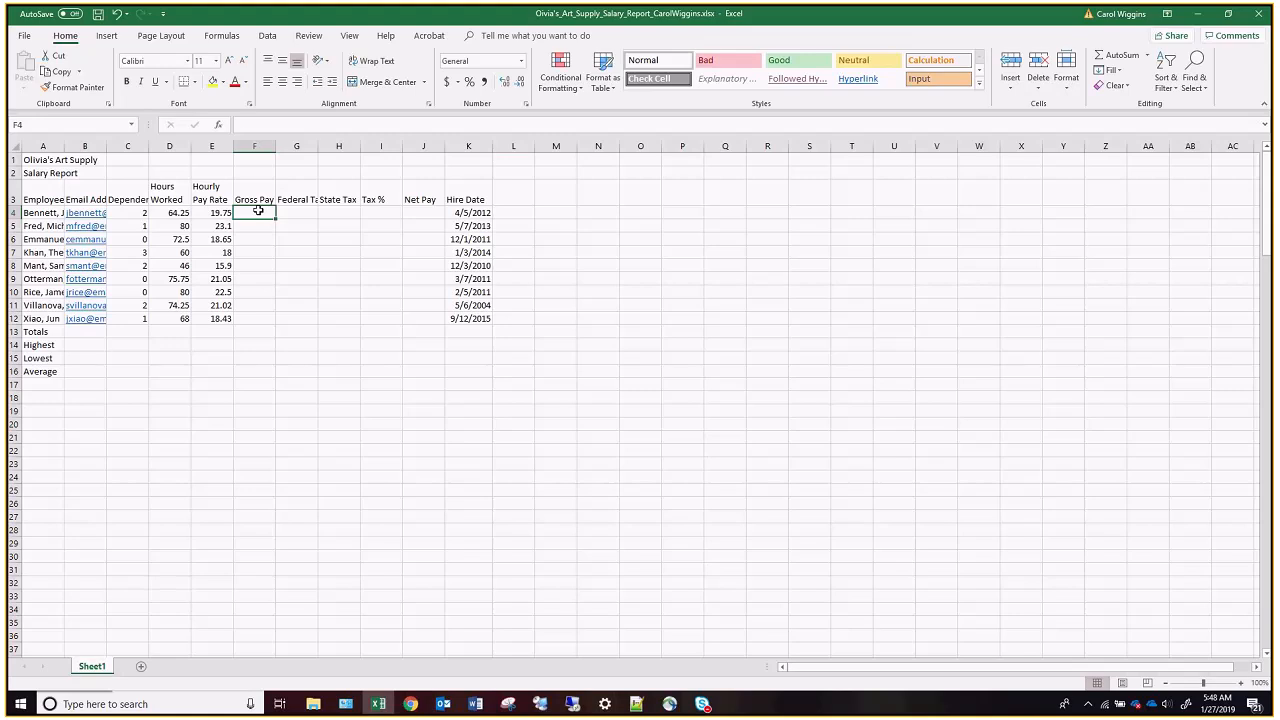
type("Ip")
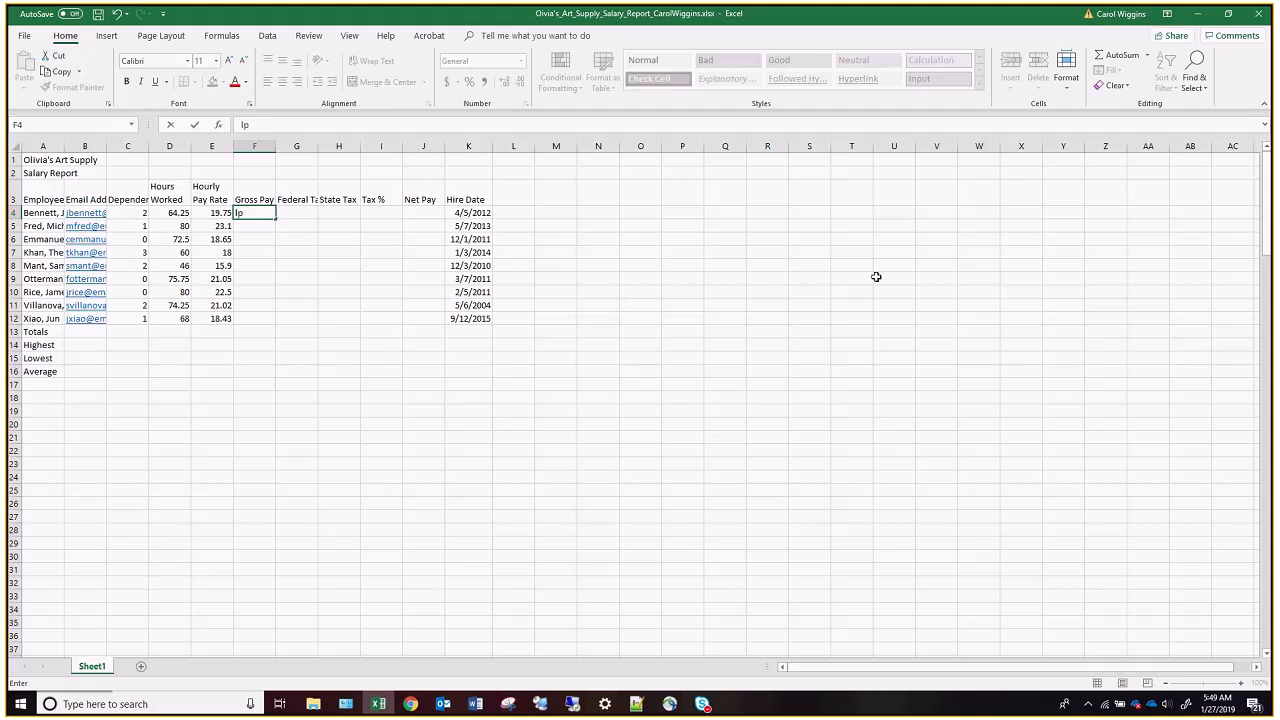
key("Escape")
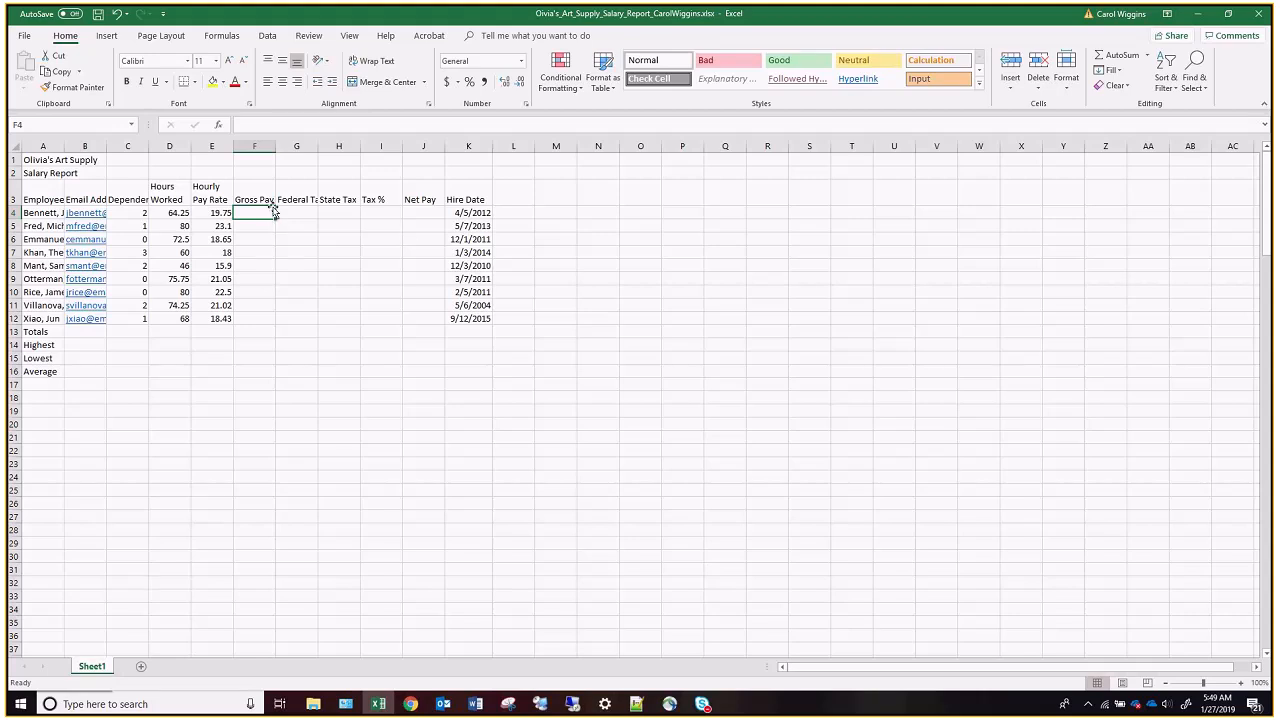
type("=")
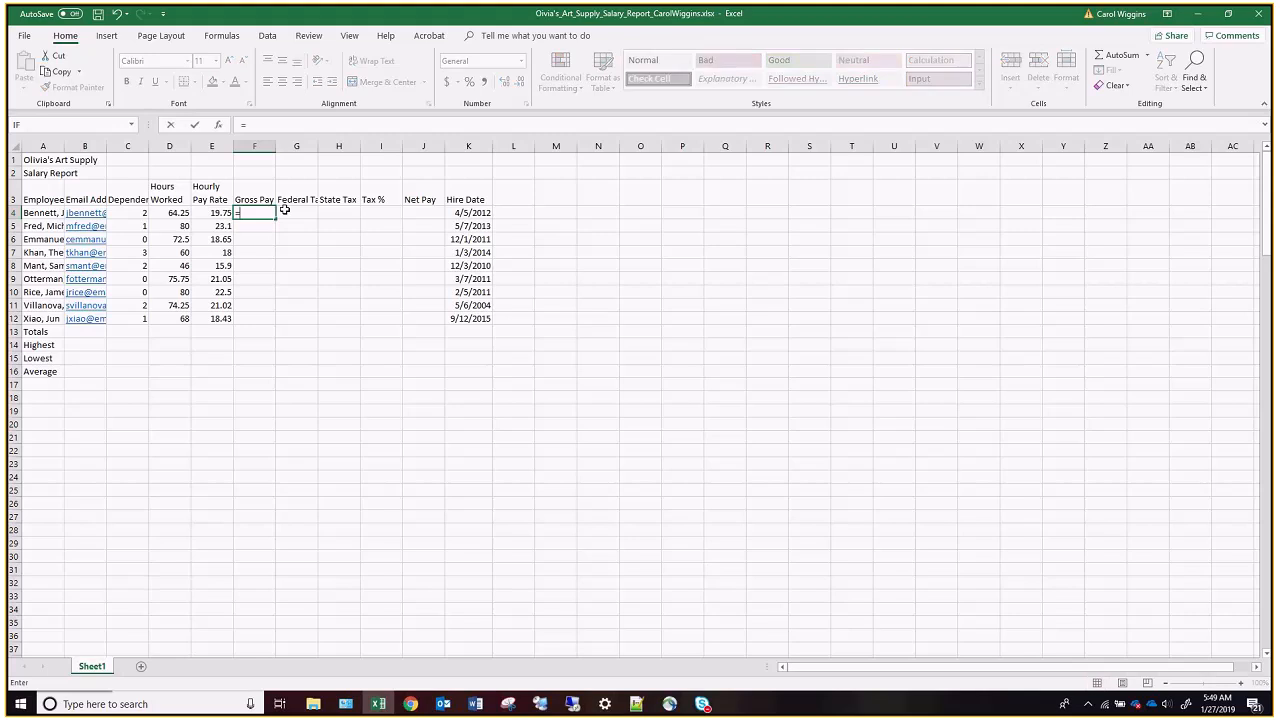
left_click(178, 213)
type("*")
left_click(215, 213)
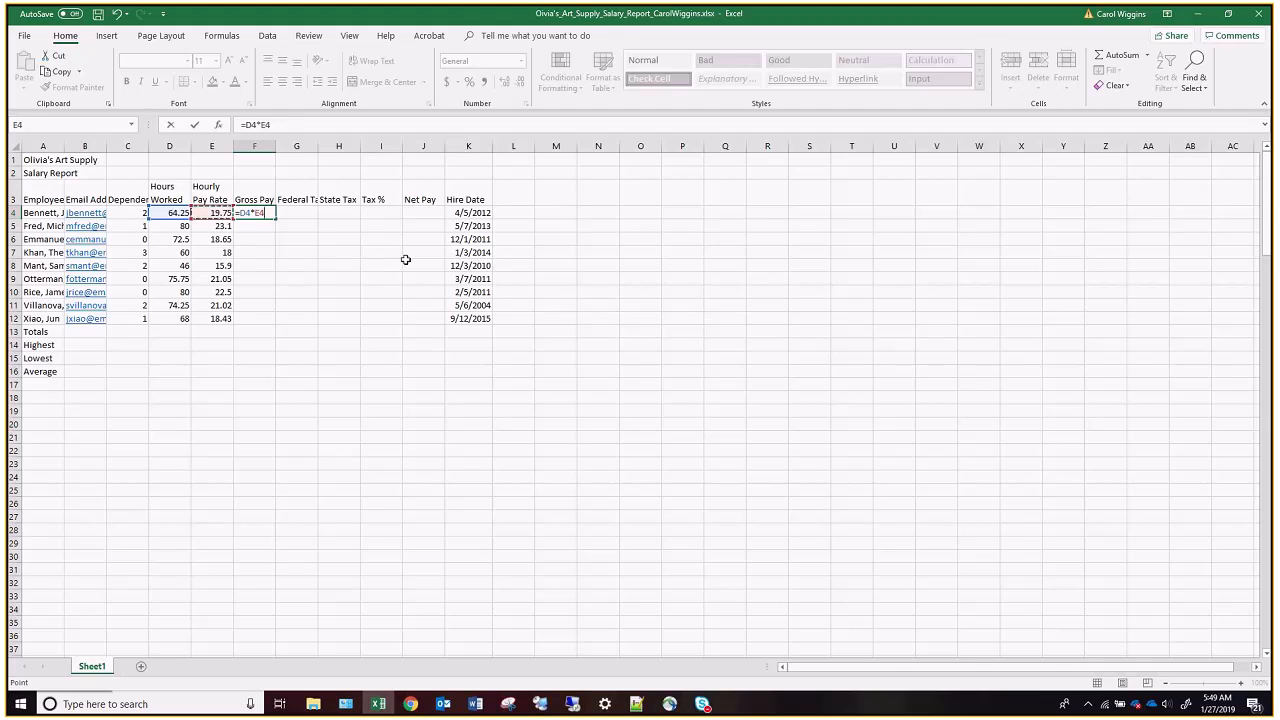
key("Return")
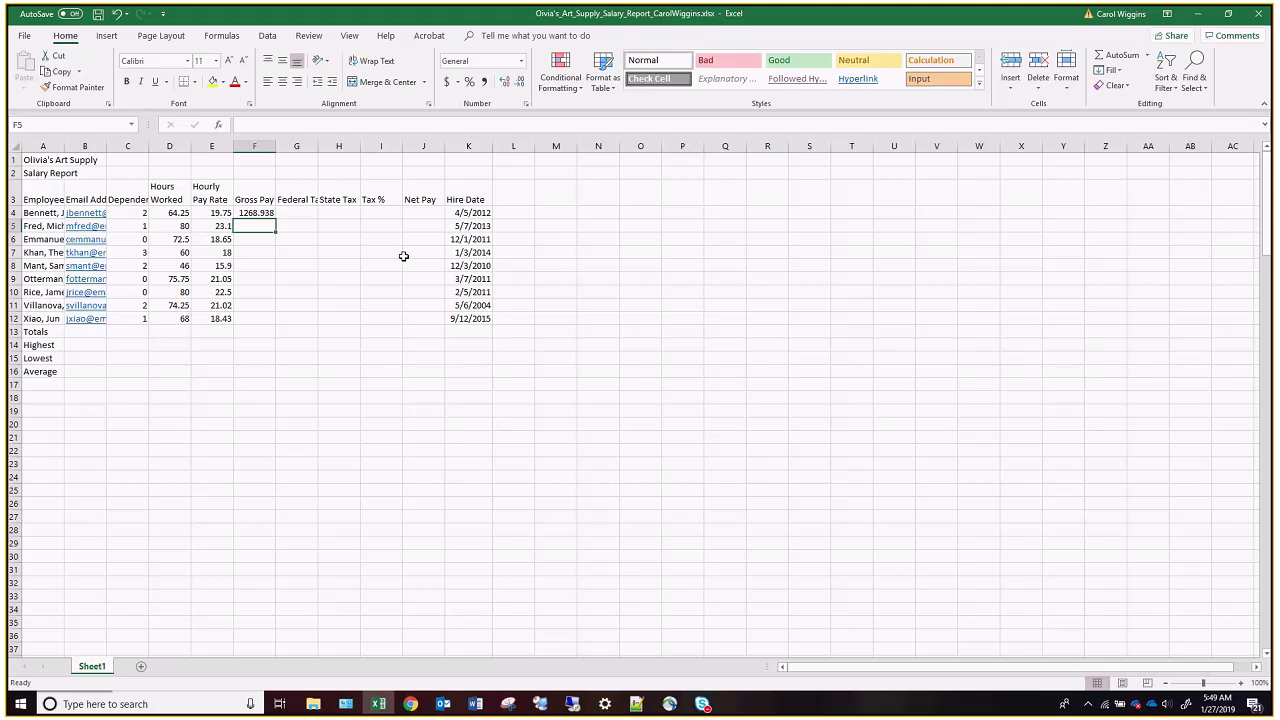
Begin the first employee's federal tax formula in cell G4 as 0.22 multiplied by the gross pay in F4.
left_click(289, 213)
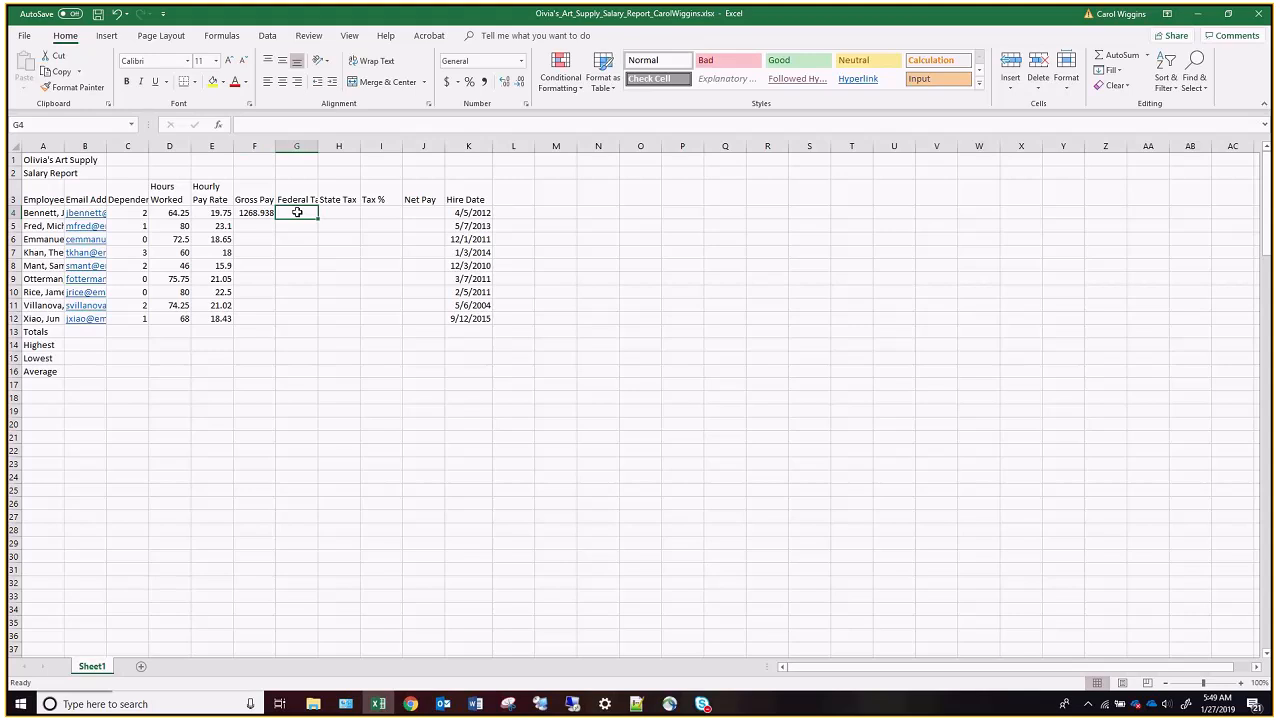
type("=")
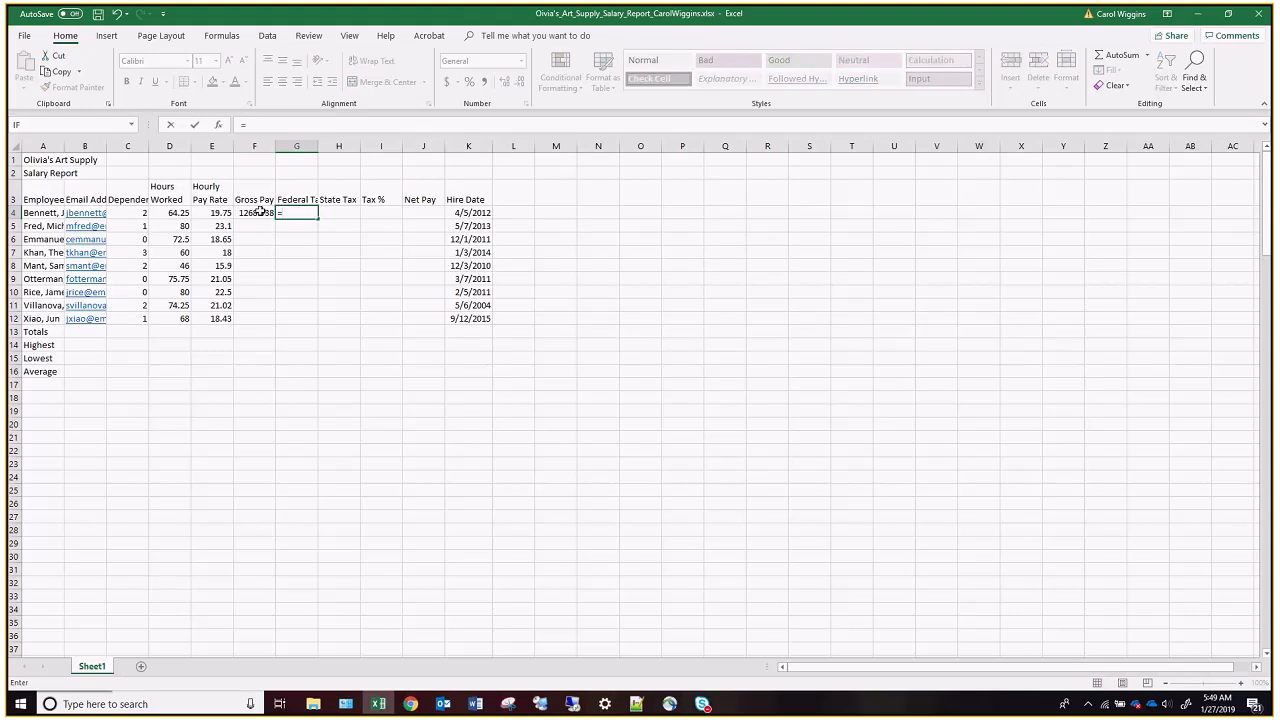
left_click(260, 212)
type("*0.22")
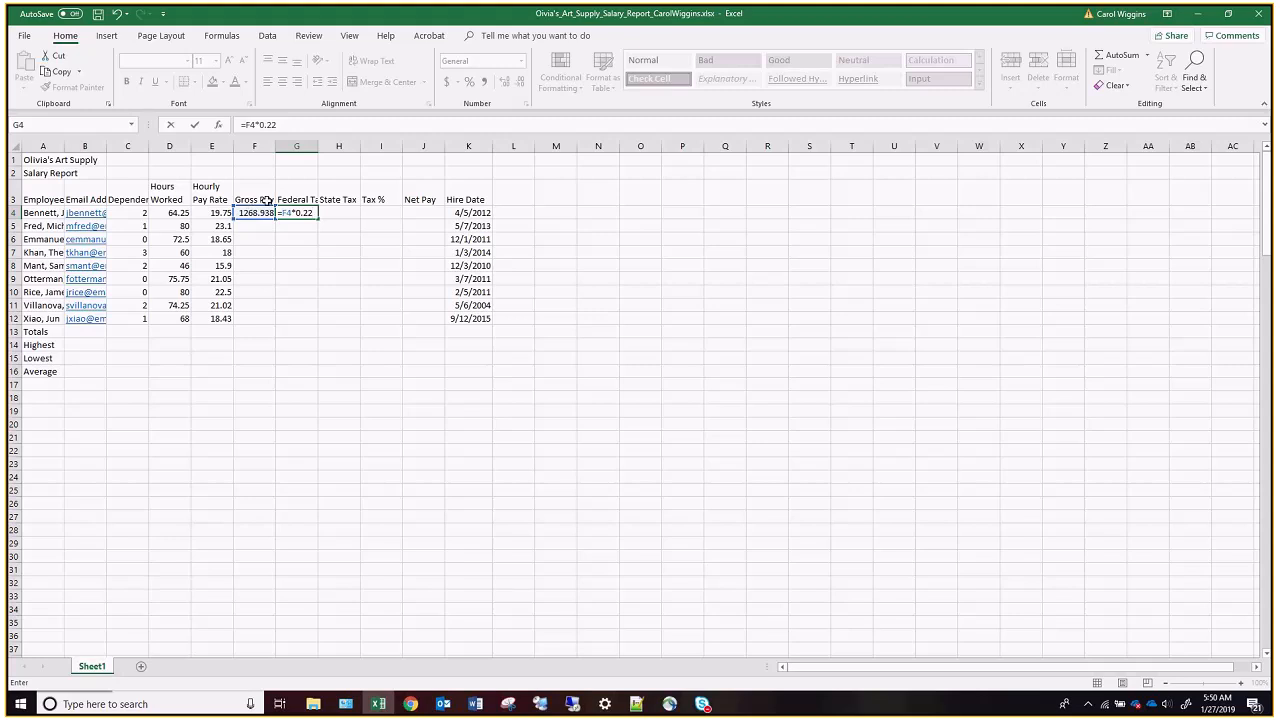
key("BackSpace")
key("BackSpace")
key("BackSpace")
key("BackSpace")
key("BackSpace")
key("BackSpace")
key("BackSpace")
type("0.22*")
left_click(256, 210)
Complete the federal tax formula in G4 with the dependents deduction in parentheses, giving =0.22*(F4-C4*24.32).
left_click(271, 125)
type("(")
type("-")
left_click(133, 213)
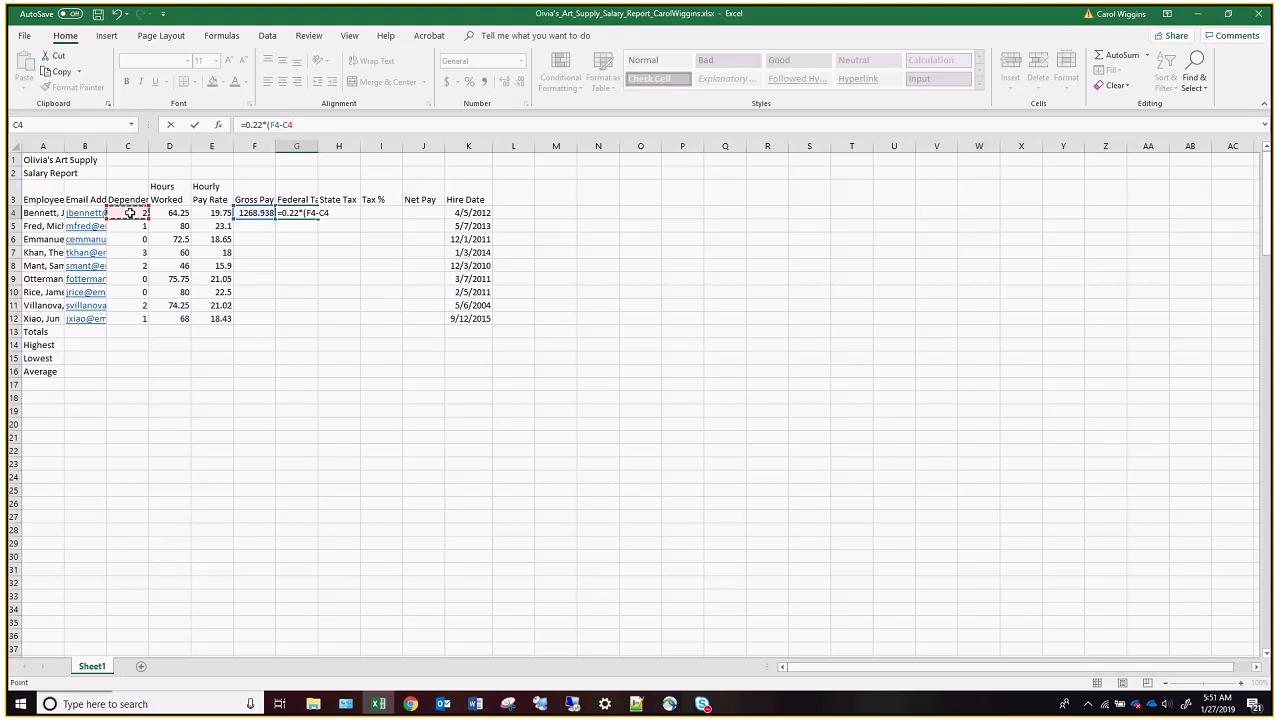
type("*24.32)")
key("Tab")
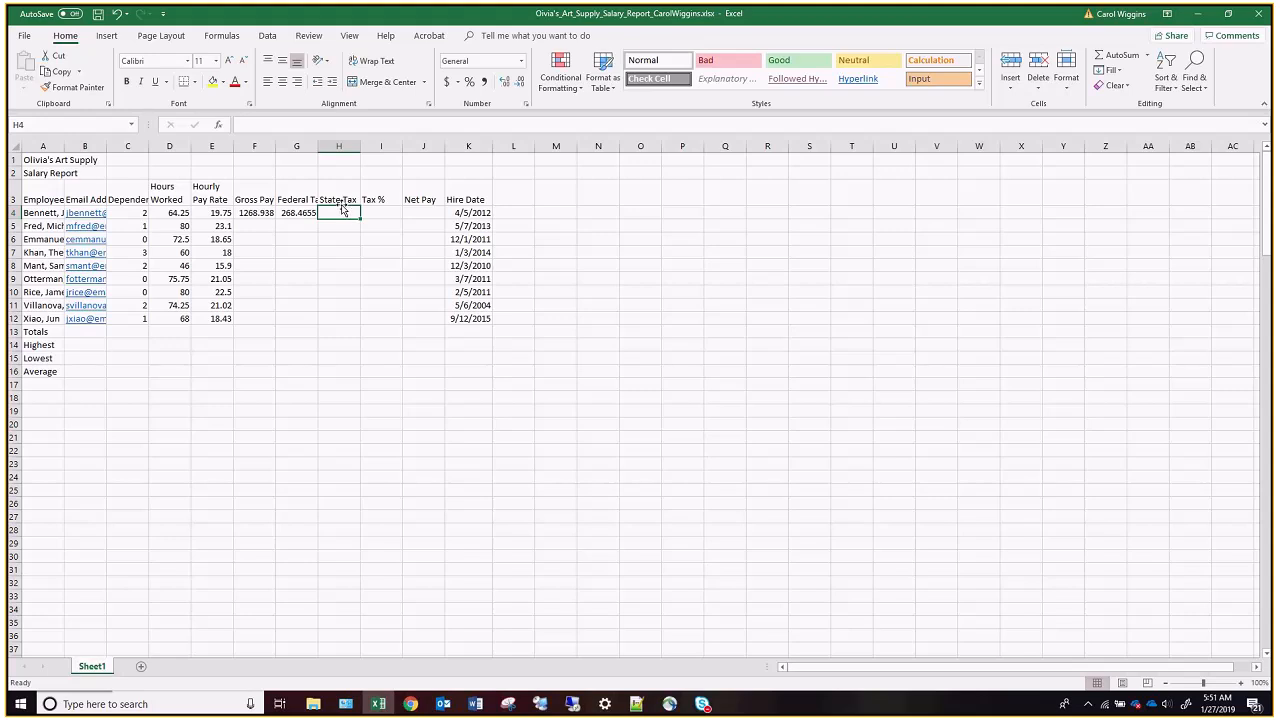
Calculate the first employee's state tax in cell H4 with the formula =0.04*F4.
type("=")
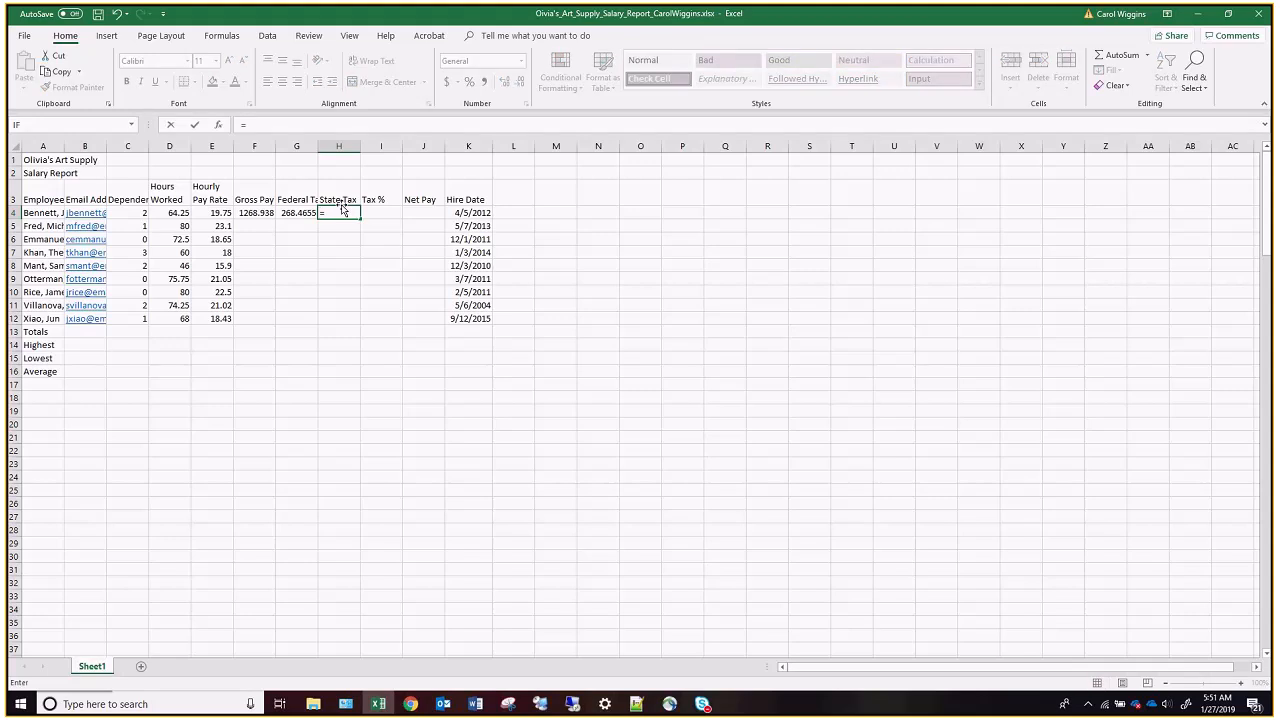
type("0.04*")
left_click(255, 212)
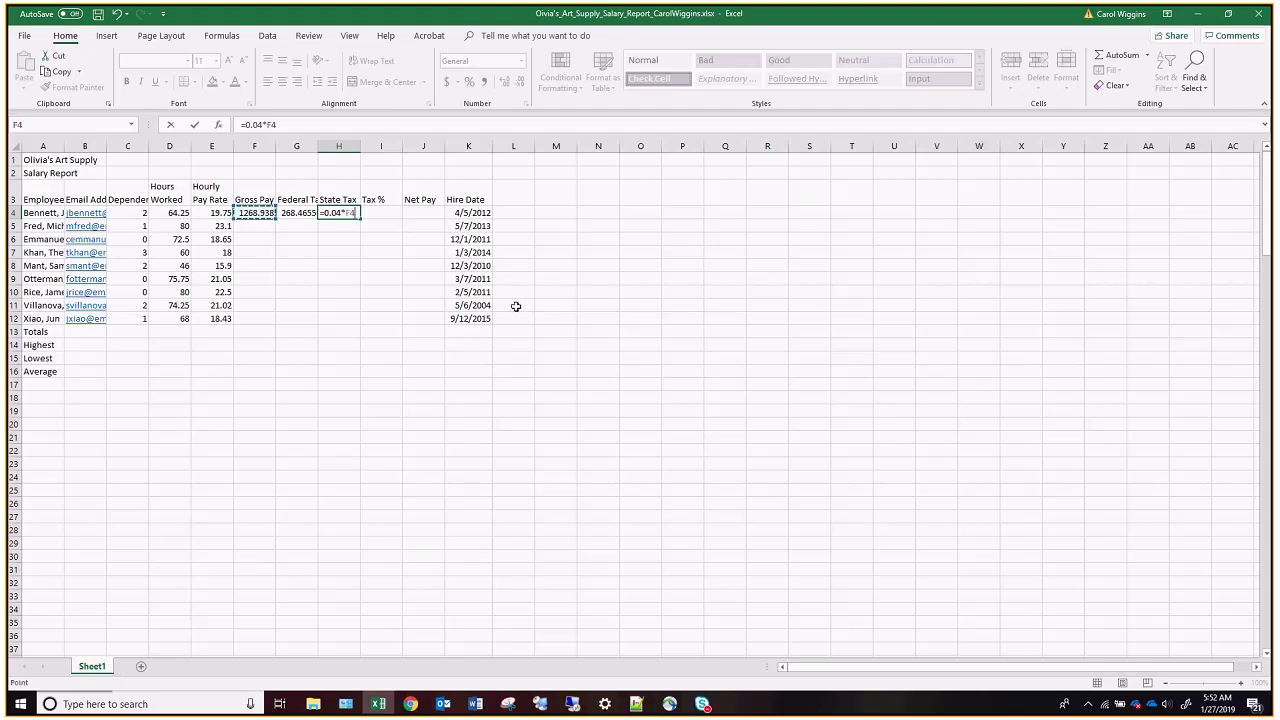
key("Tab")
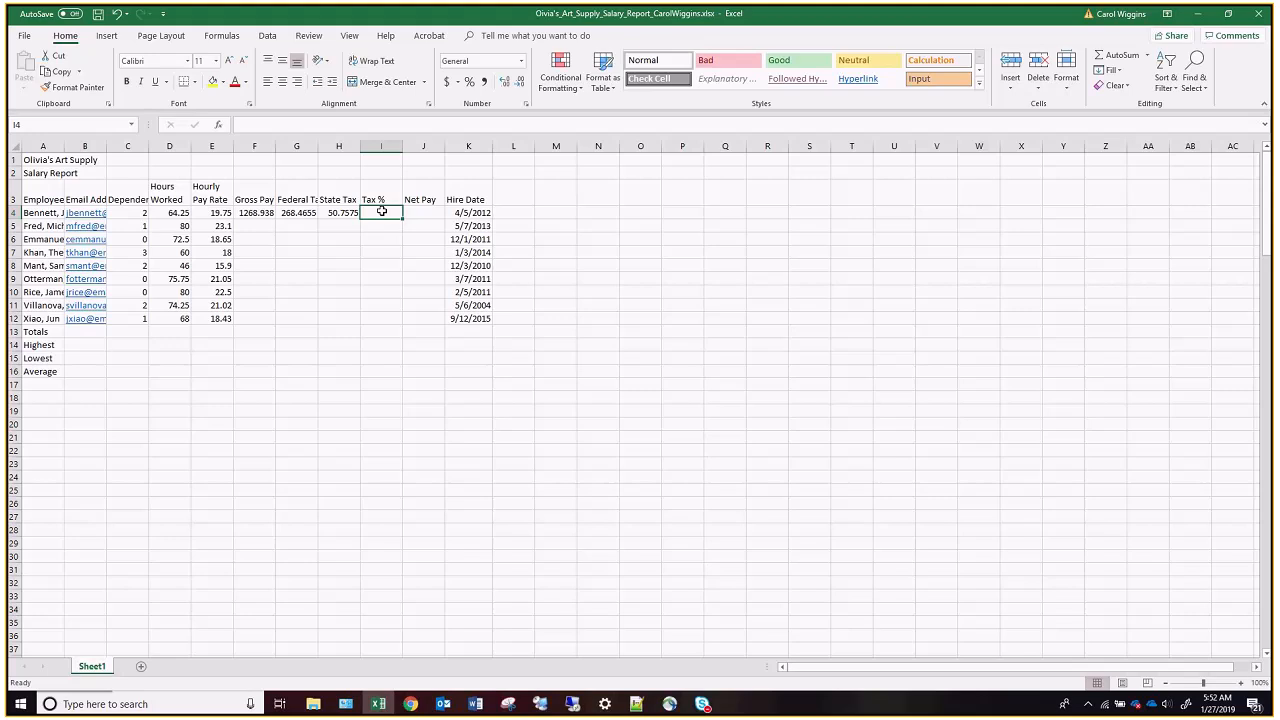
Calculate the first employee's tax percentage in cell I4 with the formula =(G4+H4)/F4.
type("=(")
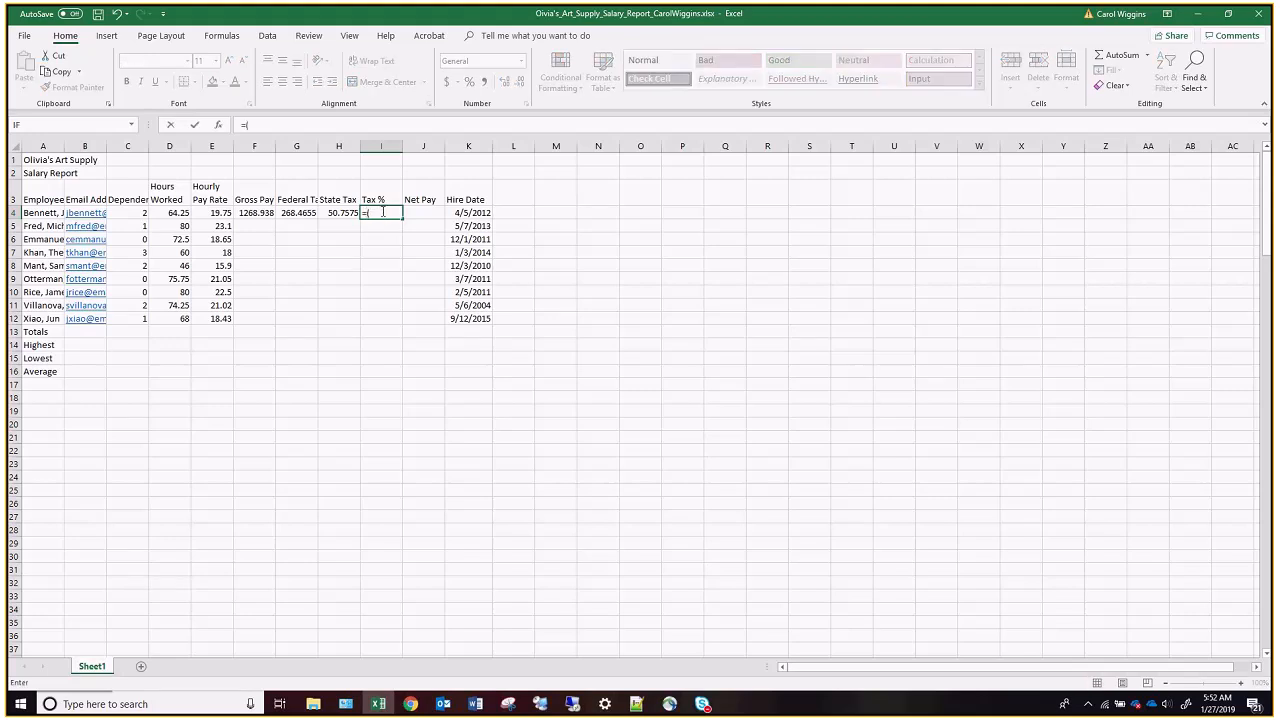
left_click(293, 212)
type("+")
left_click(341, 213)
type(")/")
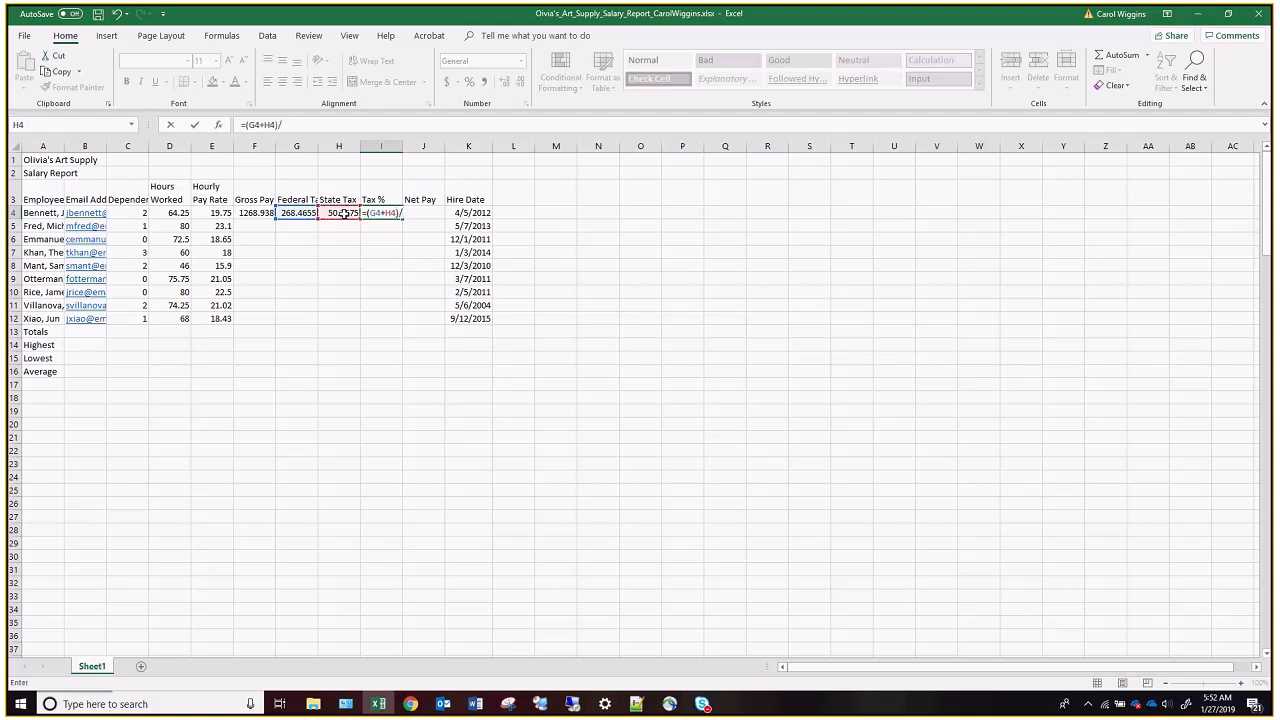
left_click(254, 213)
key("Tab")
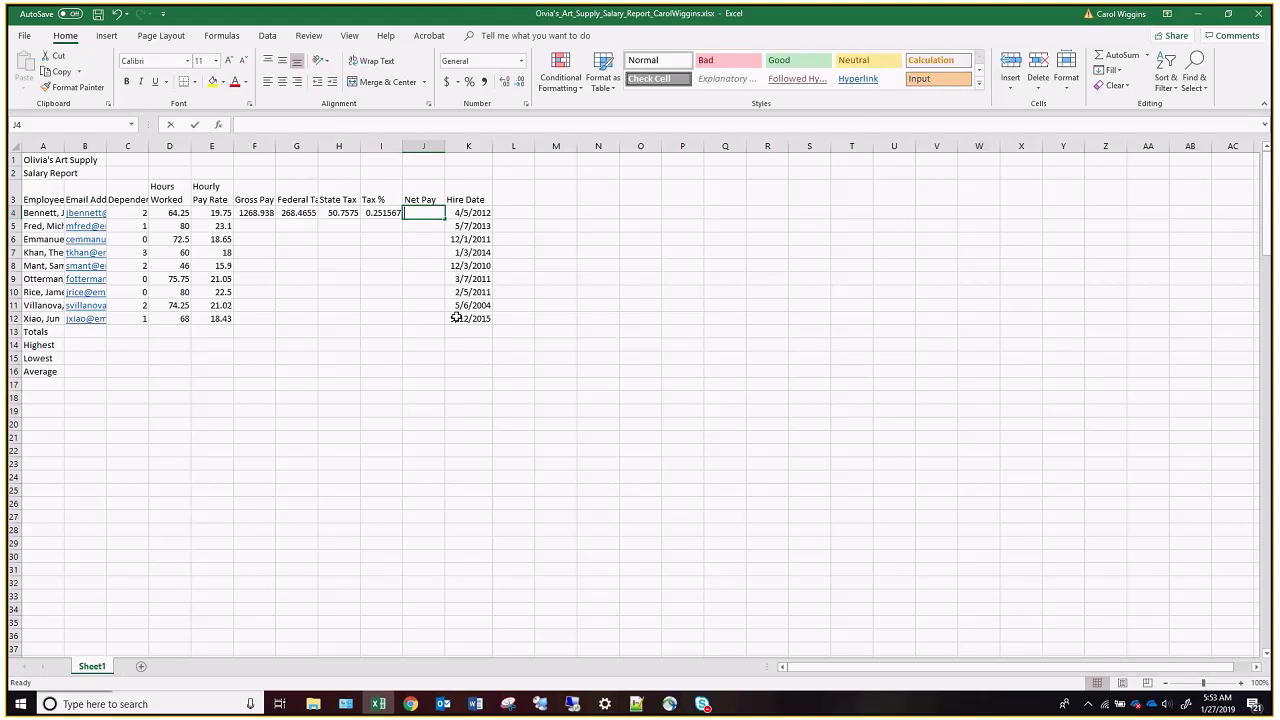
Calculate the first employee's net pay in cell J4 with the formula =F4-(G4+H4).
type("=")
left_click(254, 213)
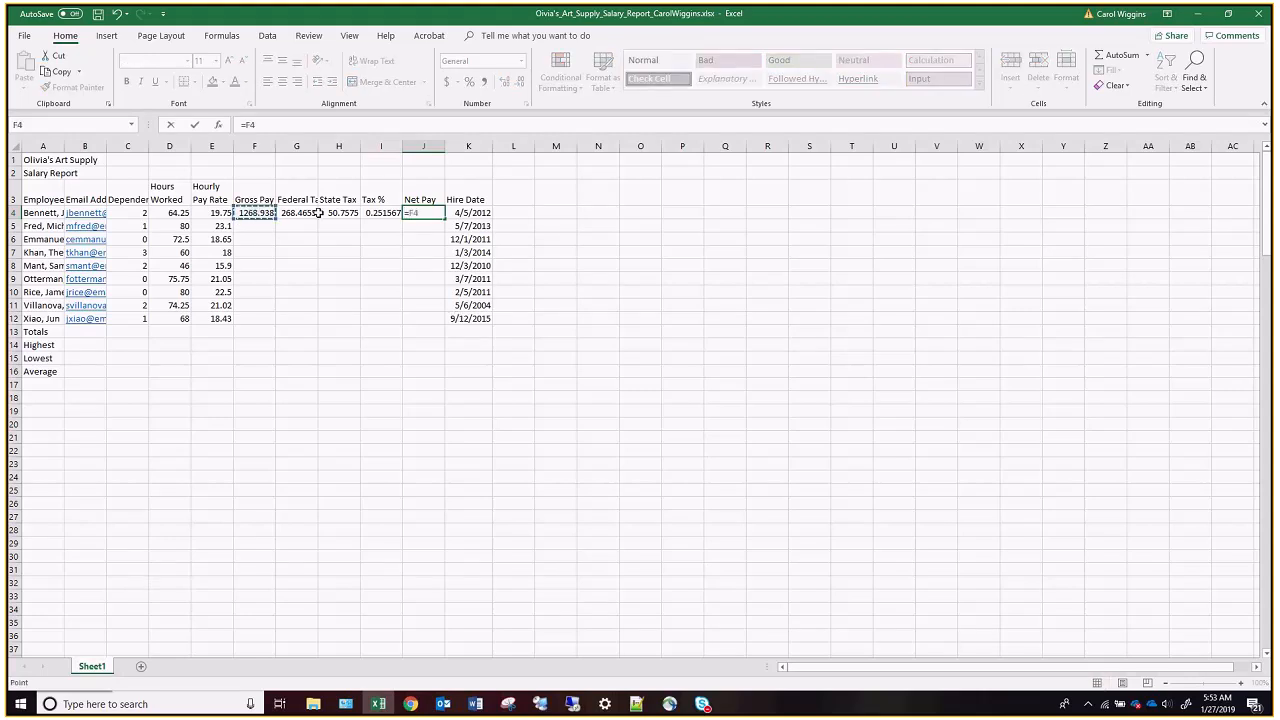
type("(")
type("-")
type("(")
left_click(297, 211)
type("+")
left_click(338, 212)
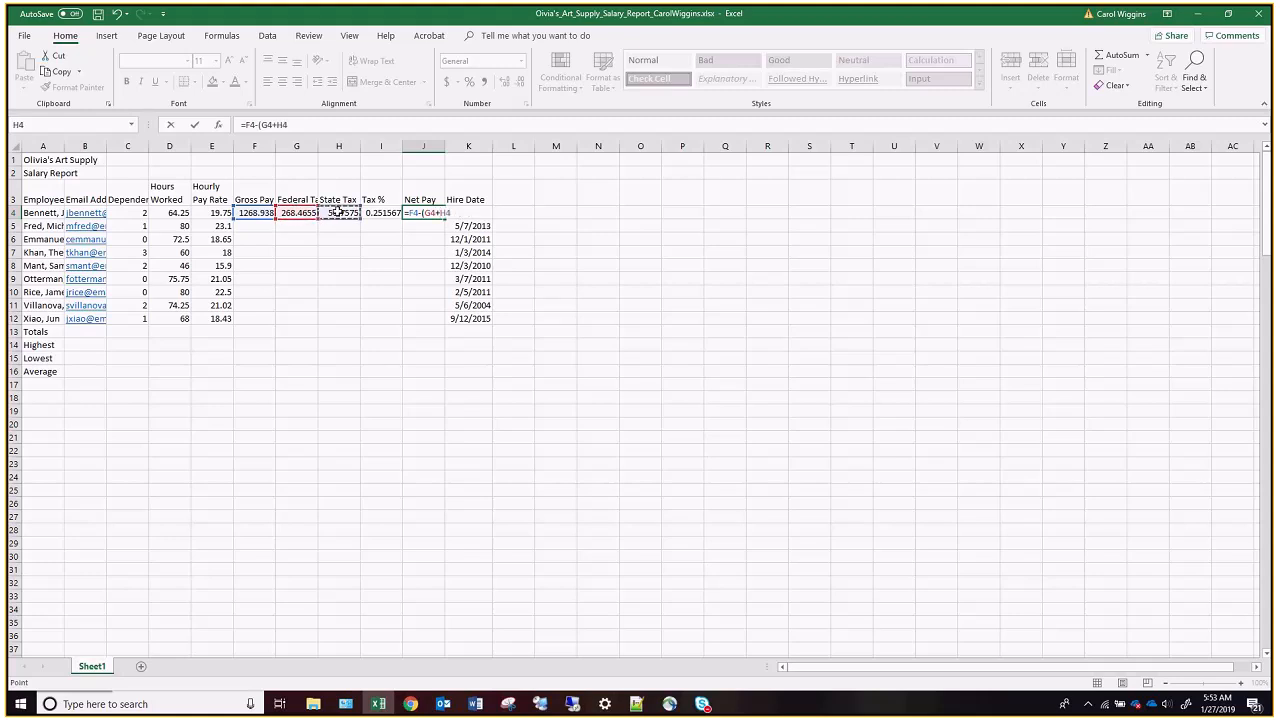
type(")")
key("Return")
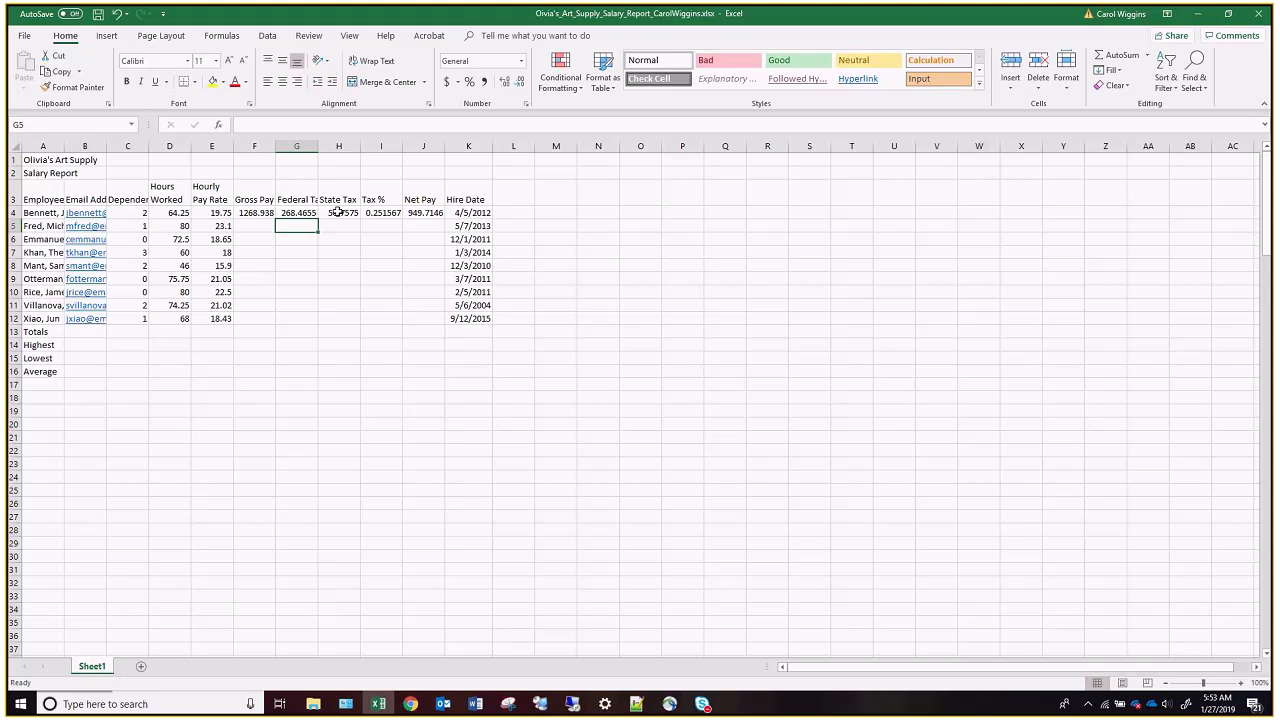
Fill the formulas in F4:J4 down through row 12 for all employees and save the workbook.
left_click_drag(260, 212, 416, 213)
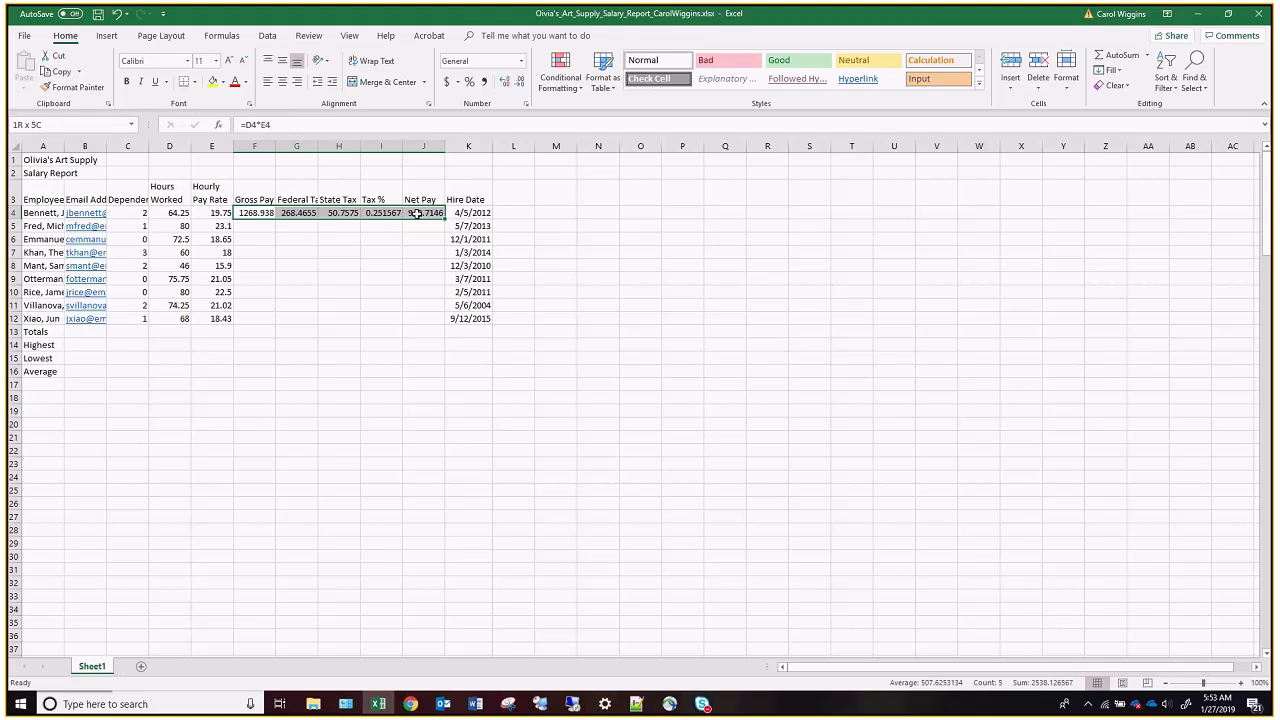
left_click_drag(416, 213, 416, 213)
left_click_drag(447, 218, 450, 322)
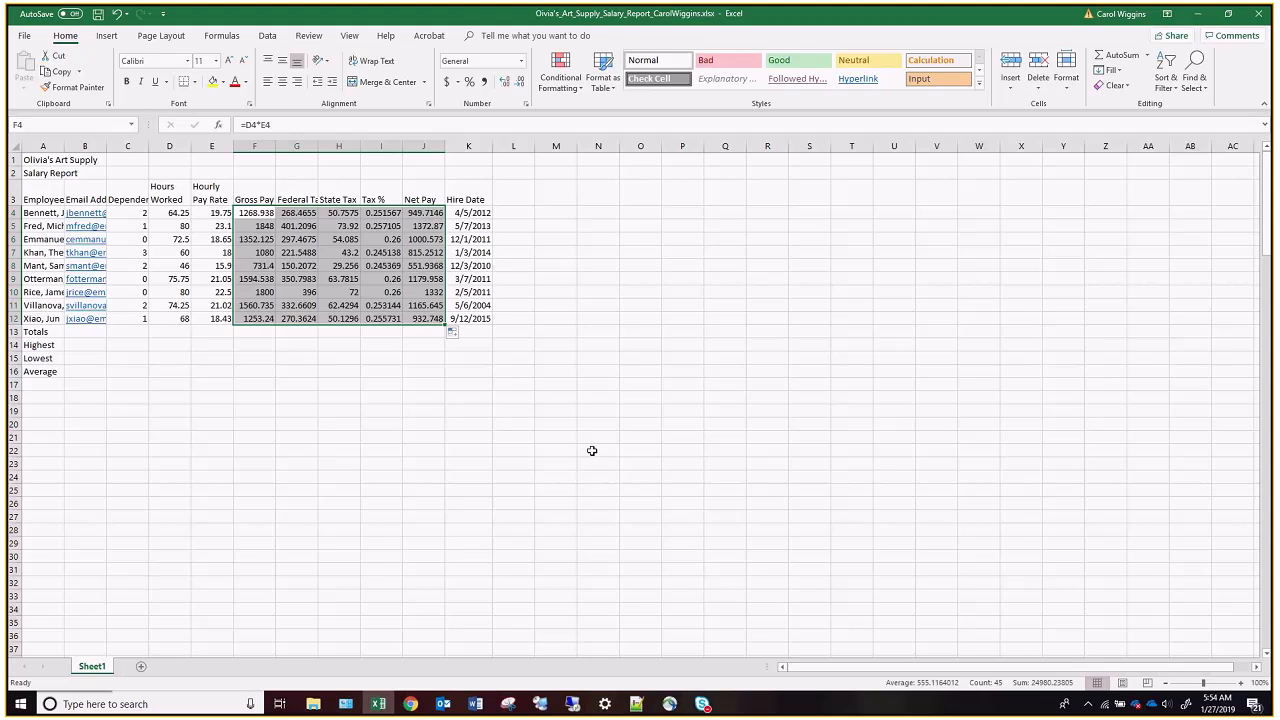
key("ctrl+s")
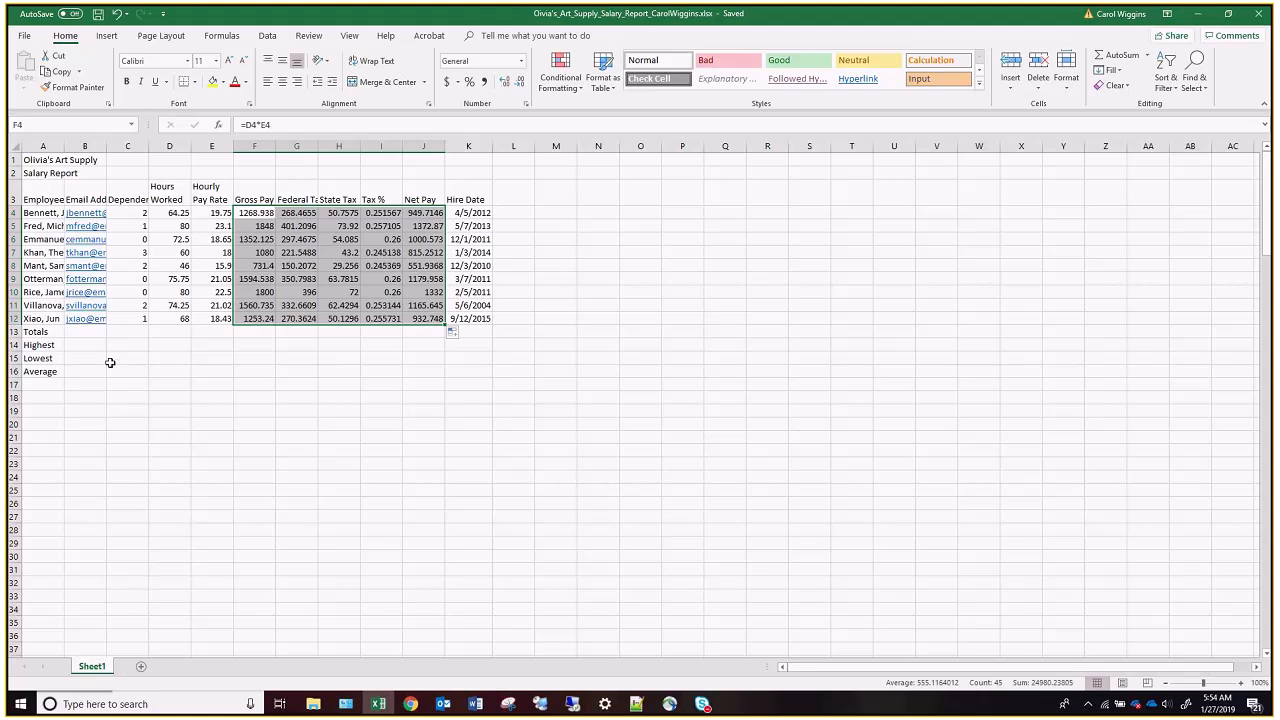
Add AutoSum totals in row 13 for hours worked, gross pay, federal tax, state tax and net pay (D13, F13:H13, J13).
left_click(178, 331)
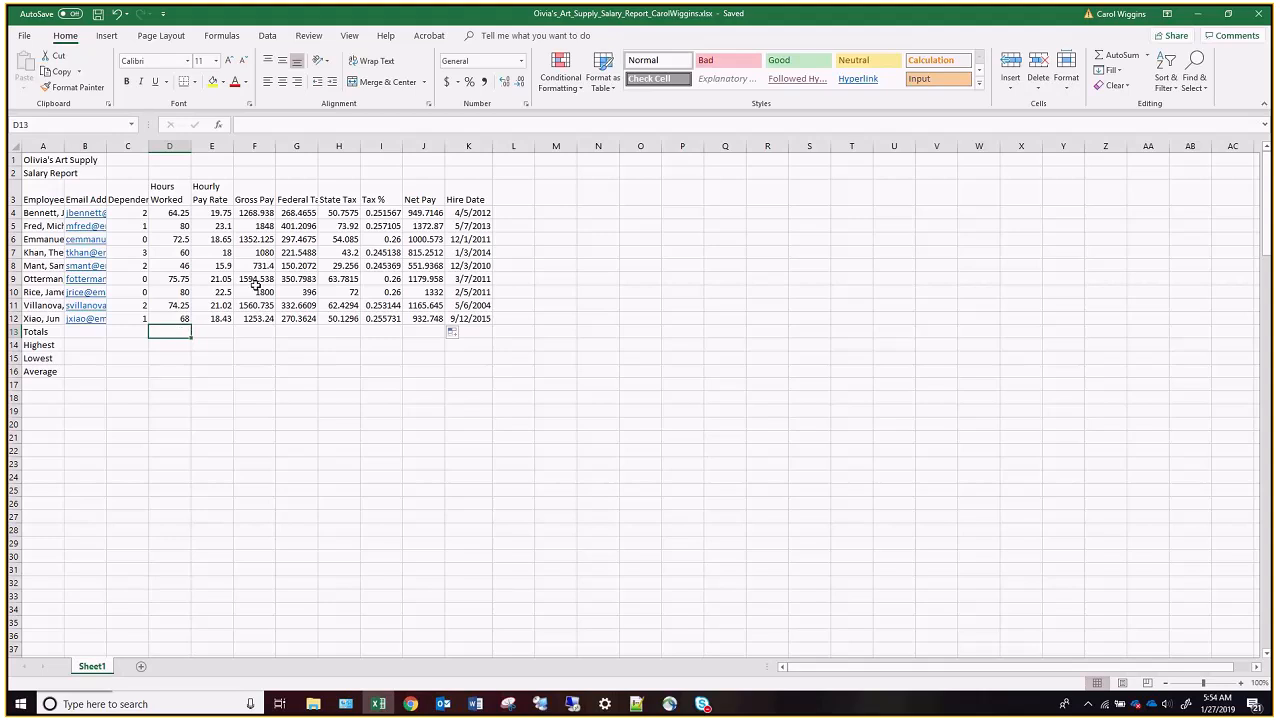
left_click(257, 331)
left_click_drag(319, 334, 340, 334)
left_click(423, 331, "ctrl")
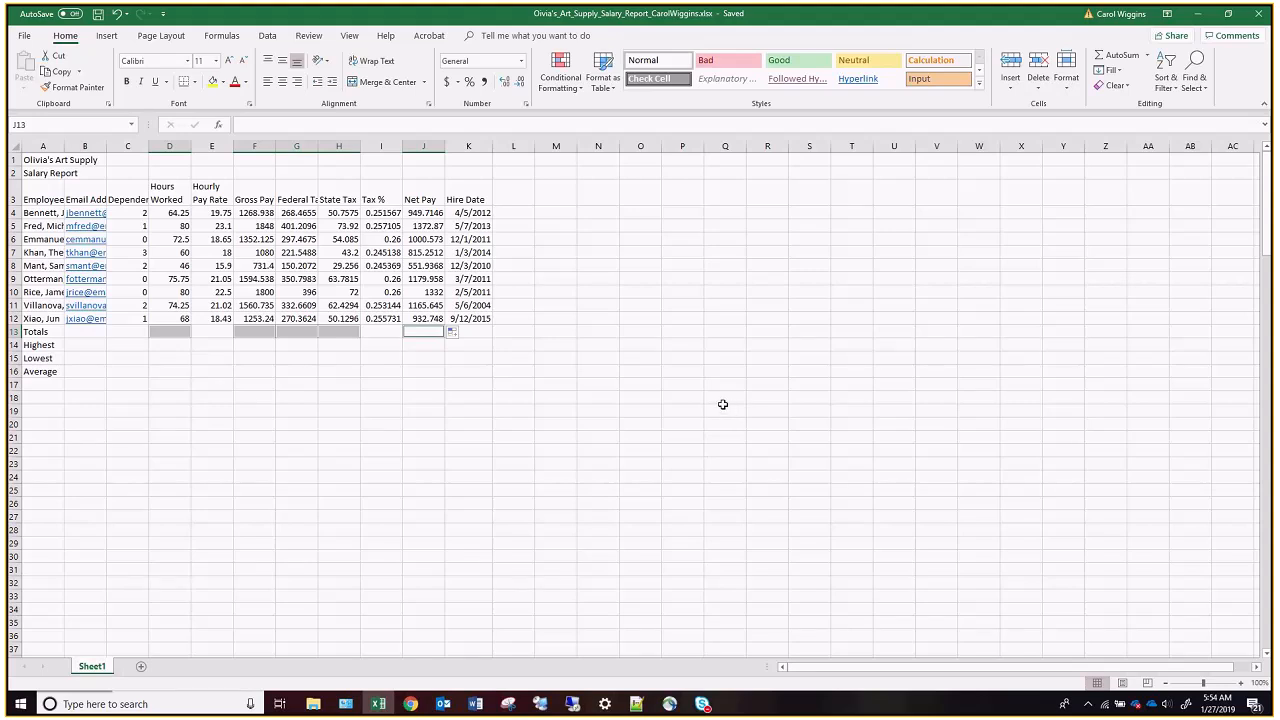
left_click(1104, 54)
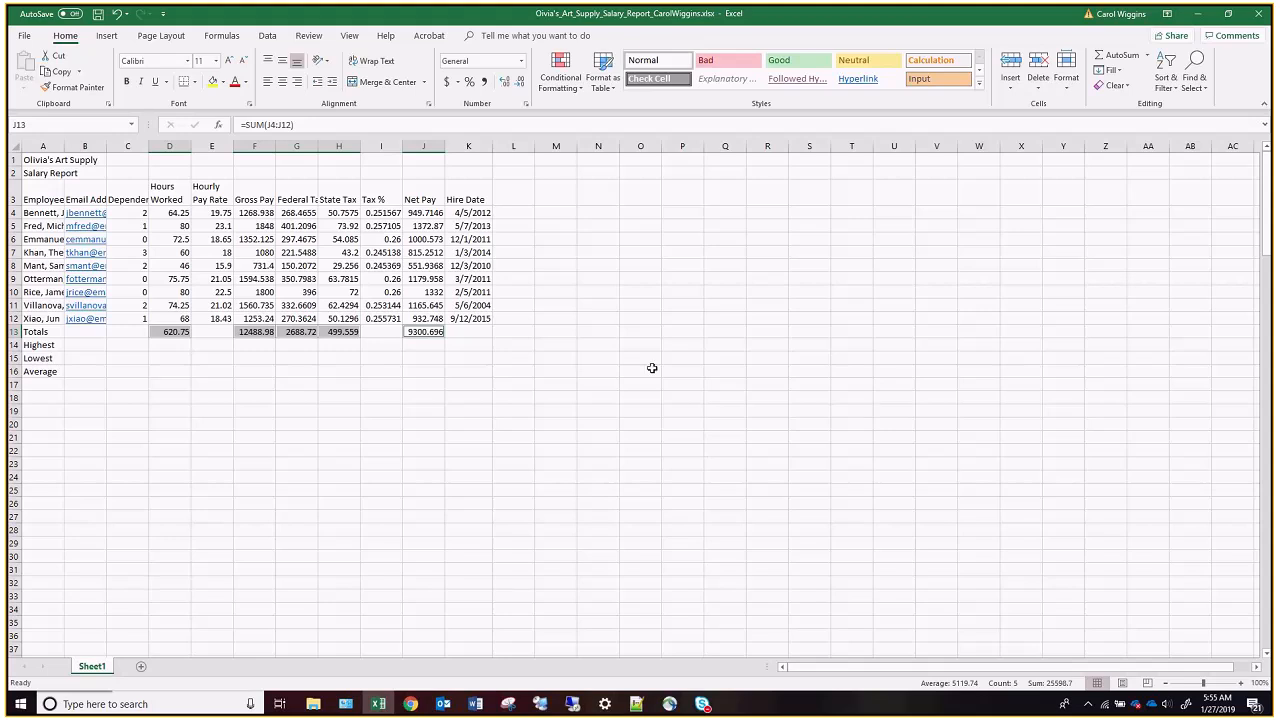
Fill the Tax % formula from I12 down into the Totals row cell I13.
left_click(386, 320)
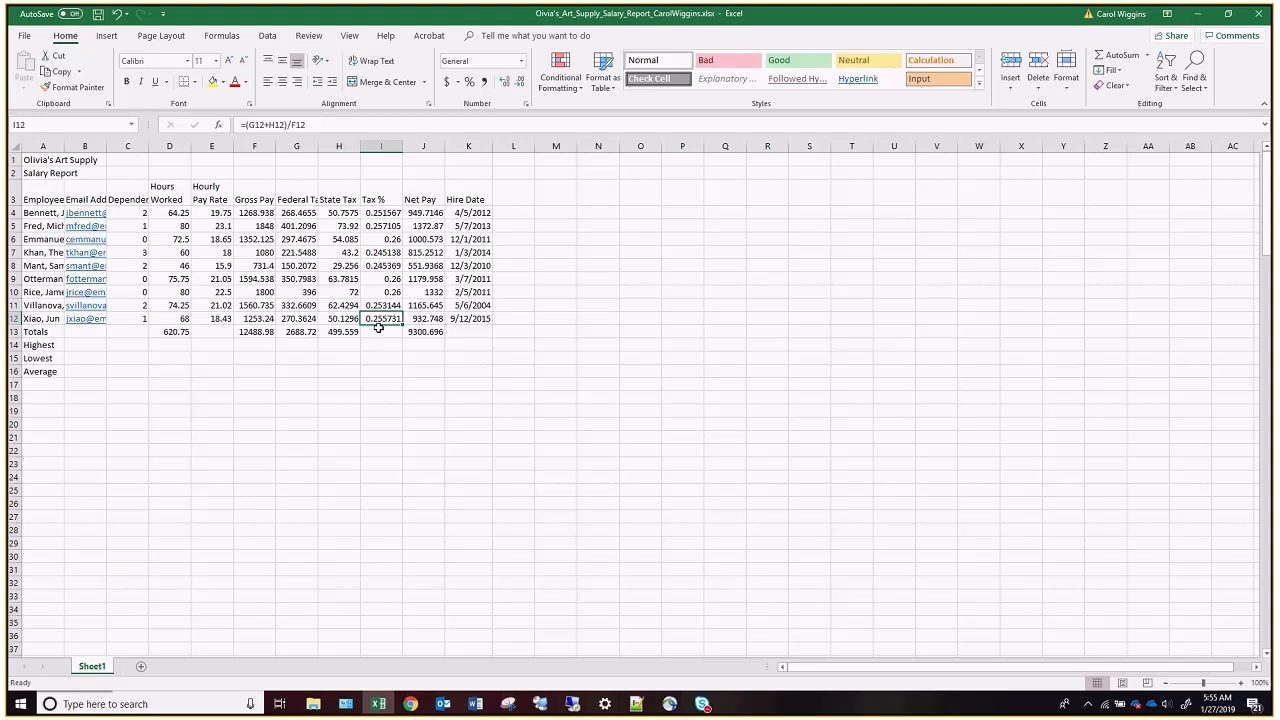
left_click(380, 332)
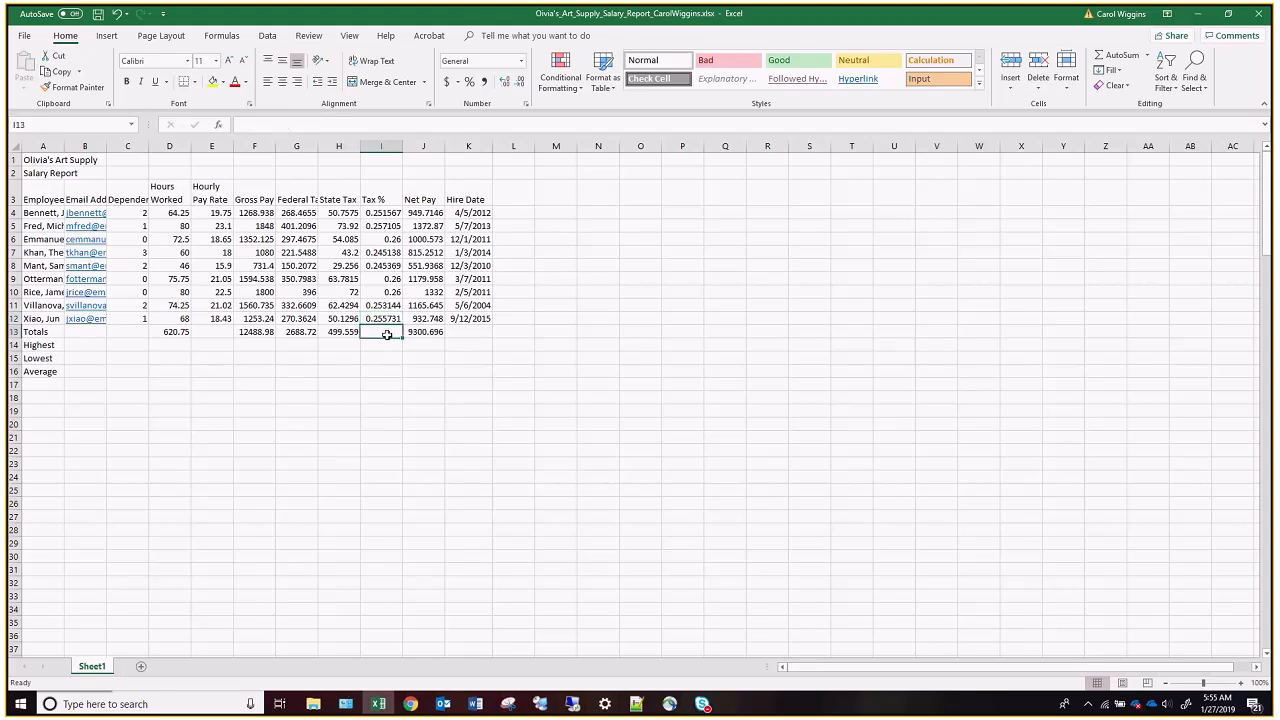
left_click(384, 318)
left_click_drag(403, 324, 404, 338)
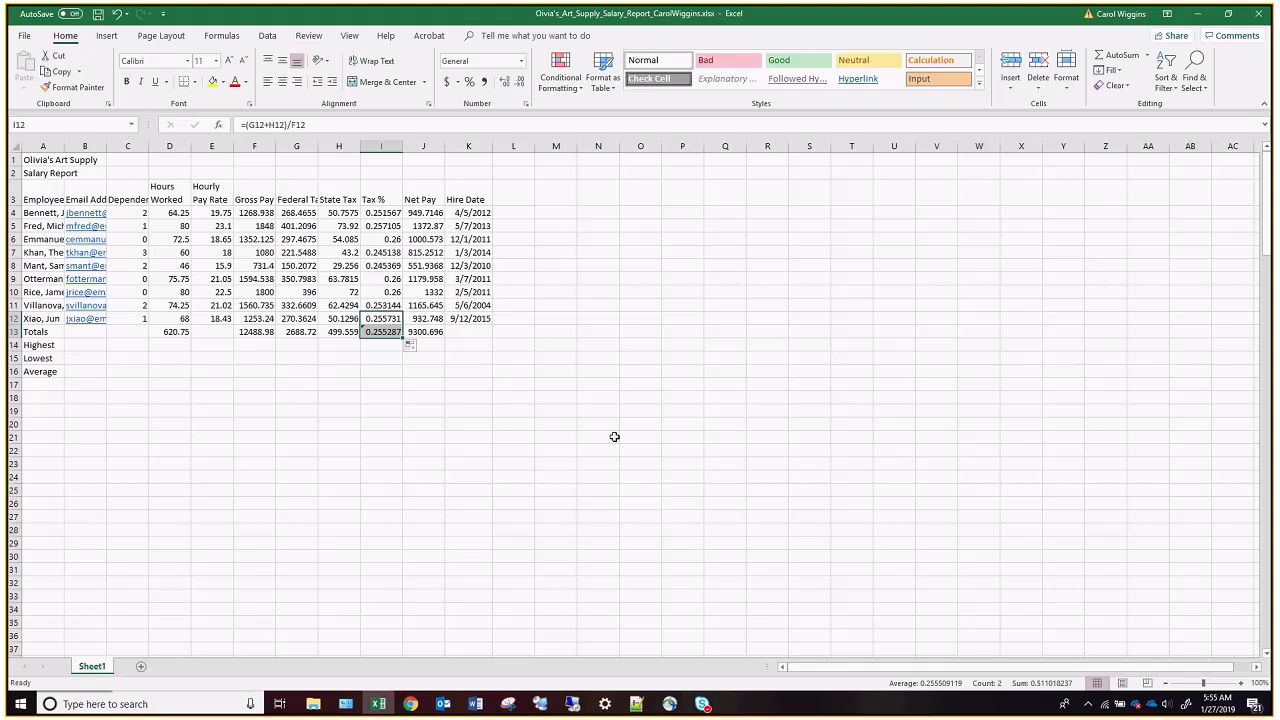
left_click(513, 424)
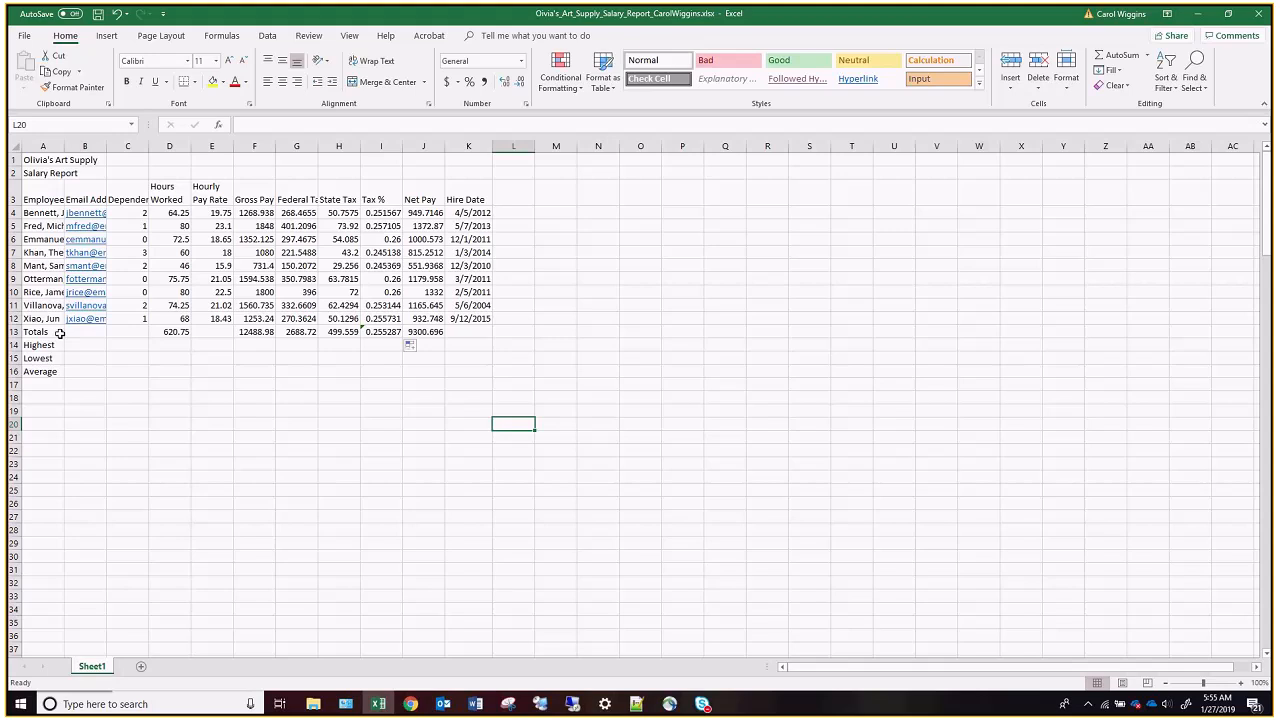
Calculate the highest number of dependents in cell C14 with the formula =MAX(C4:C12).
left_click(126, 344)
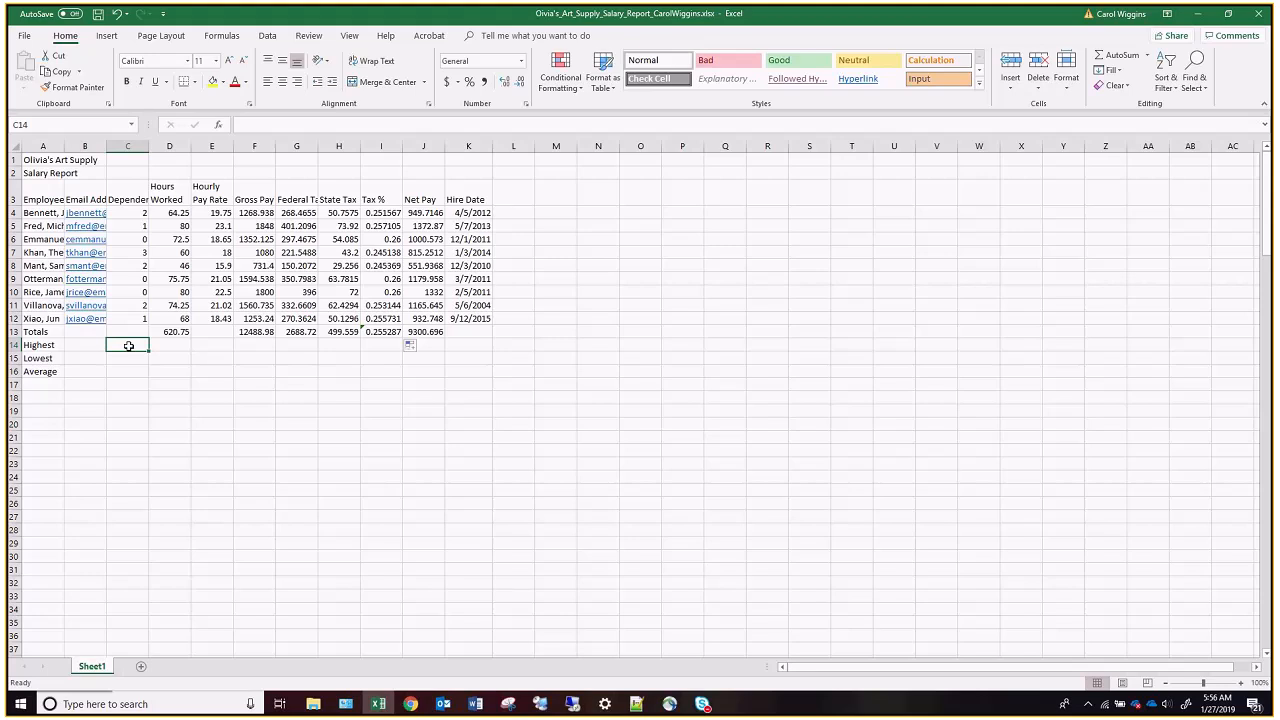
type("=")
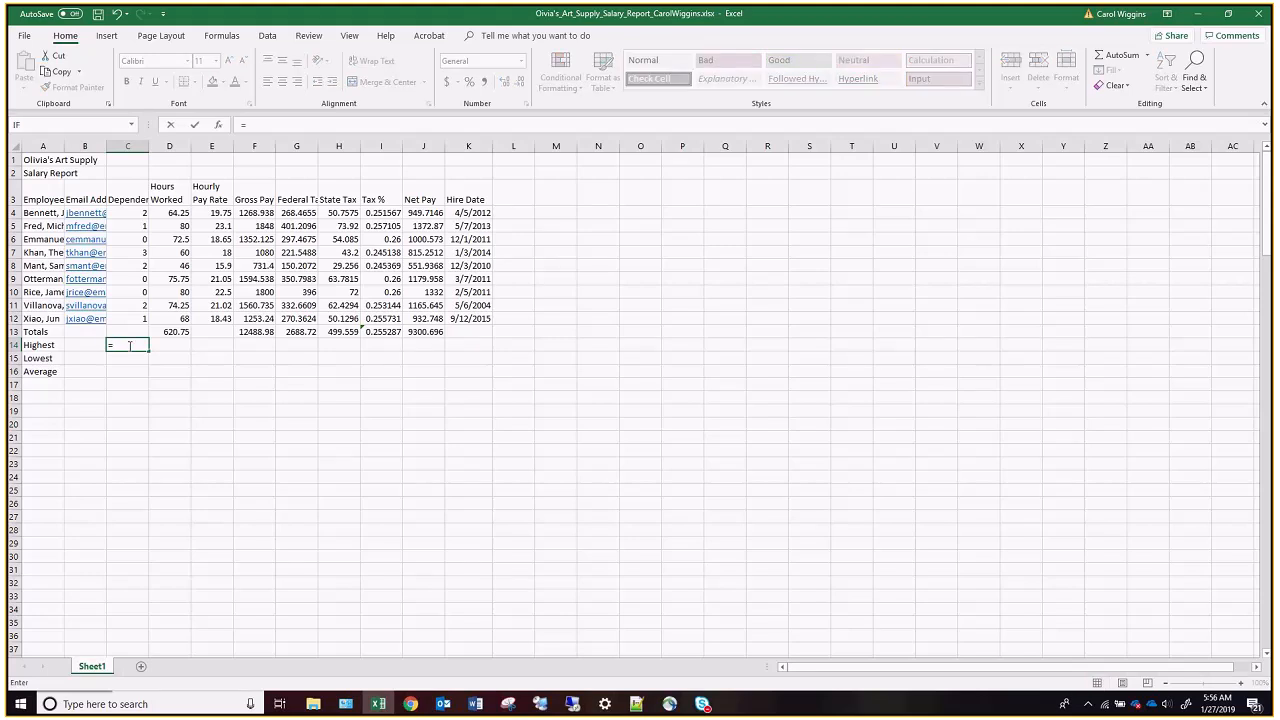
type("max")
left_click_drag(138, 318, 126, 214)
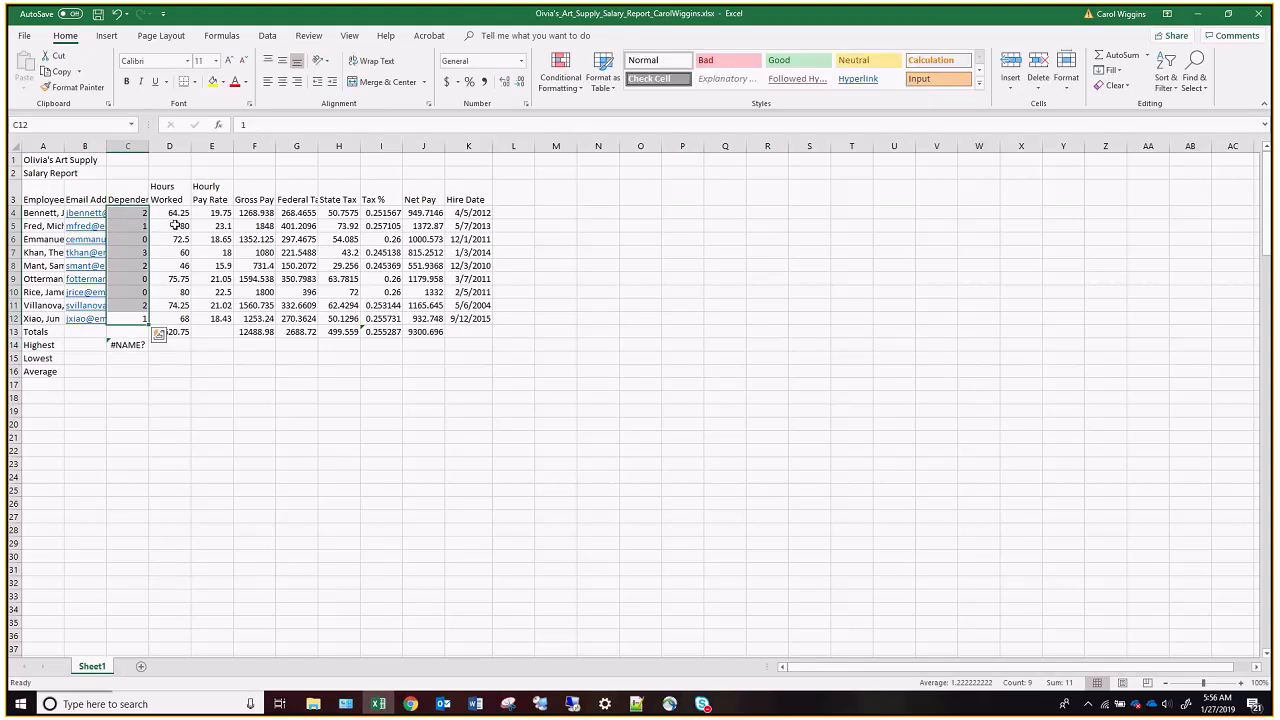
left_click(128, 345)
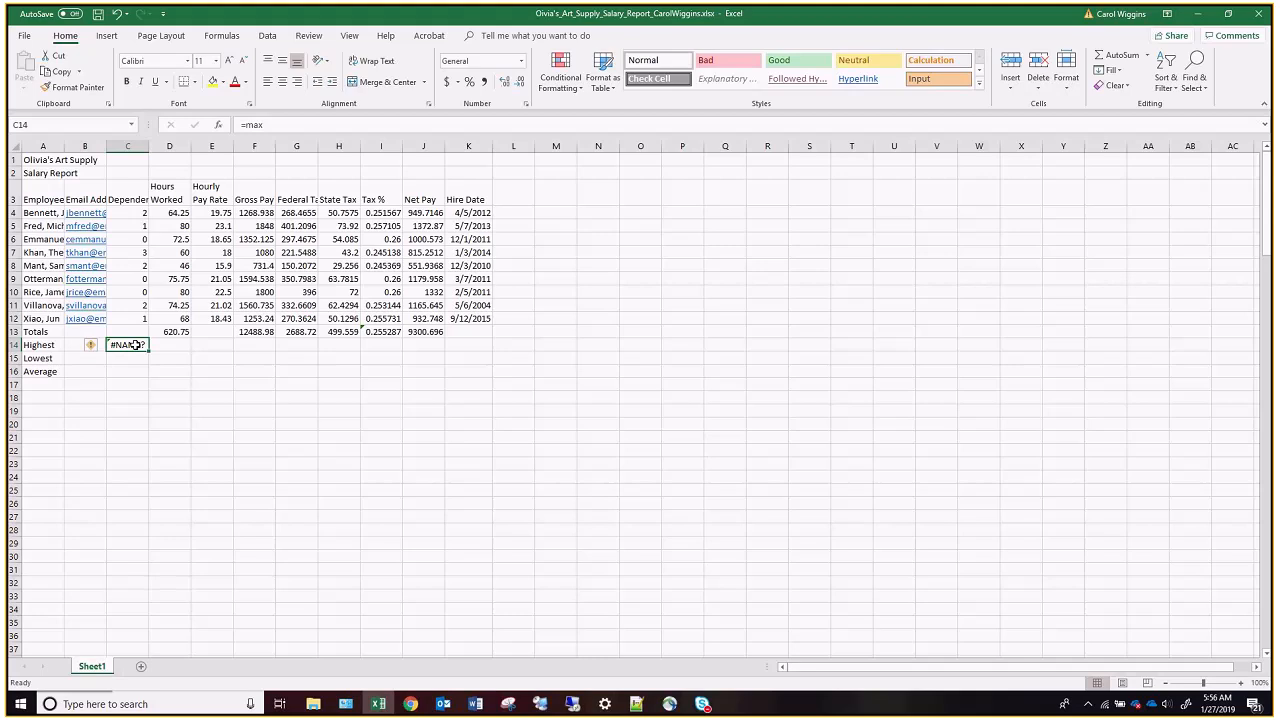
left_click(273, 125)
type("(")
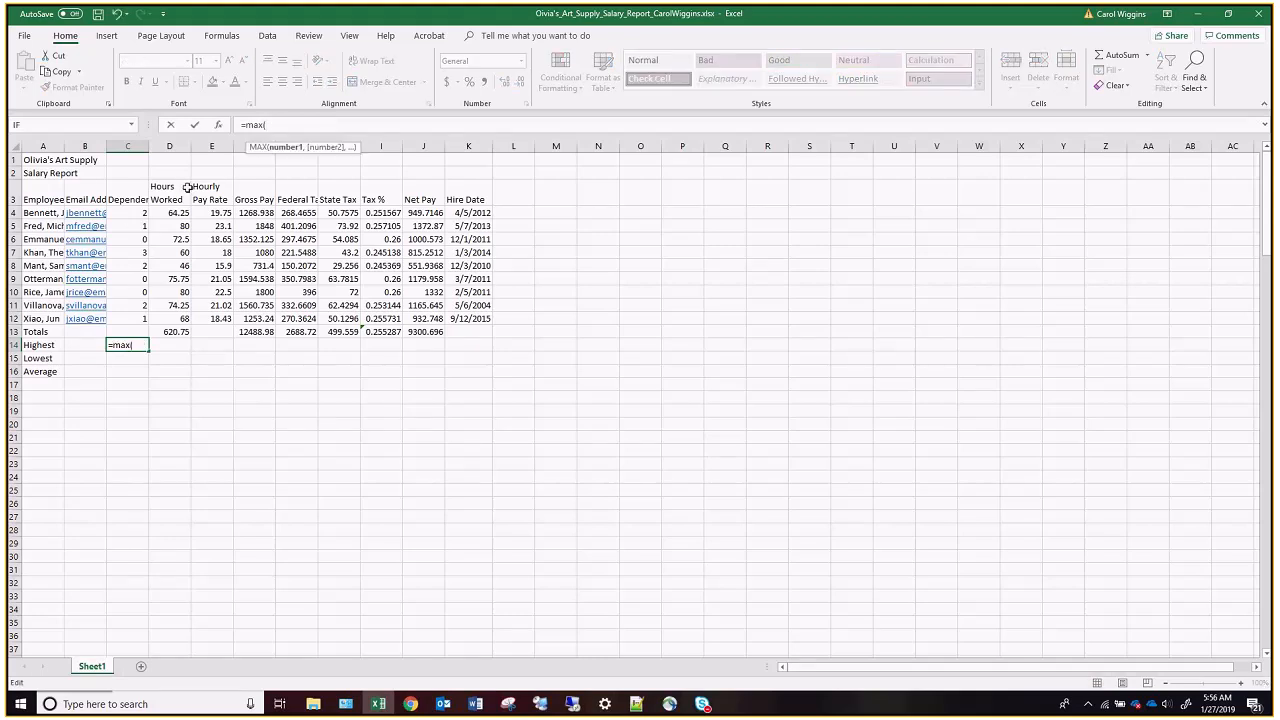
left_click_drag(130, 215, 136, 319)
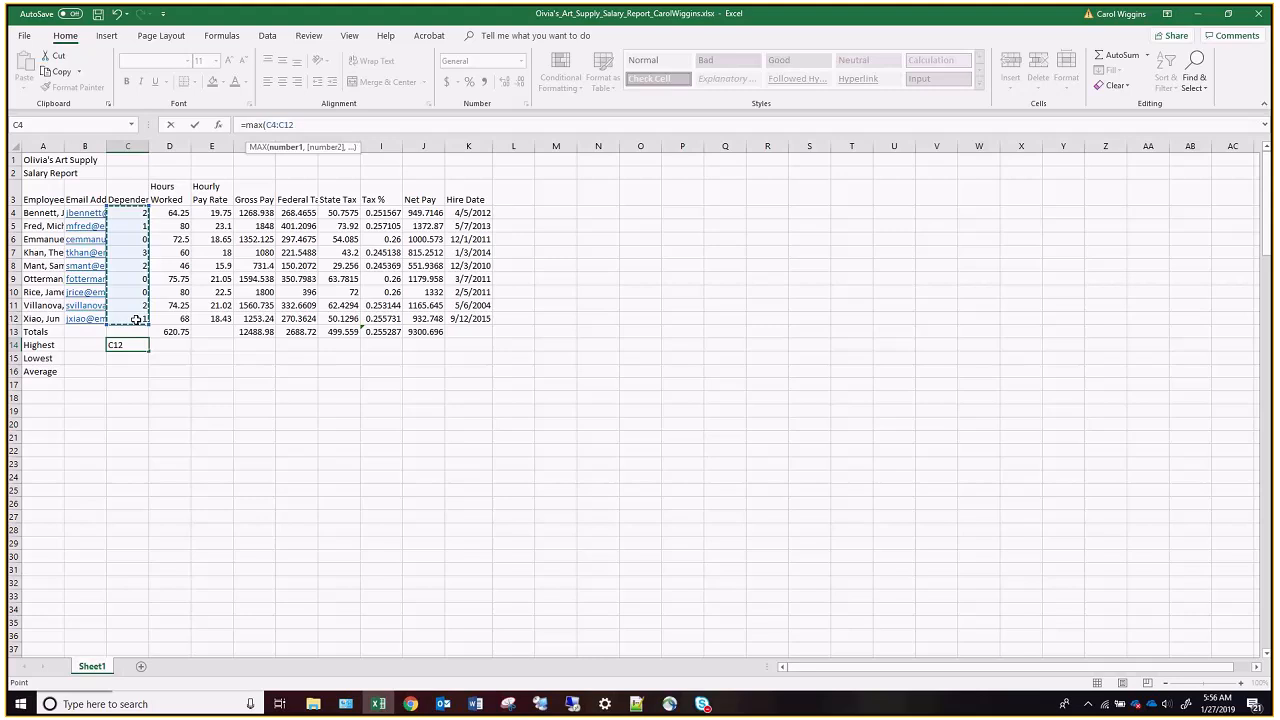
type(")")
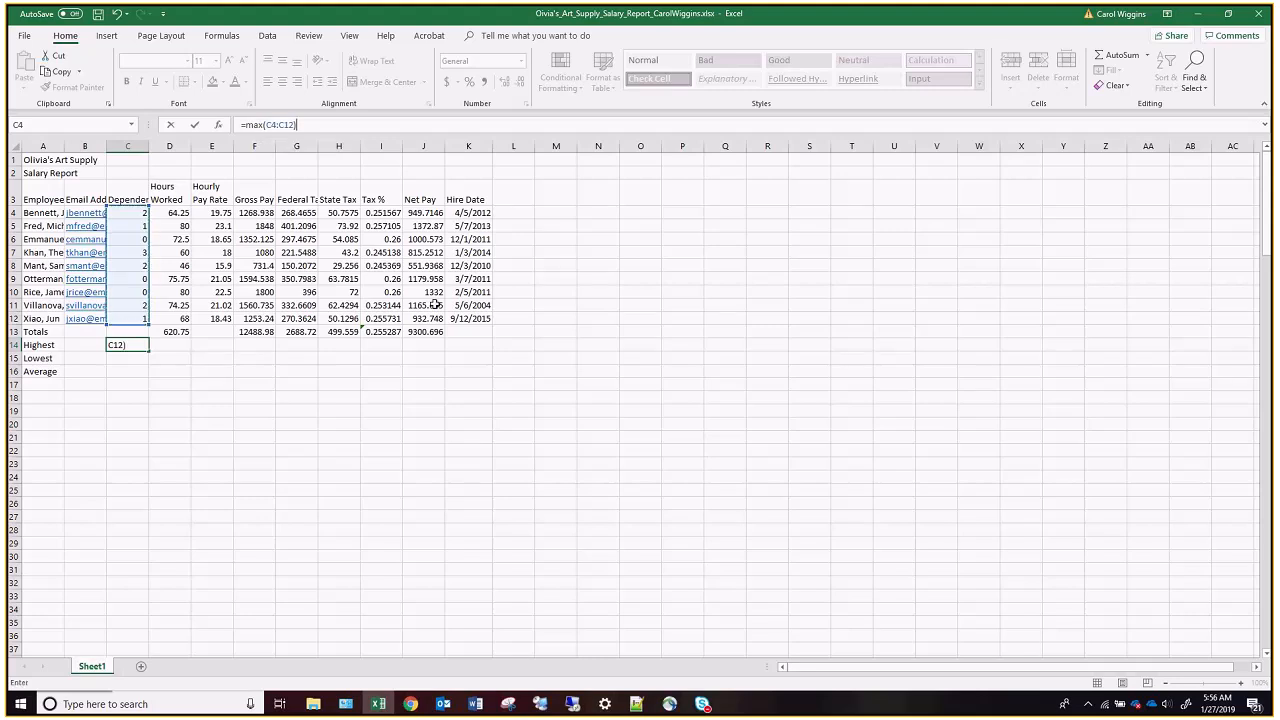
key("Return")
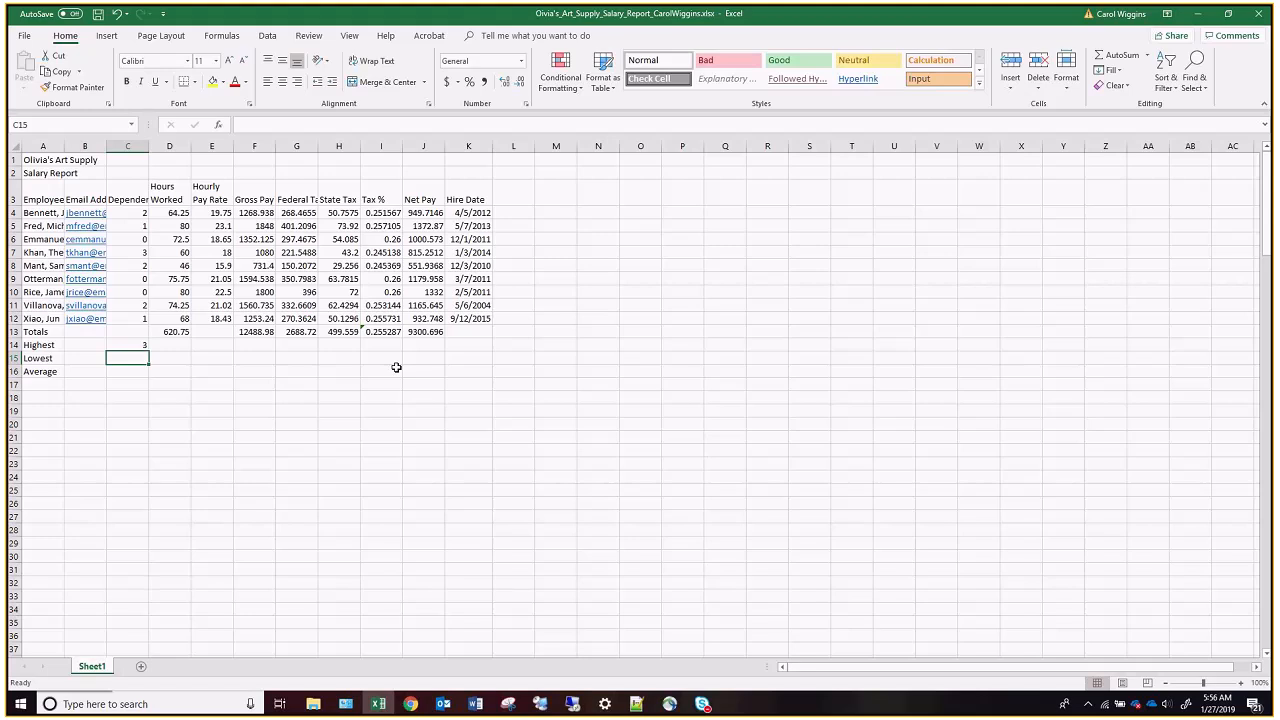
Calculate the lowest number of dependents in cell C15 with the formula =MIN(C4:C12).
type("=min(")
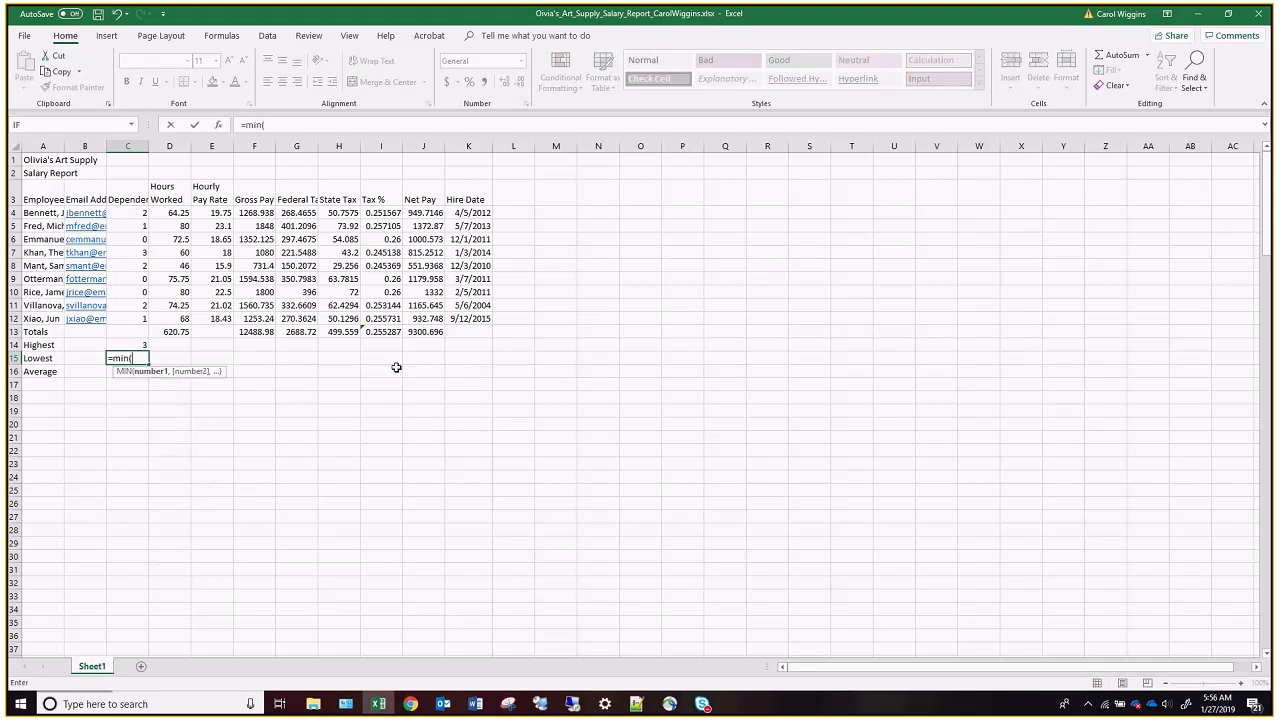
left_click(128, 210)
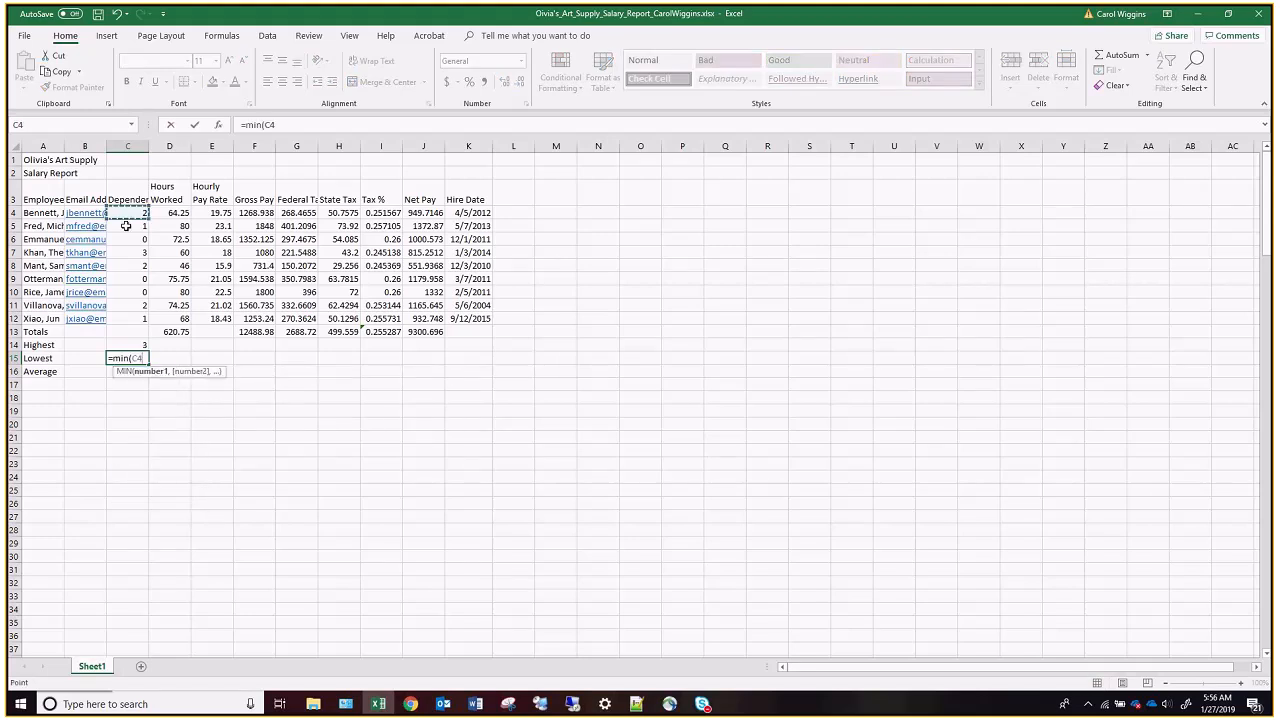
left_click_drag(126, 226, 118, 318)
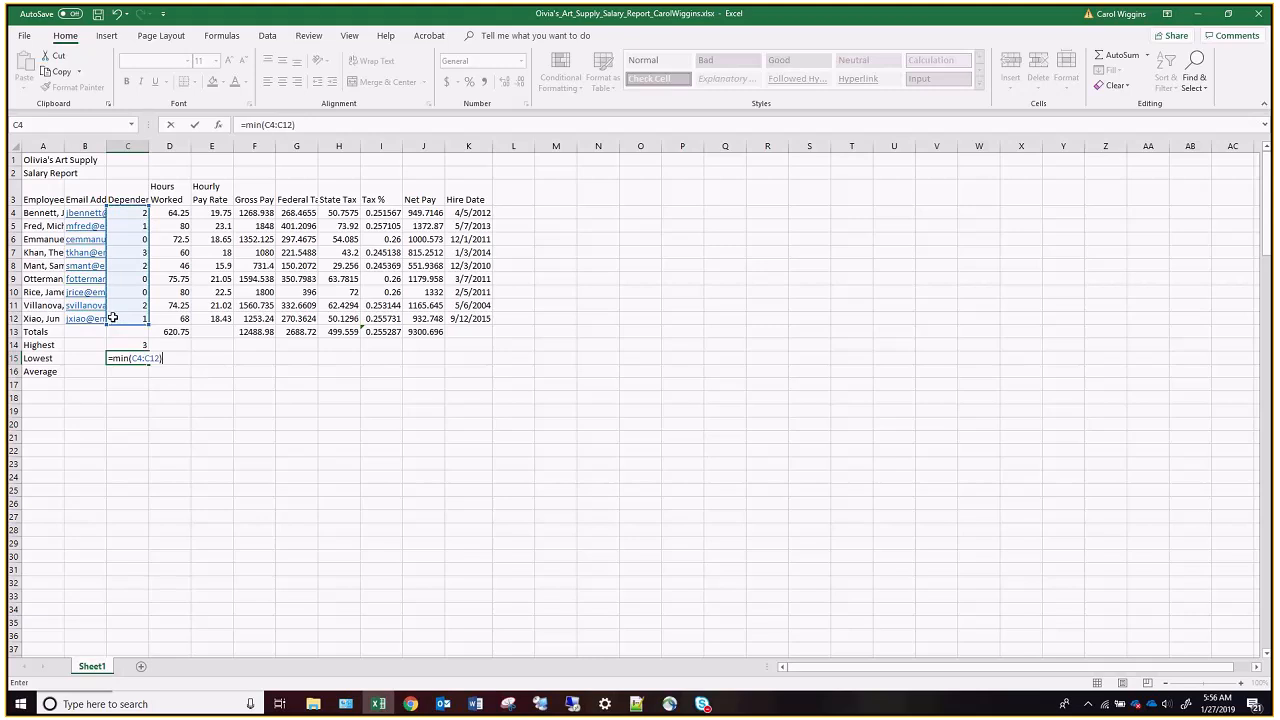
key("Return")
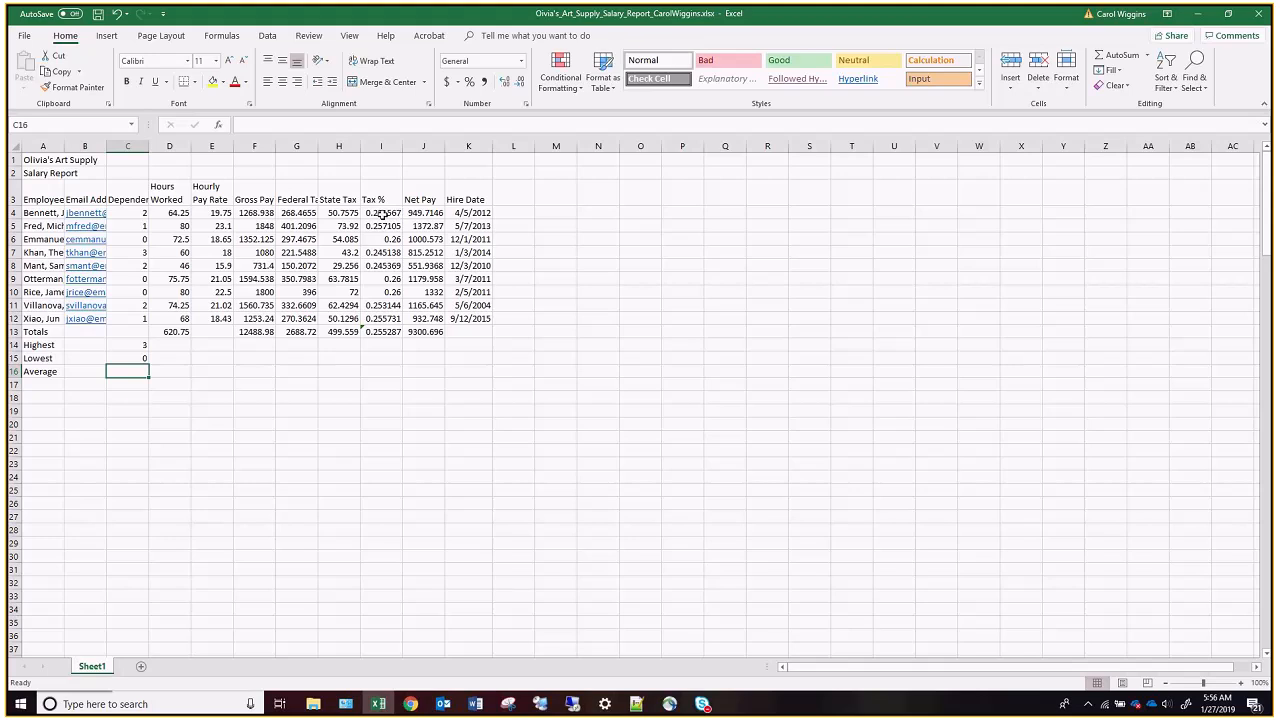
left_click(219, 128)
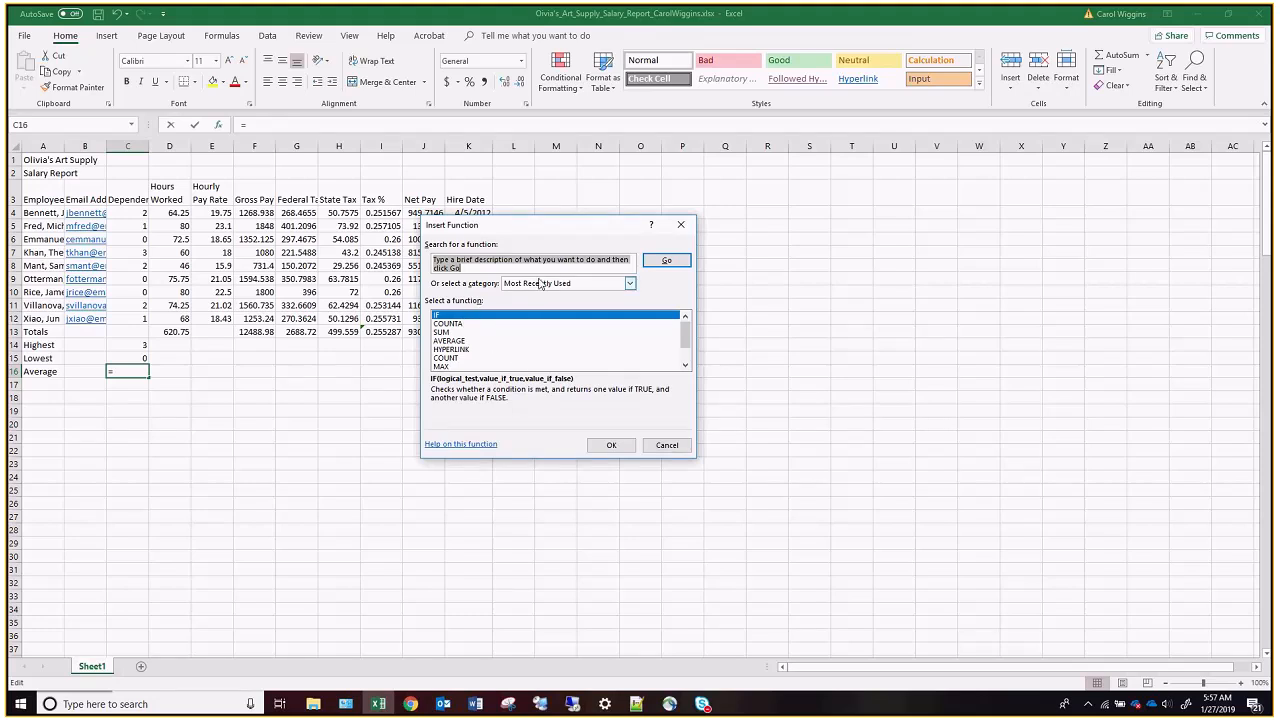
left_click(630, 284)
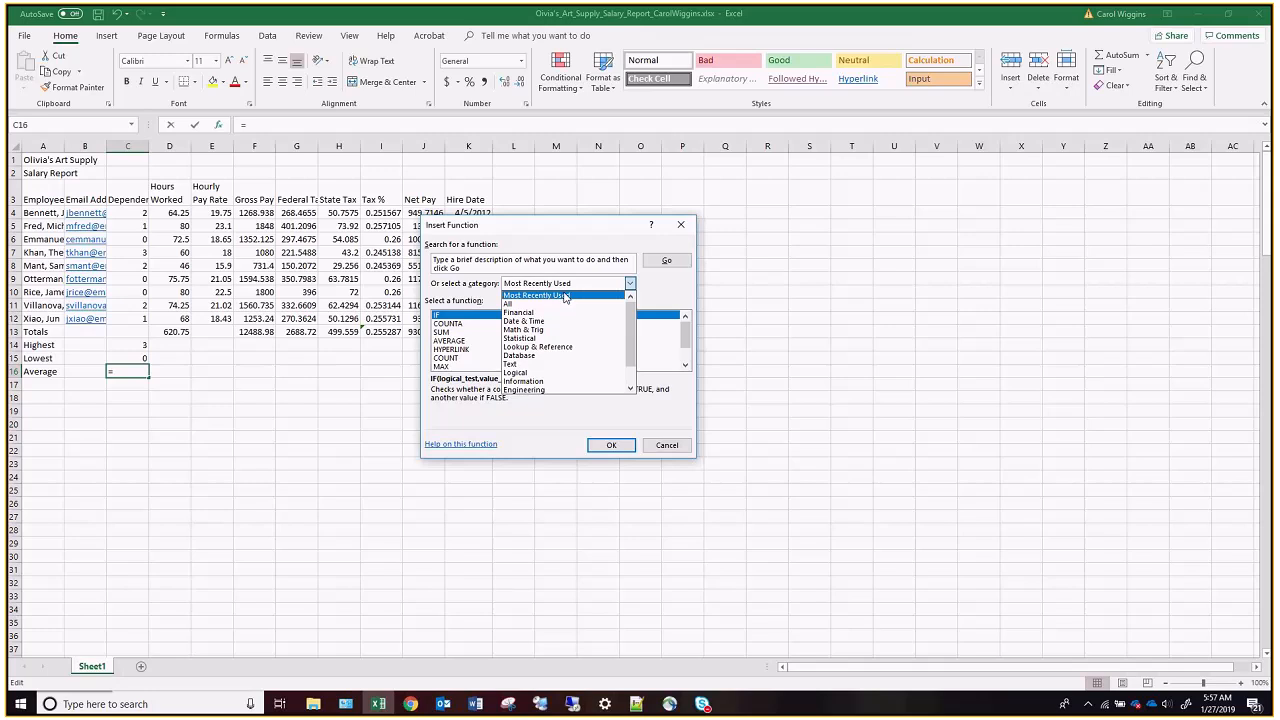
scroll(546, 341, "down", 1)
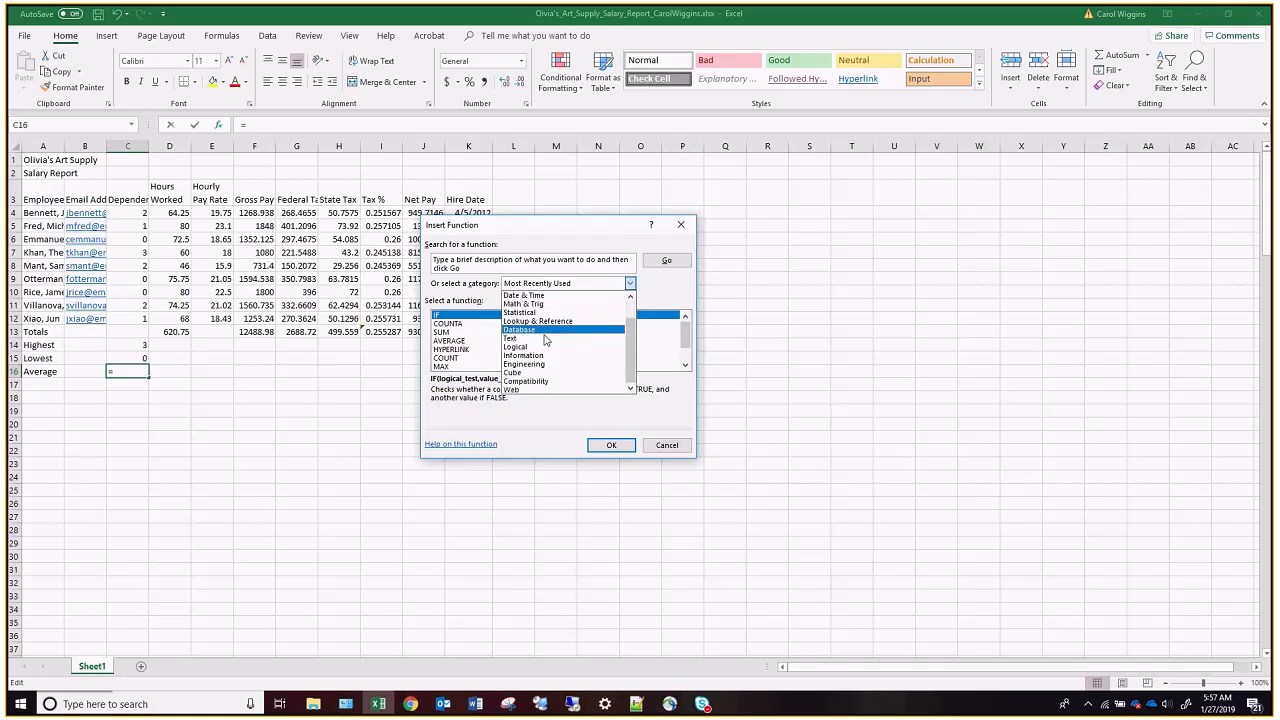
left_click(537, 389)
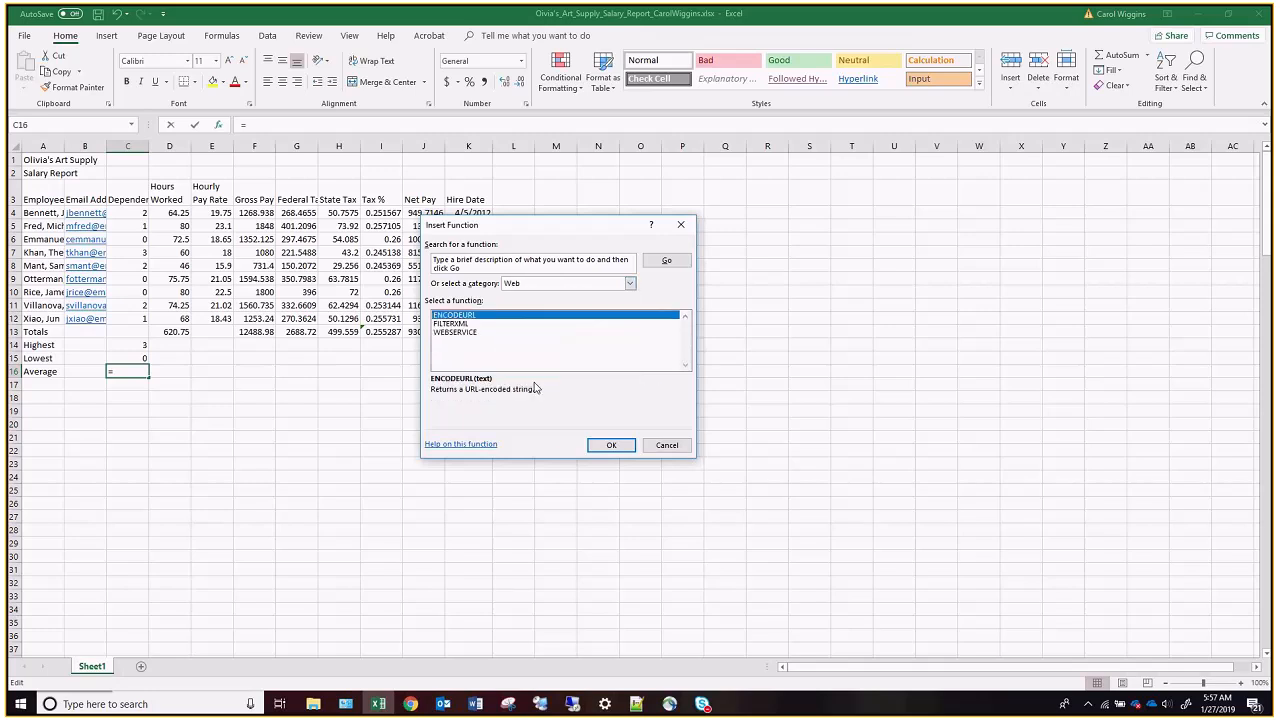
left_click(630, 284)
left_click(546, 314)
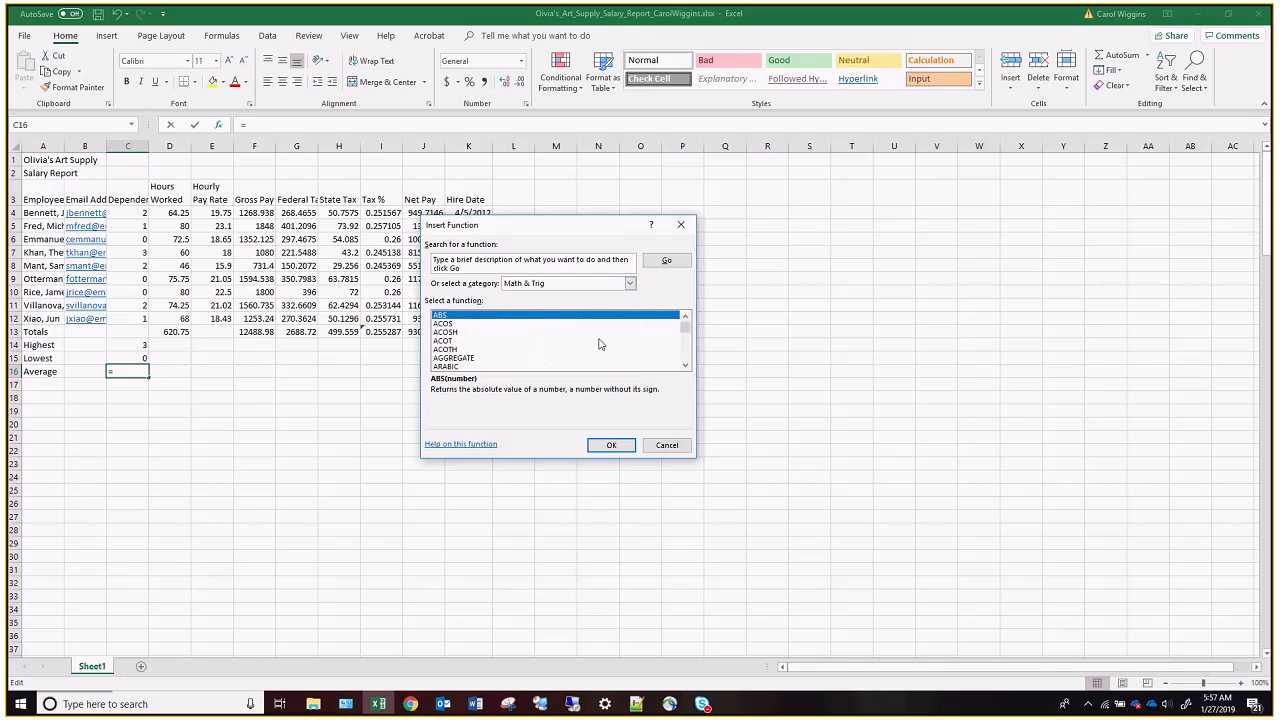
left_click(665, 444)
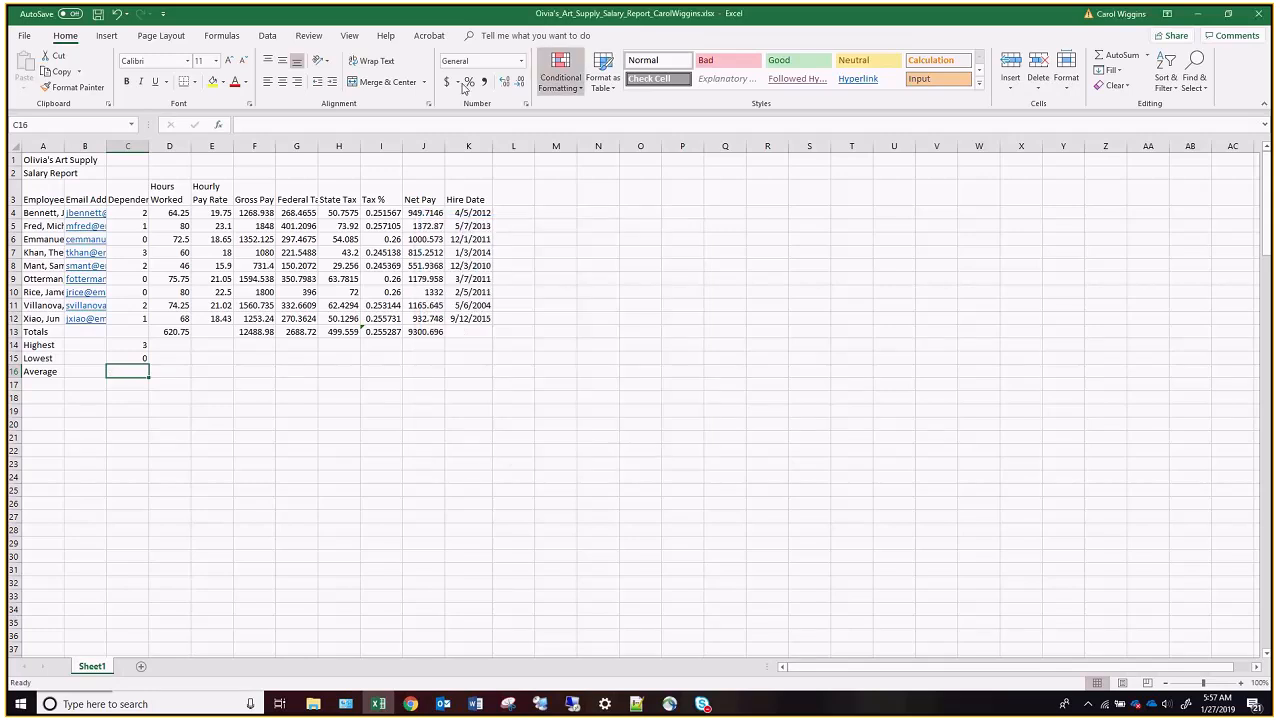
Calculate the average number of dependents in cell C16 by inserting the AVERAGE function over the range C4:C12.
left_click(213, 36)
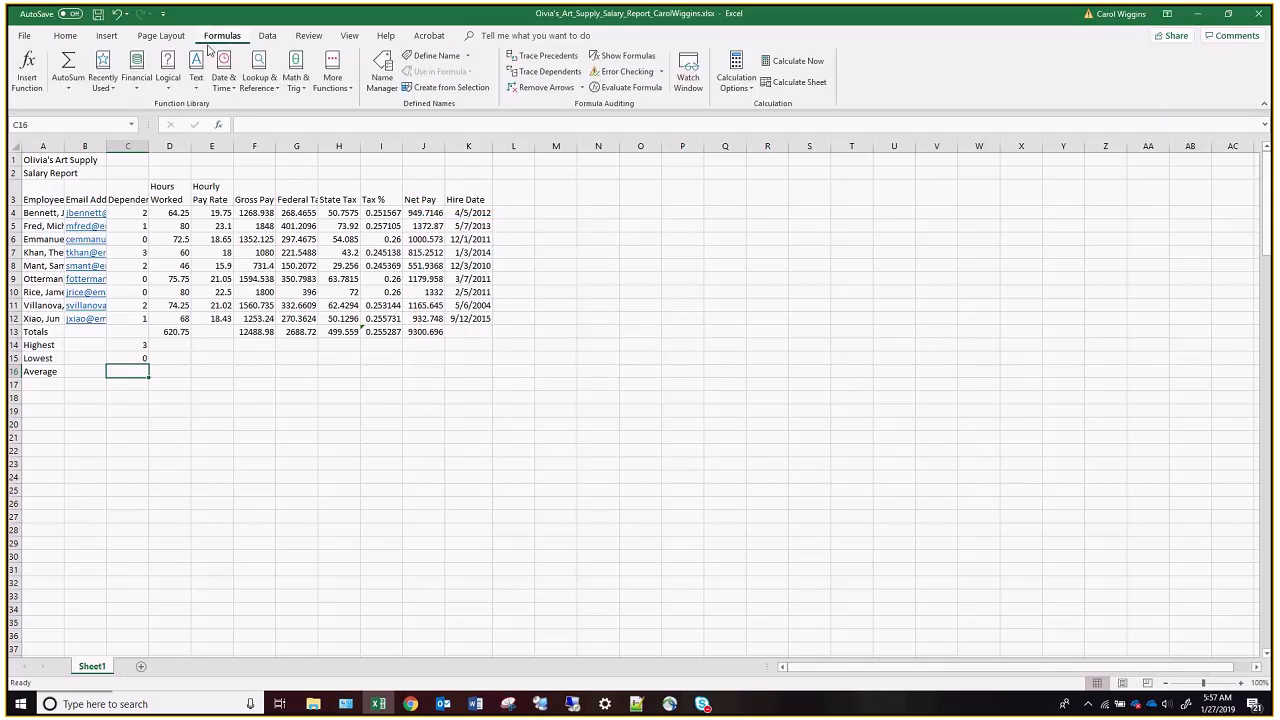
left_click(112, 86)
left_click(140, 90)
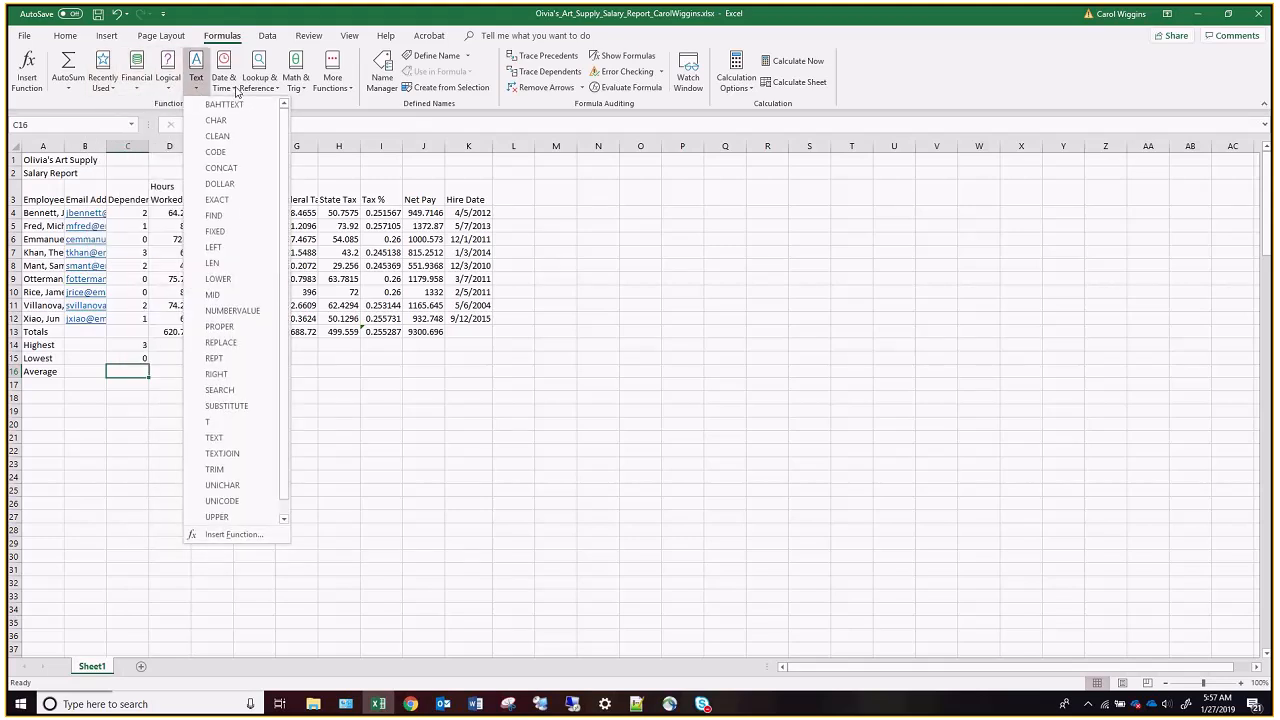
mouse_move(174, 92)
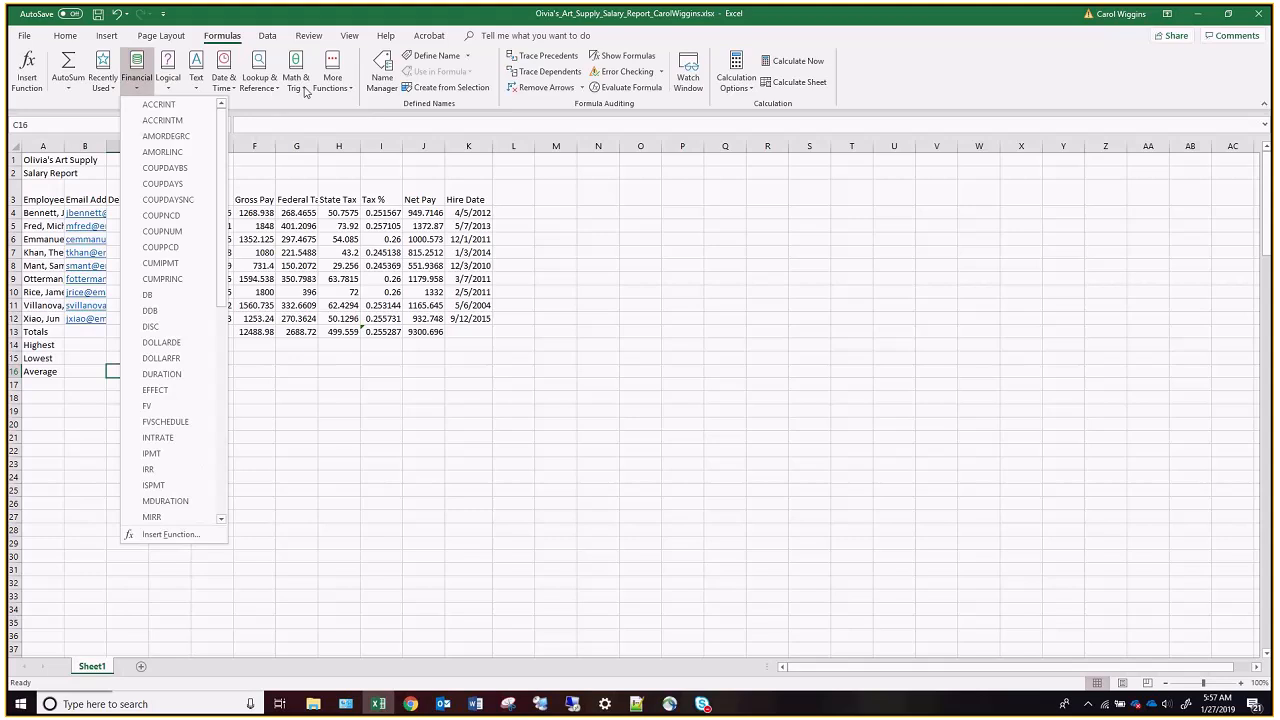
mouse_move(303, 91)
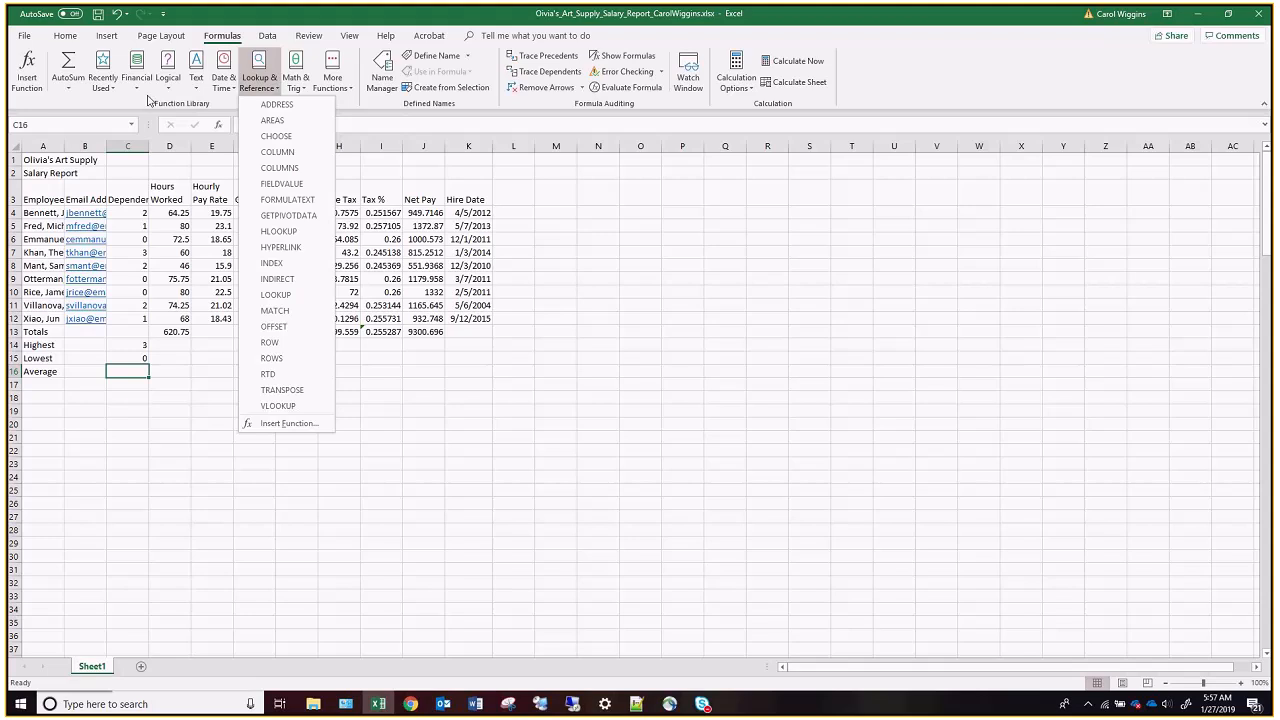
left_click(106, 88)
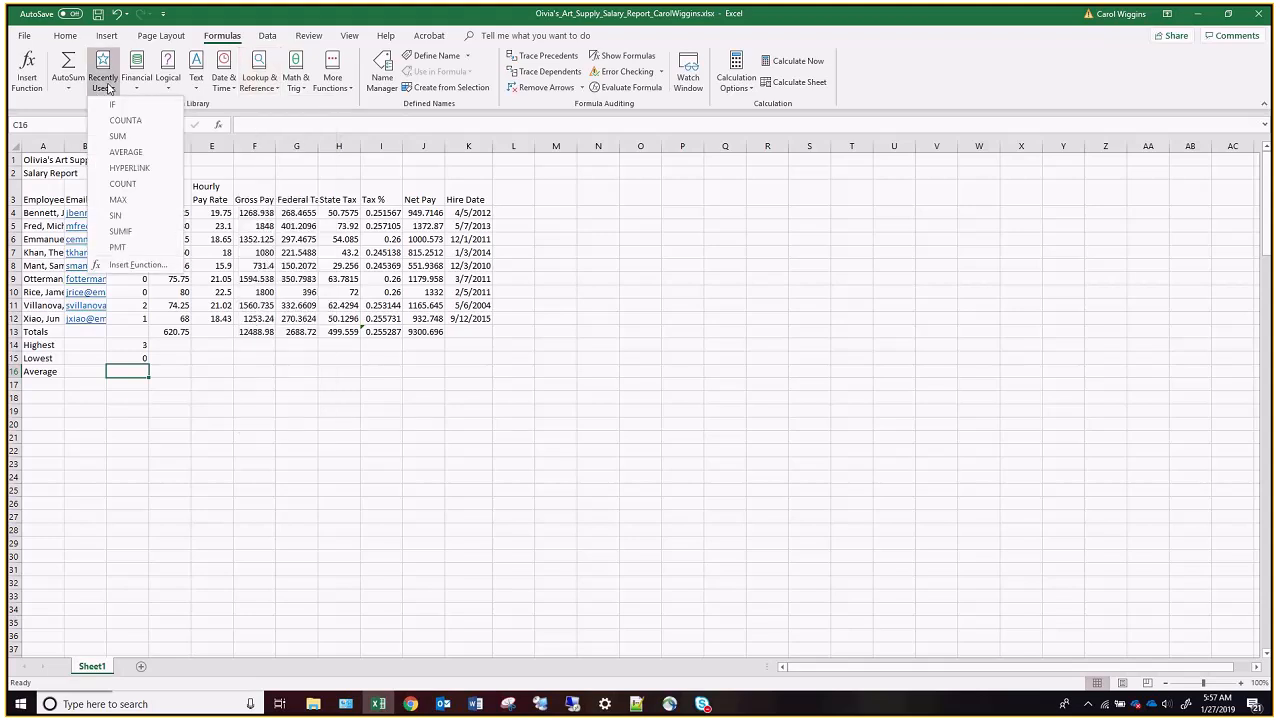
left_click(126, 152)
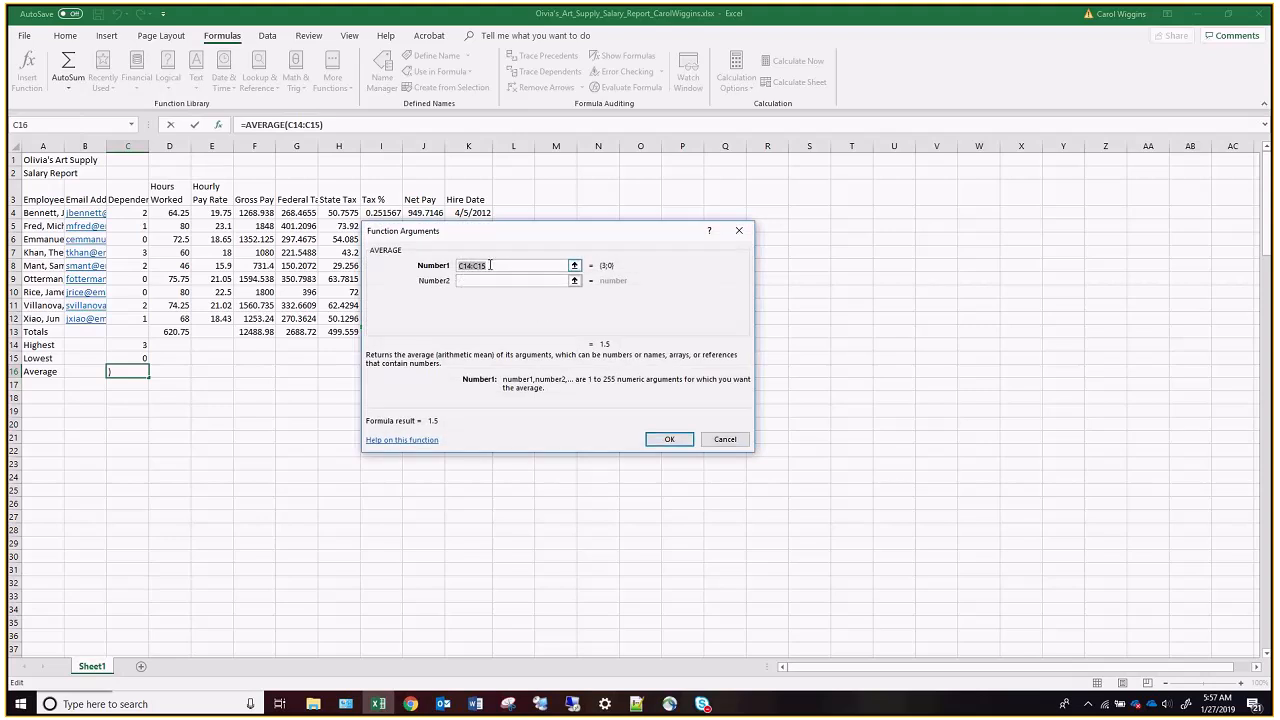
left_click_drag(143, 213, 134, 318)
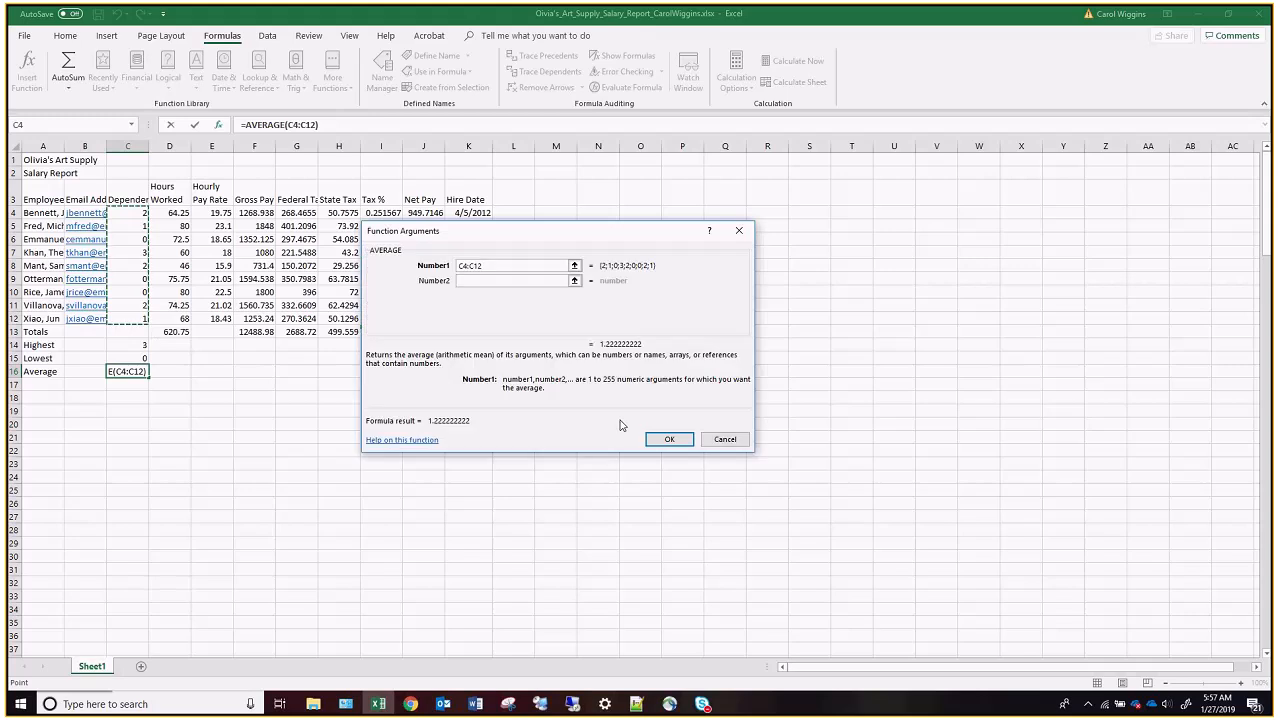
left_click(686, 442)
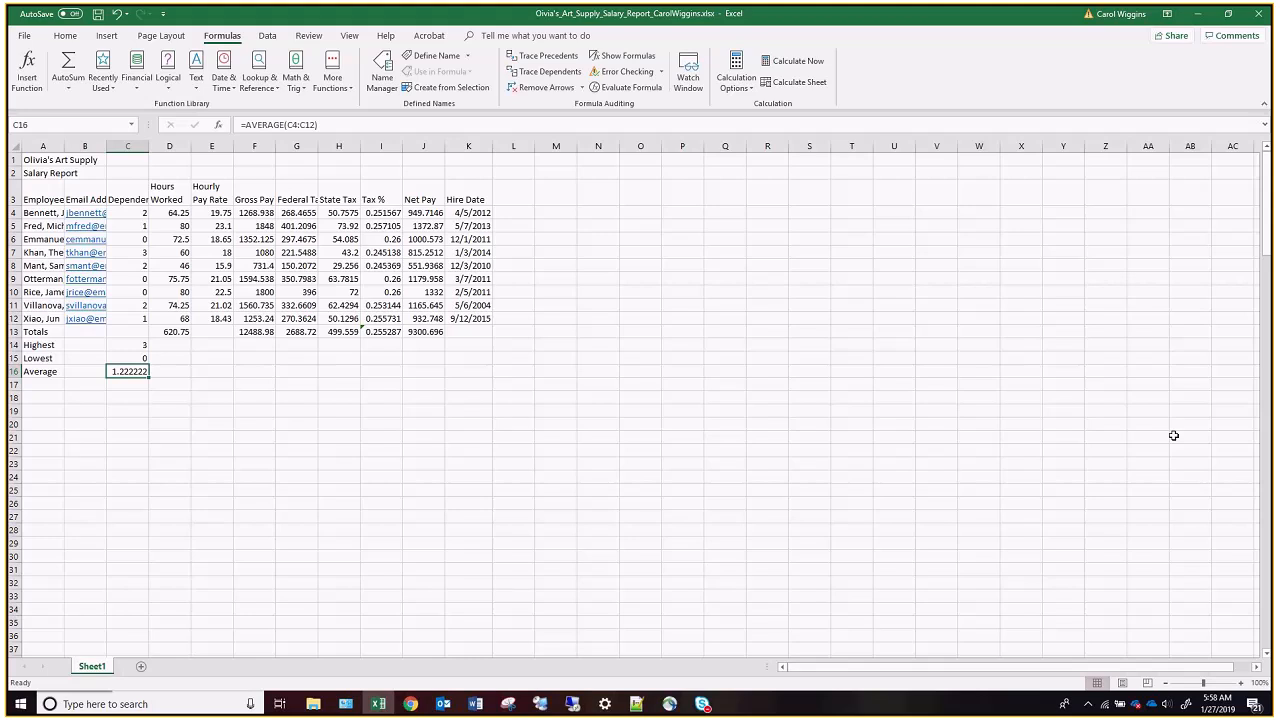
Fill the highest, lowest and average formulas in C14:C16 across through column J.
left_click_drag(135, 347, 139, 371)
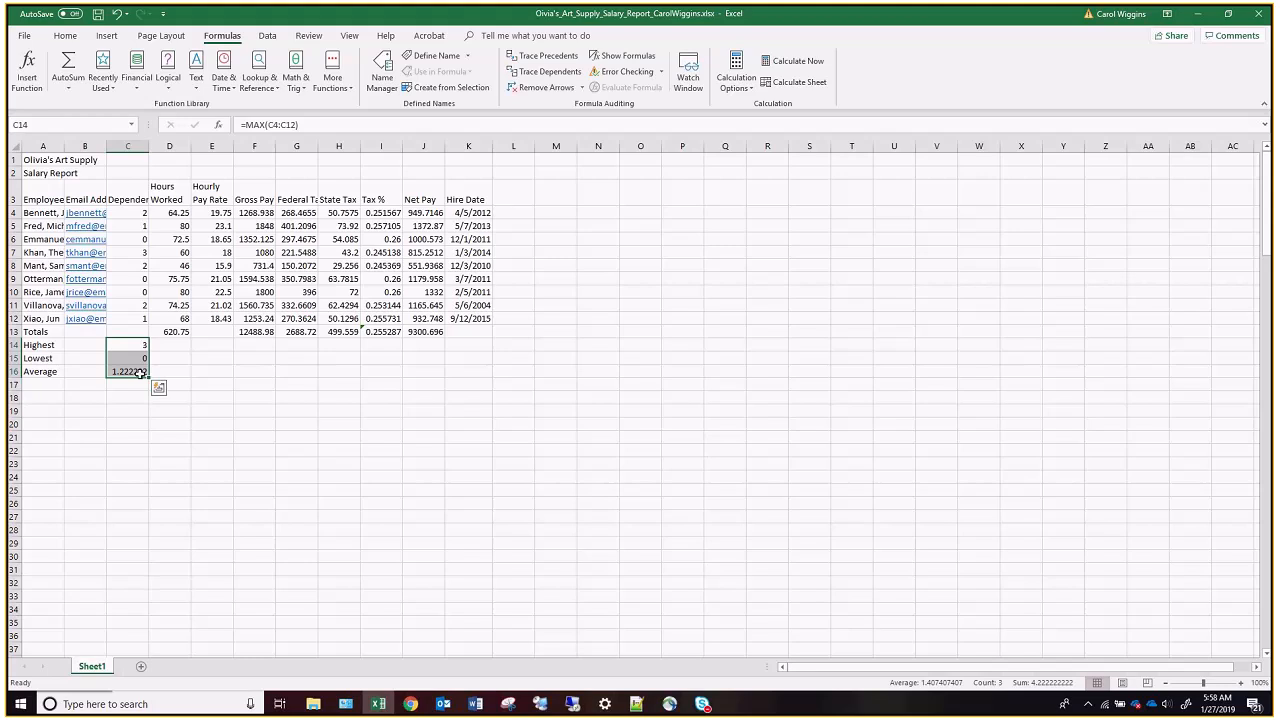
left_click_drag(149, 375, 441, 383)
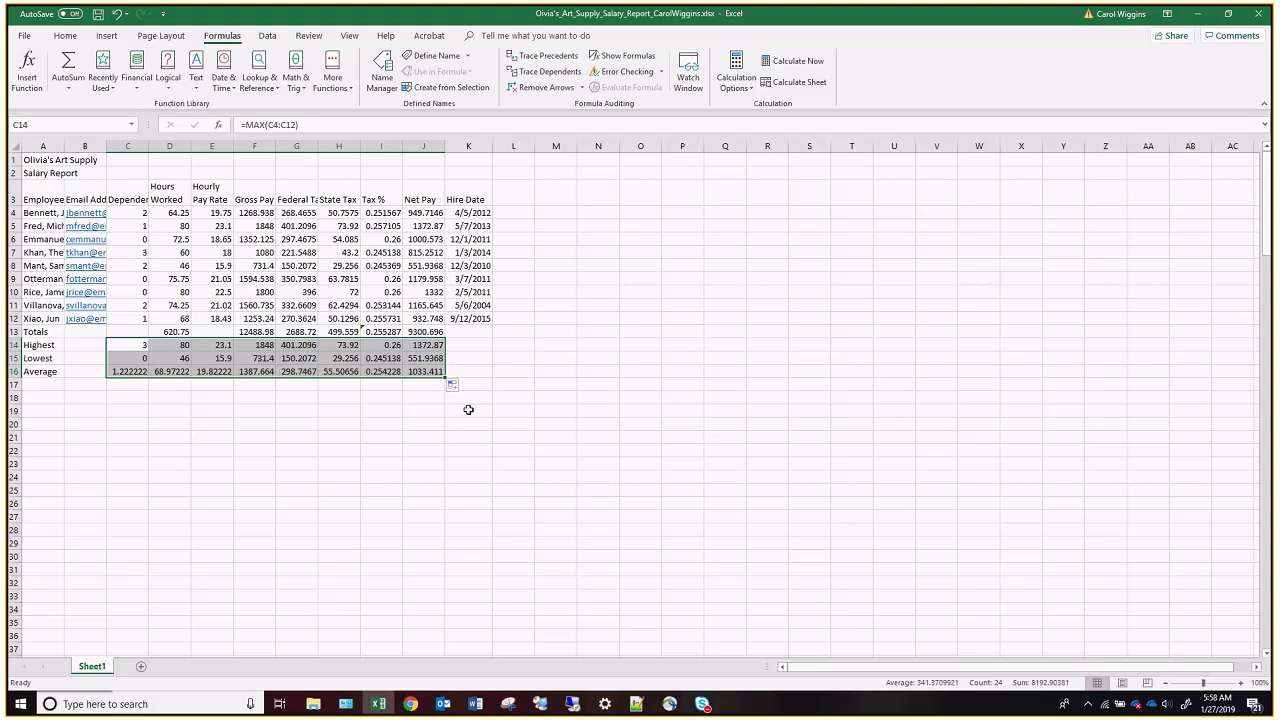
Delete the Tax % average formula from cell I16 and save the workbook.
left_click(395, 372)
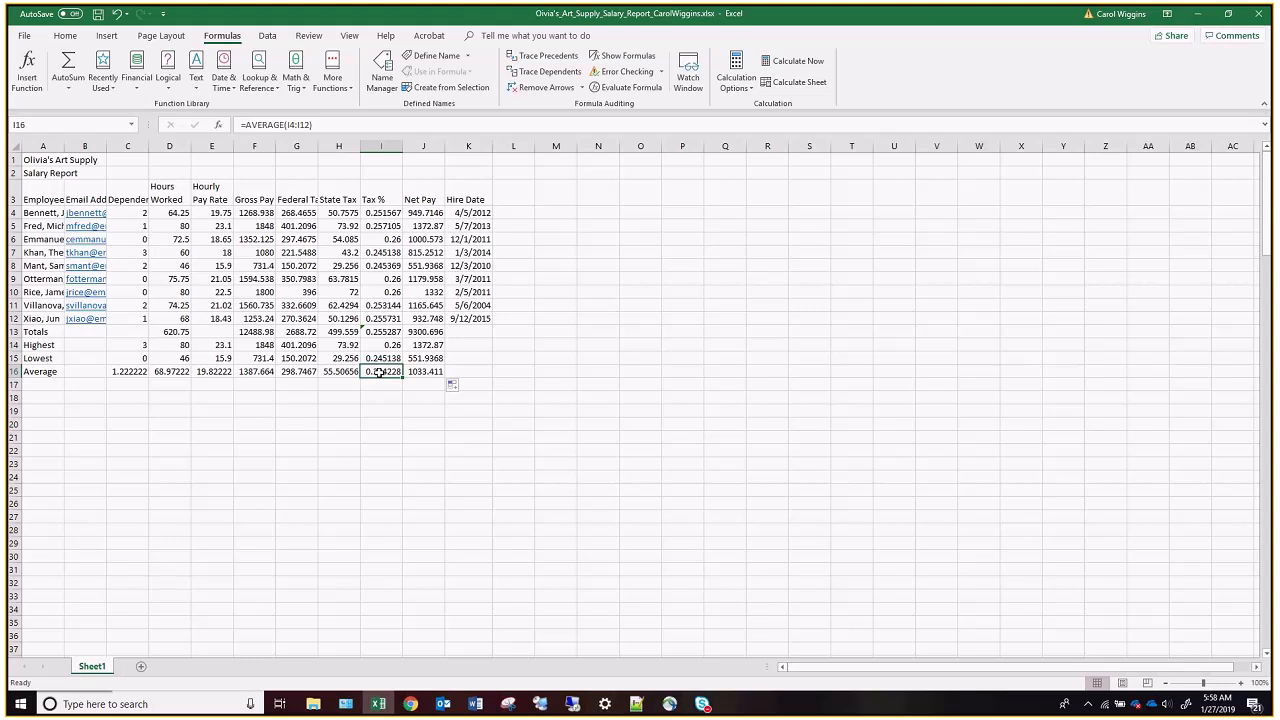
key("Delete")
left_click(99, 14)
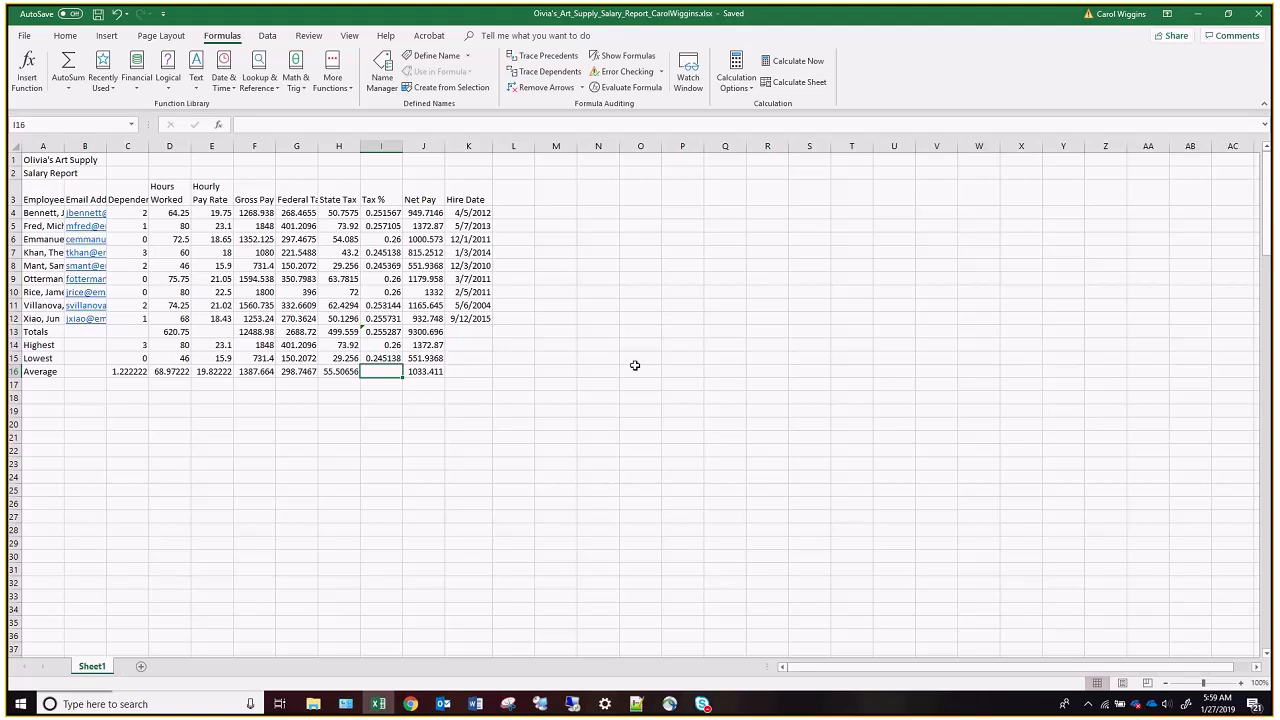
Examine the Tax % formula in cell I4 and the cells it references, leaving the formula as it is.
left_click(383, 213)
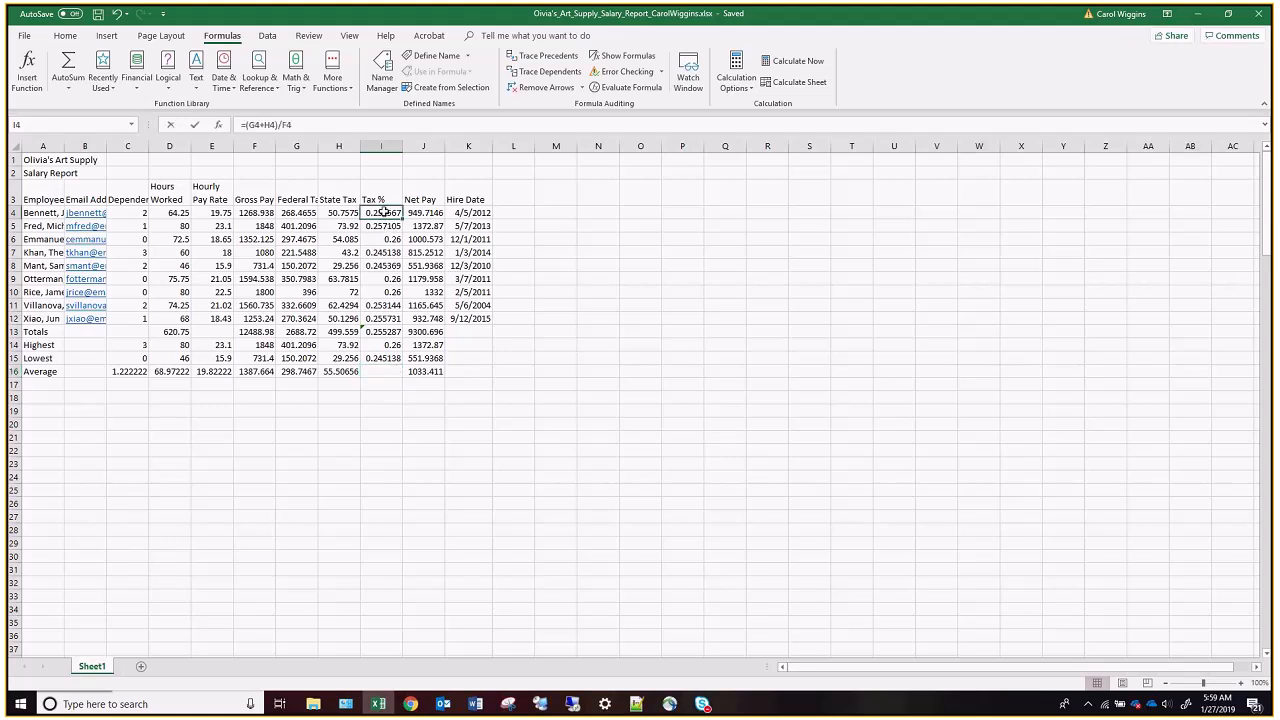
double_click(383, 213)
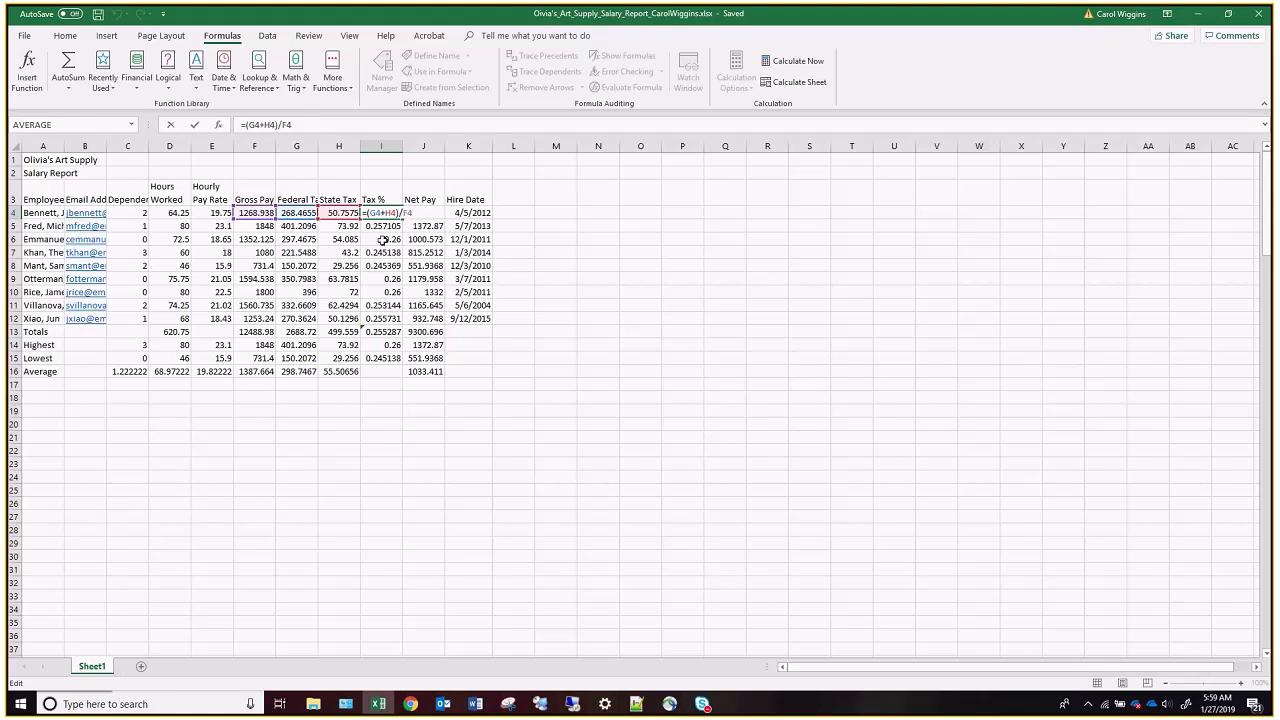
left_click_drag(211, 186, 211, 213)
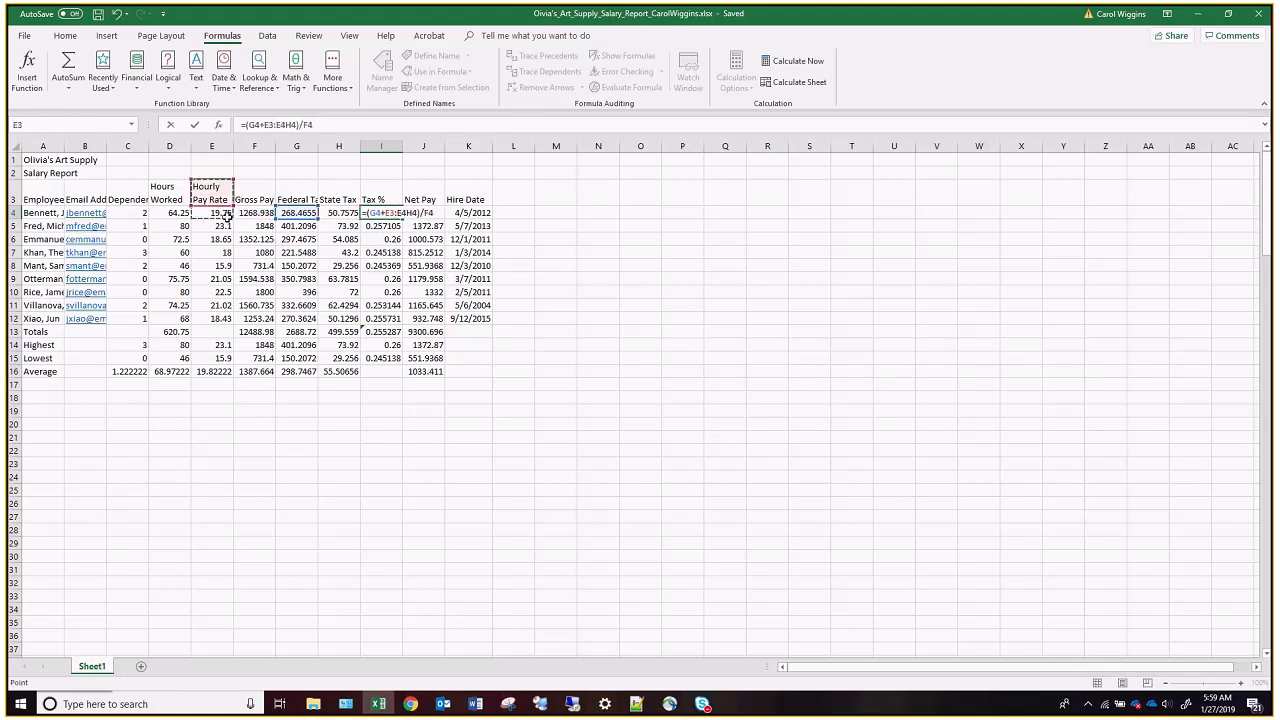
key("BackSpace")
key("BackSpace")
key("BackSpace")
key("BackSpace")
key("BackSpace")
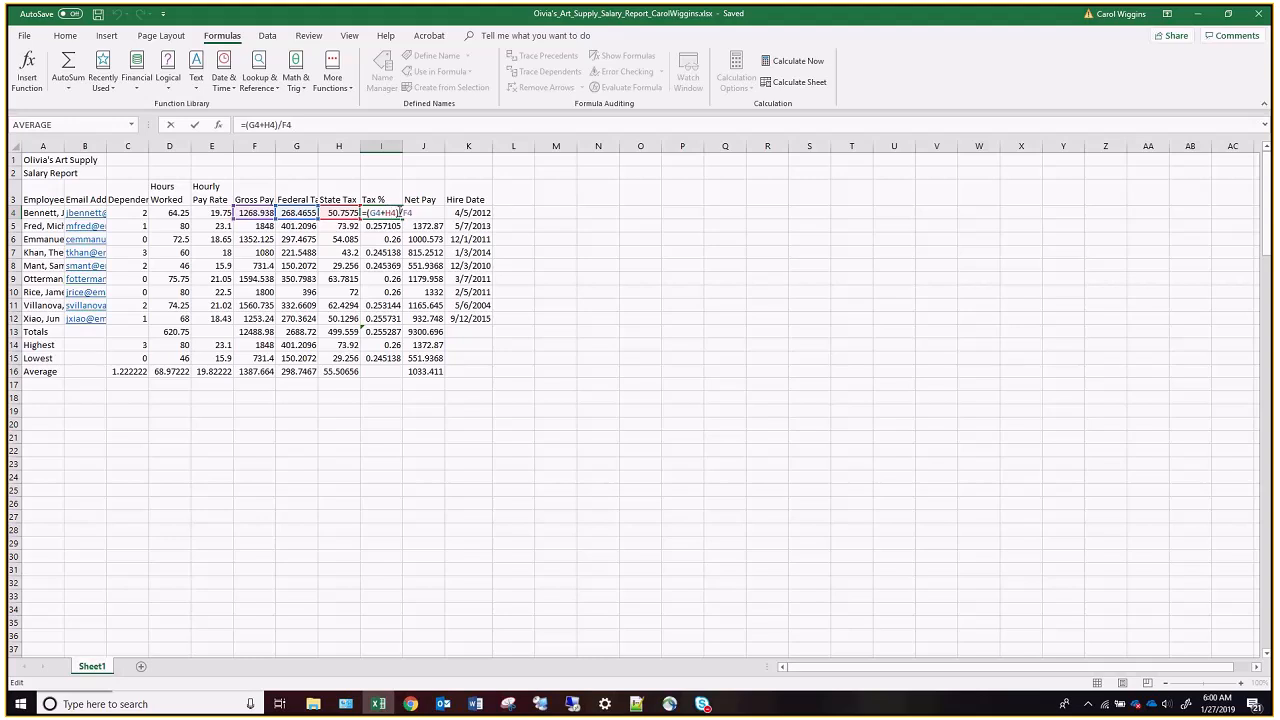
left_click_drag(212, 305, 212, 292)
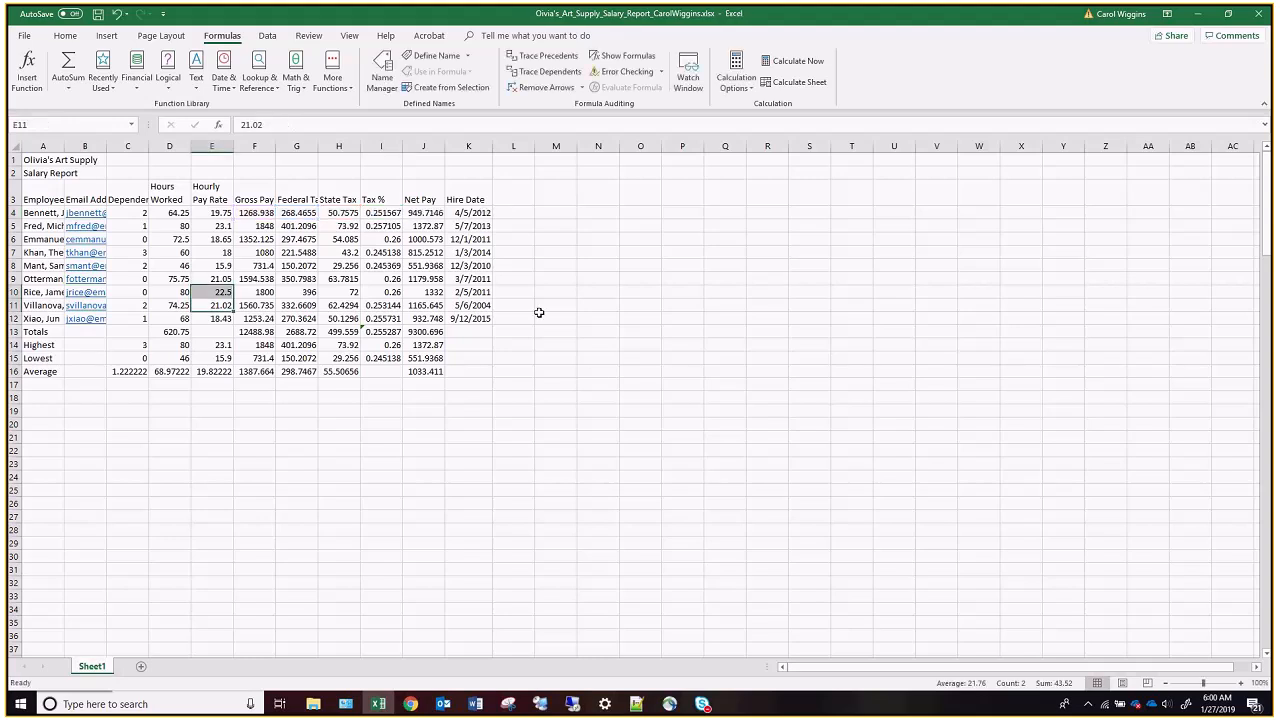
left_click(381, 213)
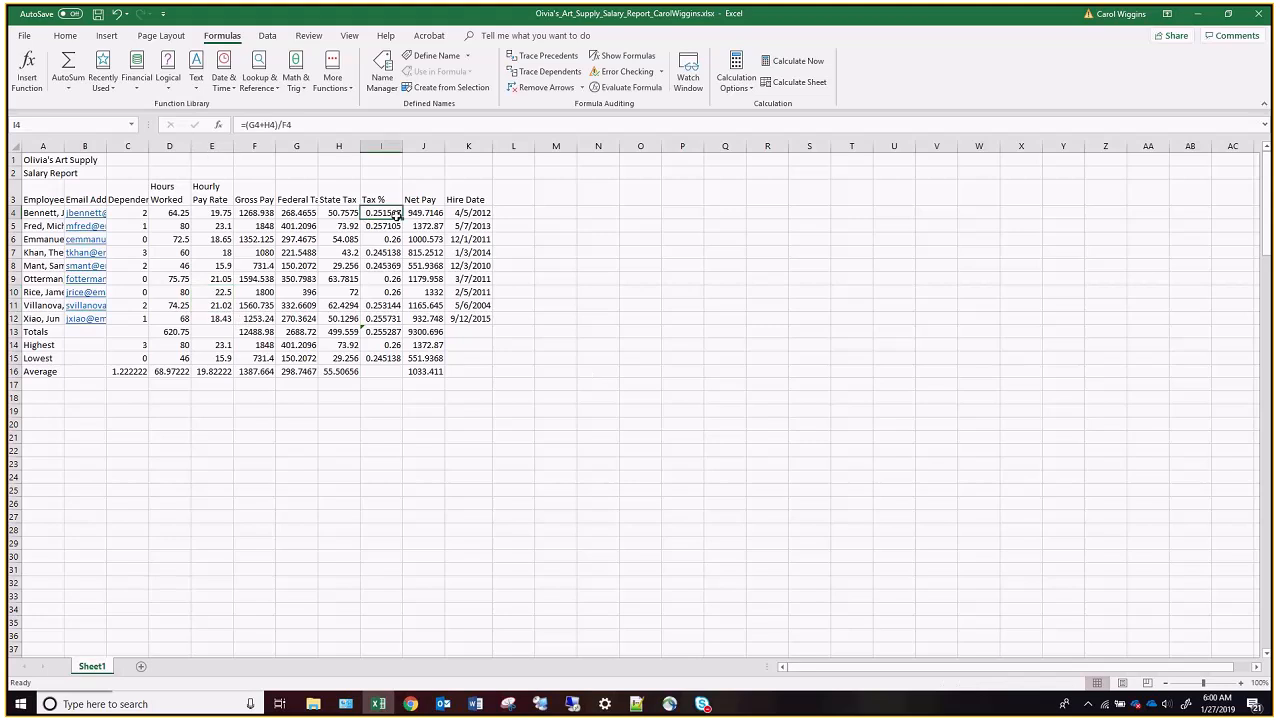
key("F2")
left_click(308, 278)
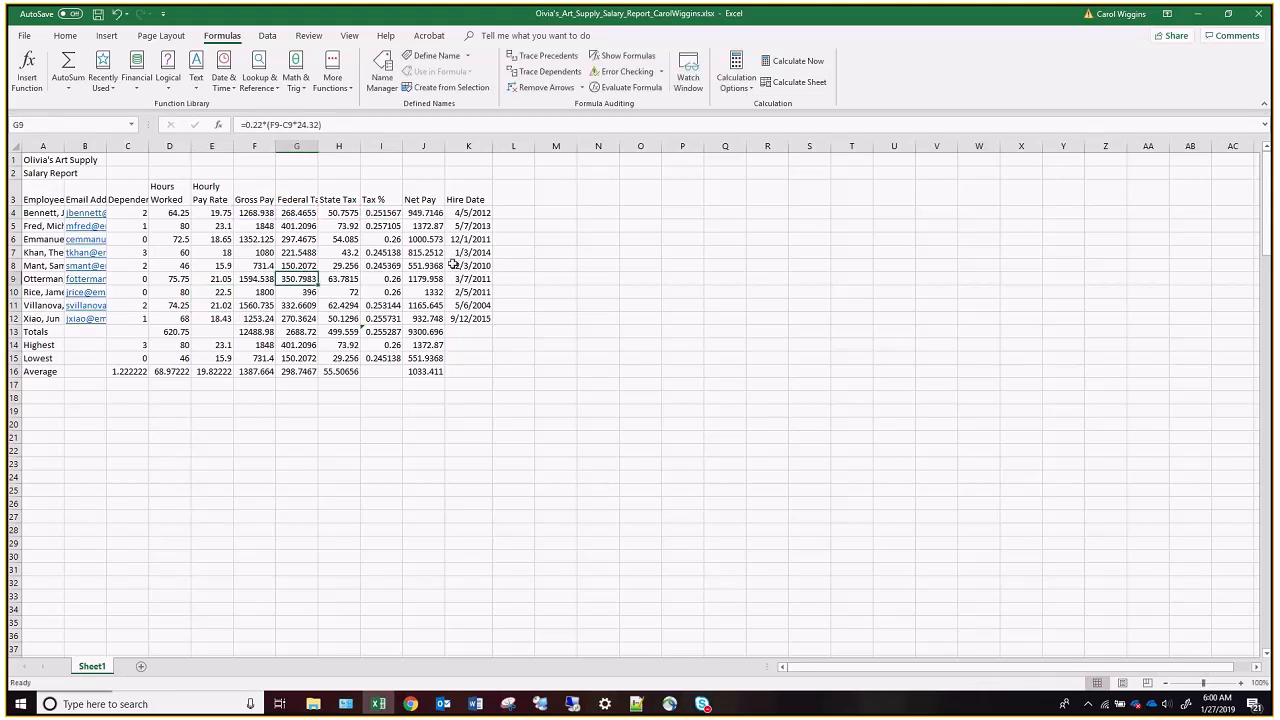
double_click(392, 214)
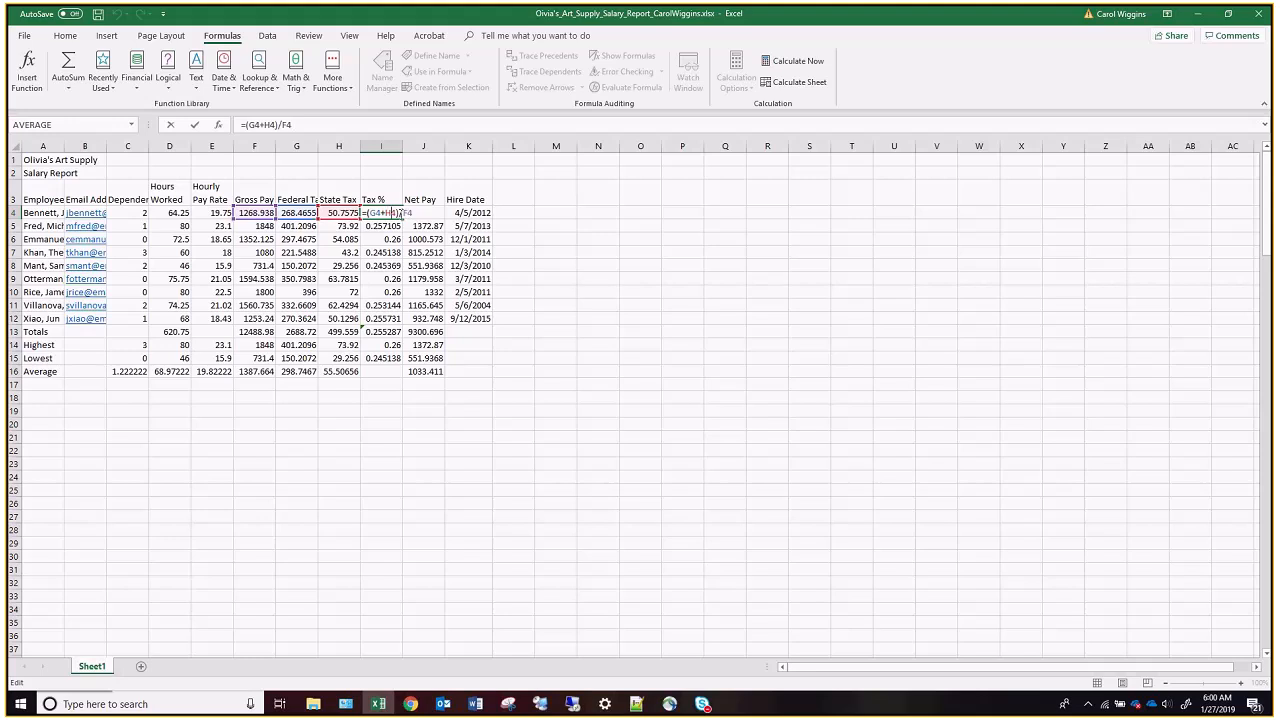
key("ctrl+Return")
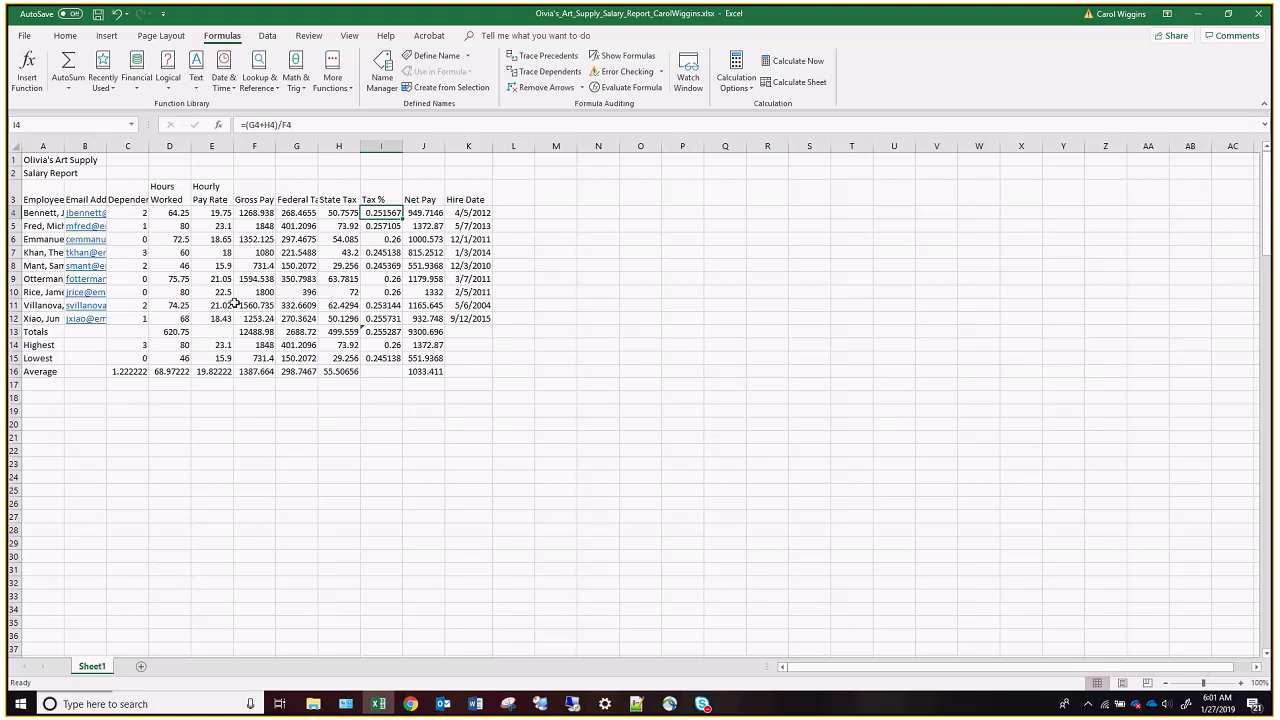
Apply the Ion theme to the workbook.
left_click(161, 35)
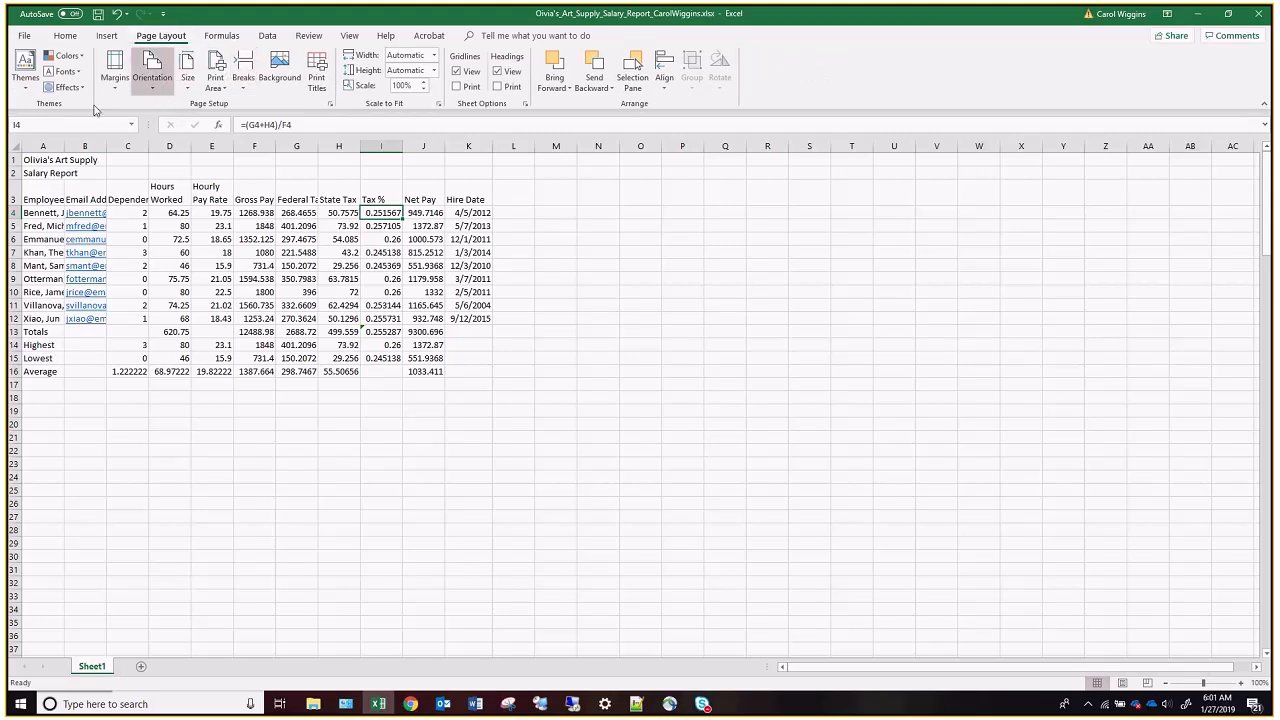
left_click(32, 88)
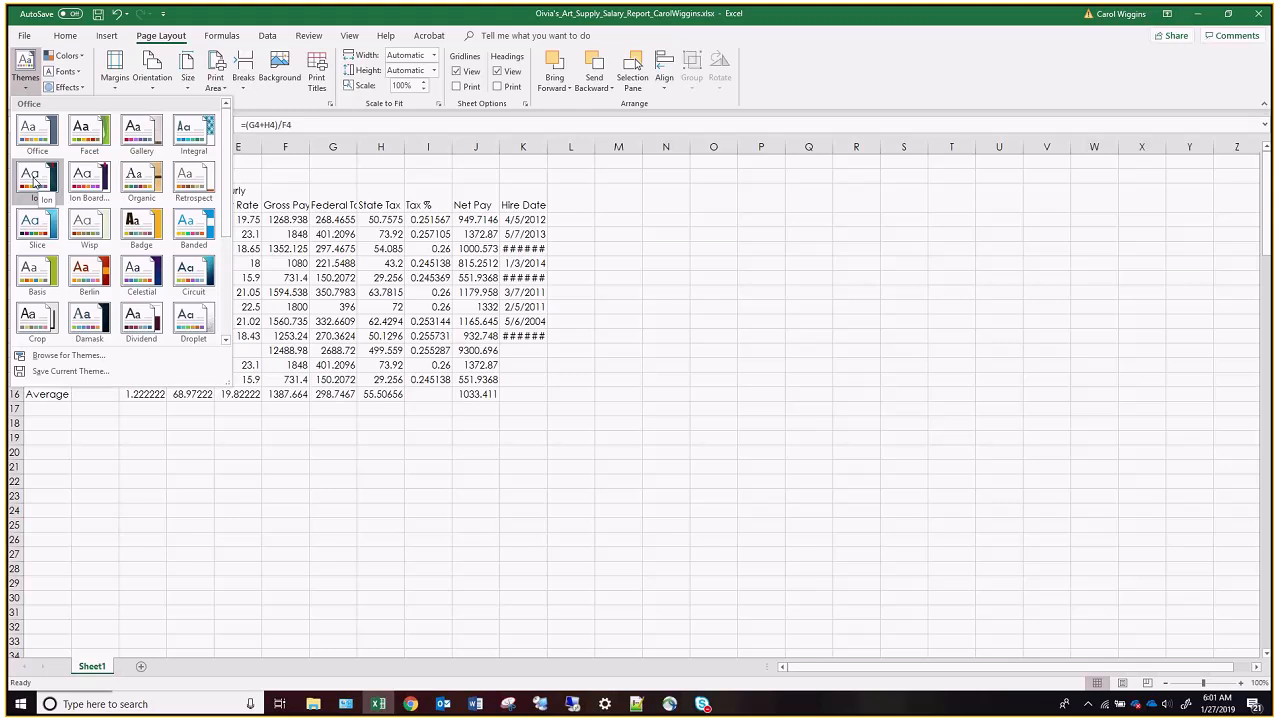
key("Escape")
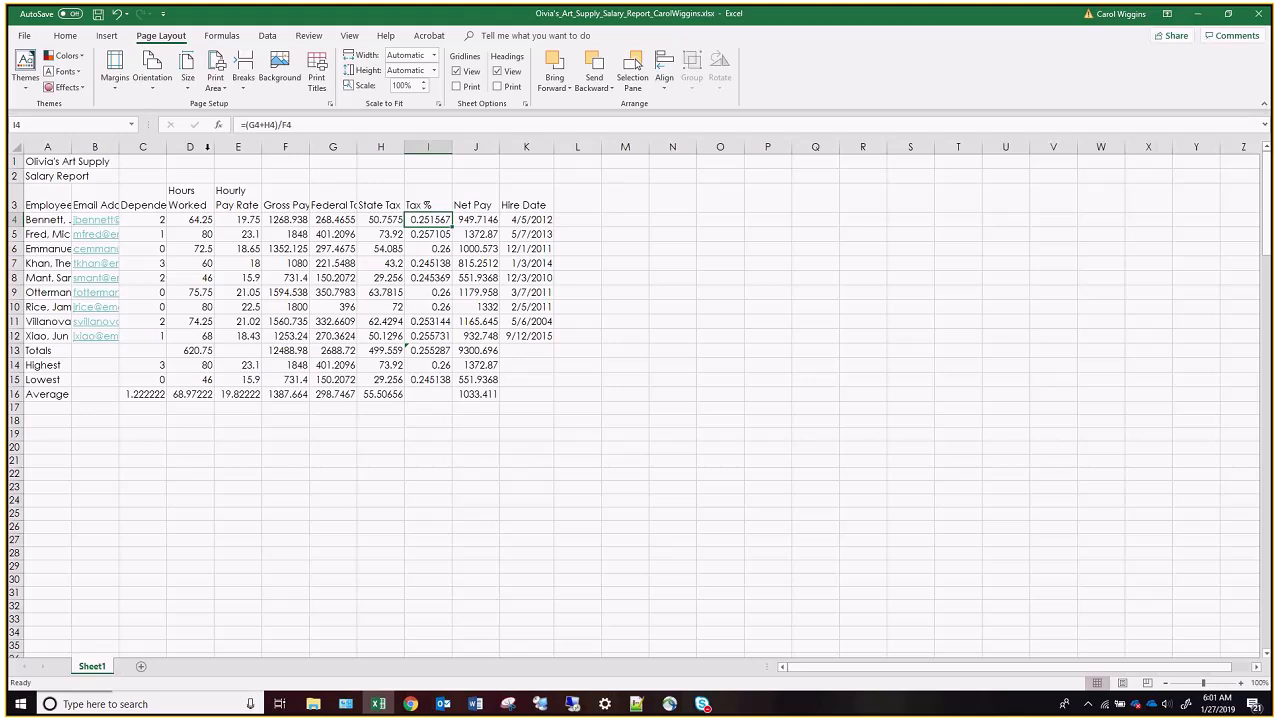
Merge and center the company title across A1:K1 and the Salary Report subtitle across A2:K2.
left_click_drag(60, 166, 521, 158)
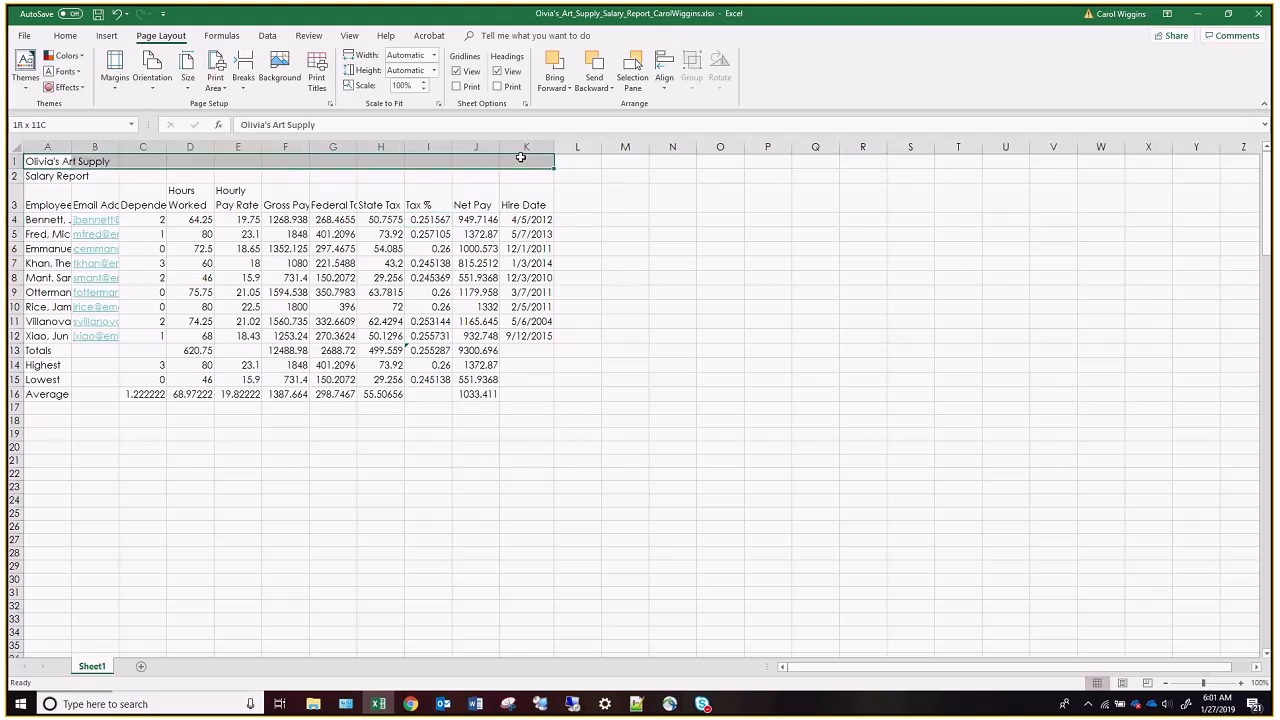
left_click(72, 38)
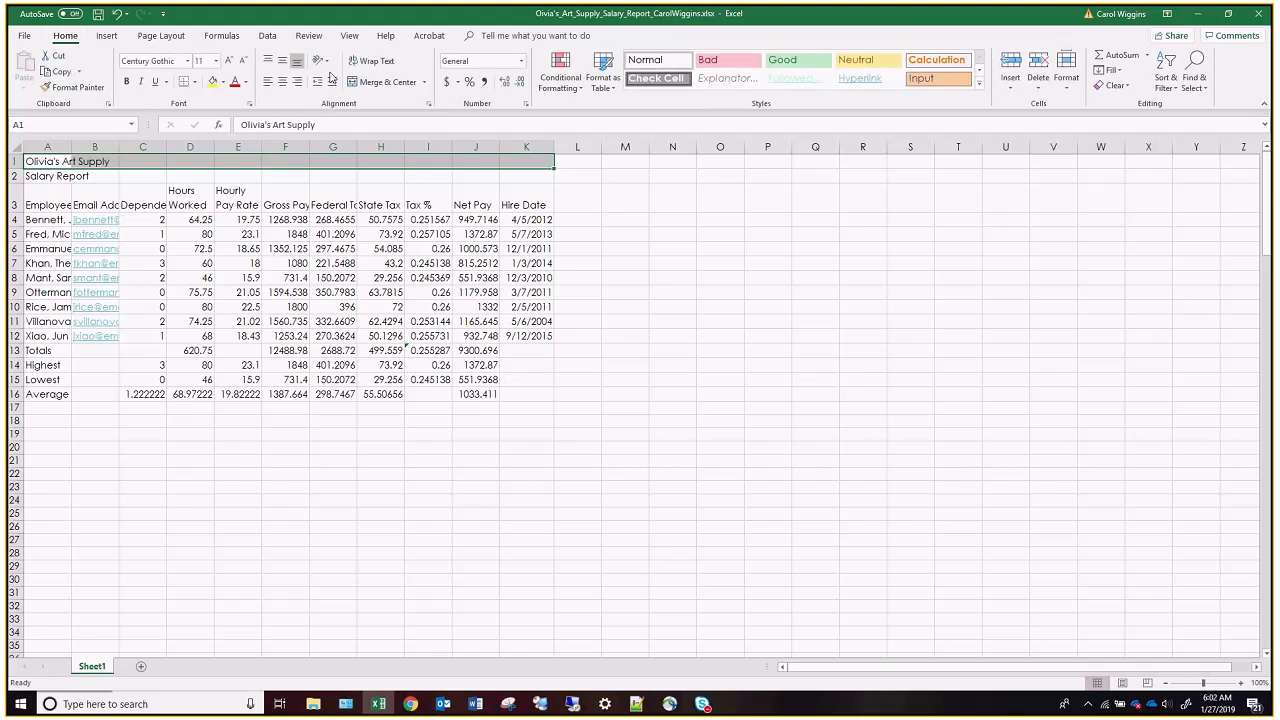
left_click(387, 84)
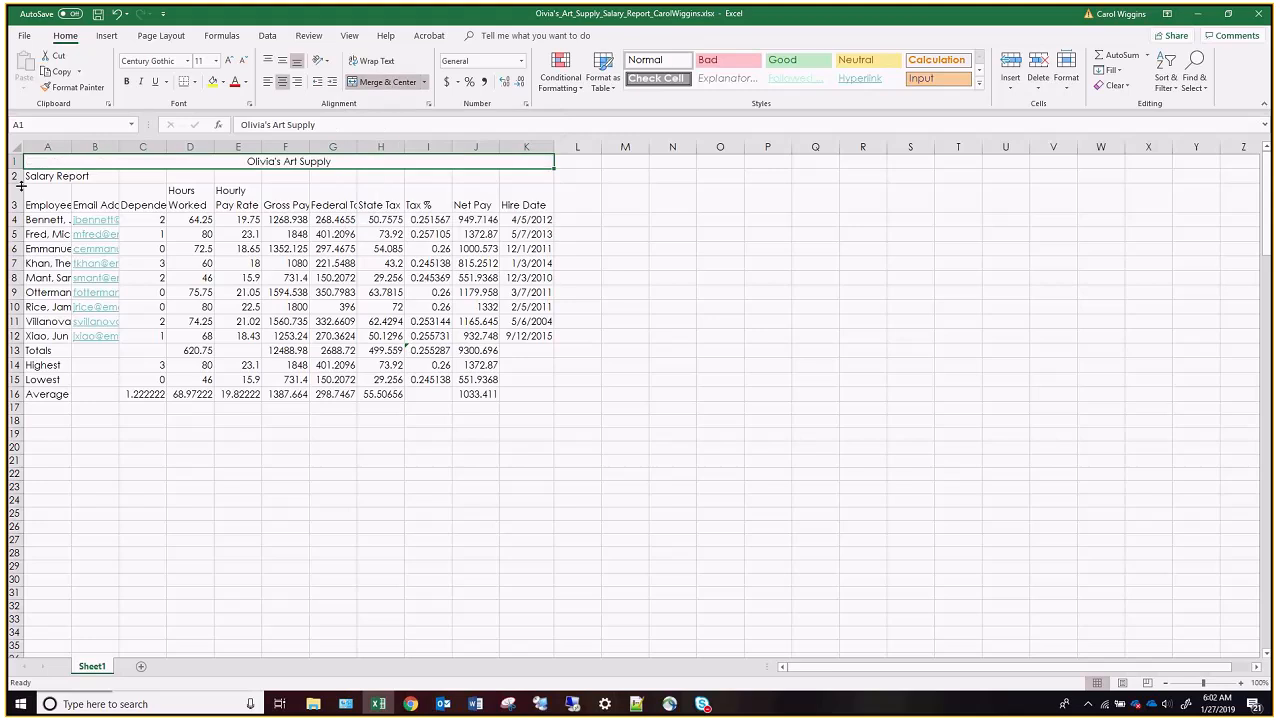
left_click_drag(35, 176, 530, 178)
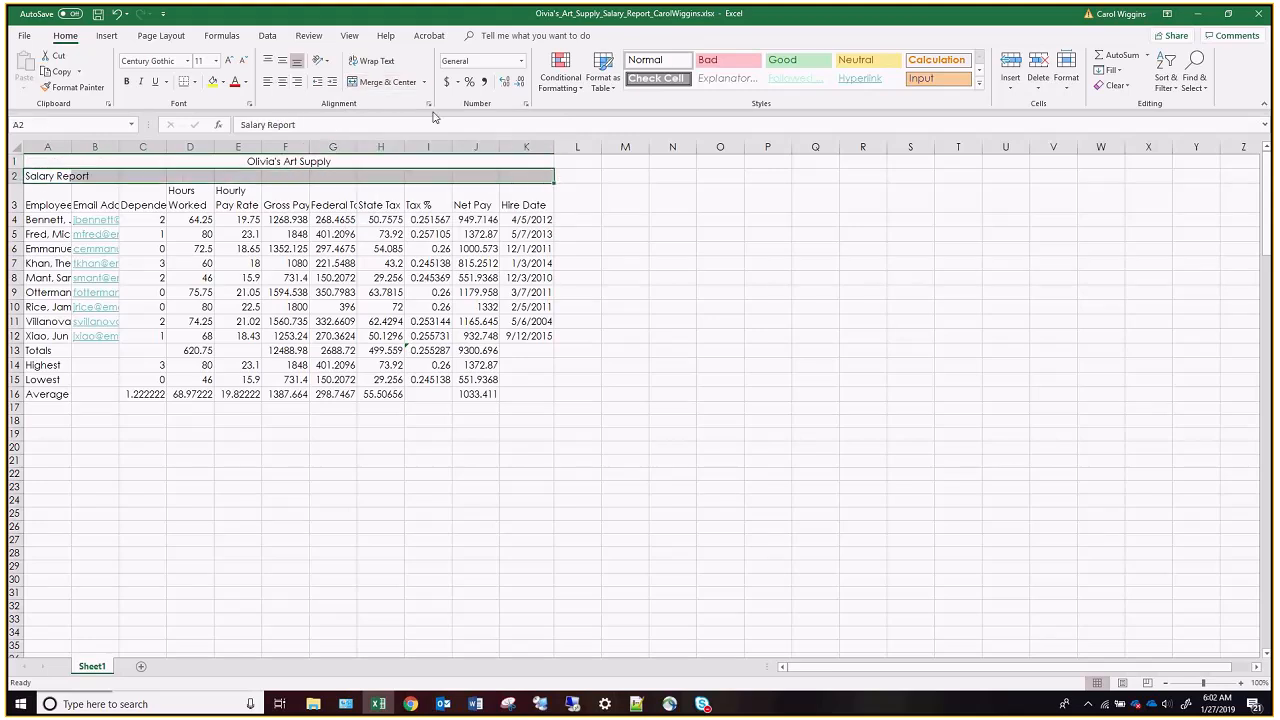
left_click(395, 82)
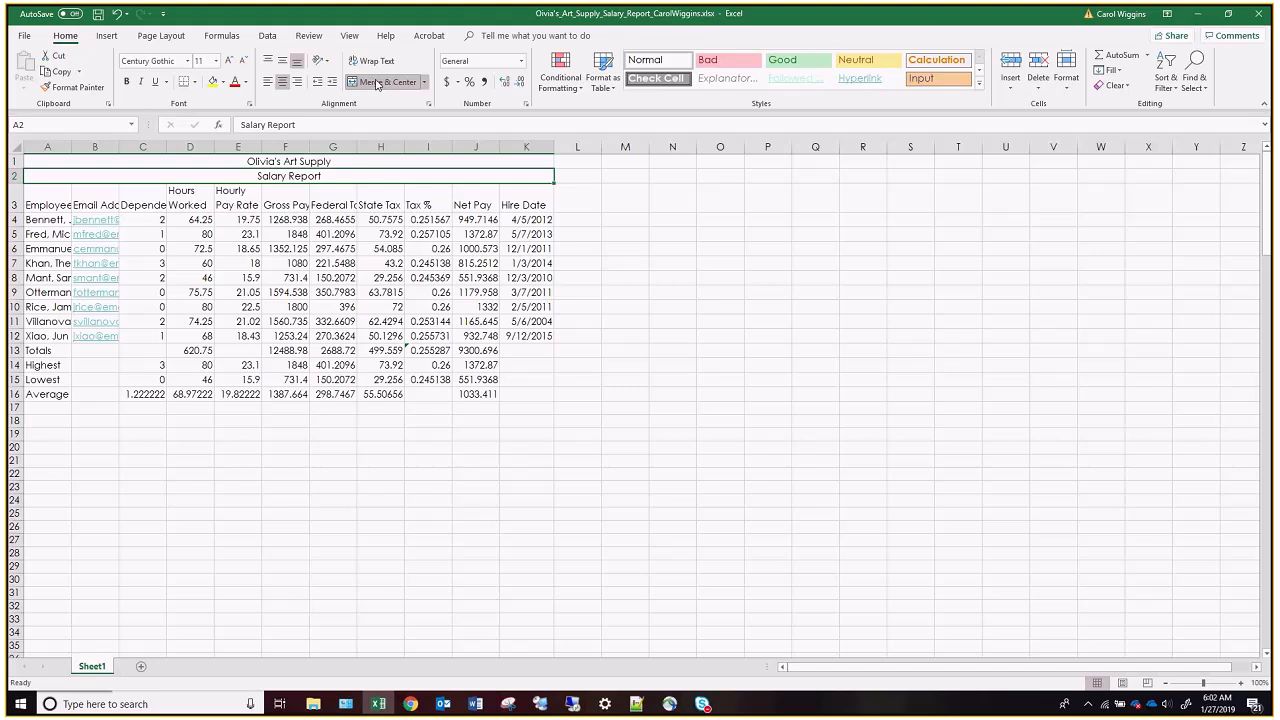
Apply the Title cell style to both title rows and reduce the Salary Report subtitle to font size 16.
left_click_drag(346, 163, 347, 175)
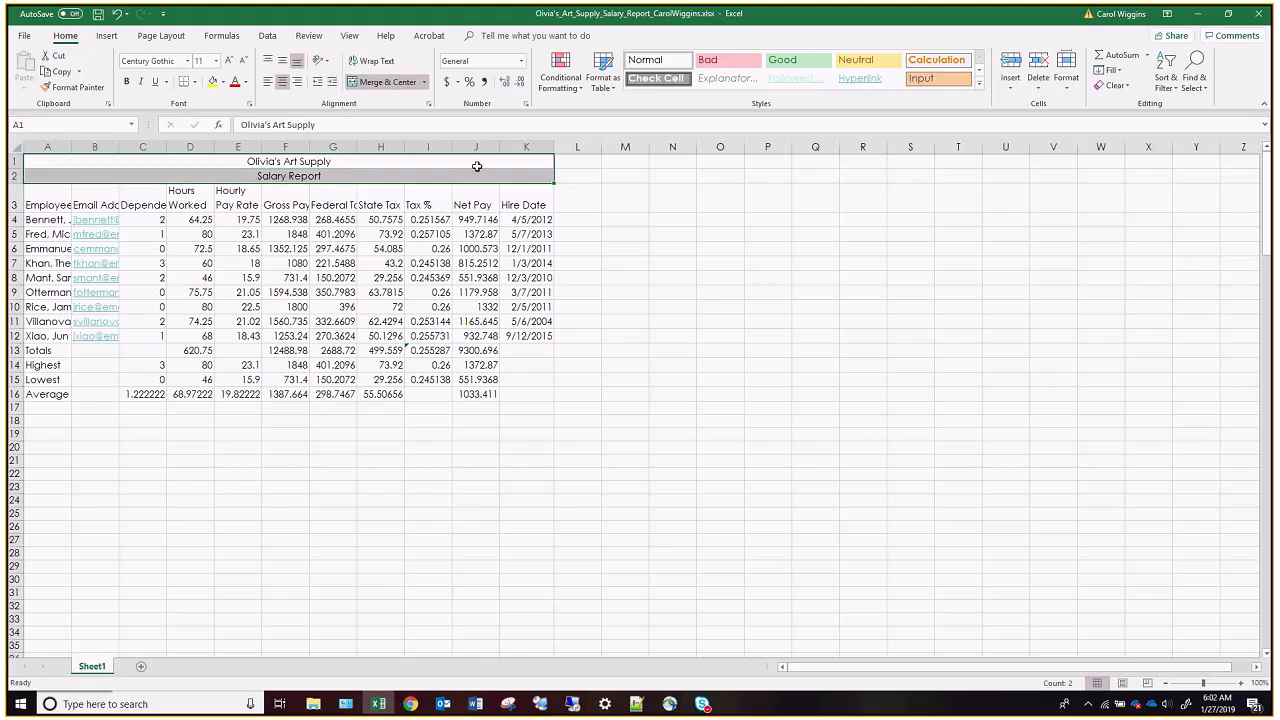
left_click(980, 83)
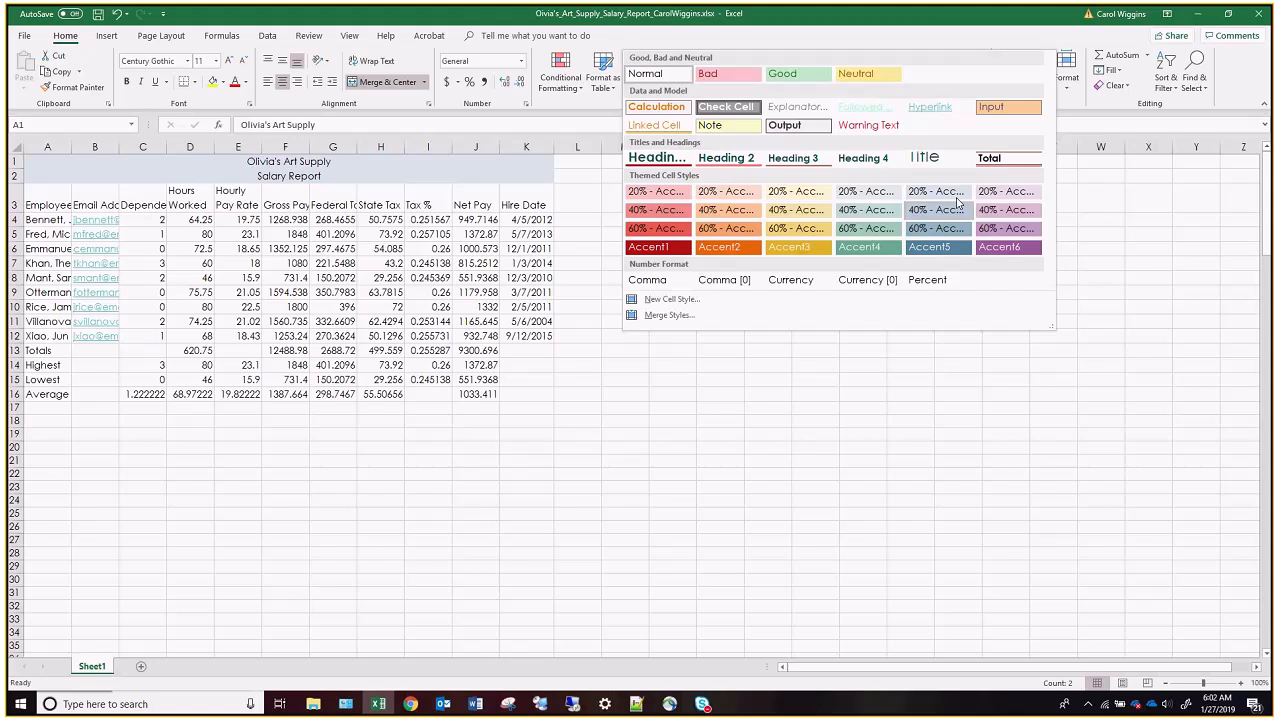
left_click(930, 157)
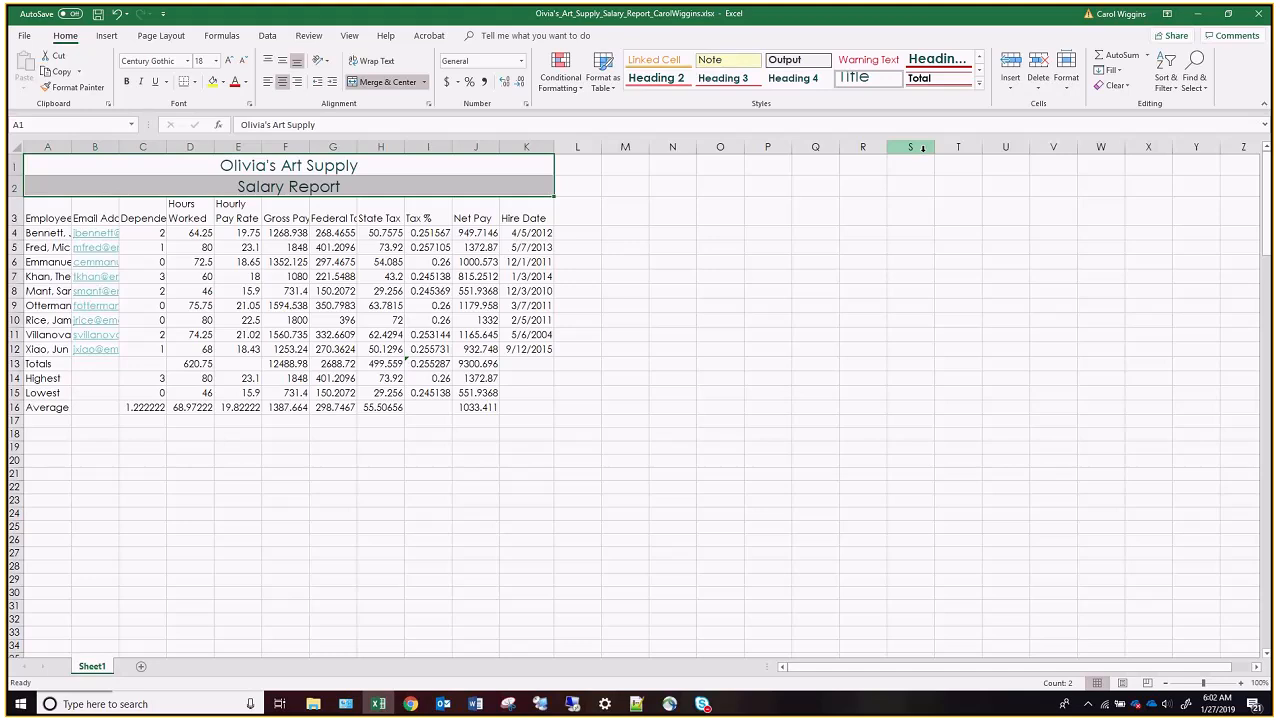
left_click(306, 187)
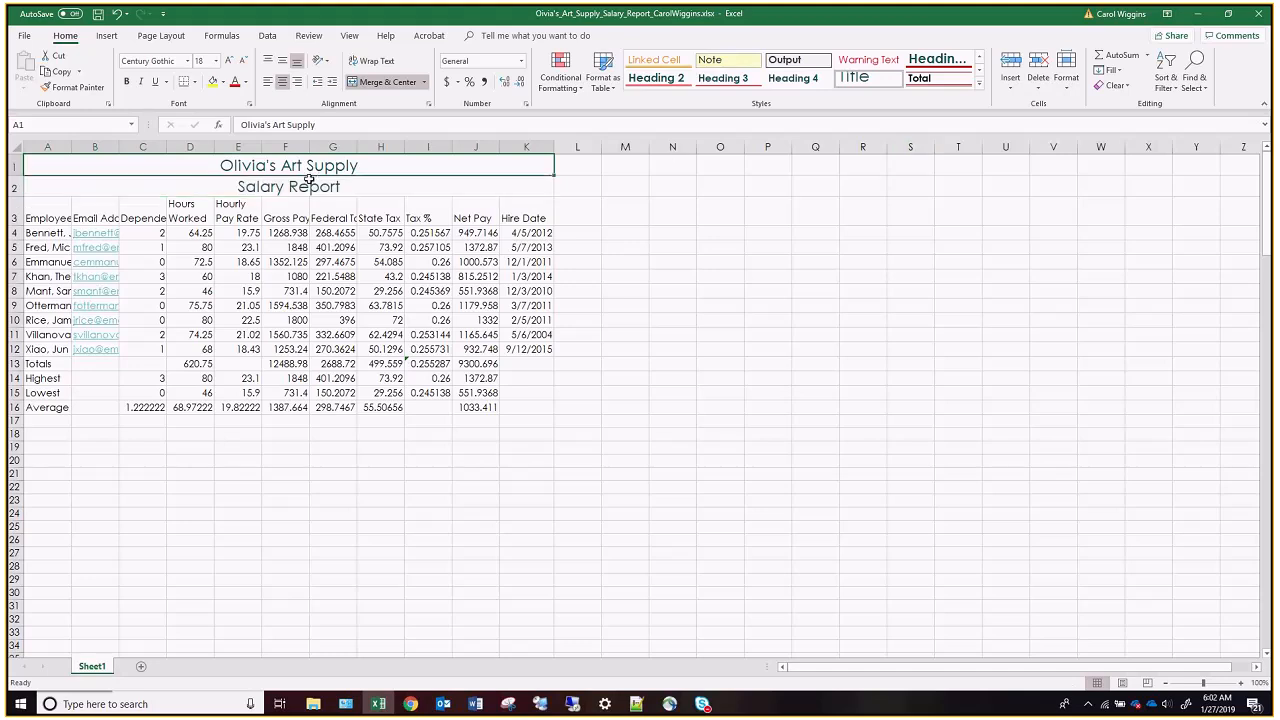
left_click(244, 61)
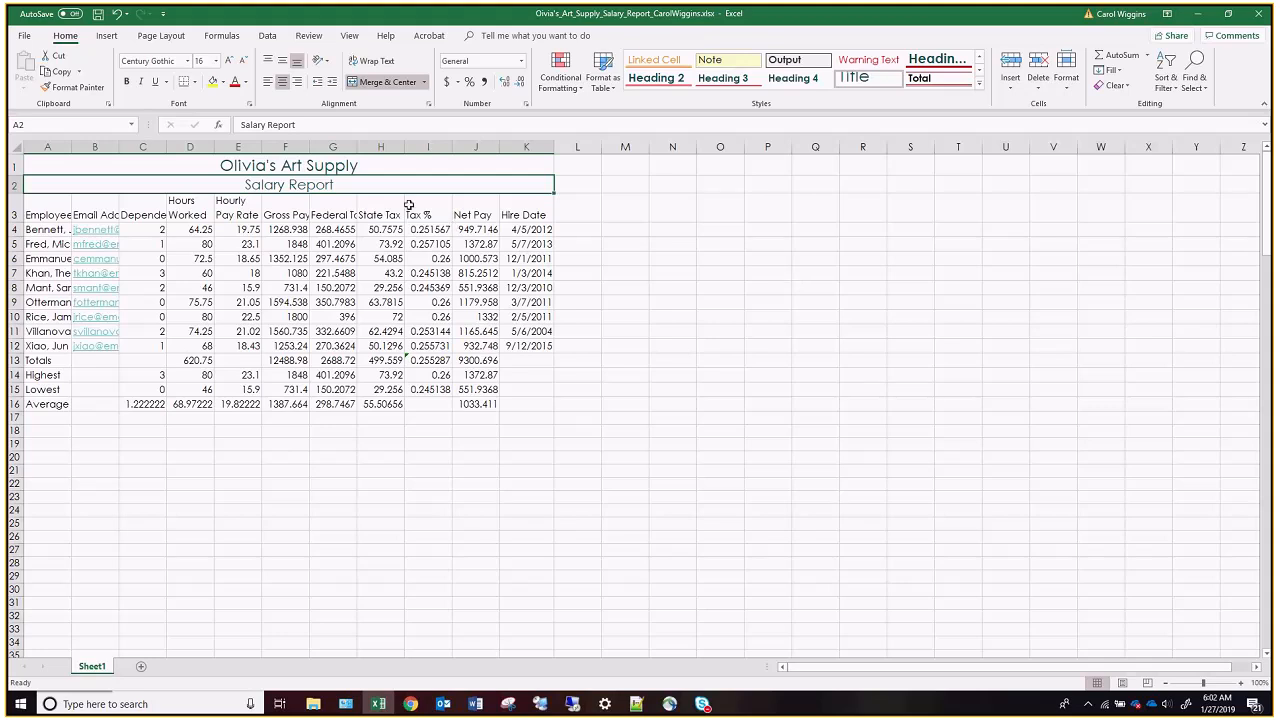
Fill the title rows 1 and 2 with a light blue theme color and add thick outside borders around them.
left_click_drag(399, 161, 395, 184)
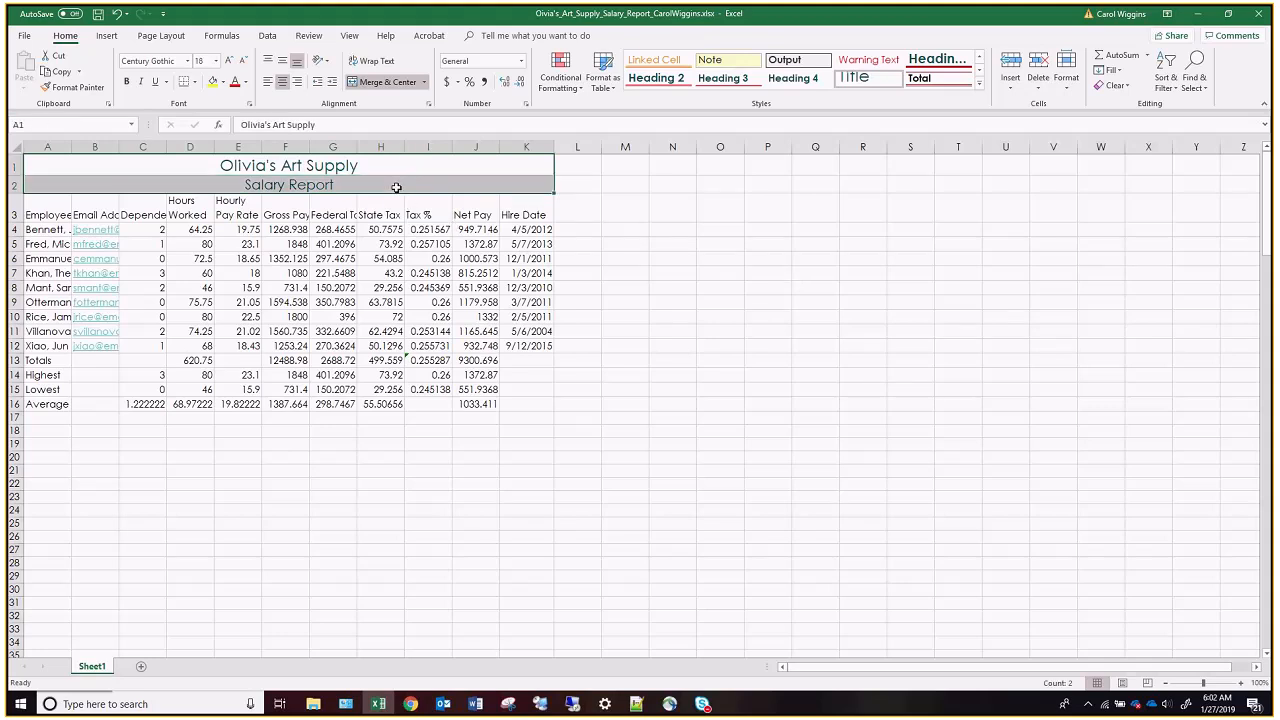
left_click(223, 83)
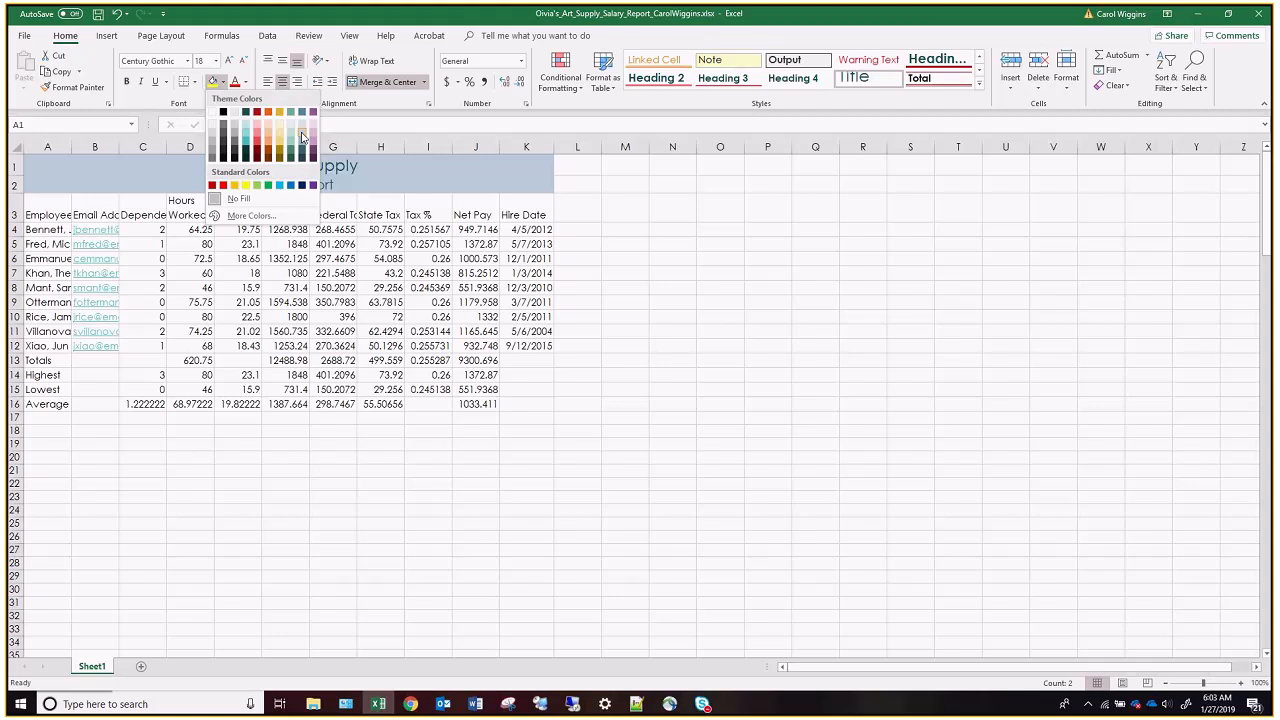
left_click(303, 137)
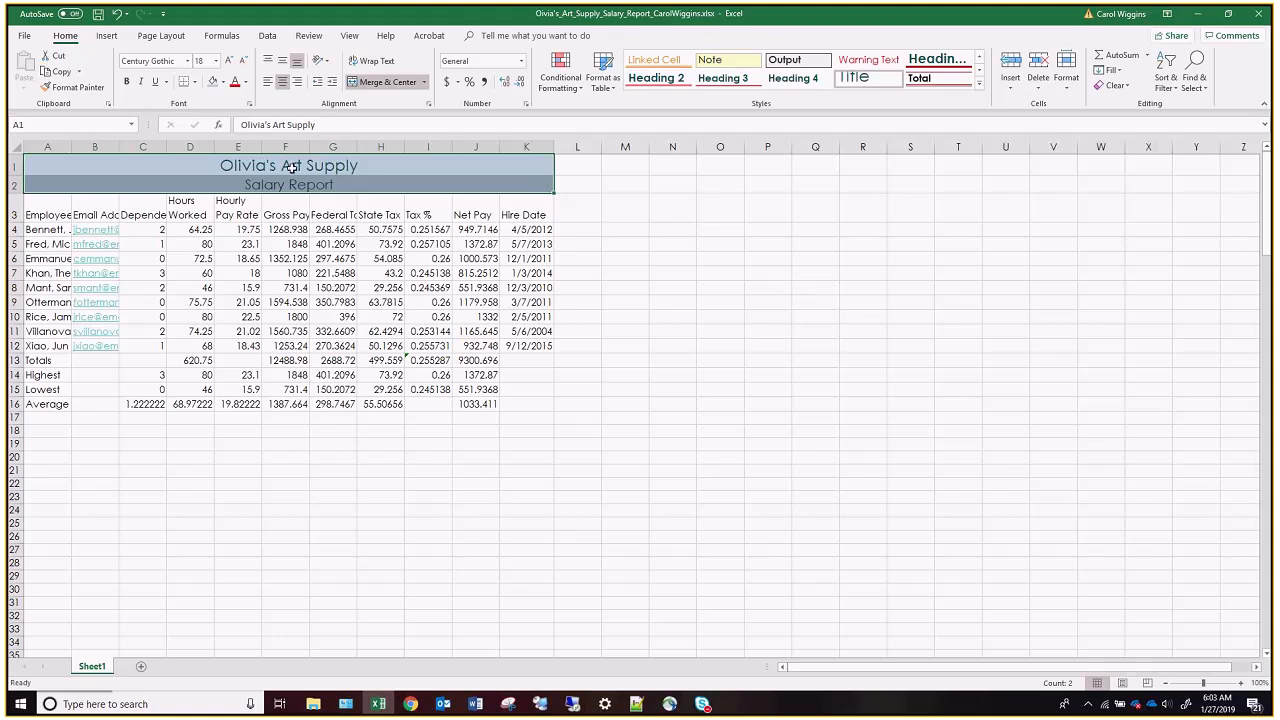
left_click(195, 82)
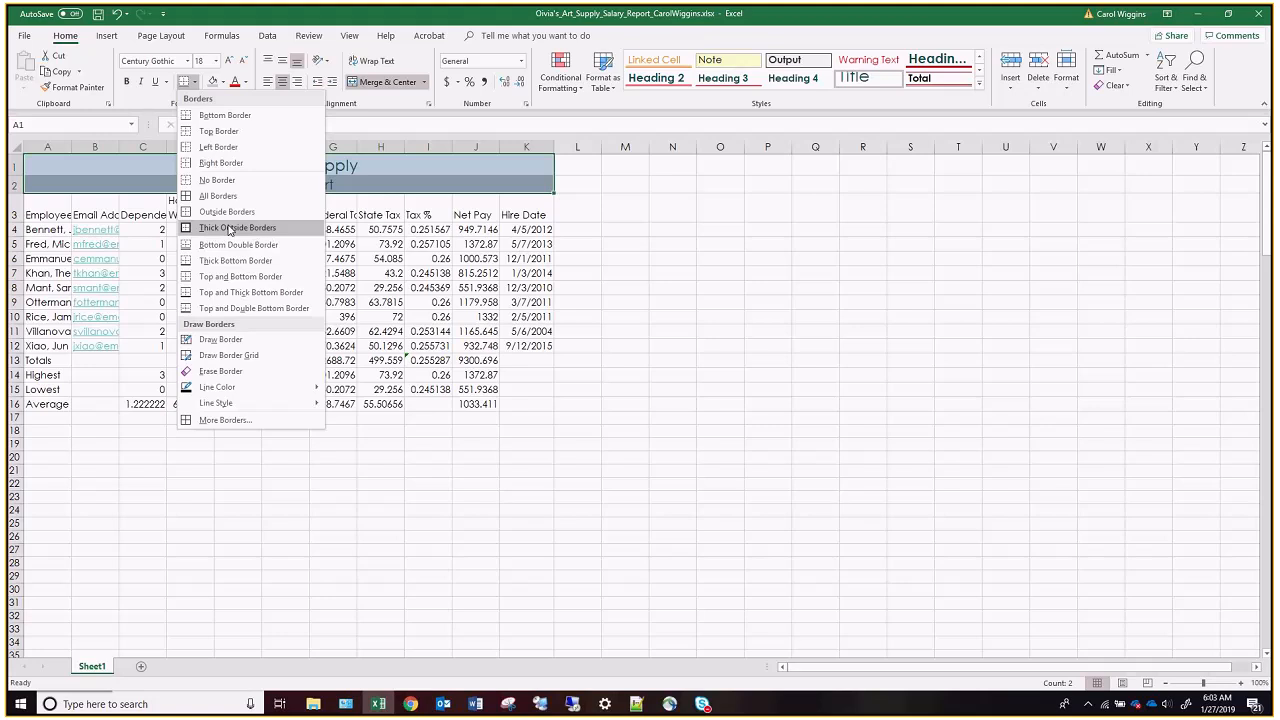
left_click(230, 228)
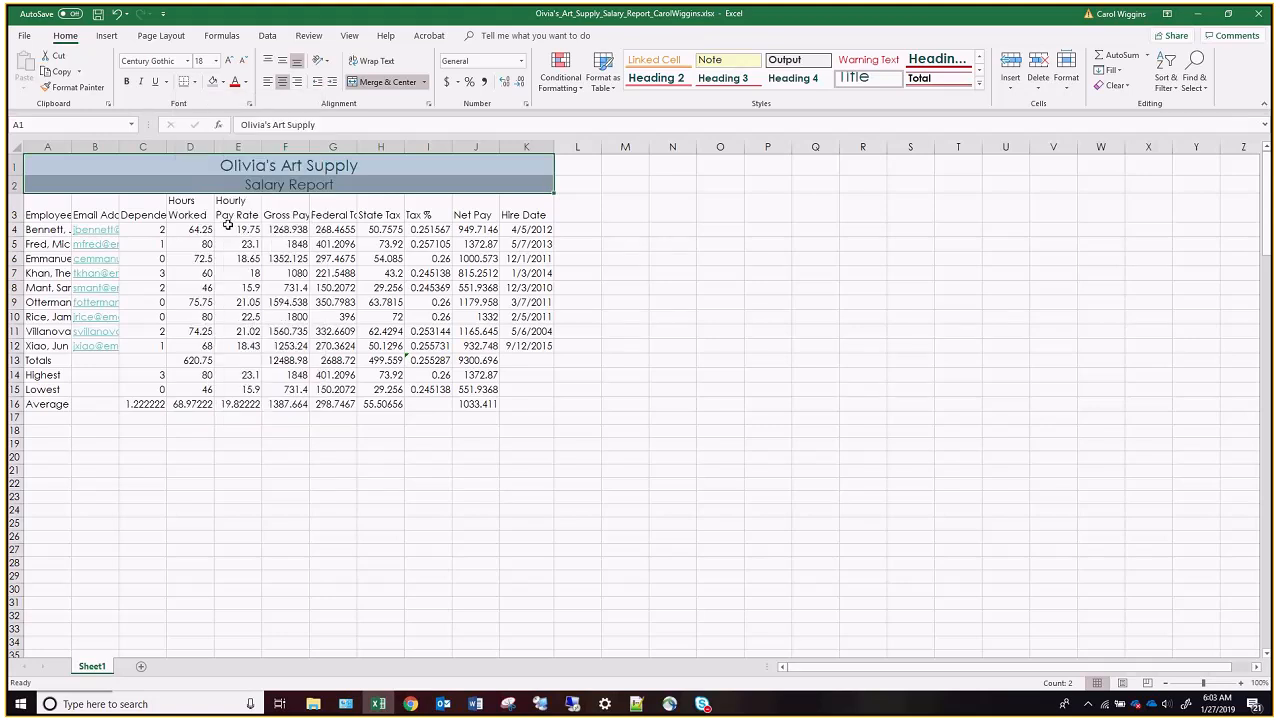
left_click(672, 230)
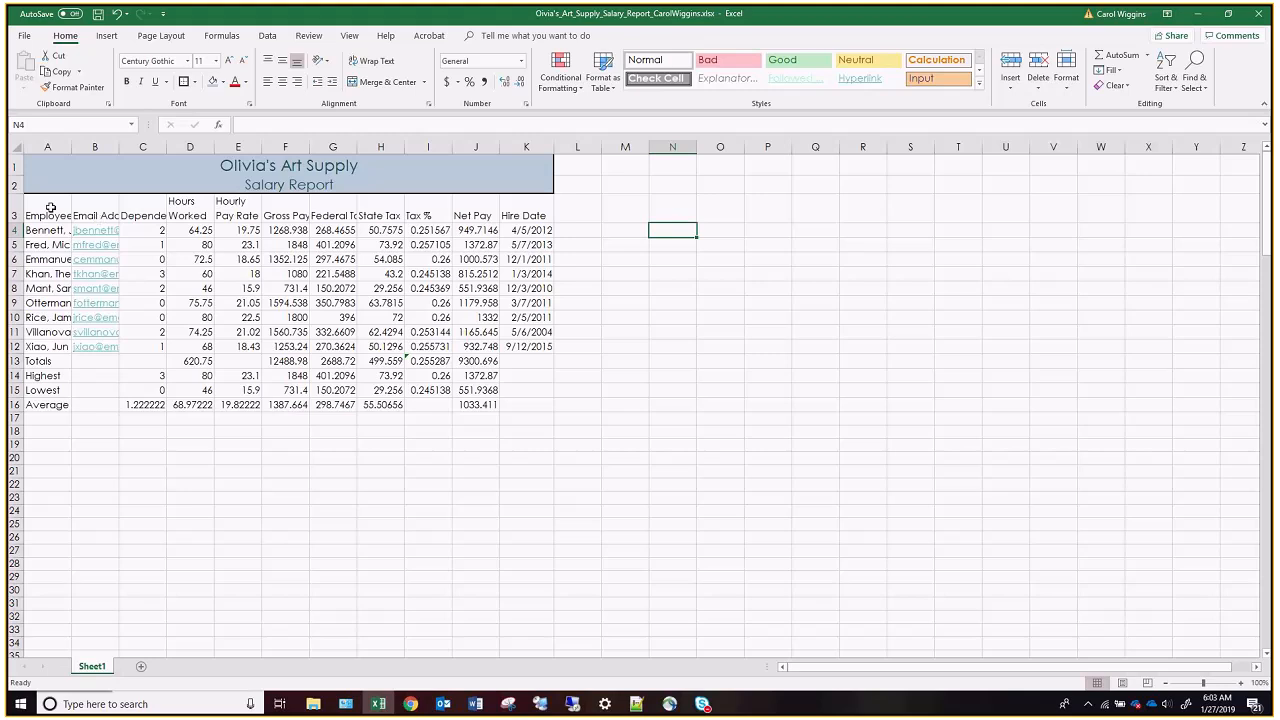
Apply the Heading 3 cell style to the column headings in A3:K3 and center them.
left_click_drag(50, 205, 530, 209)
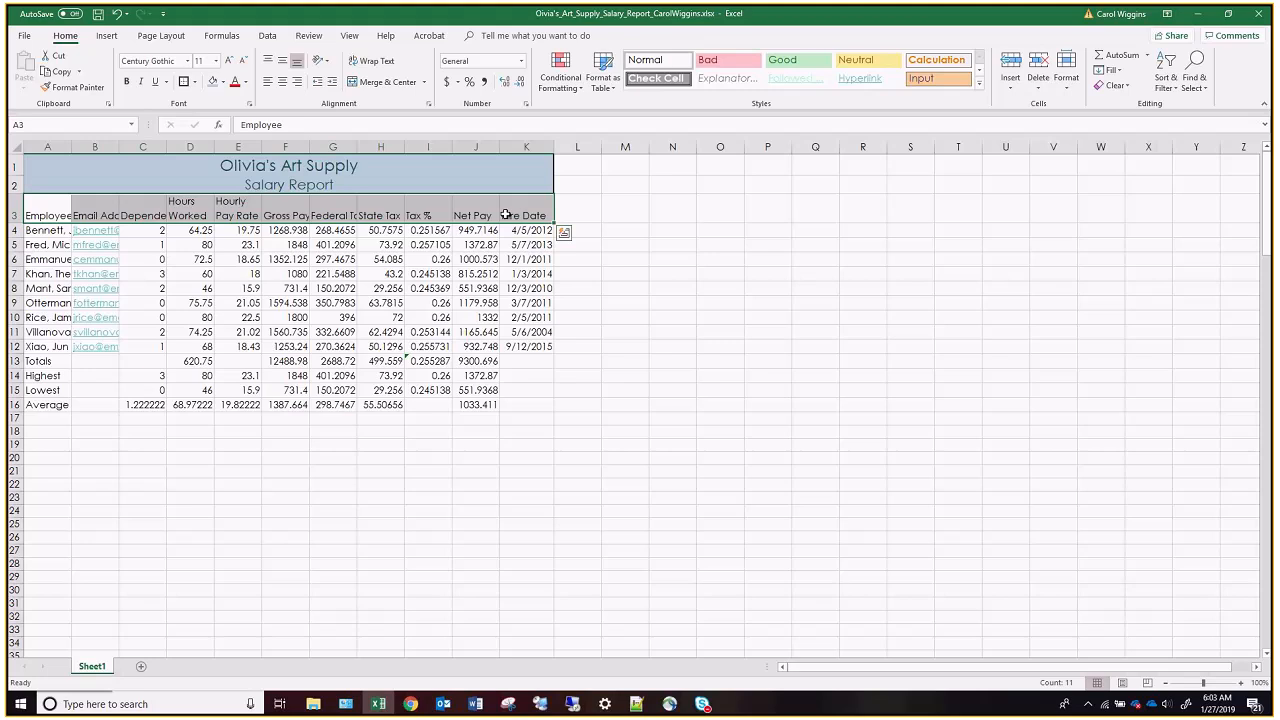
left_click(980, 88)
left_click(810, 157)
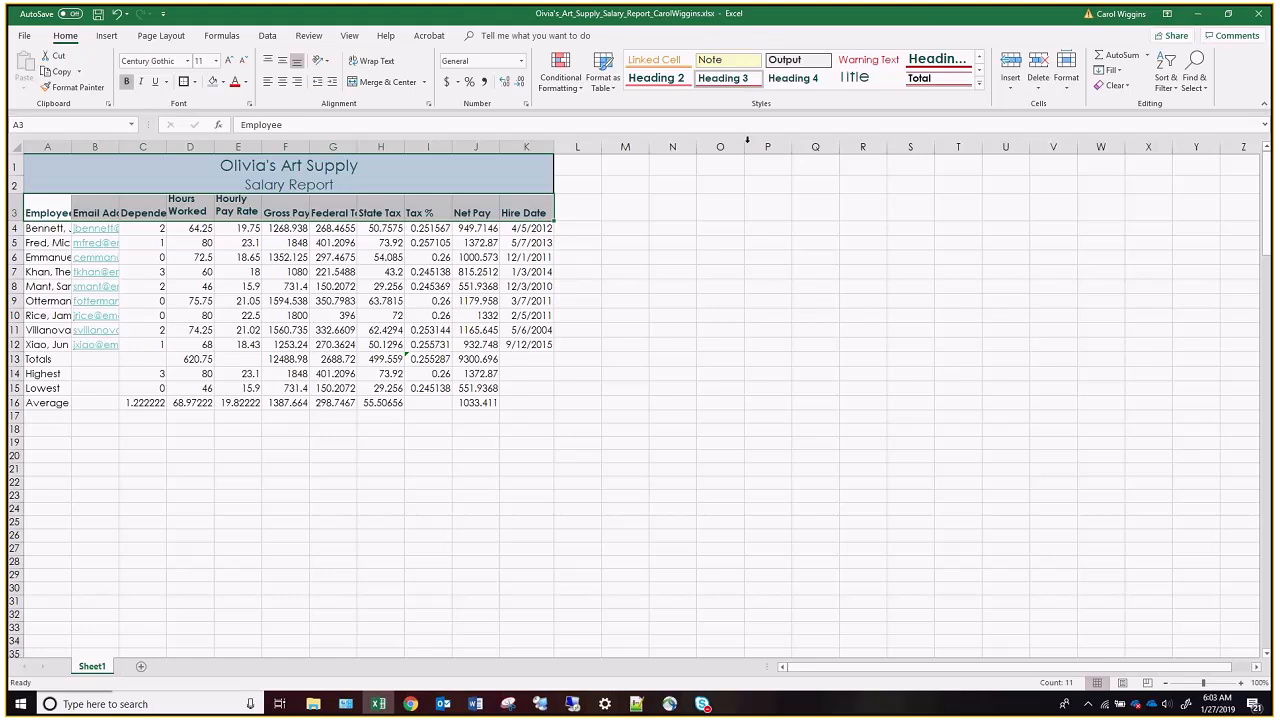
left_click(281, 82)
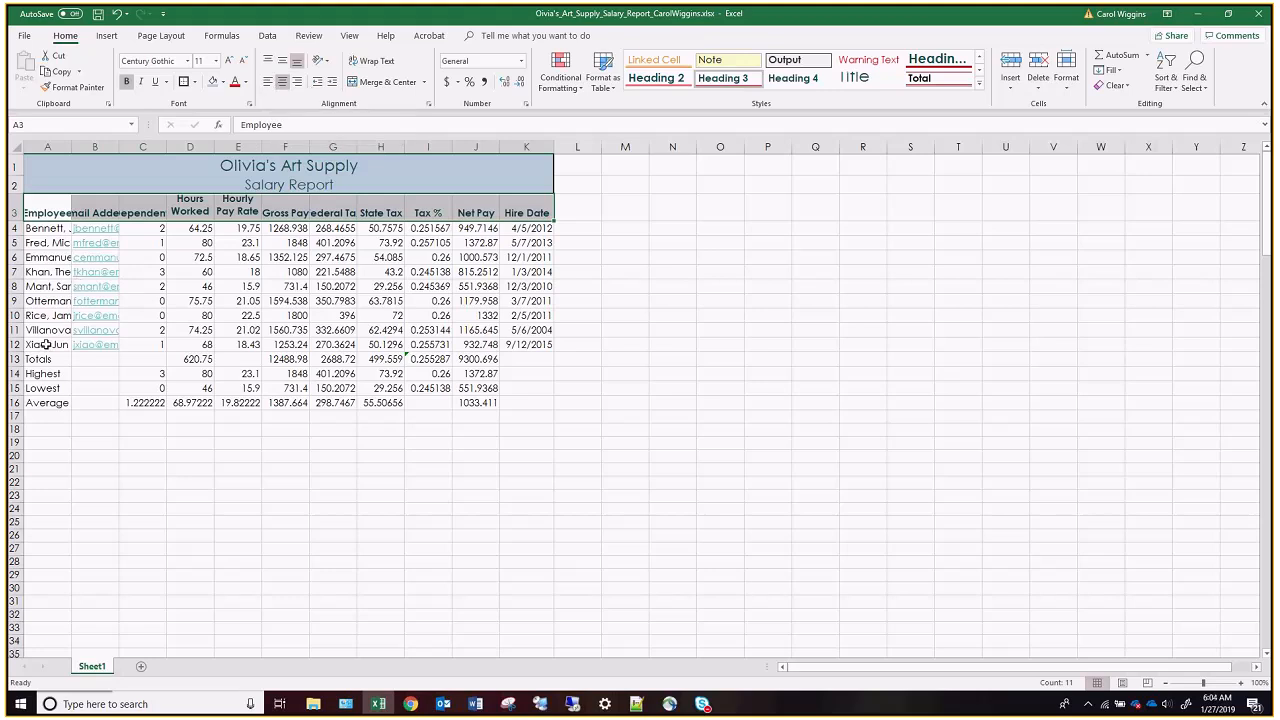
Apply the Total cell style to the Totals row in A13:K13.
left_click_drag(37, 359, 519, 361)
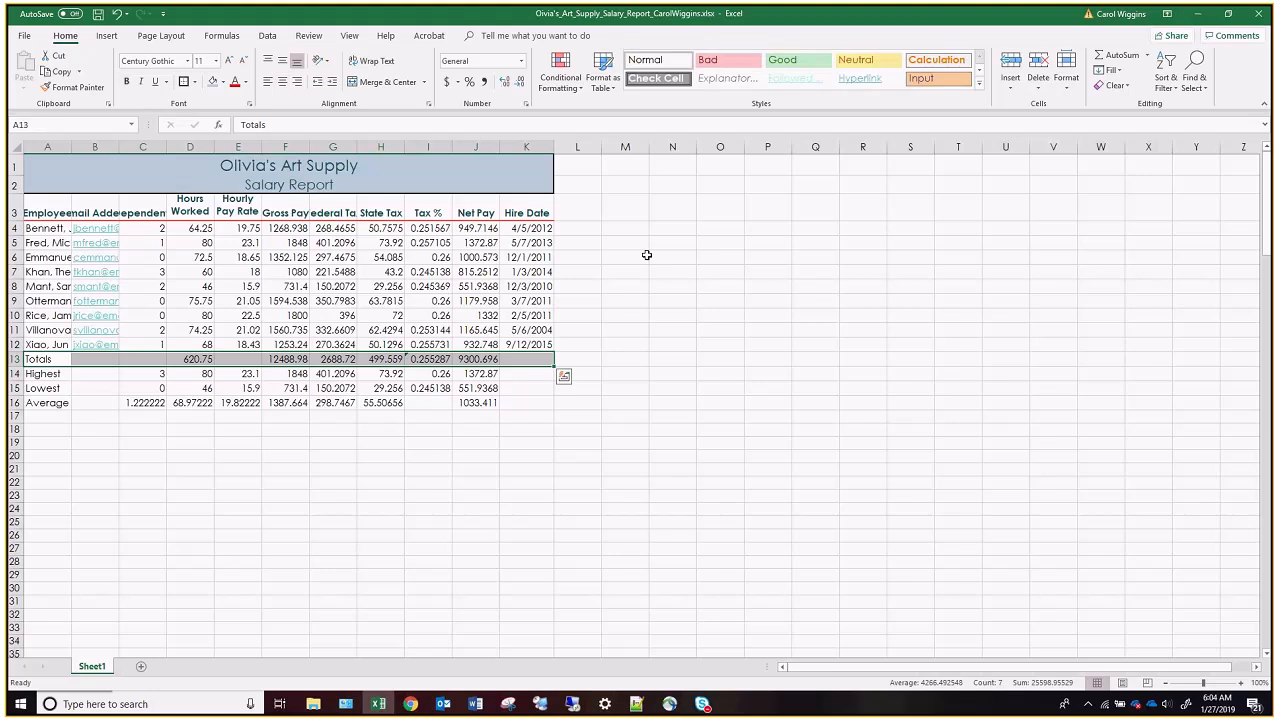
left_click(978, 88)
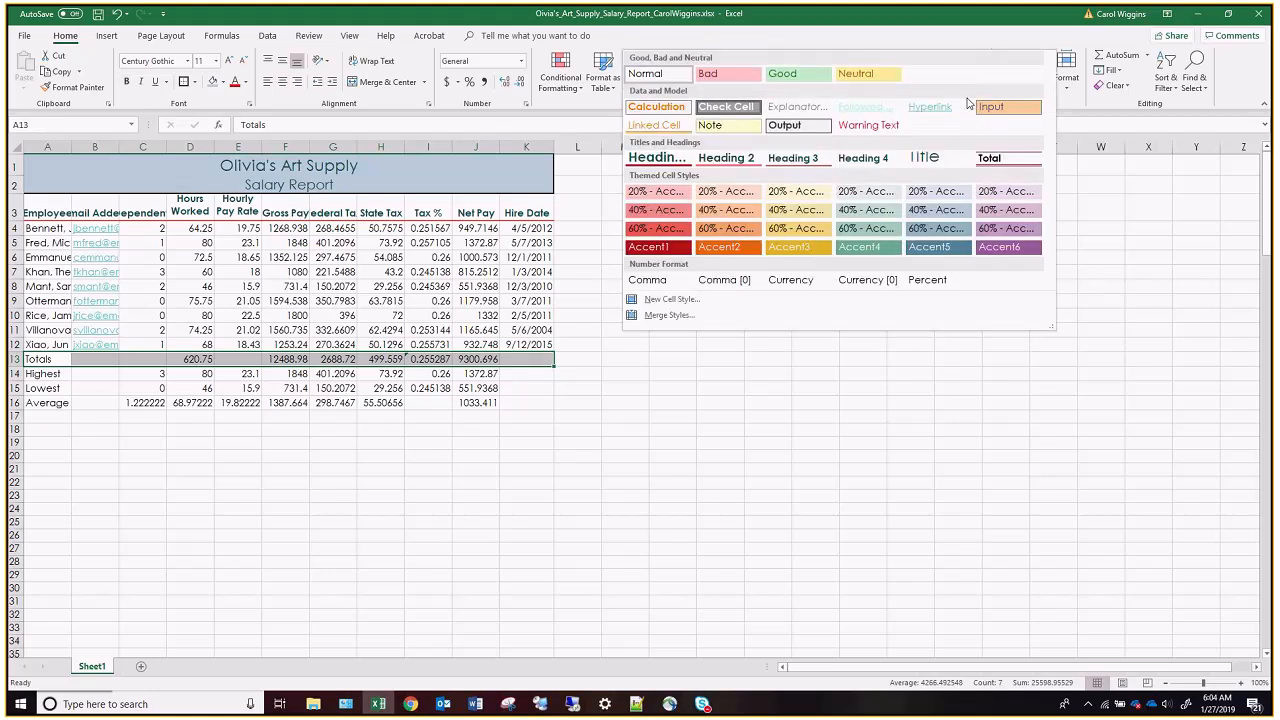
left_click(1002, 156)
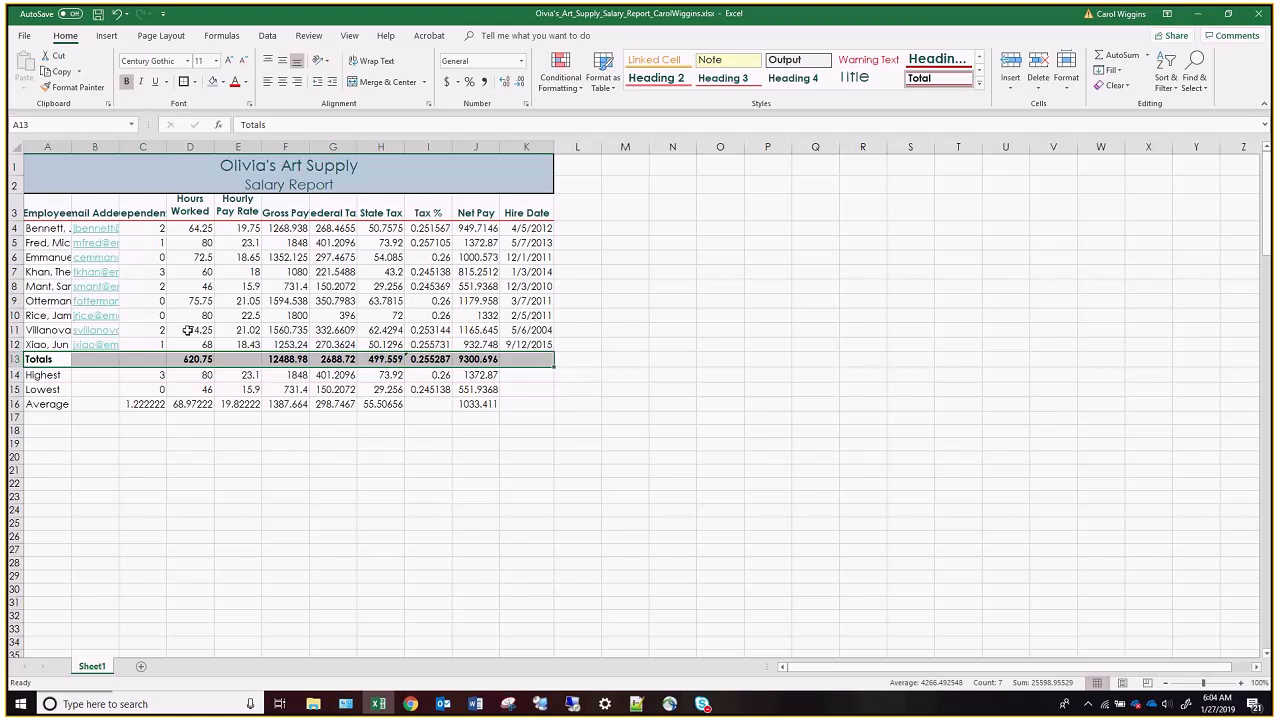
Bold the Highest, Lowest and Average row labels in A14:A16.
left_click_drag(49, 376, 47, 404)
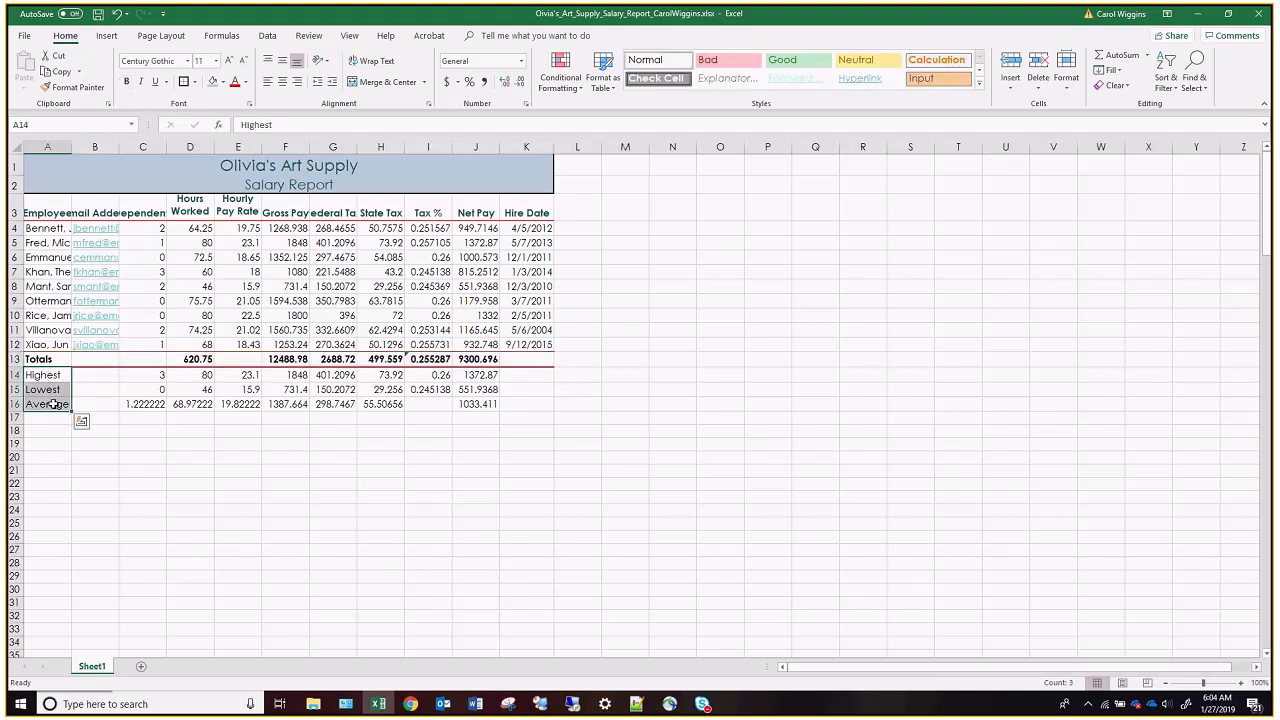
left_click(127, 82)
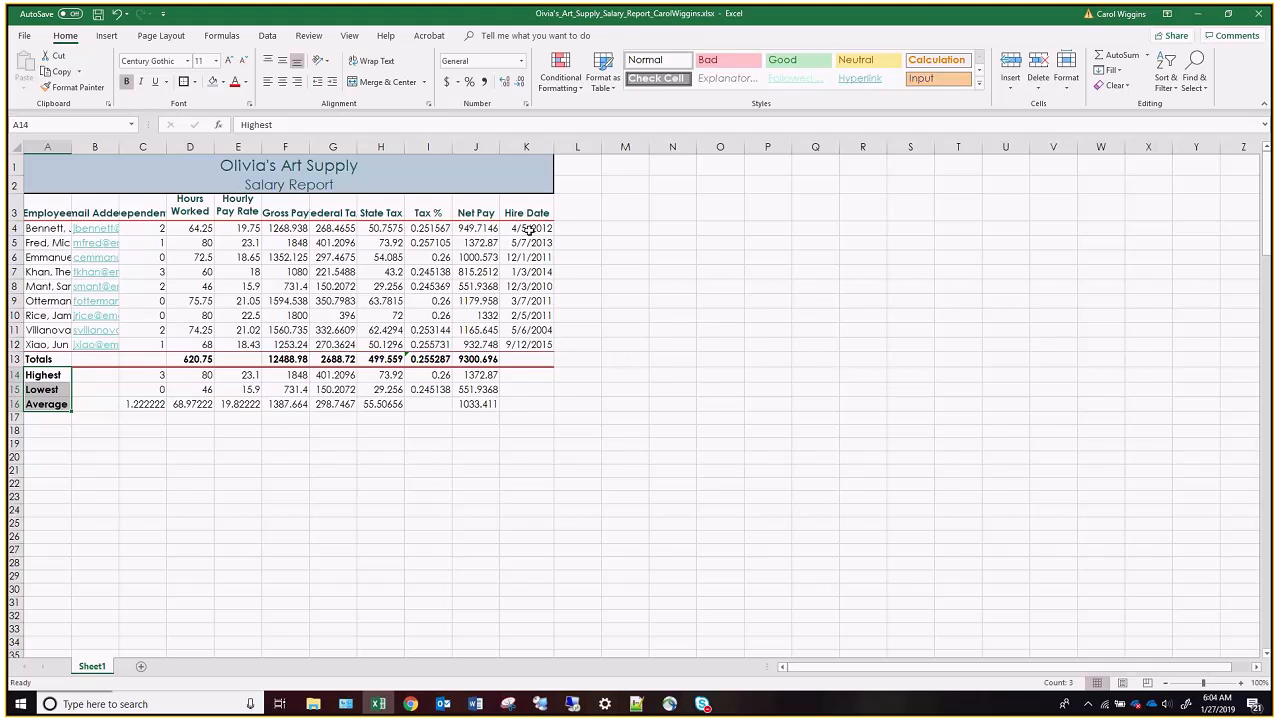
Format the hire dates in K4:K12 with the 03/14/12 date type.
left_click_drag(529, 231, 535, 344)
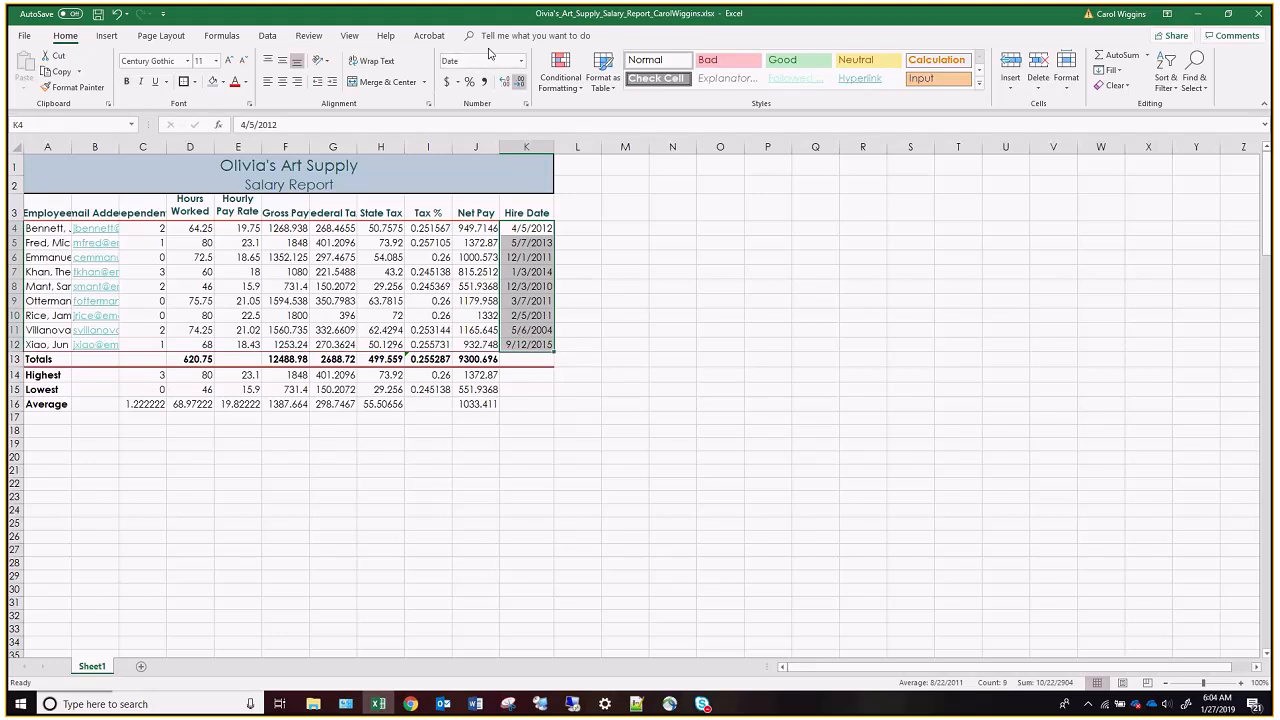
left_click(522, 62)
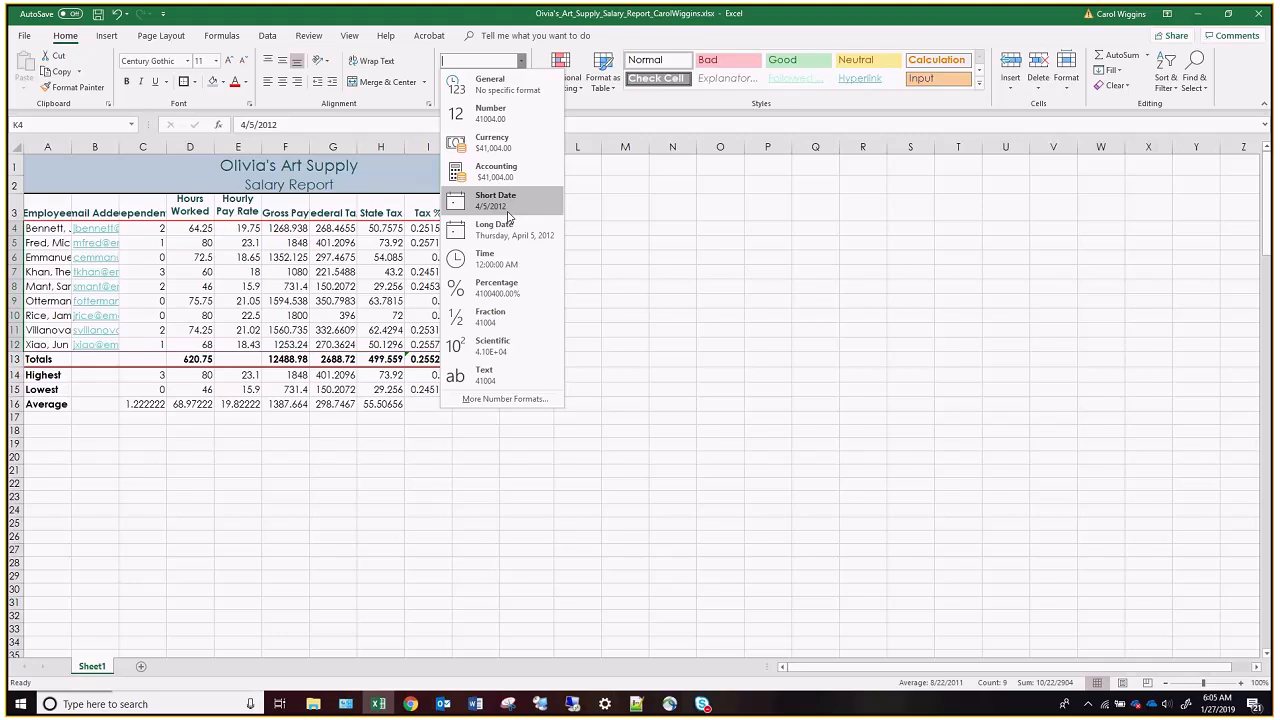
left_click(505, 399)
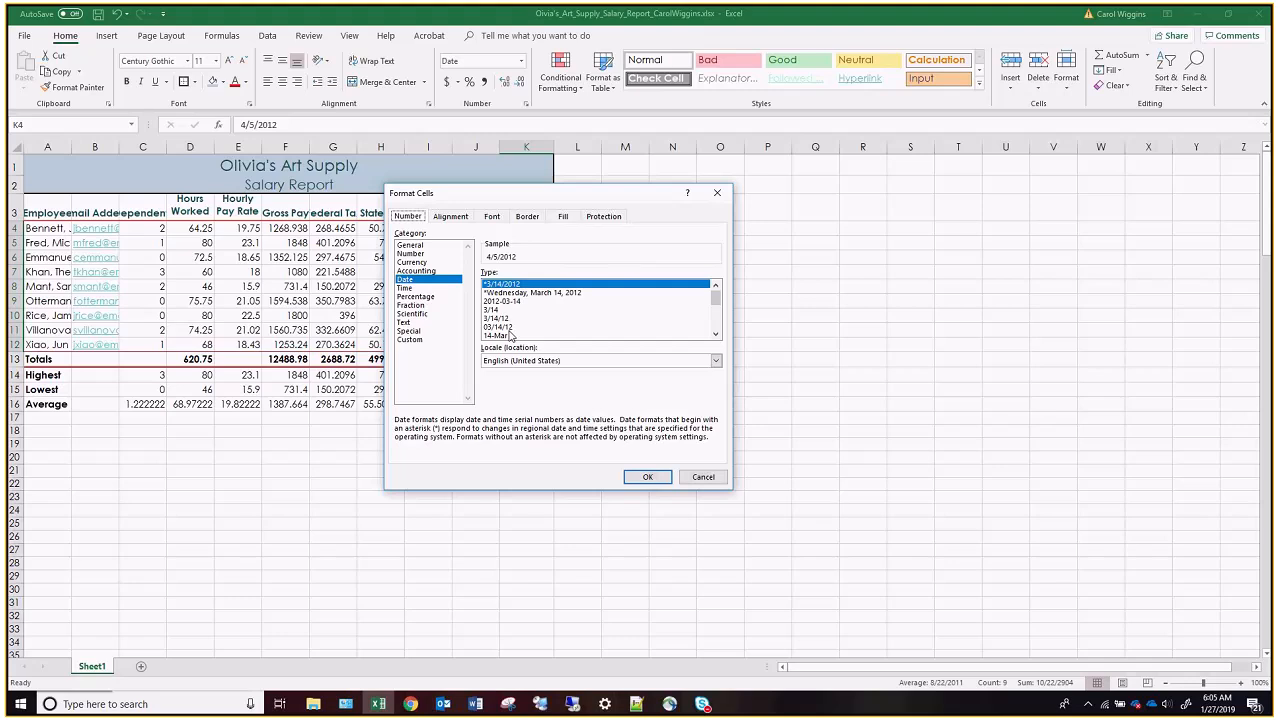
left_click(500, 327)
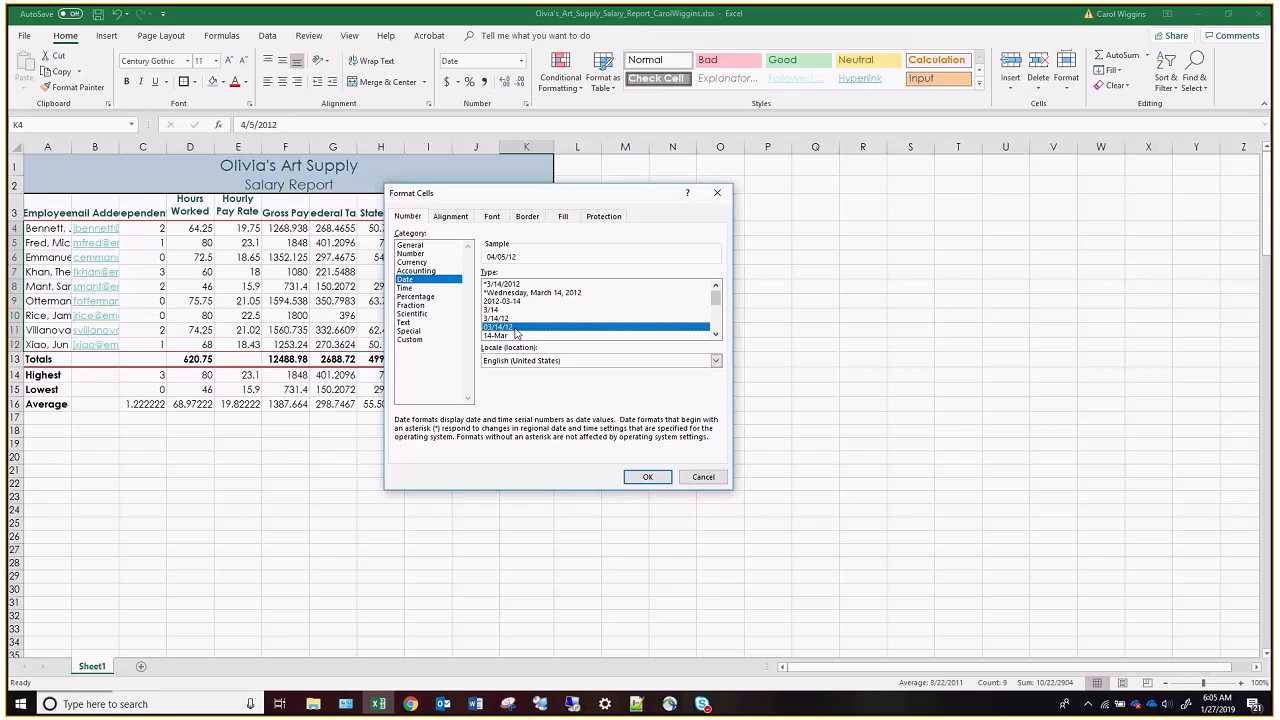
left_click(647, 477)
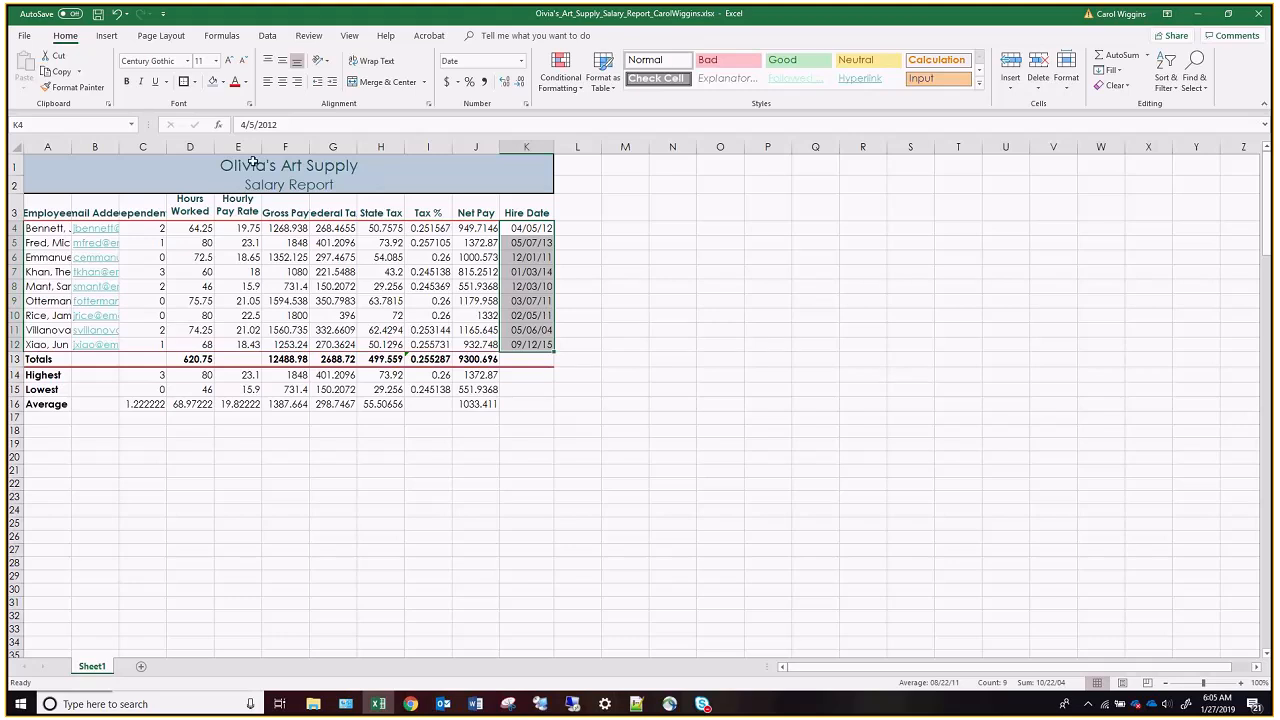
Center the dependents values in C4:C16.
left_click_drag(195, 228, 385, 228)
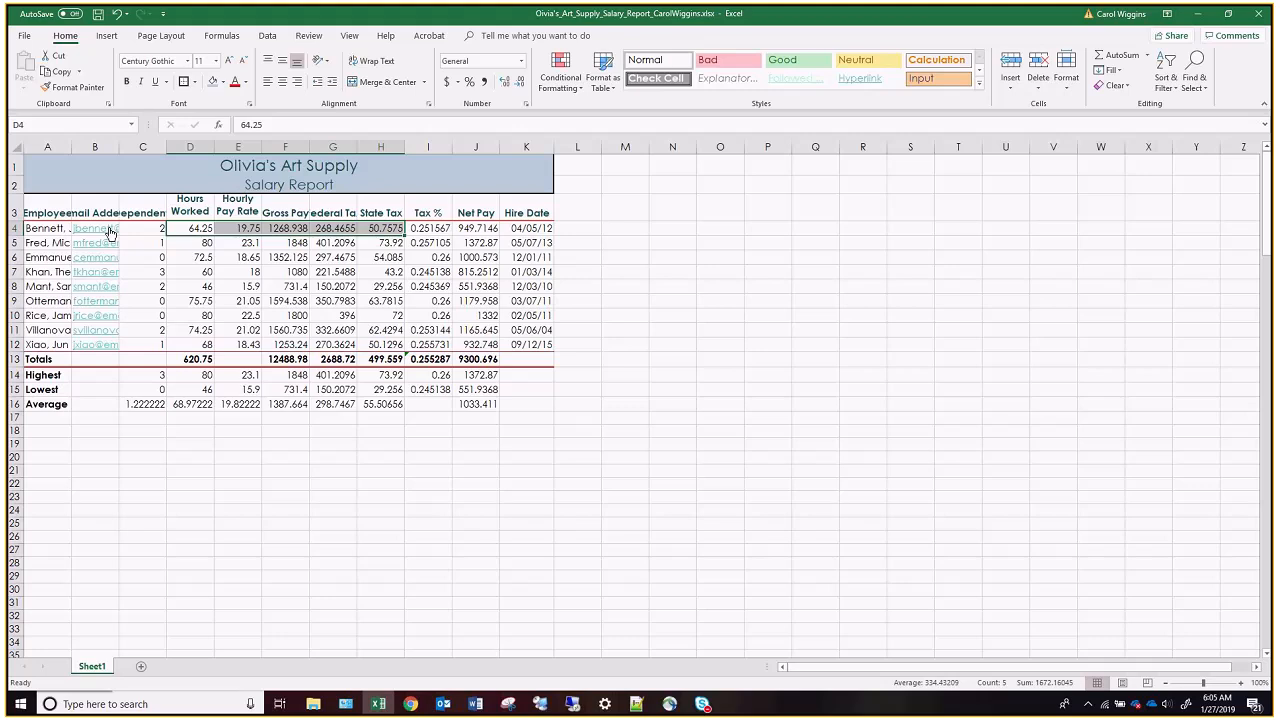
left_click_drag(140, 228, 479, 230)
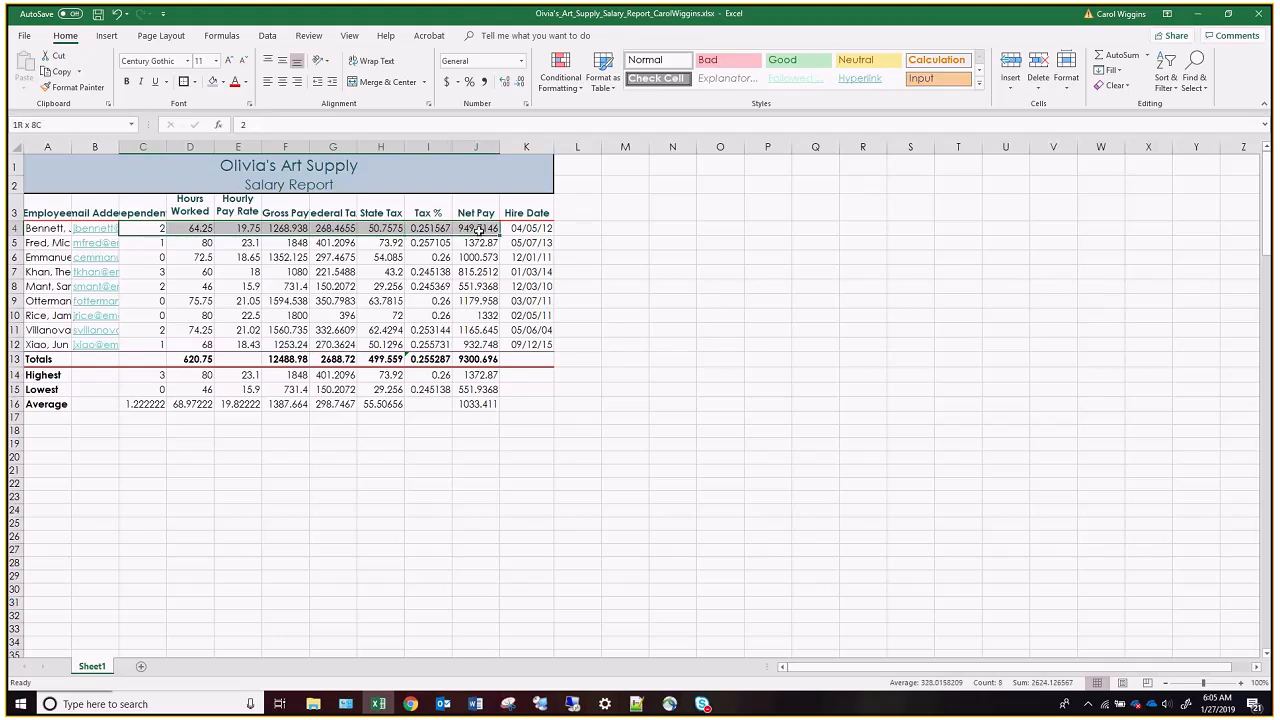
left_click_drag(142, 228, 152, 403)
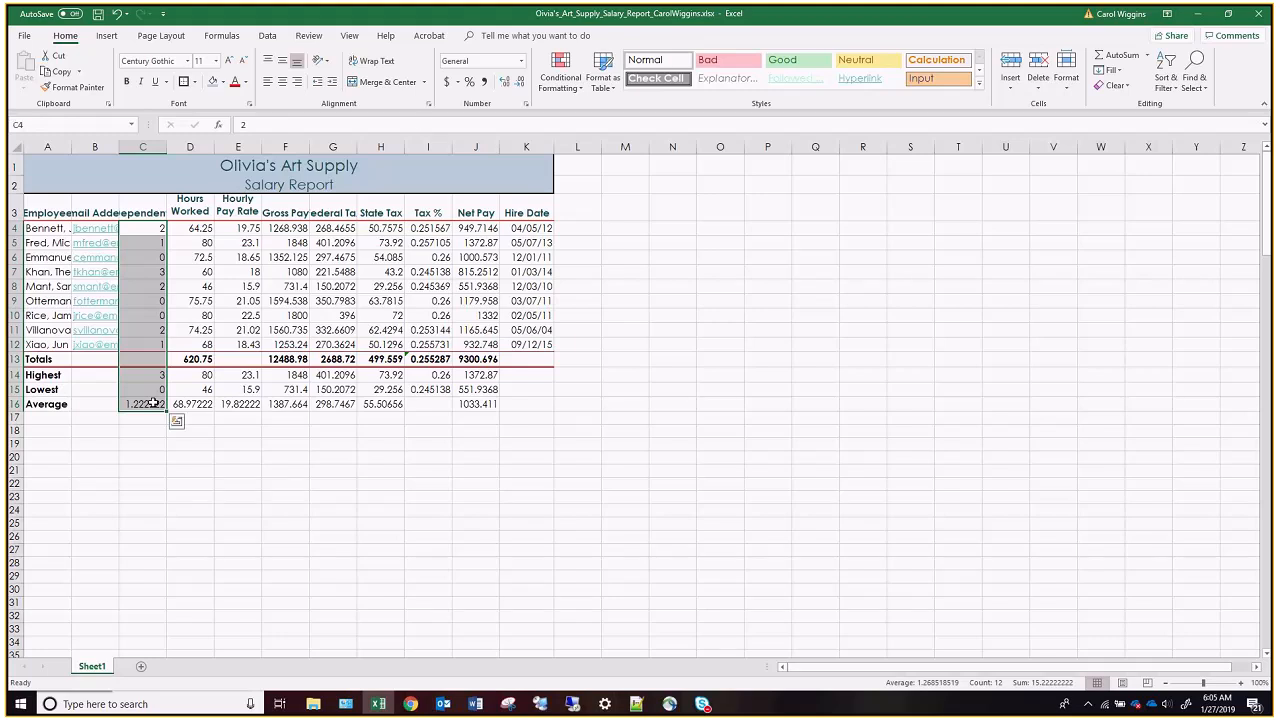
left_click(282, 84)
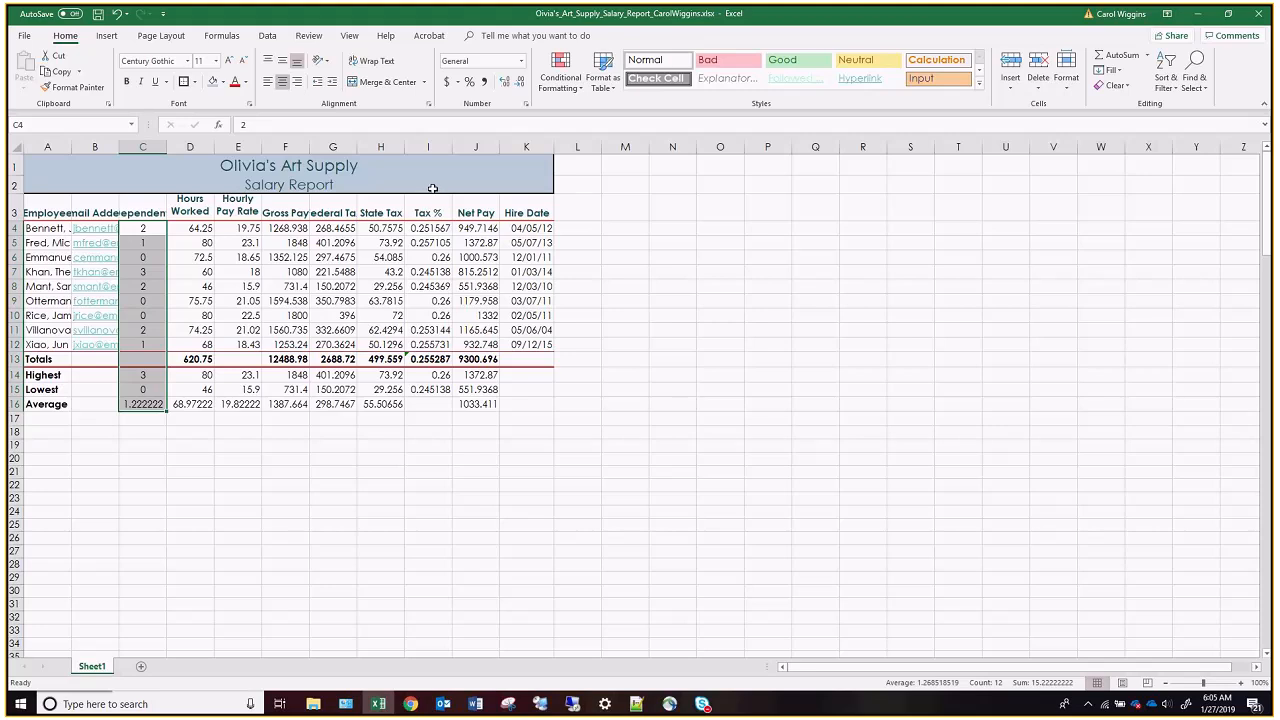
Apply the Accounting number format to the first employee's amounts in E4:H4 and J4 and the totals in F13:H13 and J13.
left_click(285, 256)
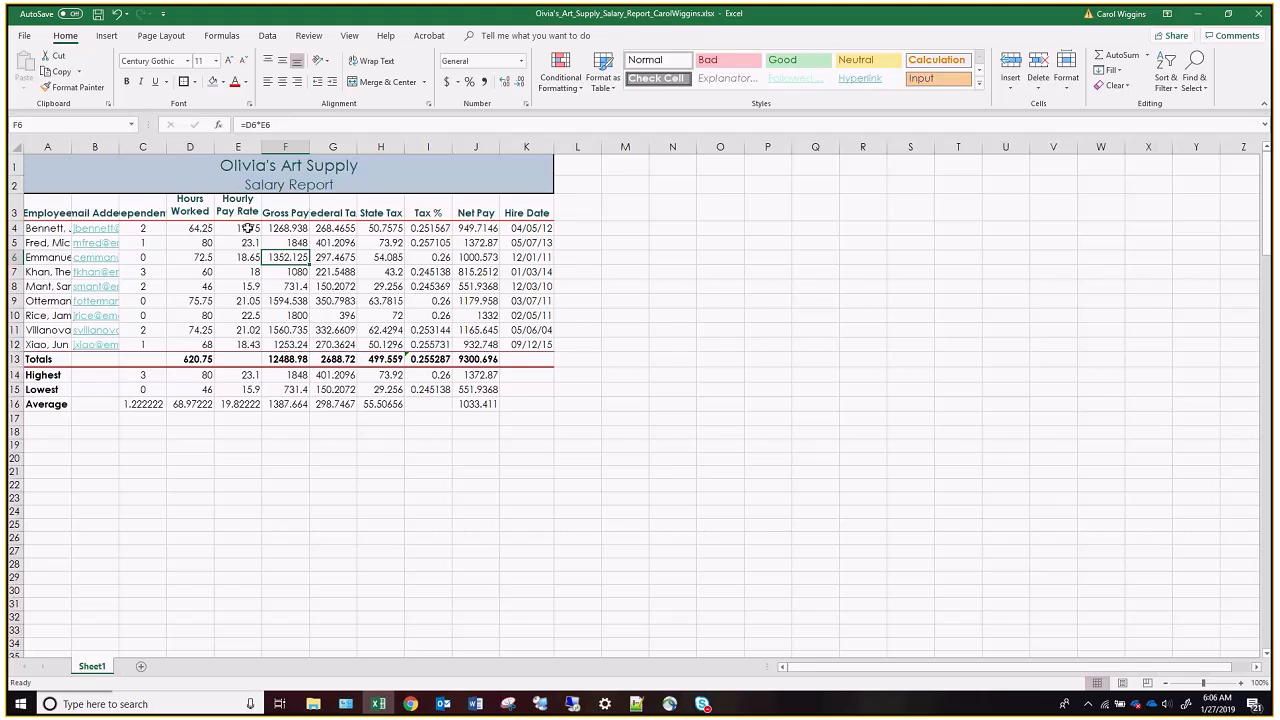
left_click_drag(248, 228, 386, 230)
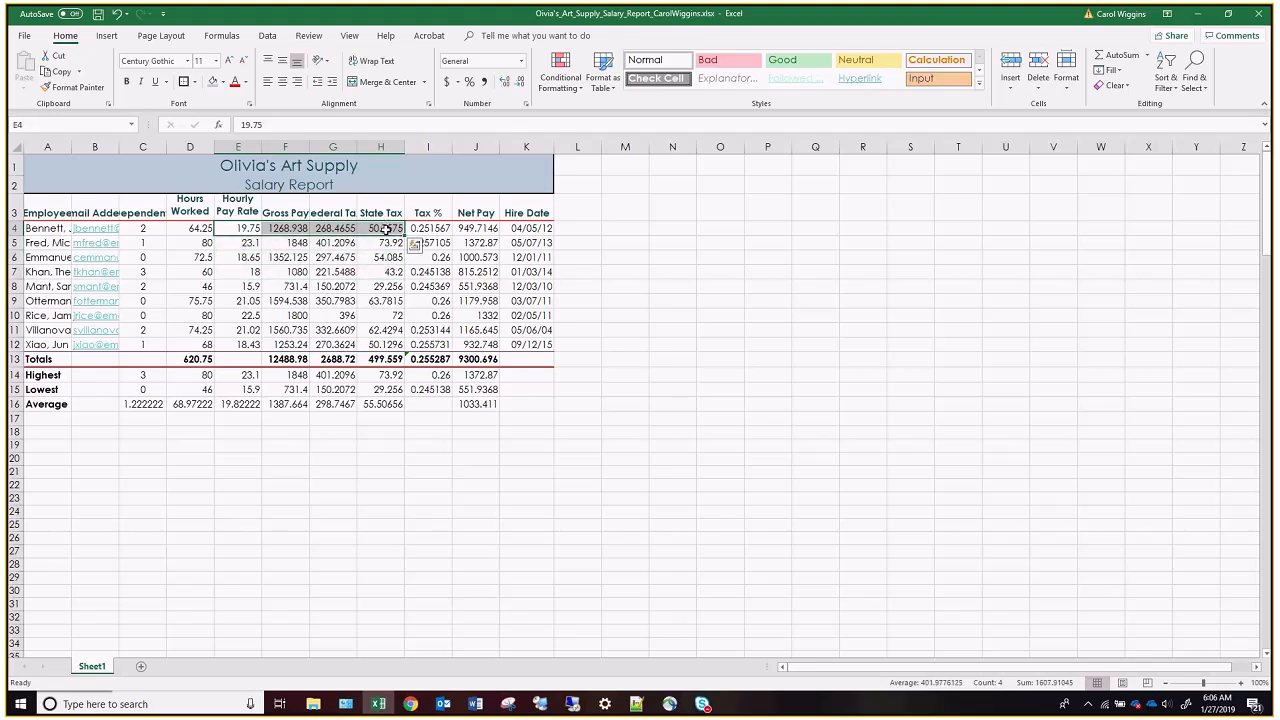
left_click(447, 82)
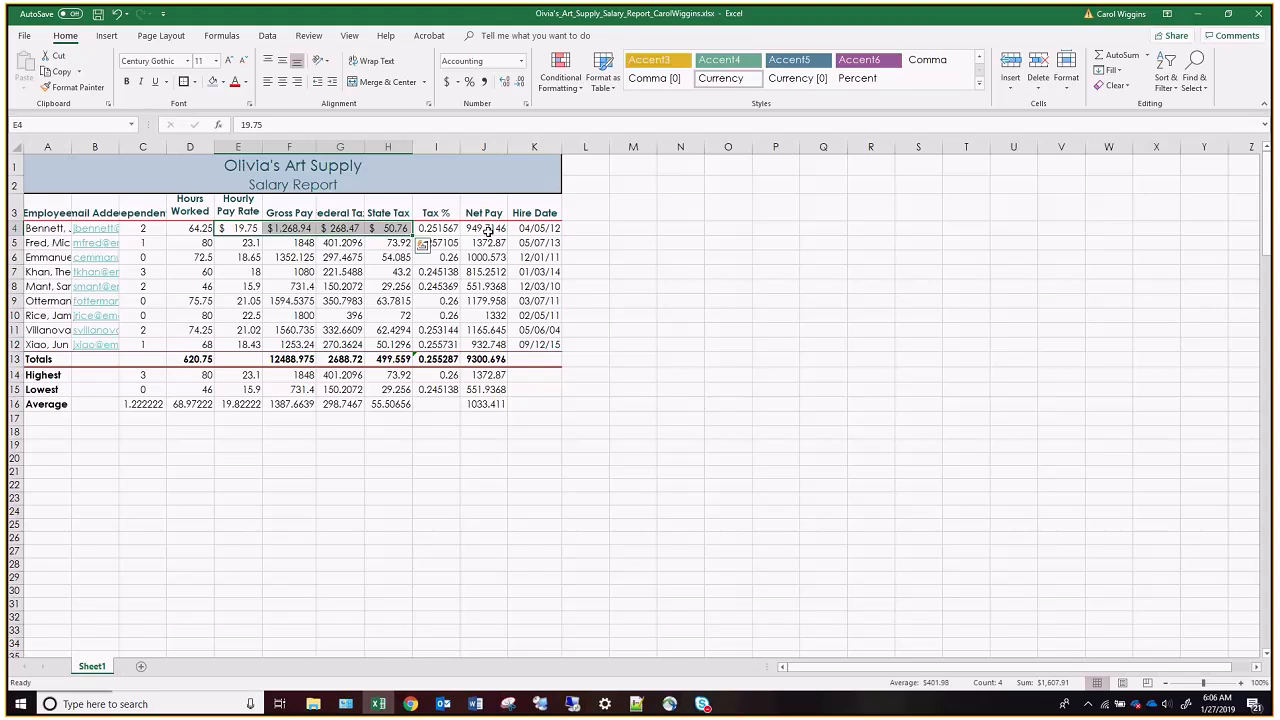
left_click(486, 229, "ctrl")
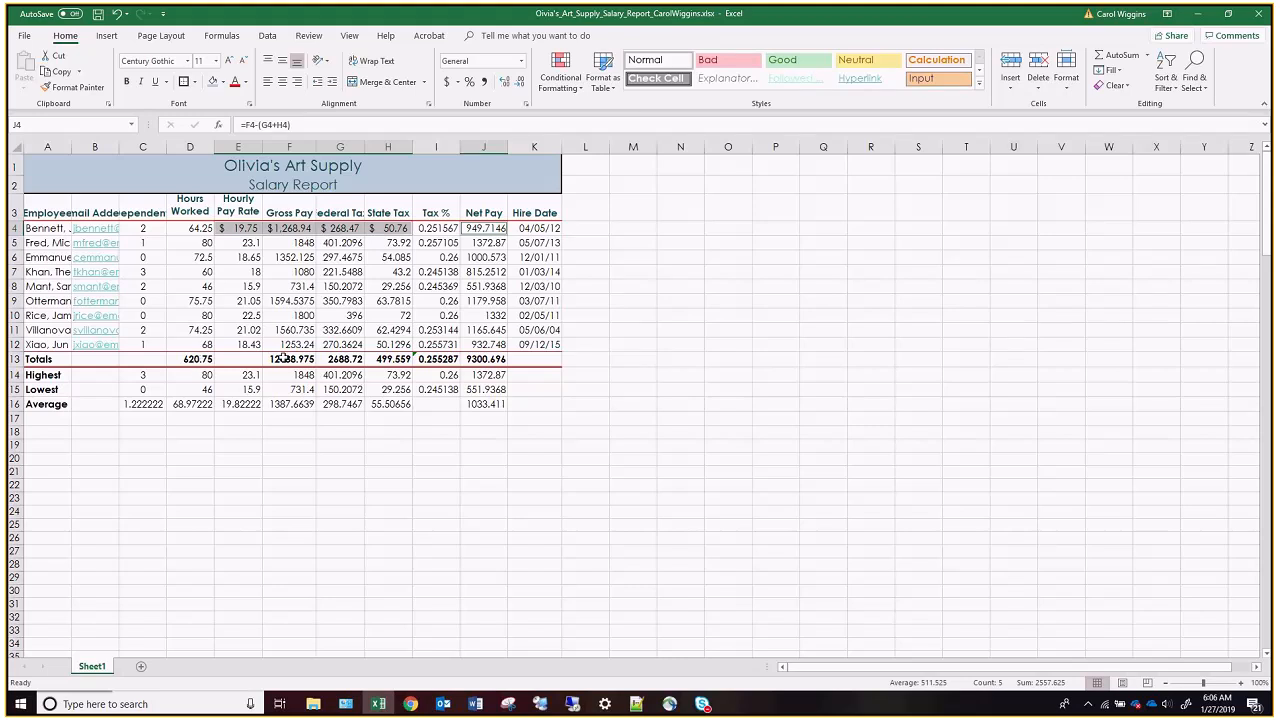
left_click_drag(284, 358, 401, 359)
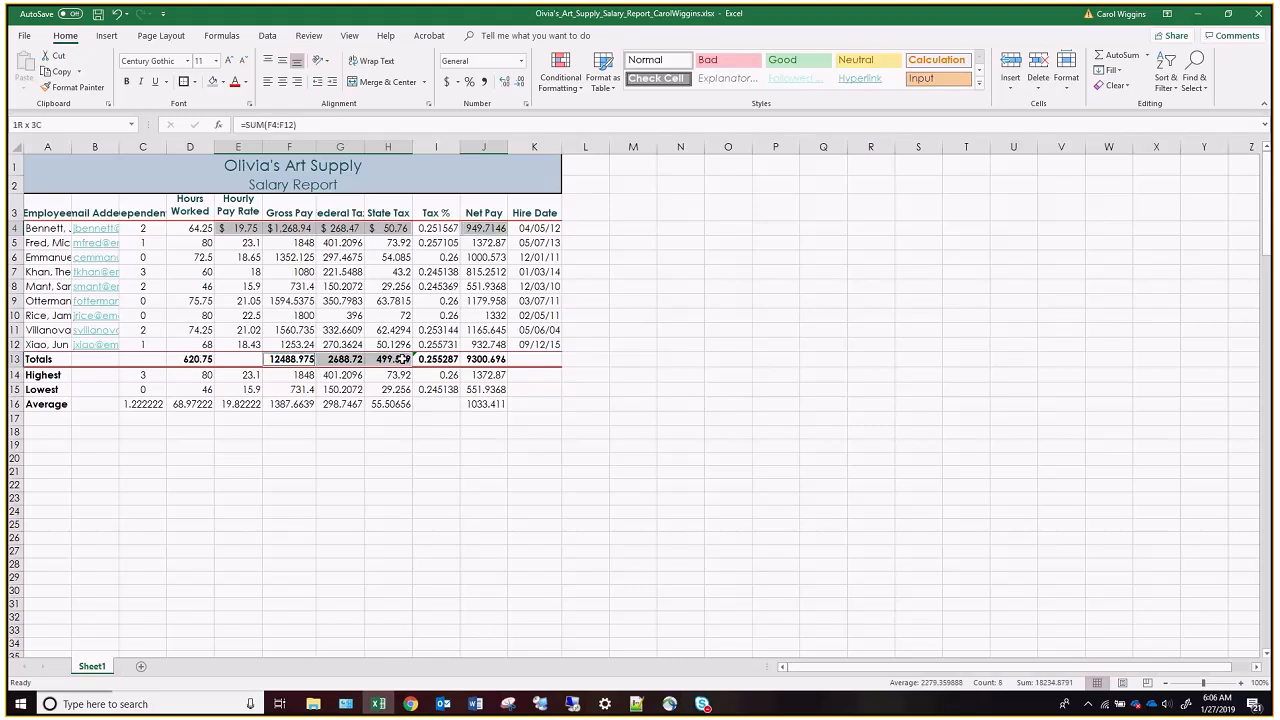
left_click(484, 358, "ctrl")
left_click(448, 83)
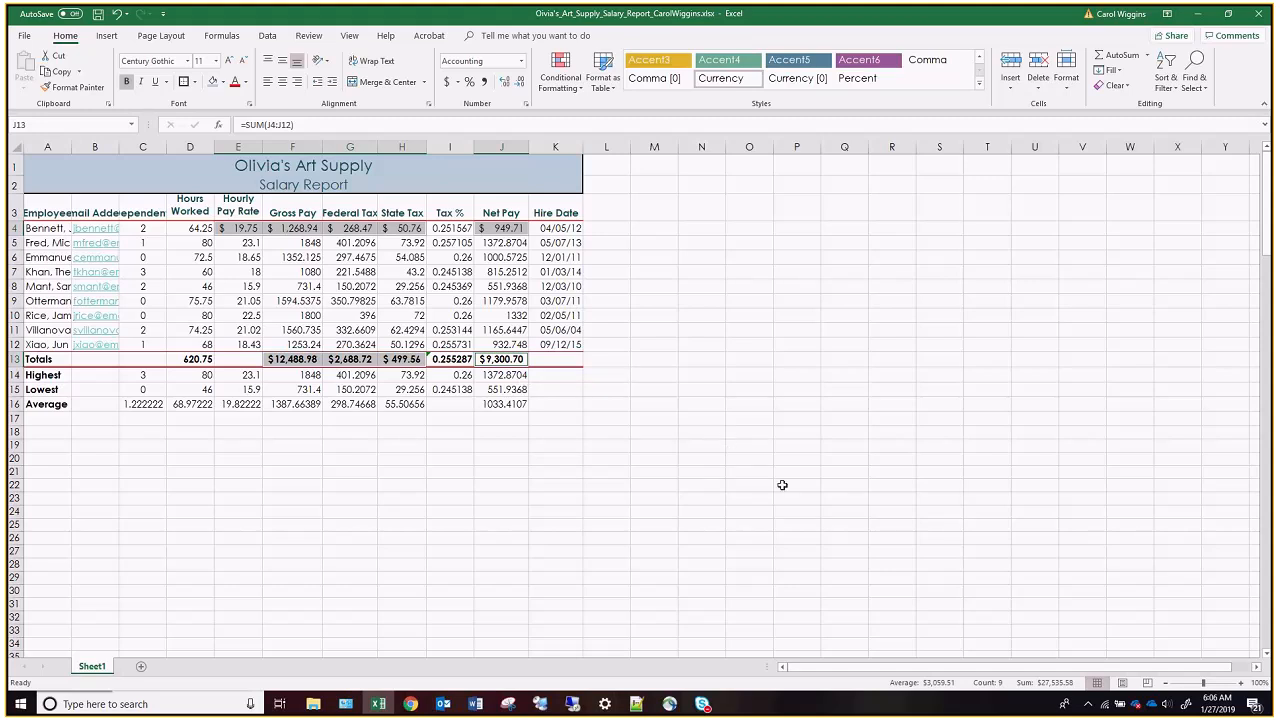
left_click(781, 595)
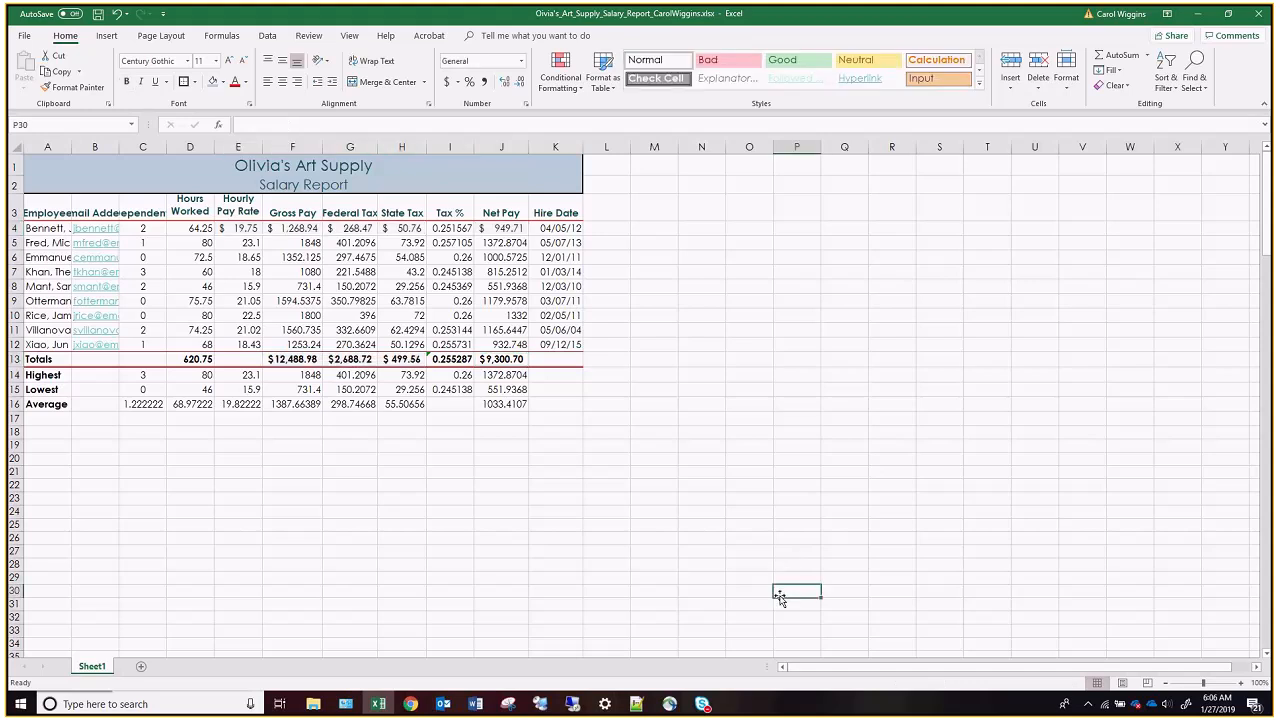
Apply the Comma style to the remaining employees' pay and tax amounts in E5:H12 and J5:J12.
left_click(245, 242)
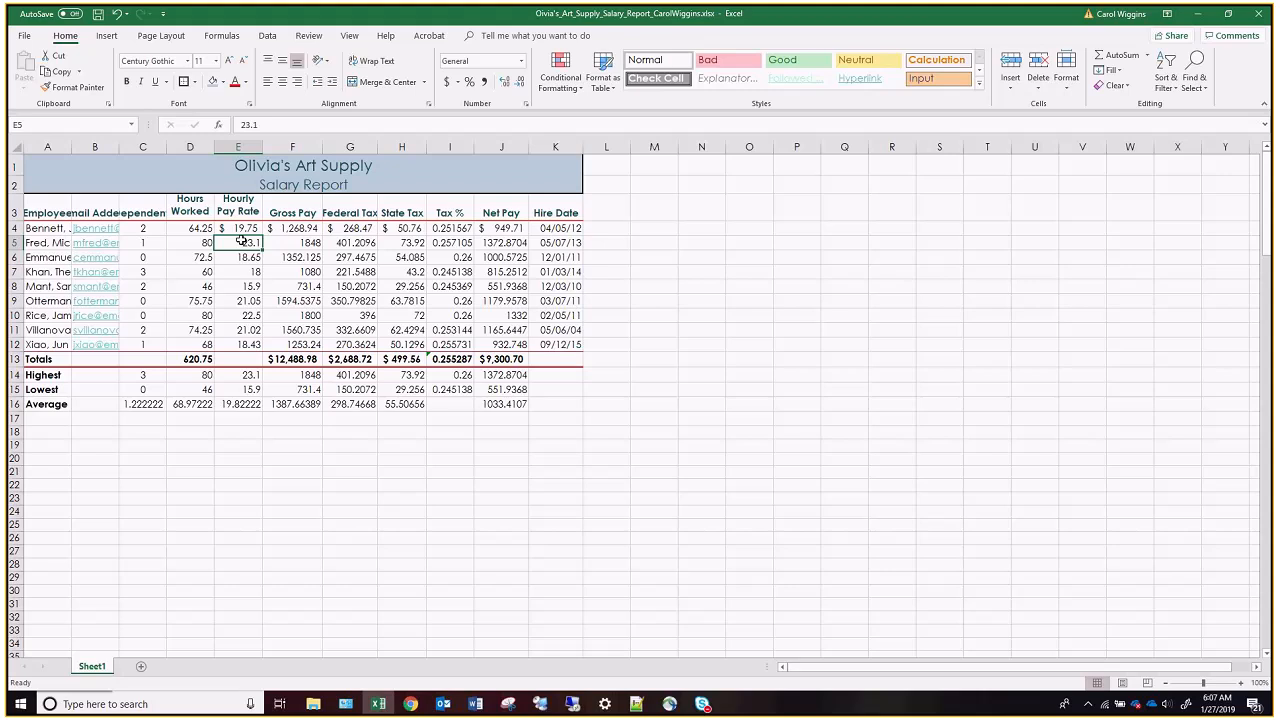
left_click_drag(241, 240, 386, 346)
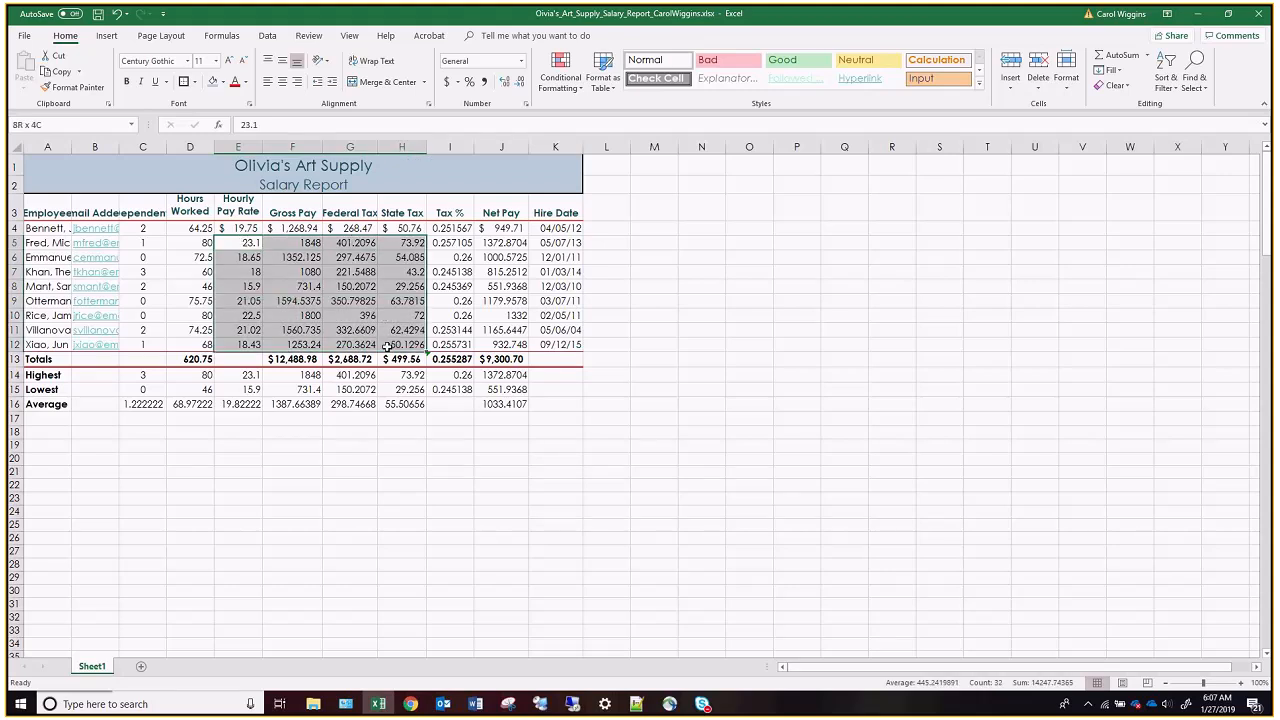
left_click_drag(387, 346, 387, 346)
left_click_drag(515, 243, 519, 340)
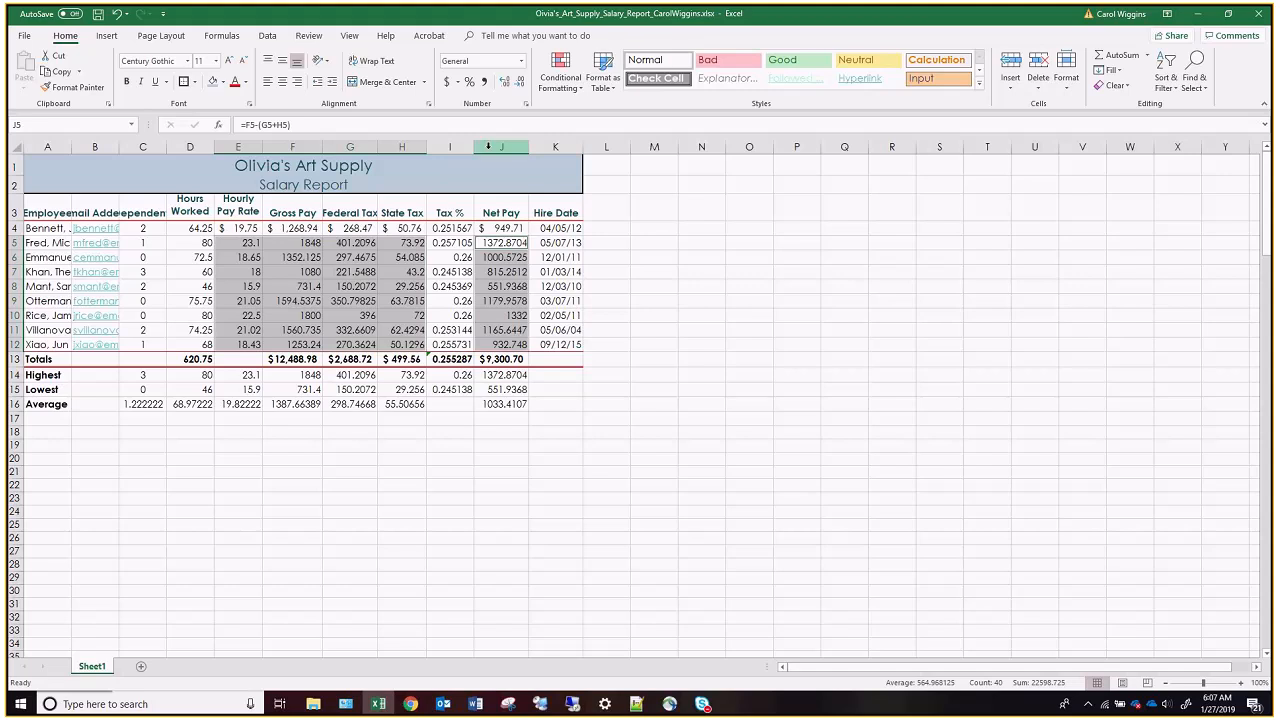
left_click(484, 81)
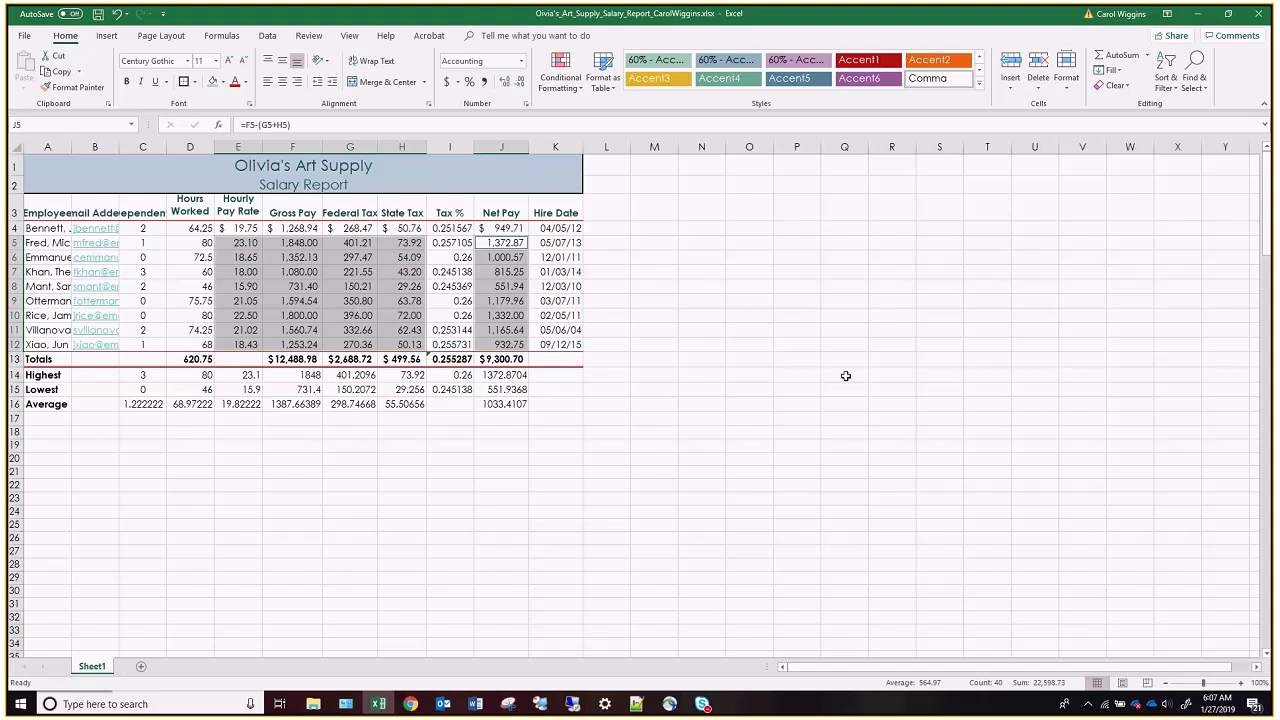
Apply the Comma style to the hours worked values in D4:D16.
left_click(196, 227)
left_click_drag(196, 250, 203, 403)
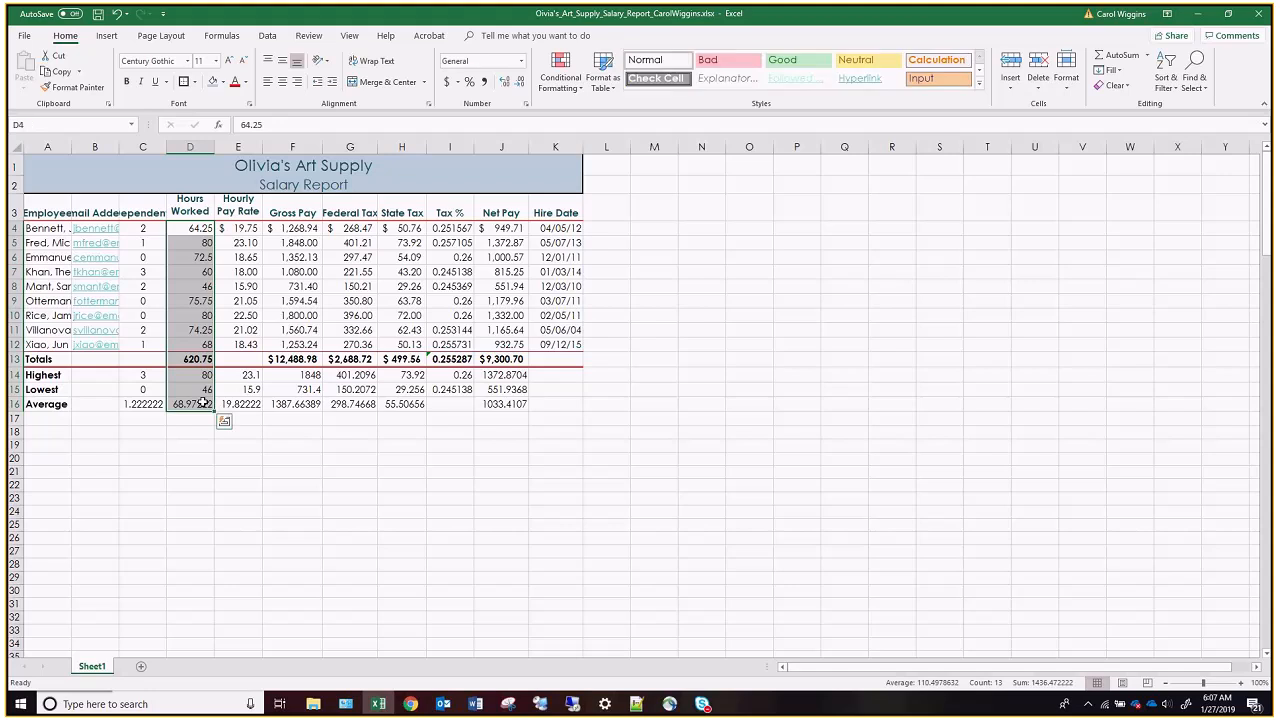
left_click(484, 82)
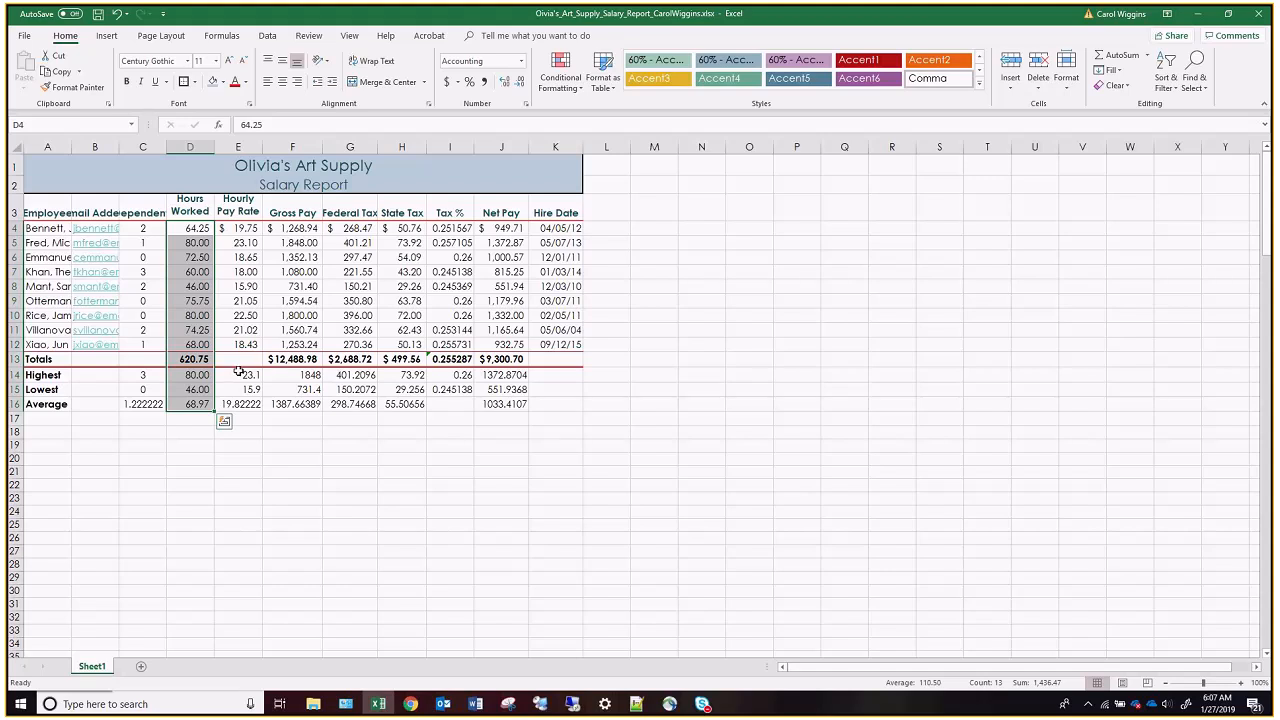
Format the statistics in E14:H16 and J14:J16 as Currency with two decimal places, $ symbol and negative numbers in black parentheses.
left_click_drag(236, 374, 389, 404)
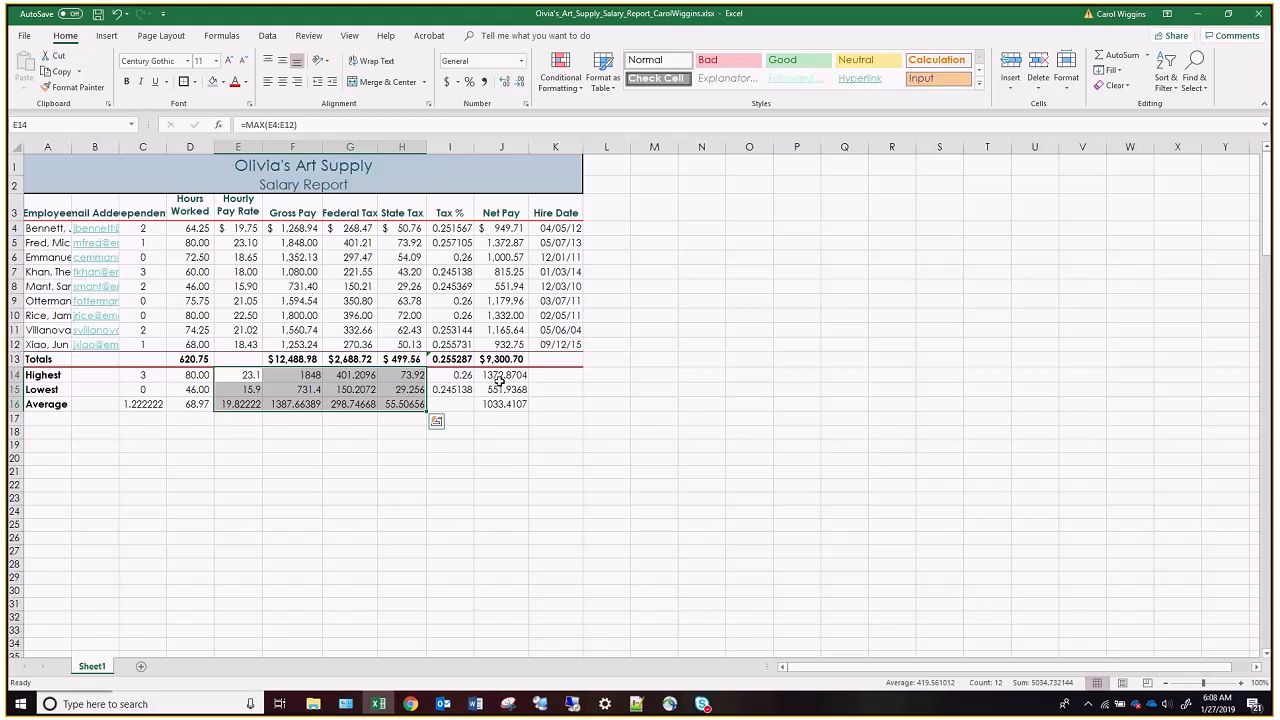
left_click_drag(500, 378, 505, 402)
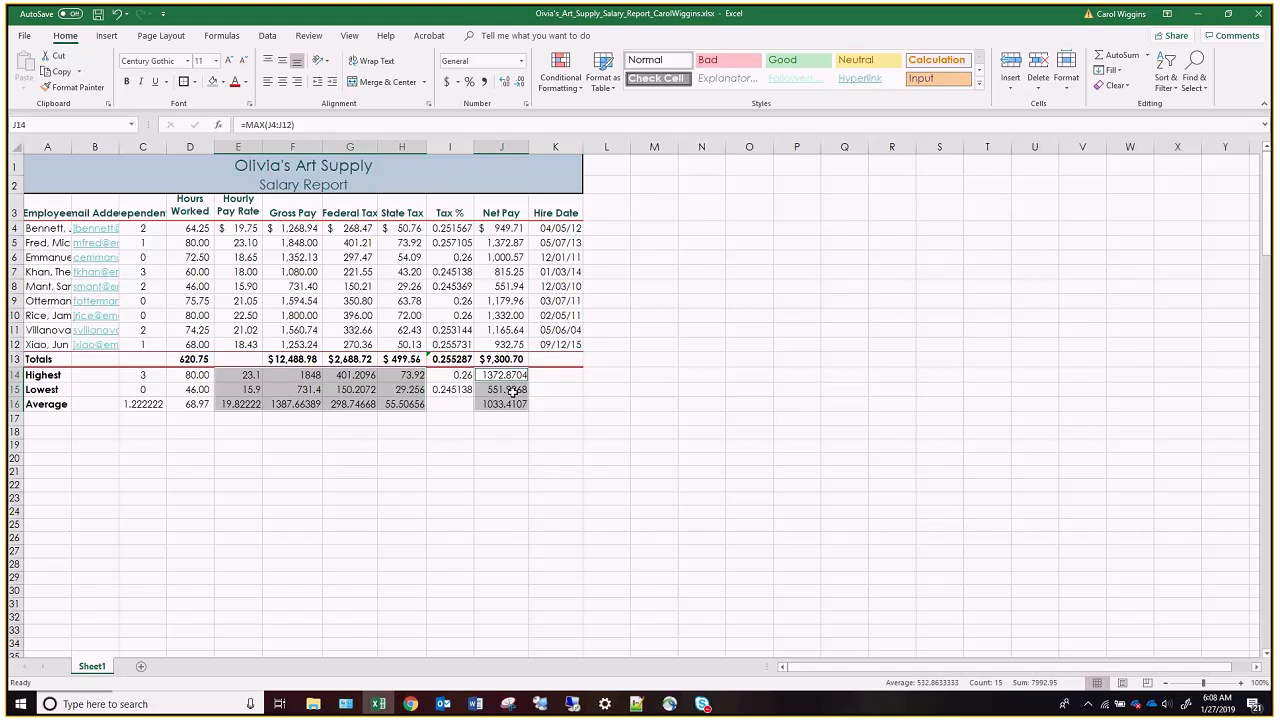
left_click(521, 61)
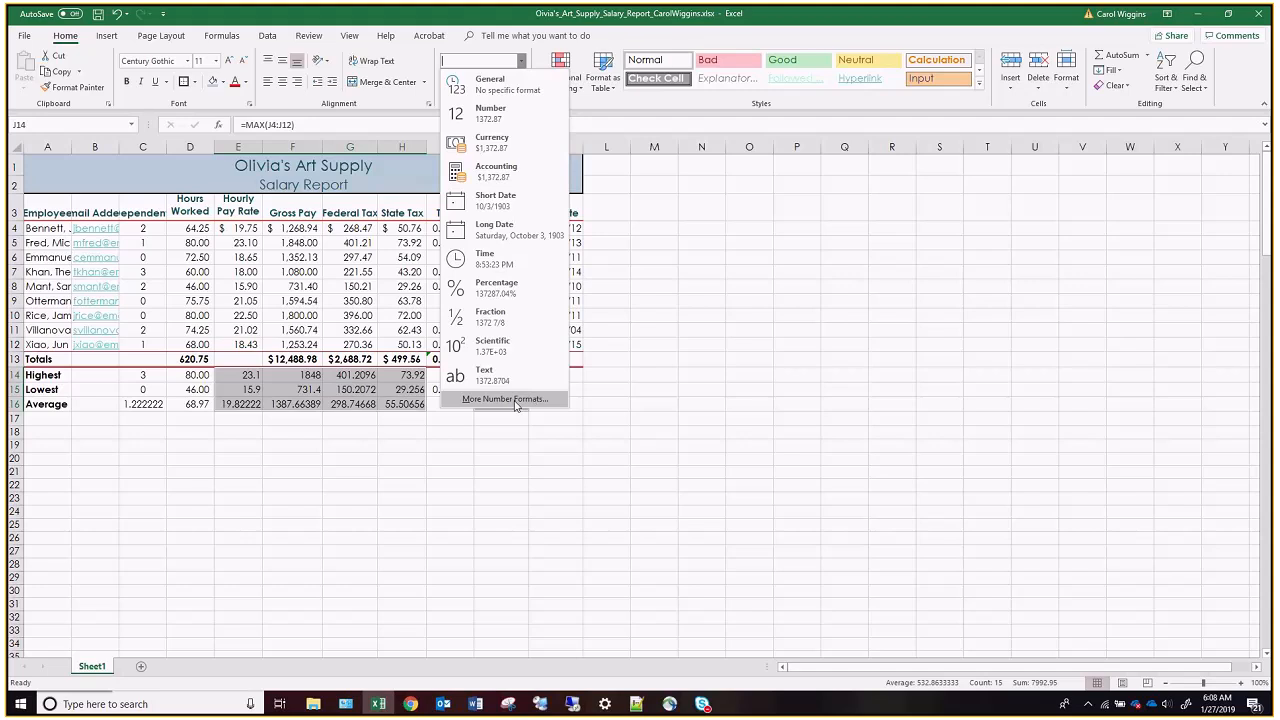
left_click(599, 110)
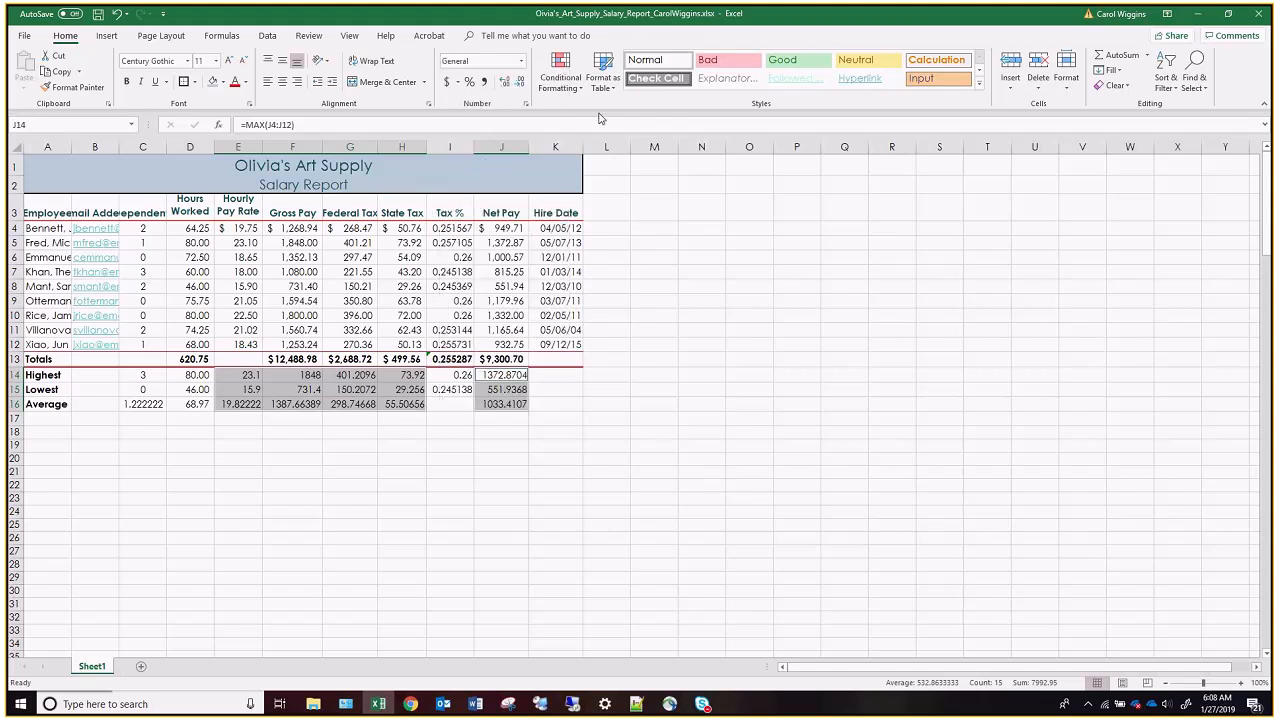
left_click(525, 104)
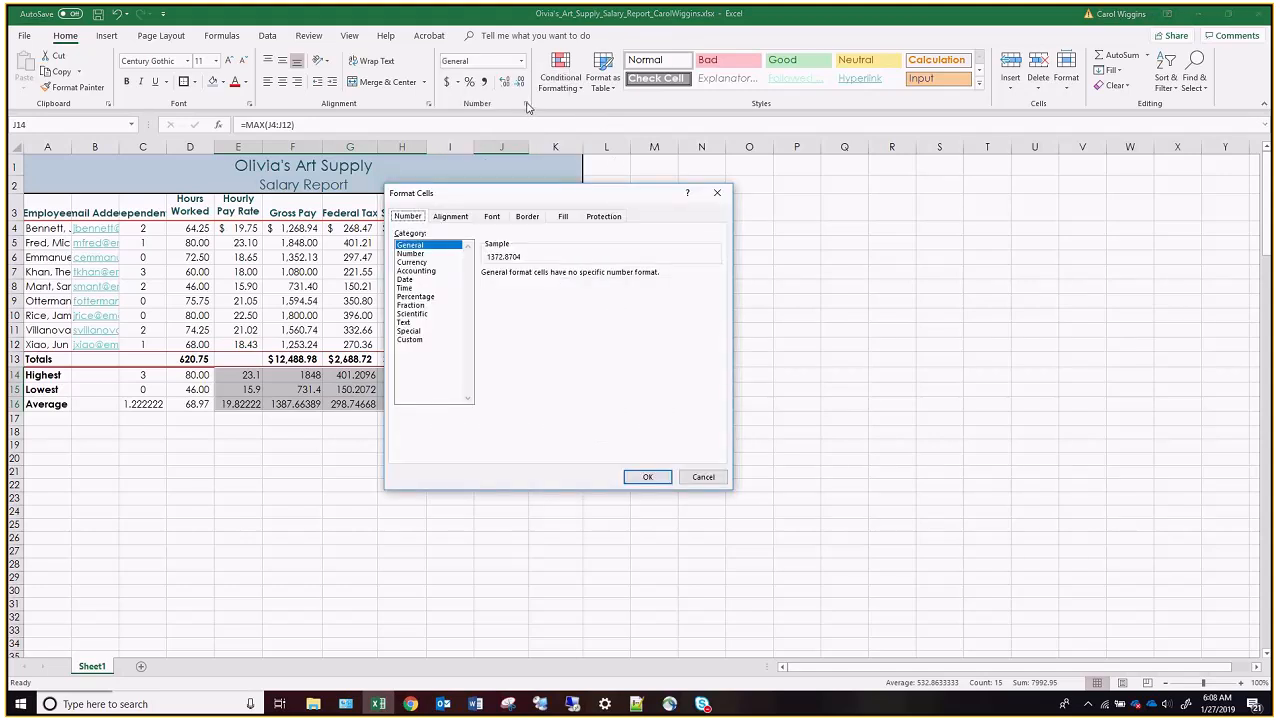
left_click_drag(561, 193, 629, 149)
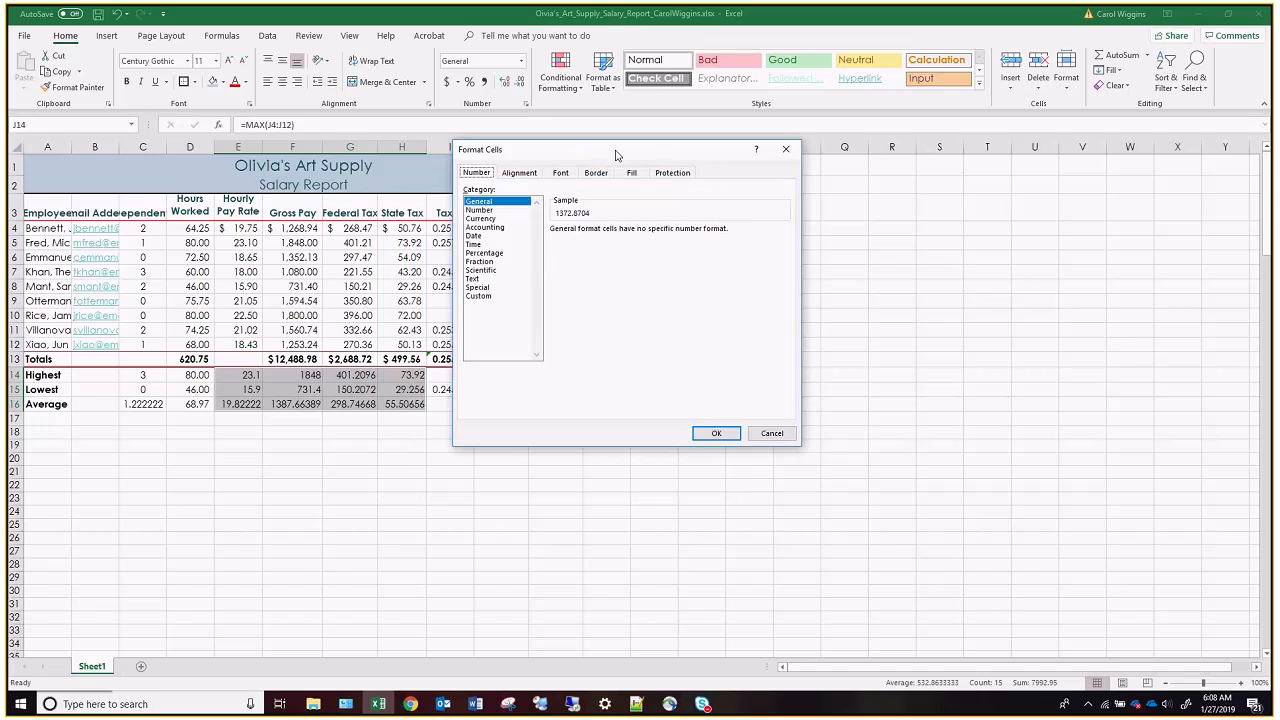
left_click(485, 218)
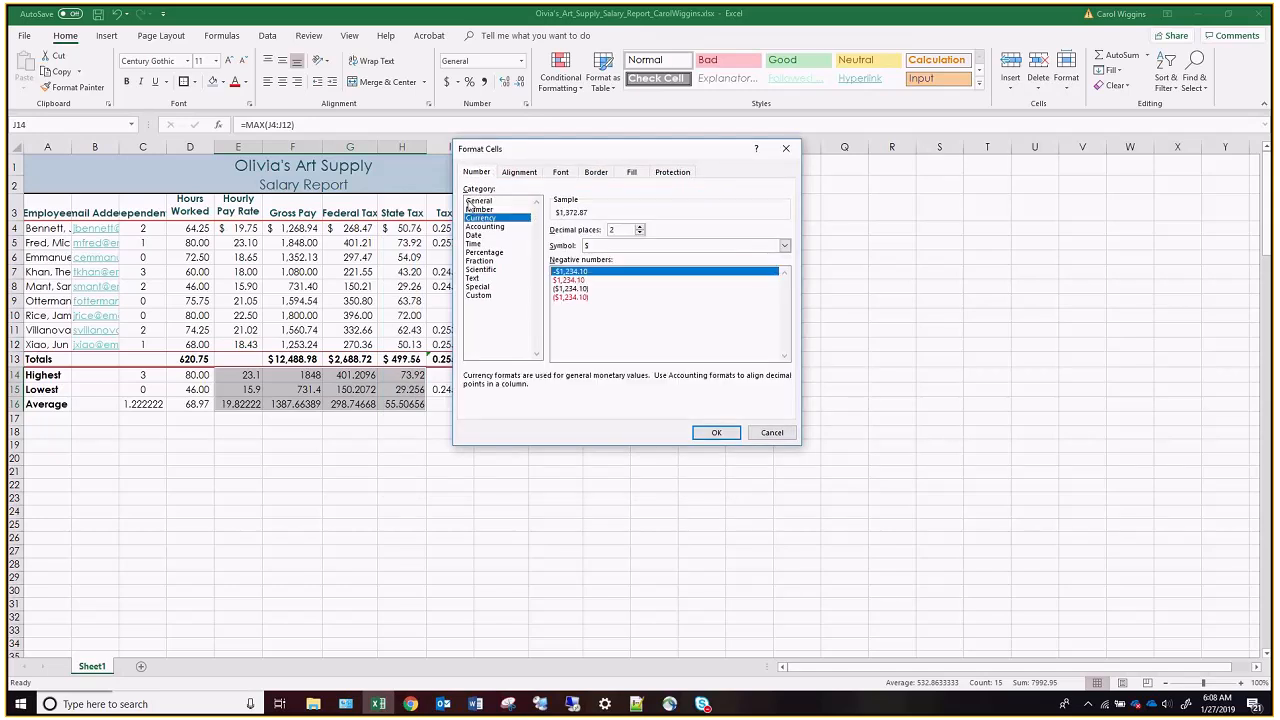
left_click(582, 289)
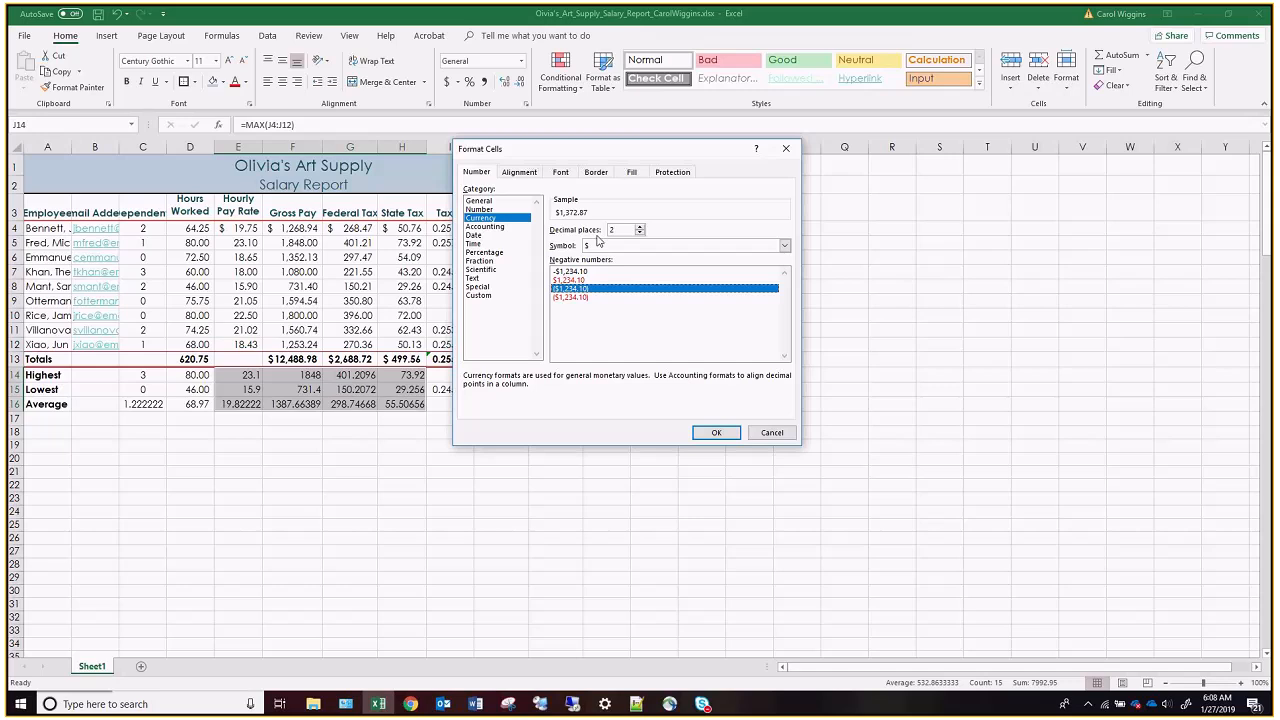
left_click(716, 432)
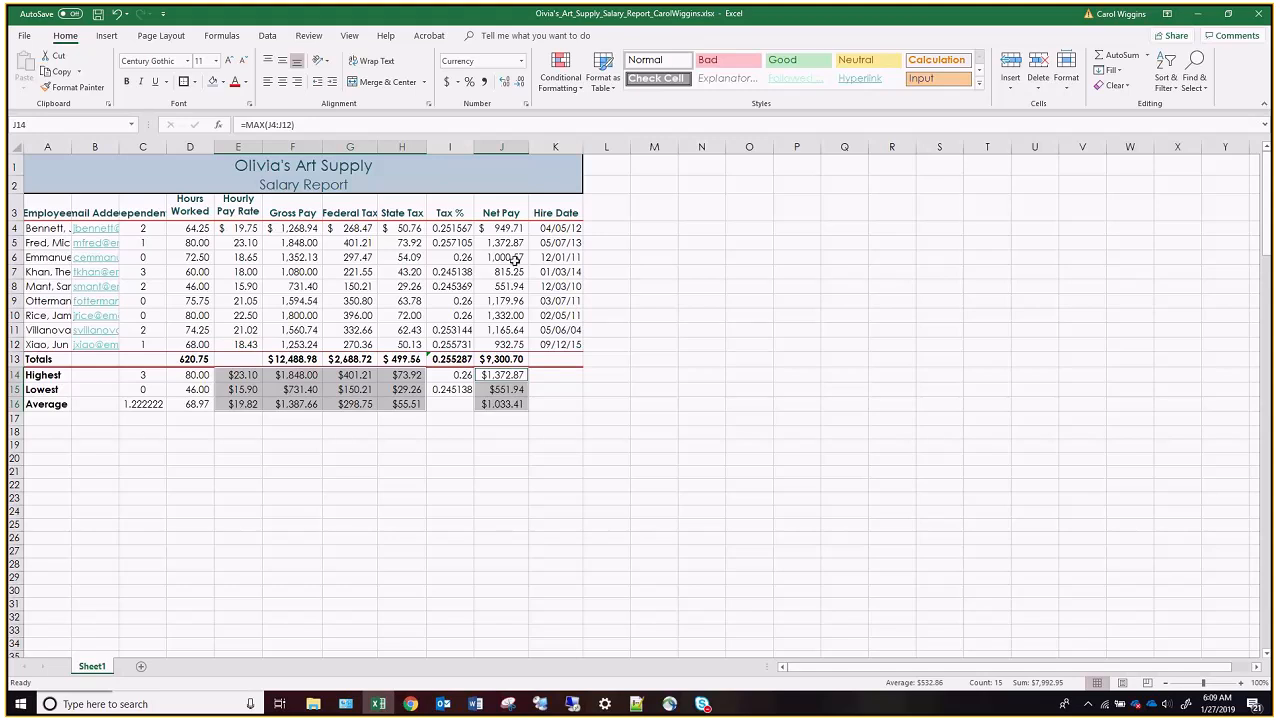
Format the Tax % values in I4:I15 as percentages with two decimal places.
left_click_drag(445, 228, 450, 388)
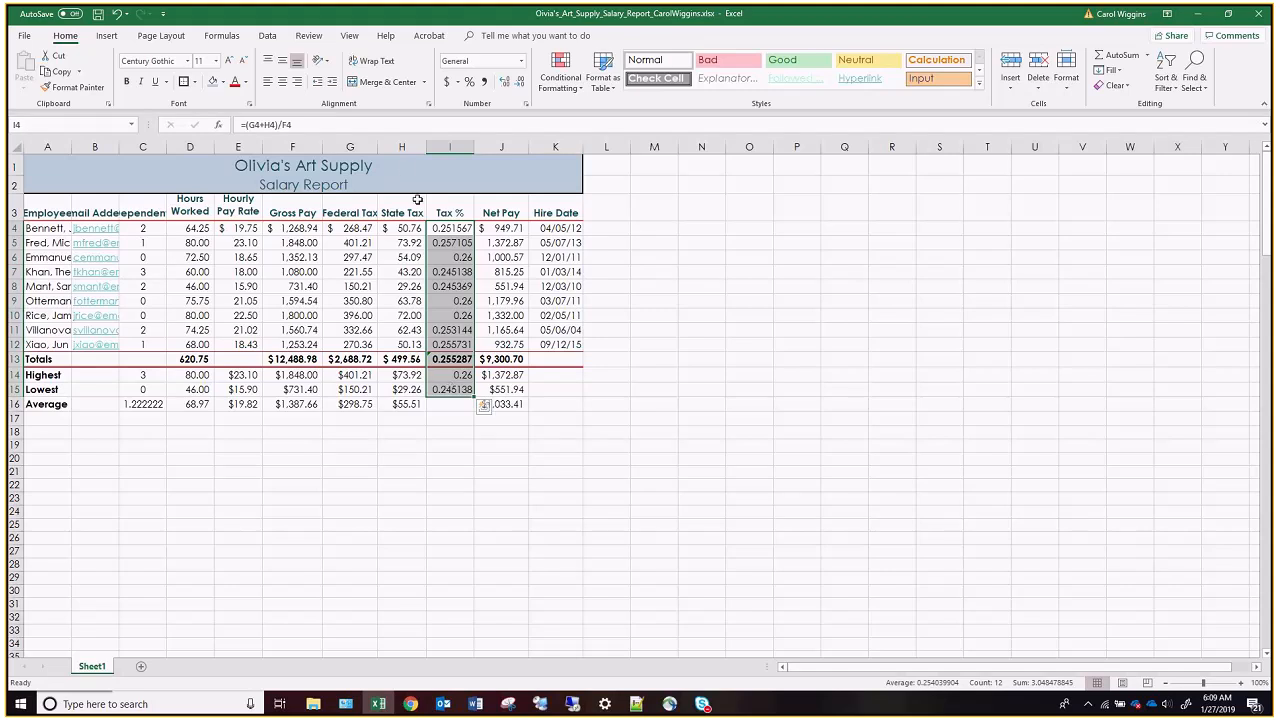
left_click(469, 82)
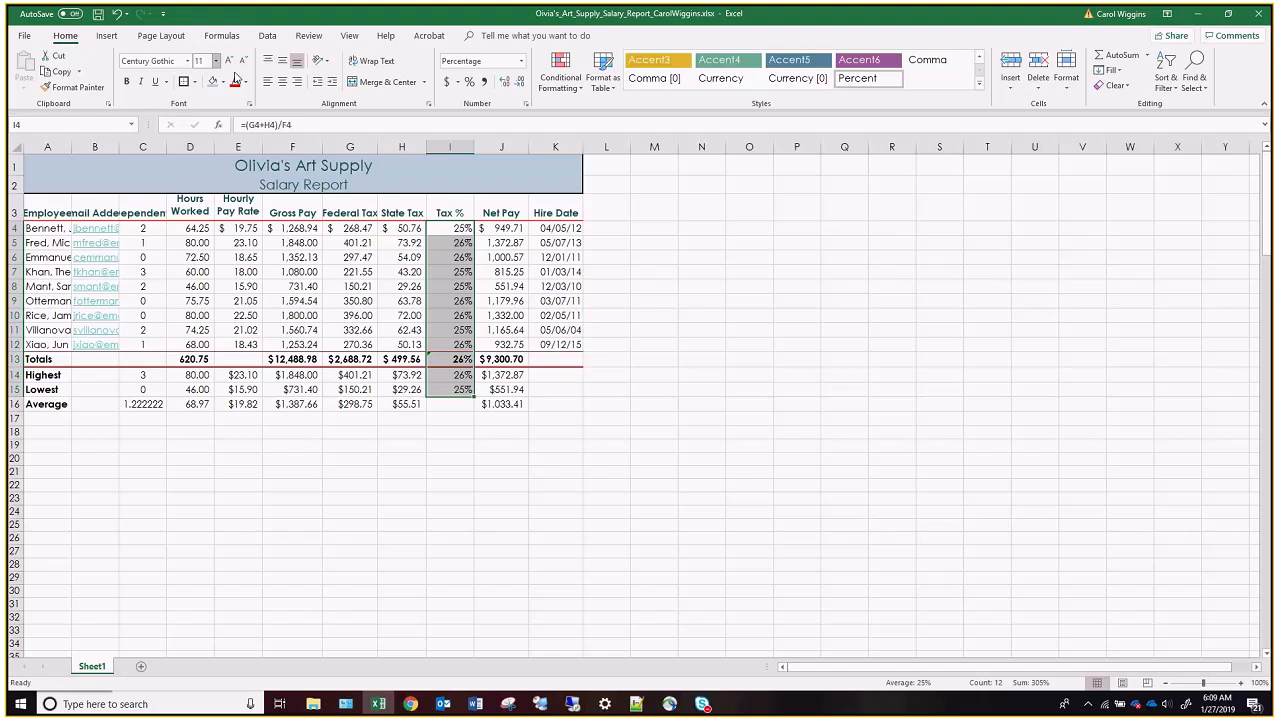
left_click(505, 81)
left_click(505, 81)
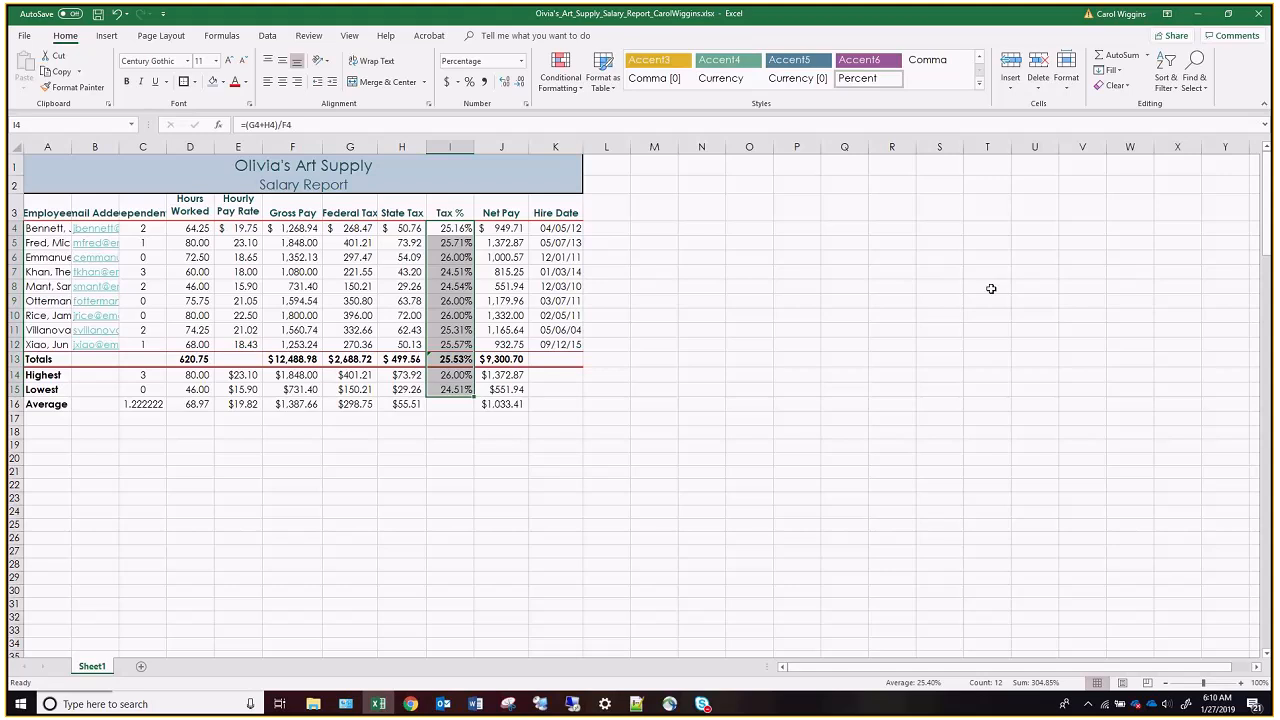
Create a conditional formatting rule for the hours worked in D4:D12 that targets cell values greater than 72.
left_click(784, 258)
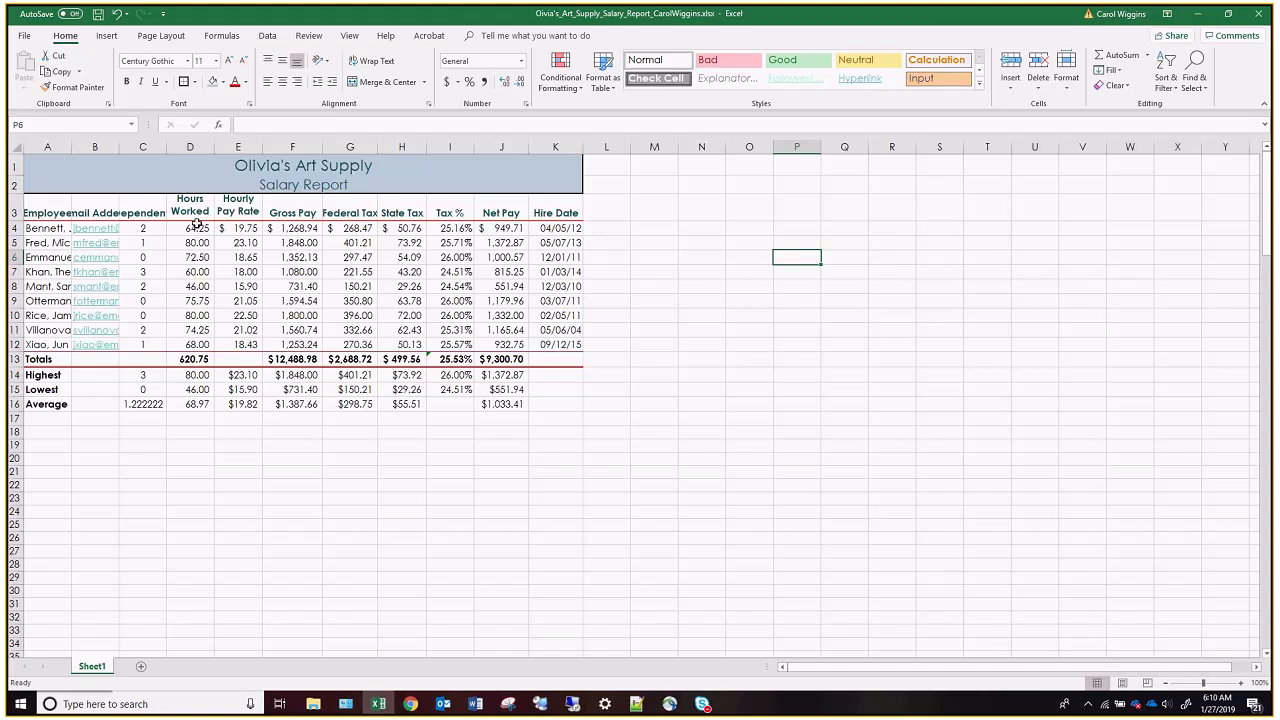
left_click(197, 227)
left_click_drag(199, 252, 202, 345)
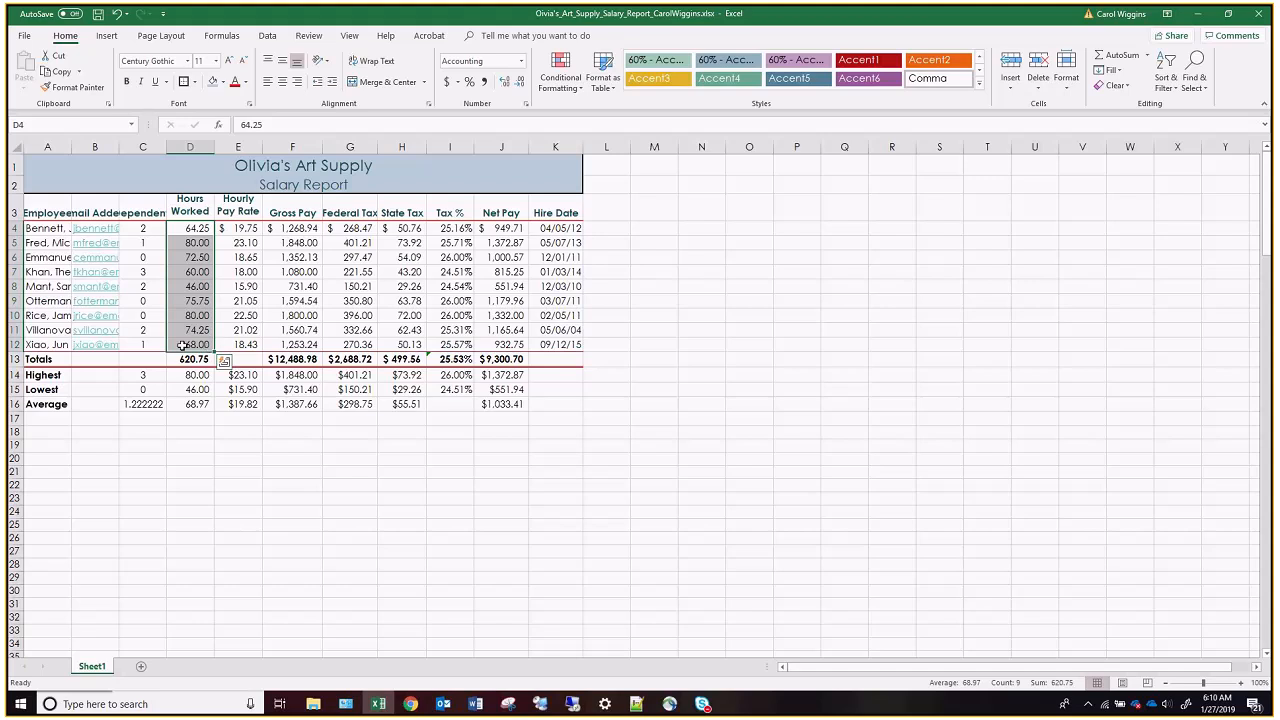
left_click(184, 345)
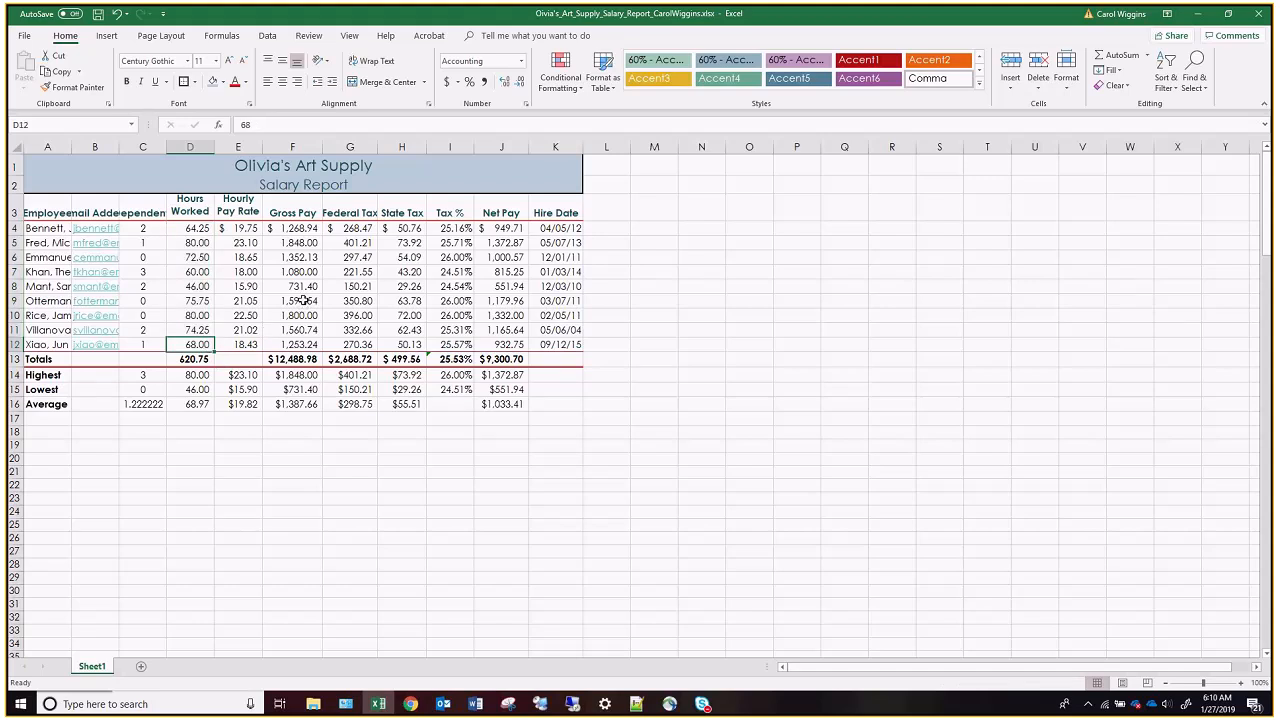
left_click_drag(203, 229, 200, 343)
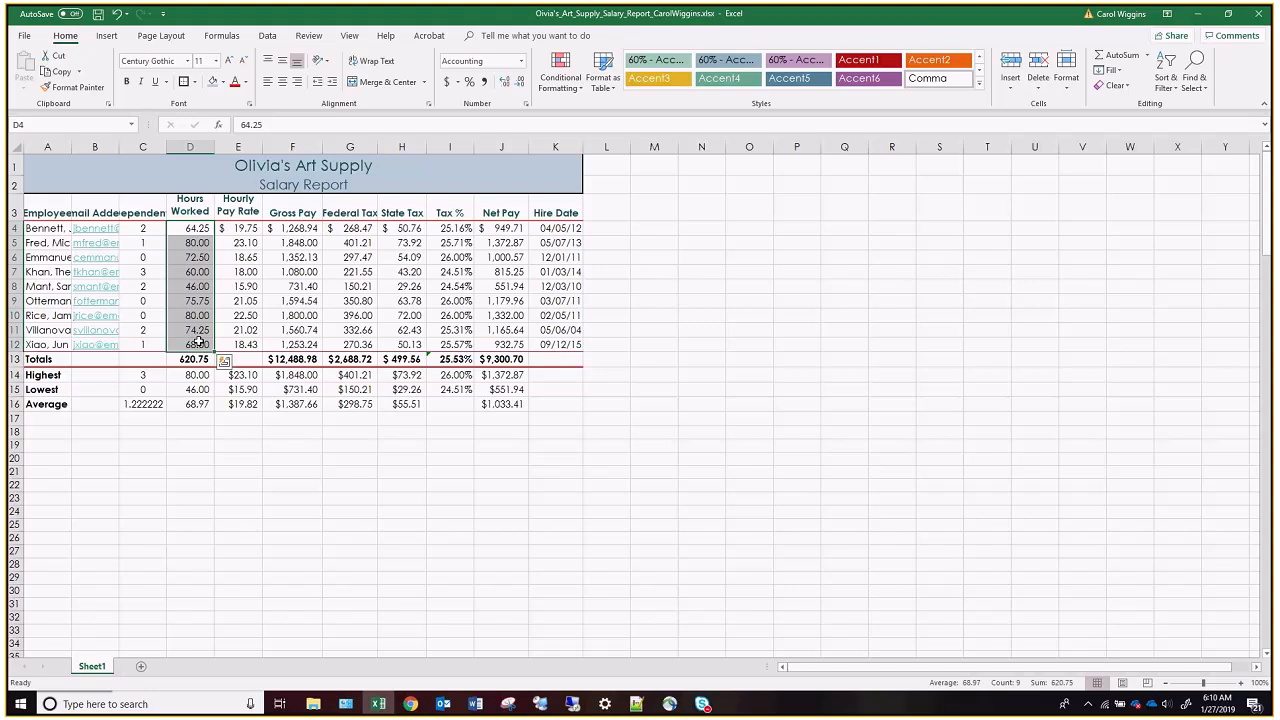
left_click(577, 90)
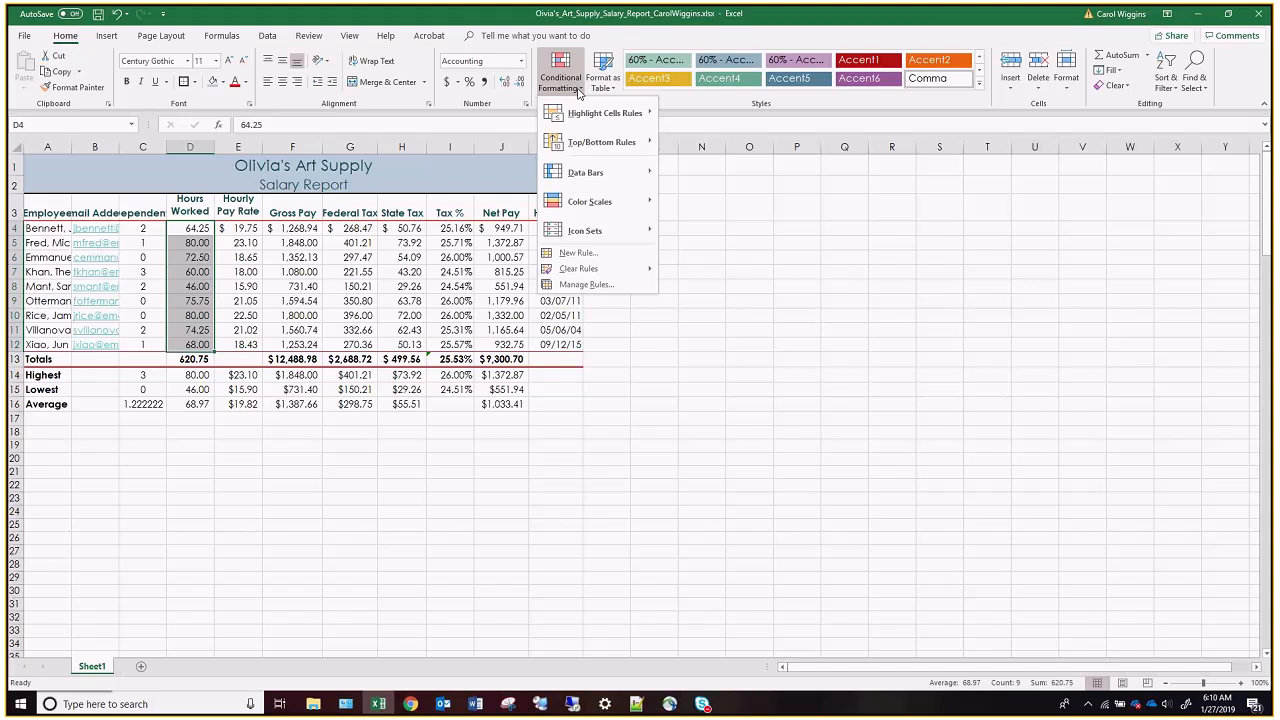
left_click(594, 256)
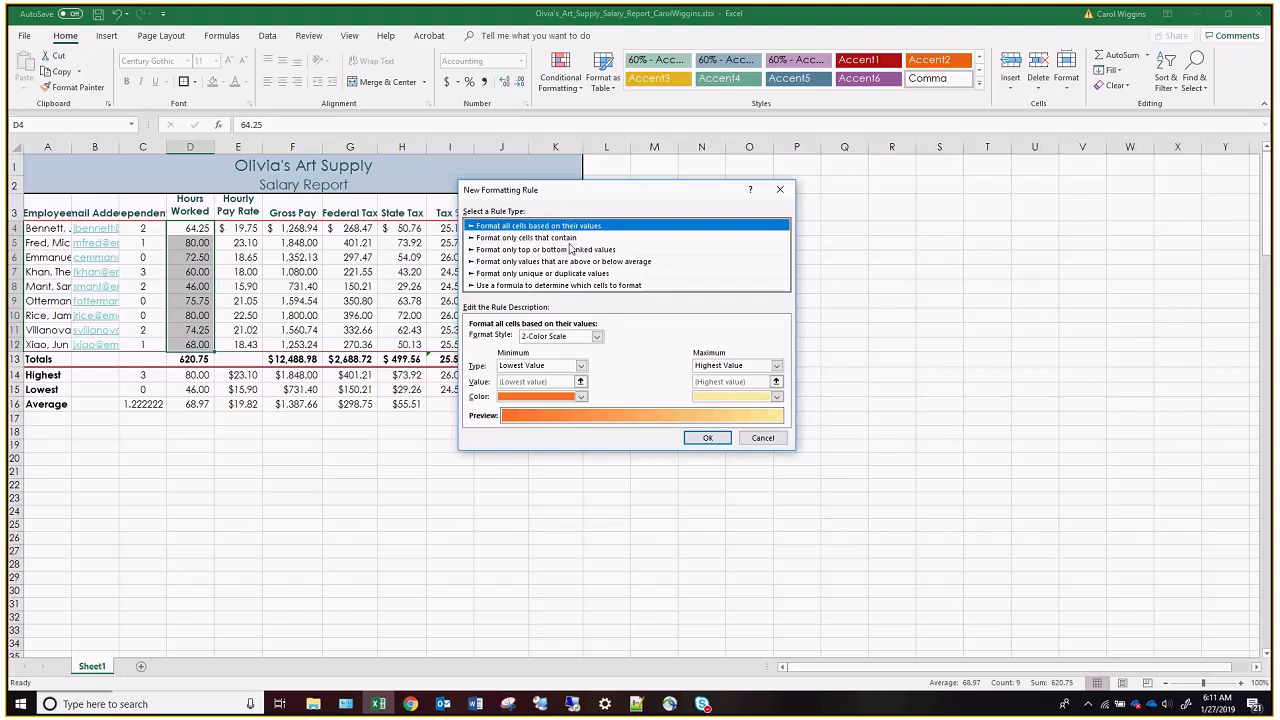
left_click(531, 240)
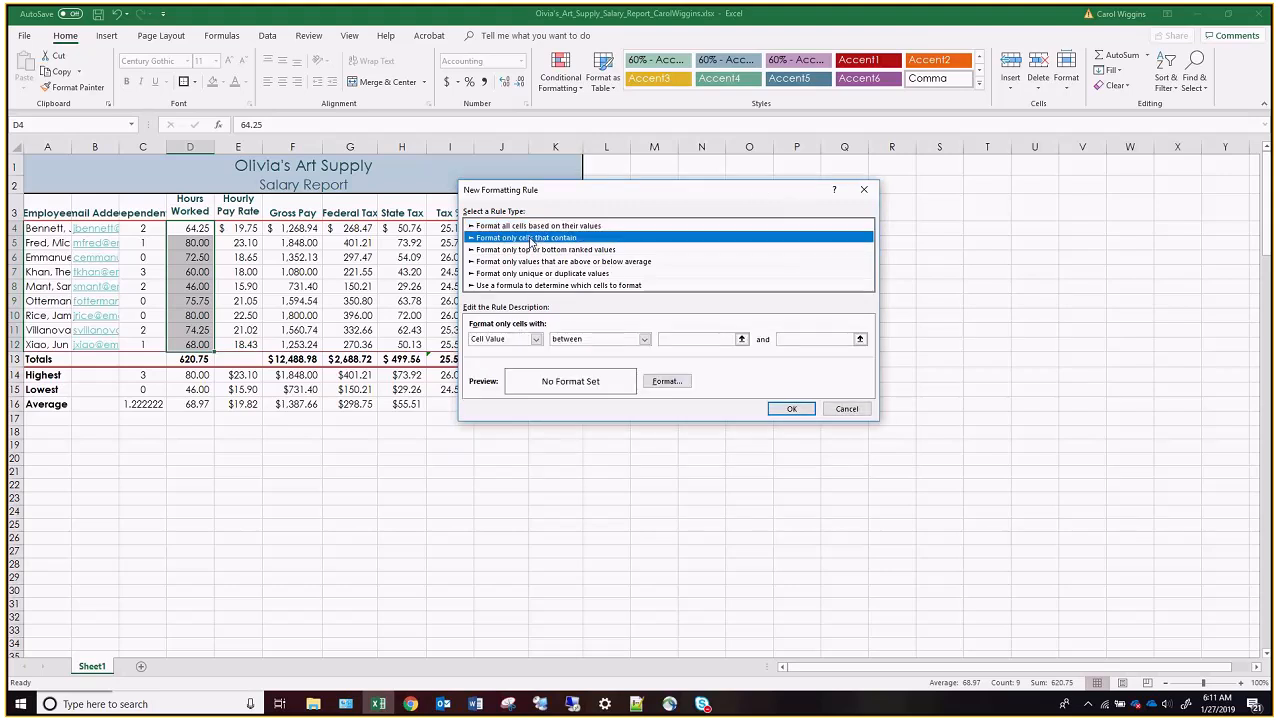
left_click(644, 339)
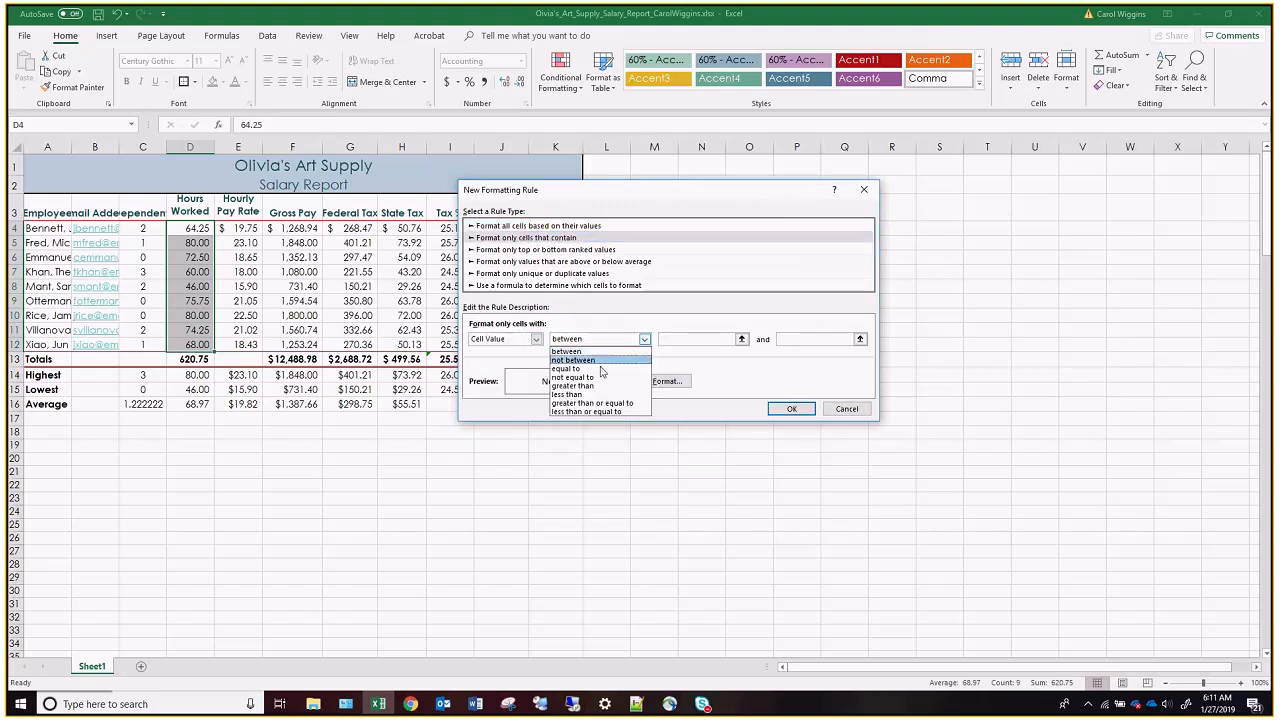
left_click(573, 386)
left_click(672, 340)
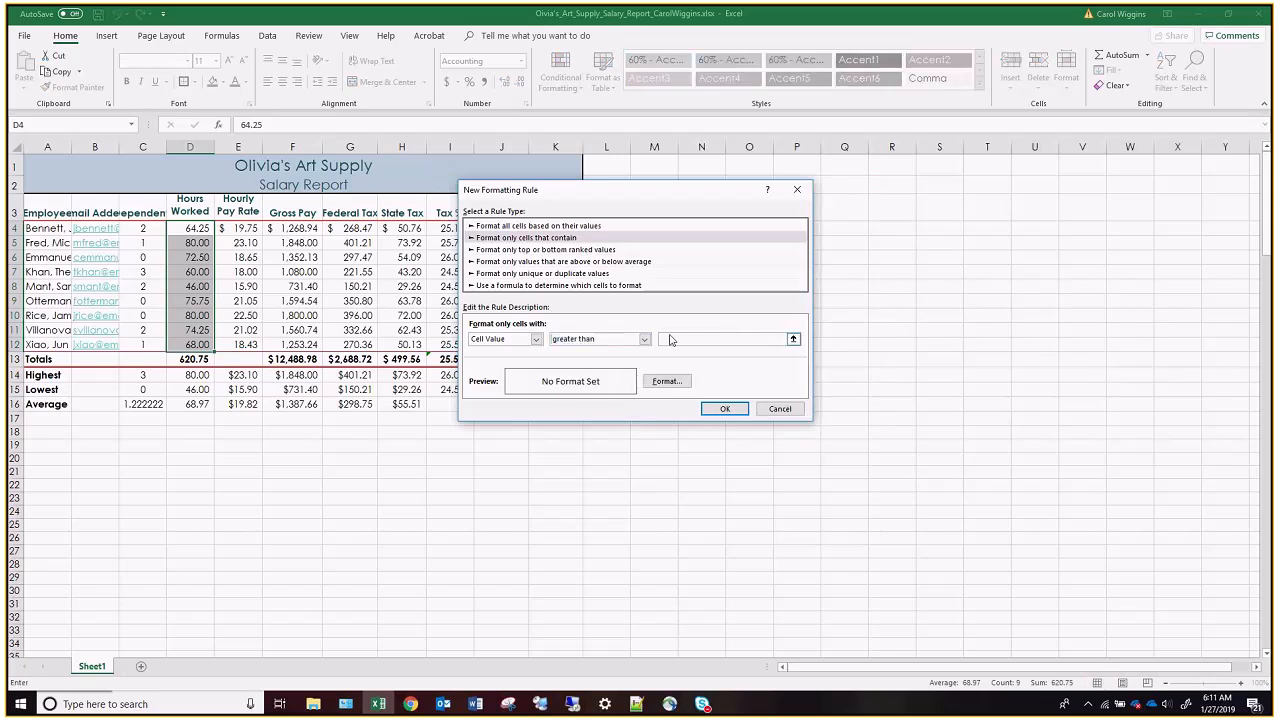
type("72")
Give the rule a white font and the blue Accent 5 theme fill, and apply it to the hours worked.
left_click(672, 383)
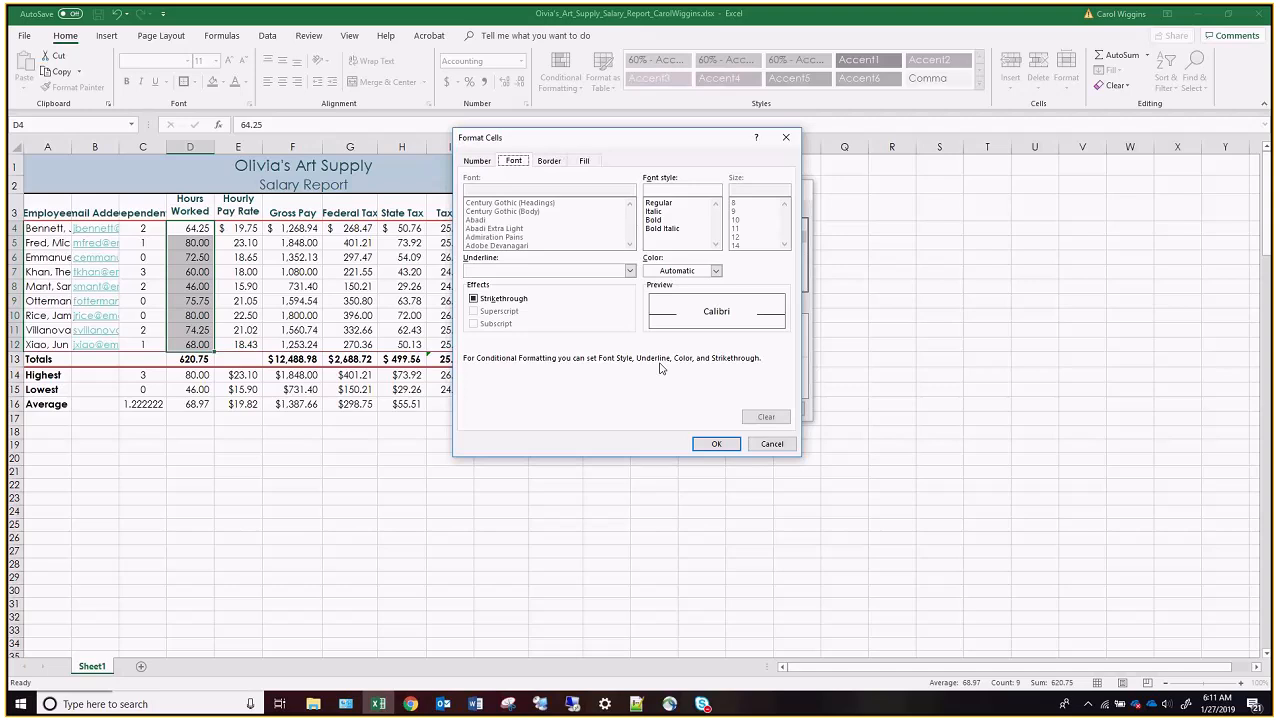
left_click(718, 272)
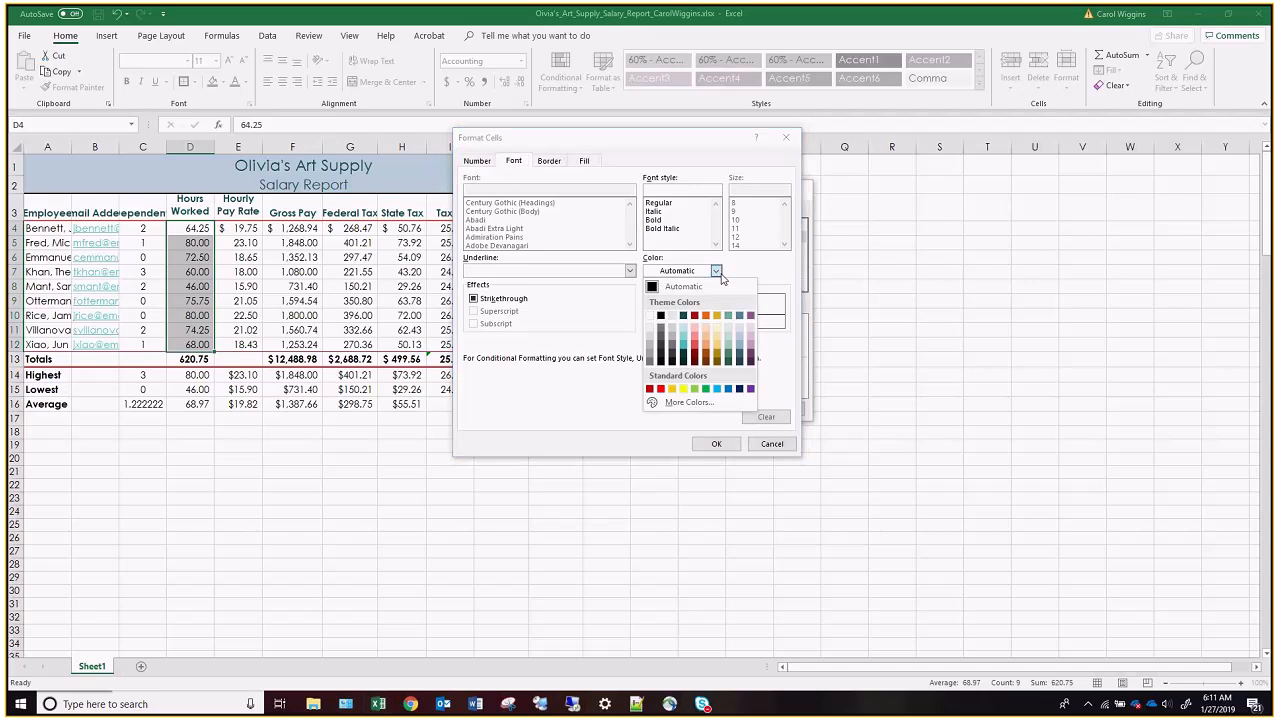
left_click(650, 316)
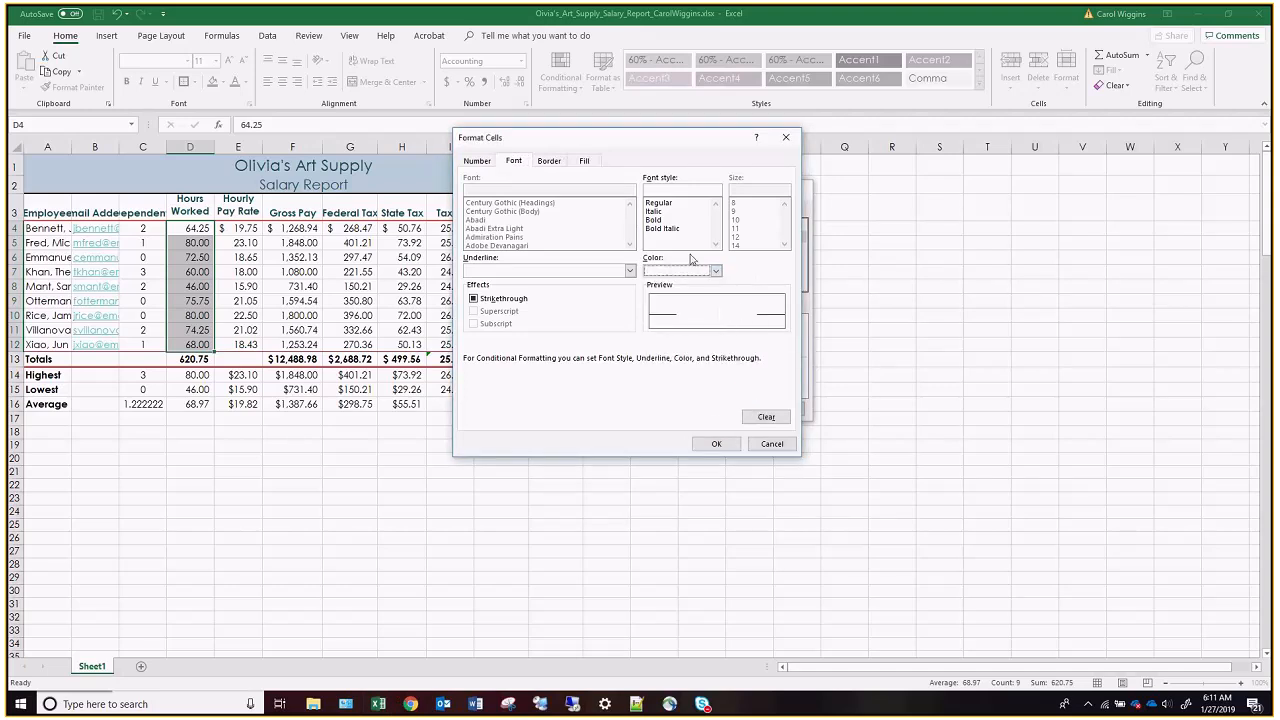
left_click(586, 162)
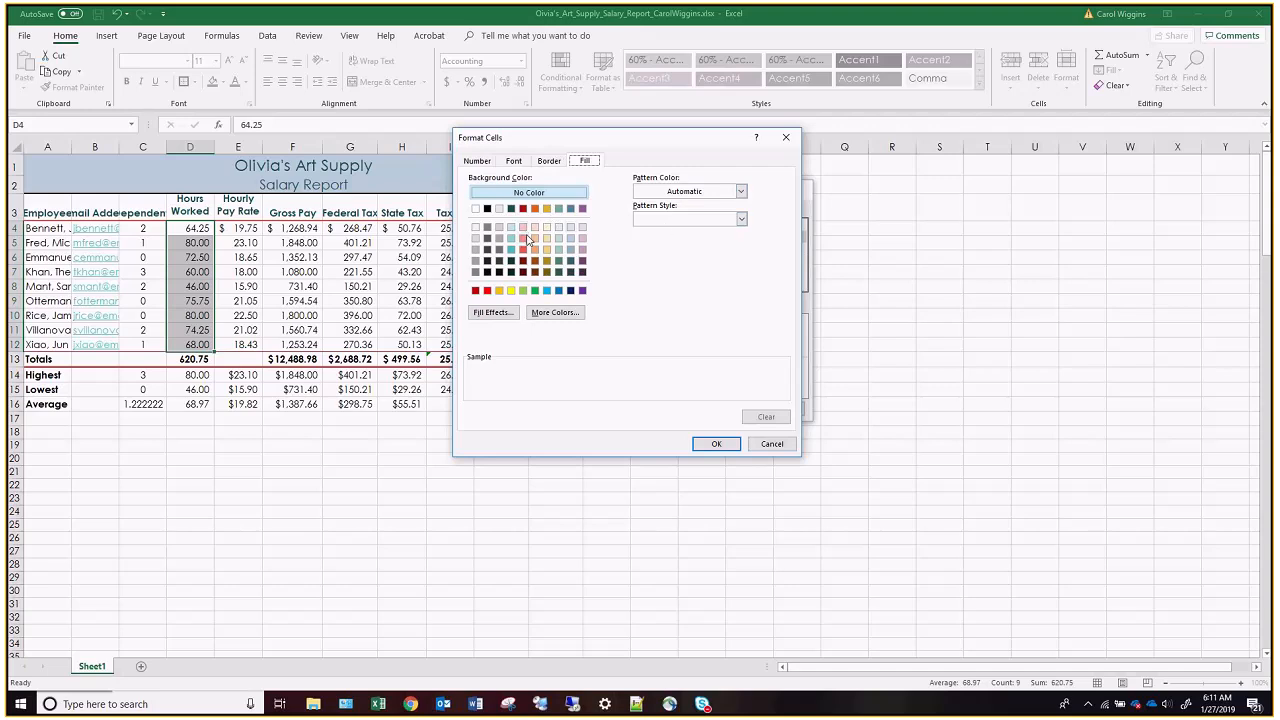
left_click(571, 209)
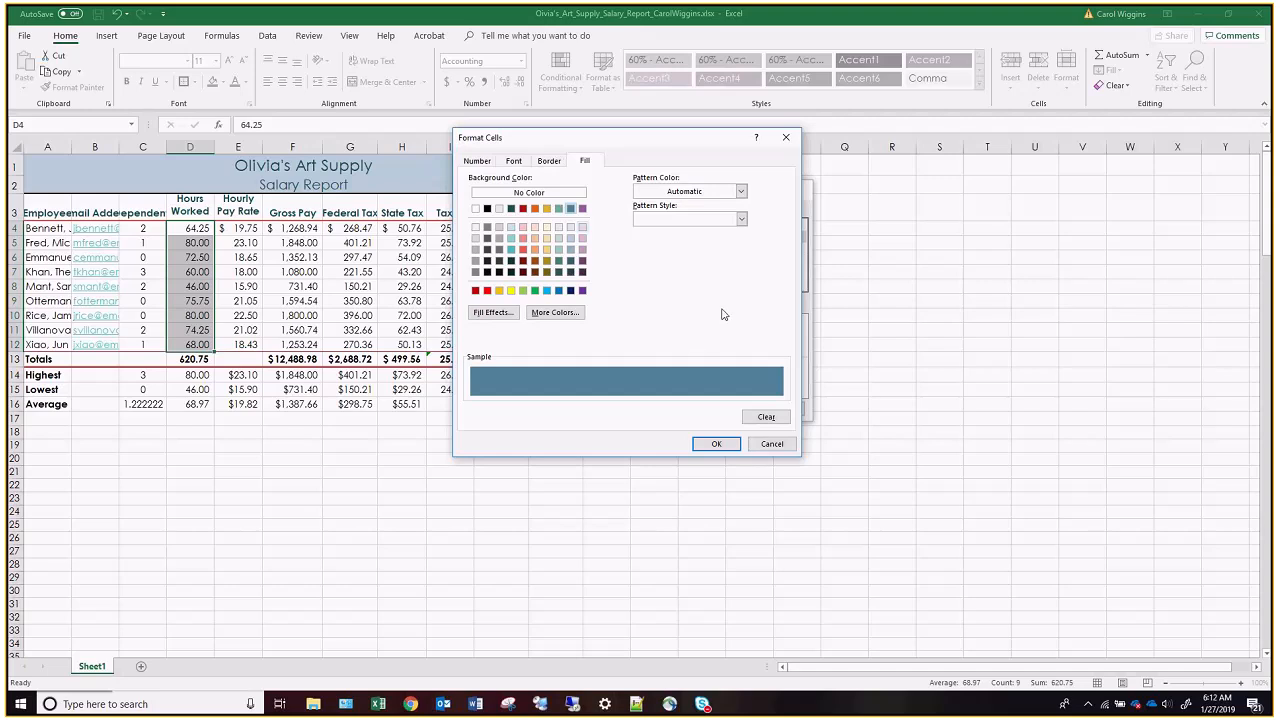
left_click(716, 444)
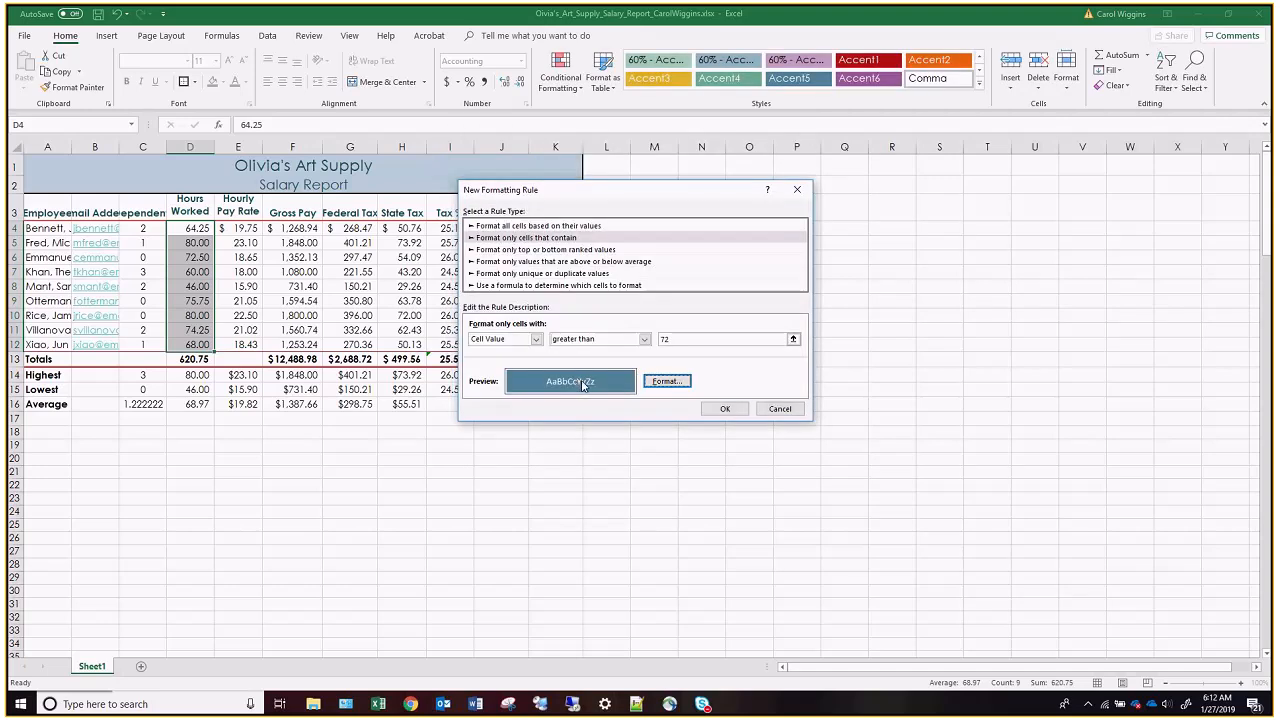
left_click(725, 408)
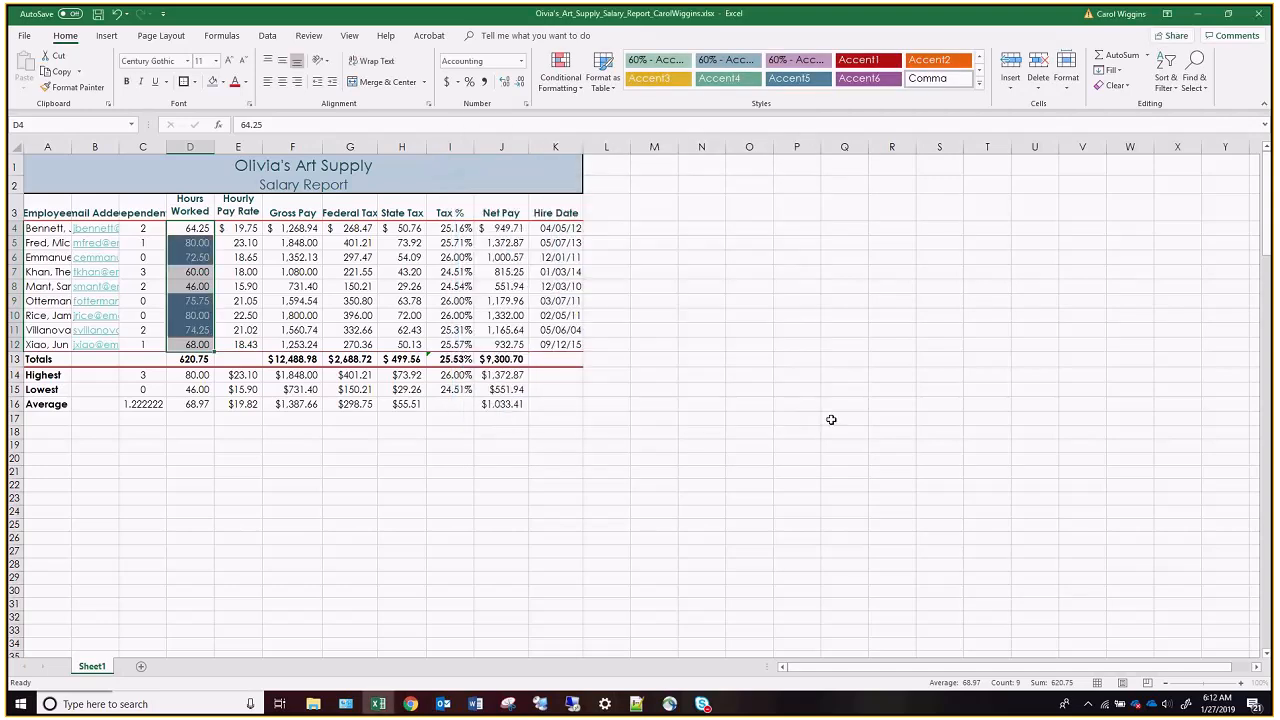
left_click(227, 288)
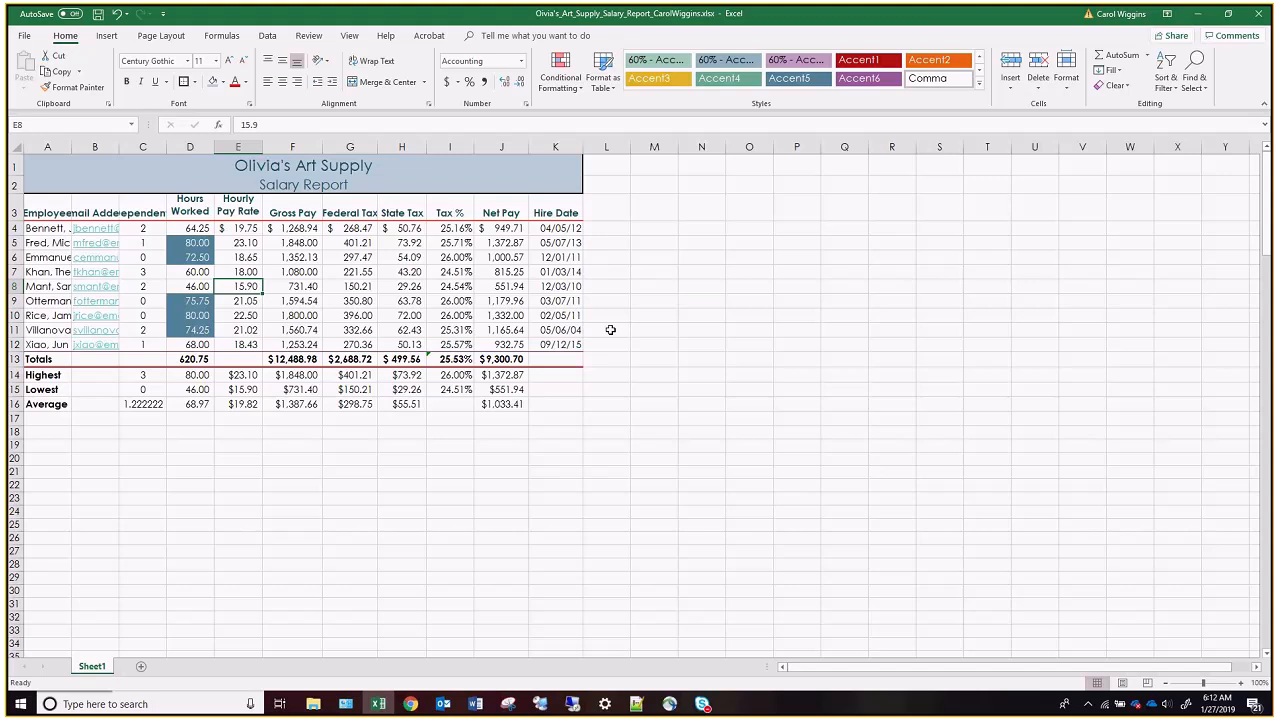
AutoFit columns A through C to their contents and slightly widen the State Tax column H.
left_click_drag(58, 146, 150, 146)
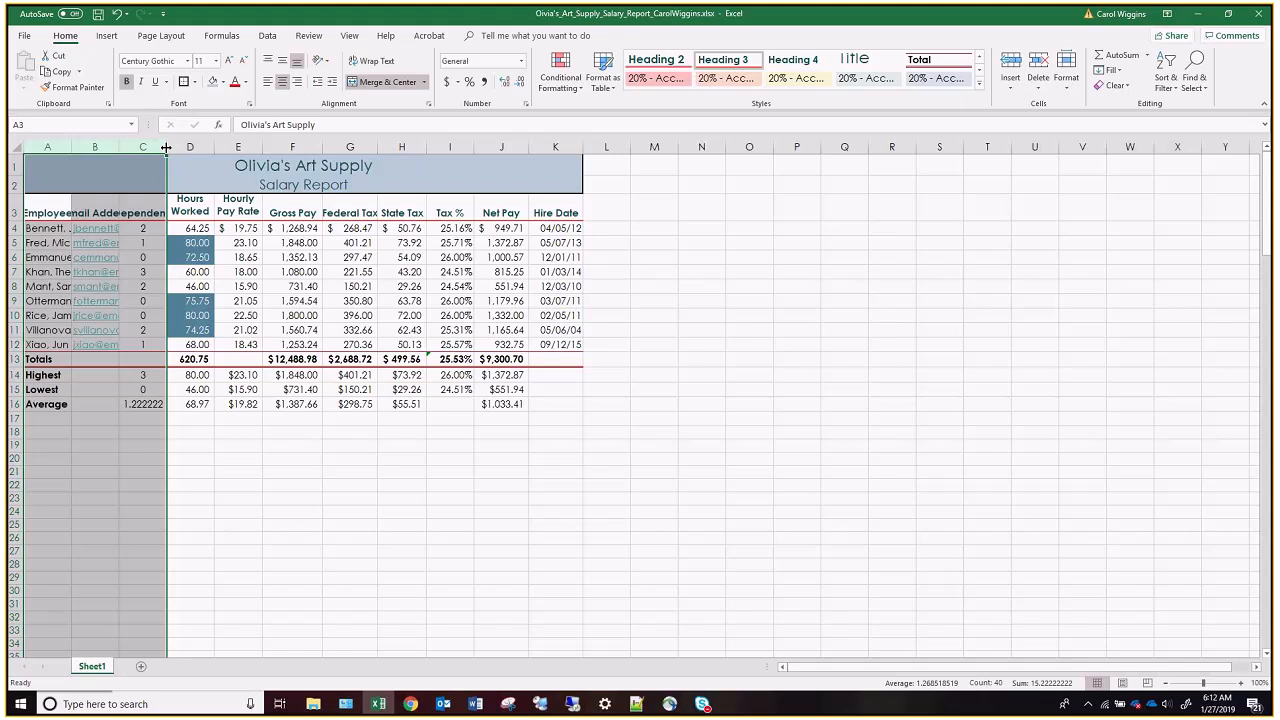
double_click(166, 147)
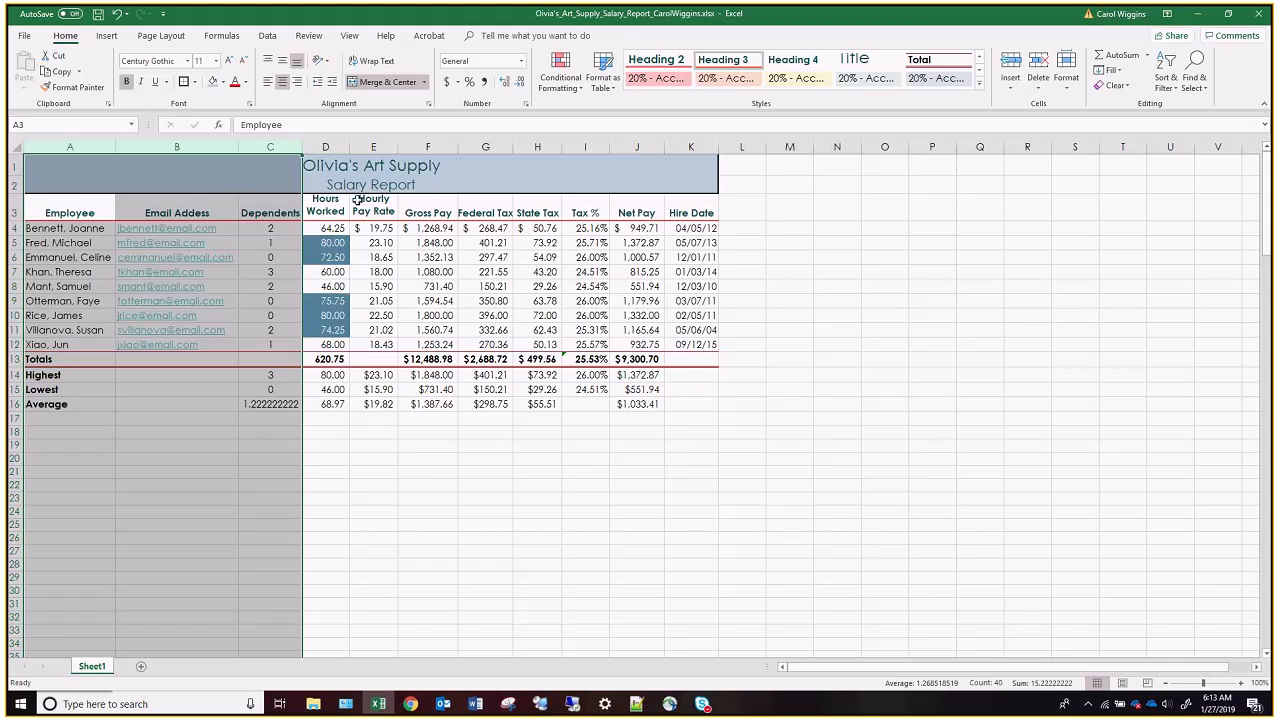
left_click(537, 146)
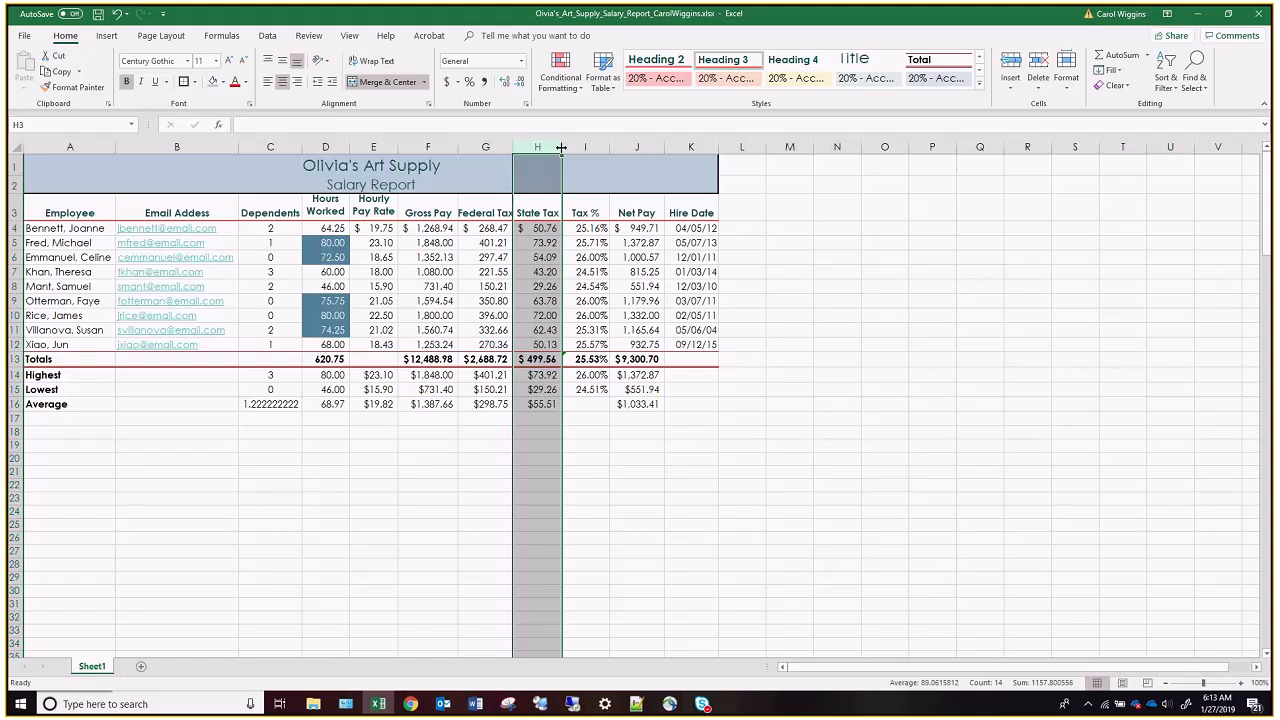
left_click_drag(561, 147, 562, 147)
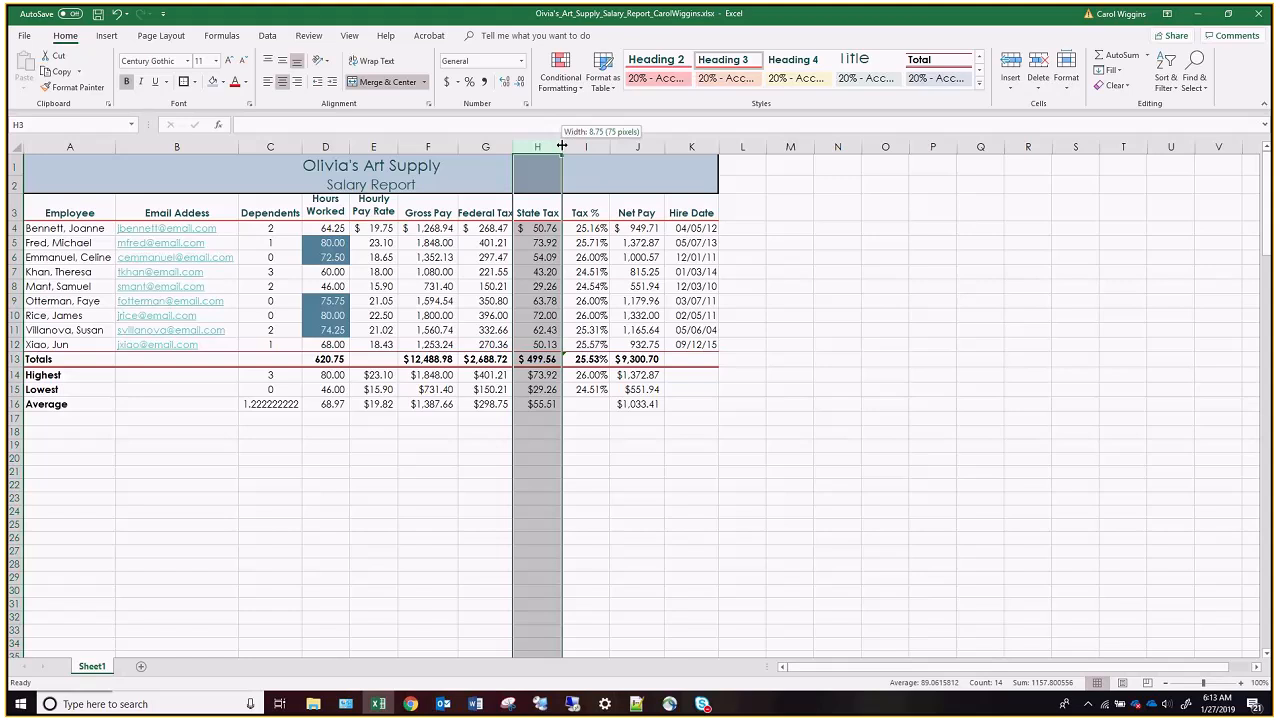
left_click_drag(562, 147, 563, 147)
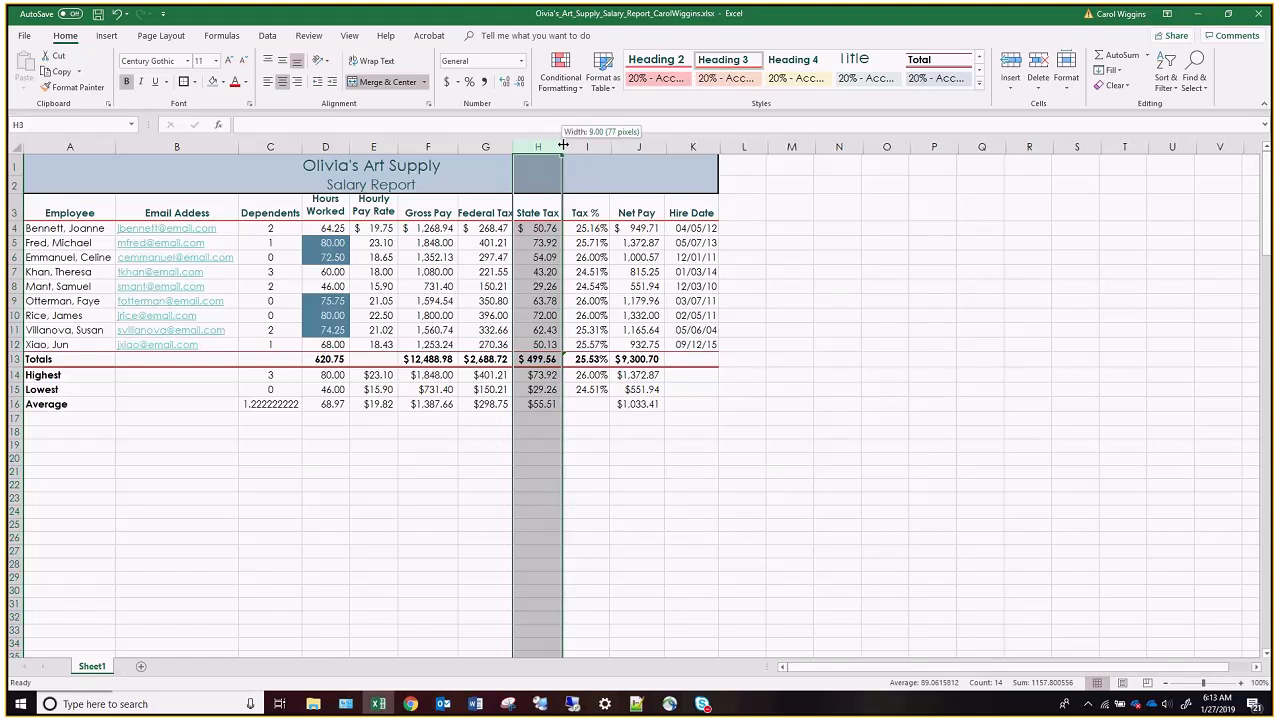
left_click_drag(563, 145, 570, 143)
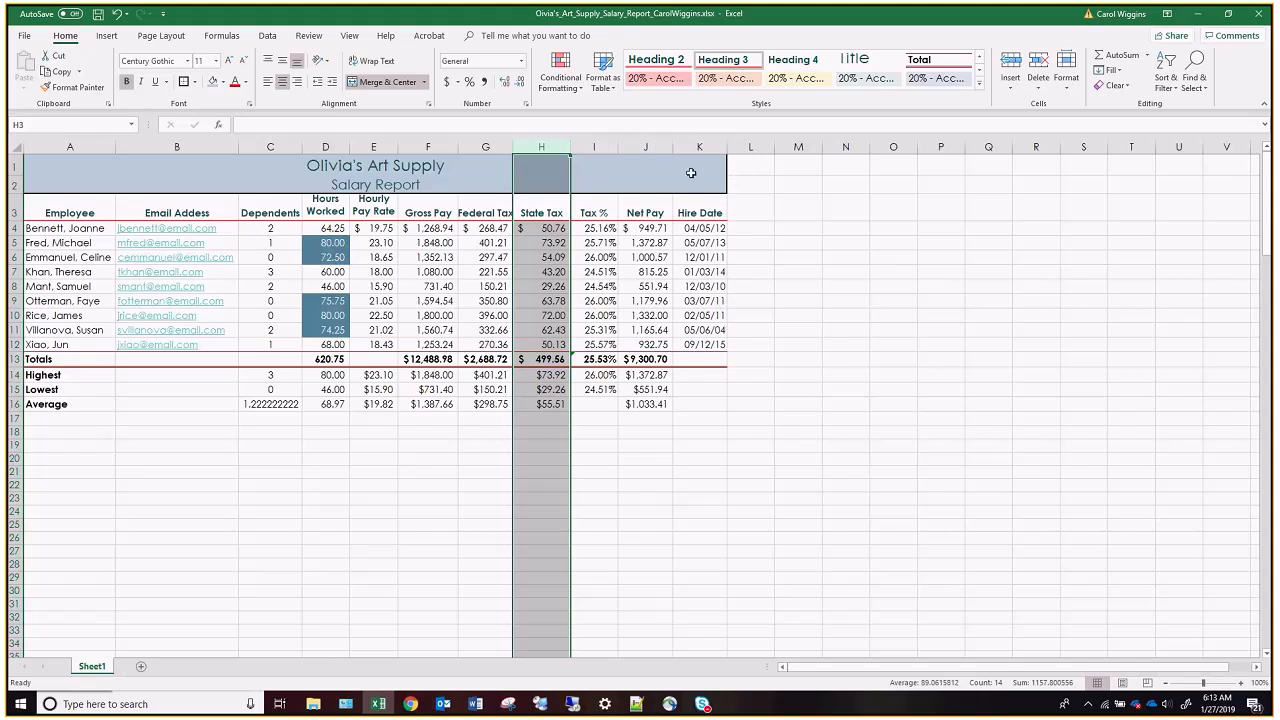
Set the width of the Hours Worked, Hourly Pay Rate and Tax % columns (D, E and I) to 7.5.
left_click(338, 145)
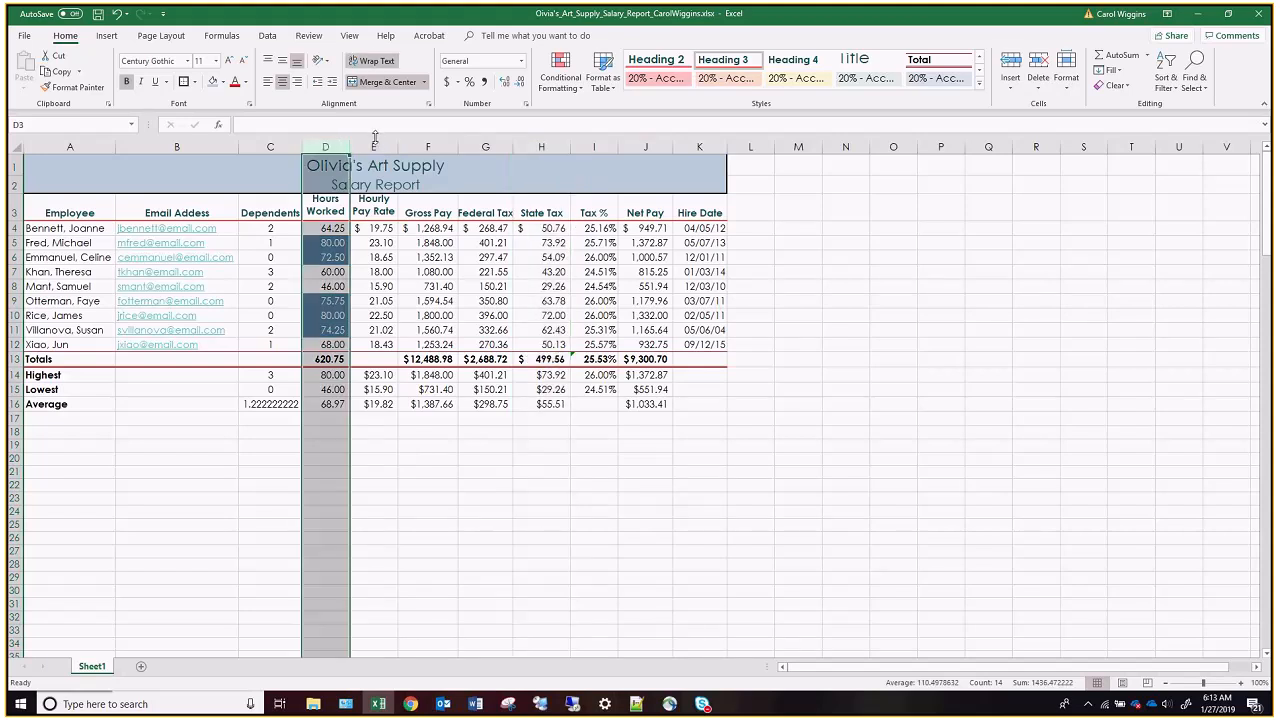
left_click(374, 145, "ctrl")
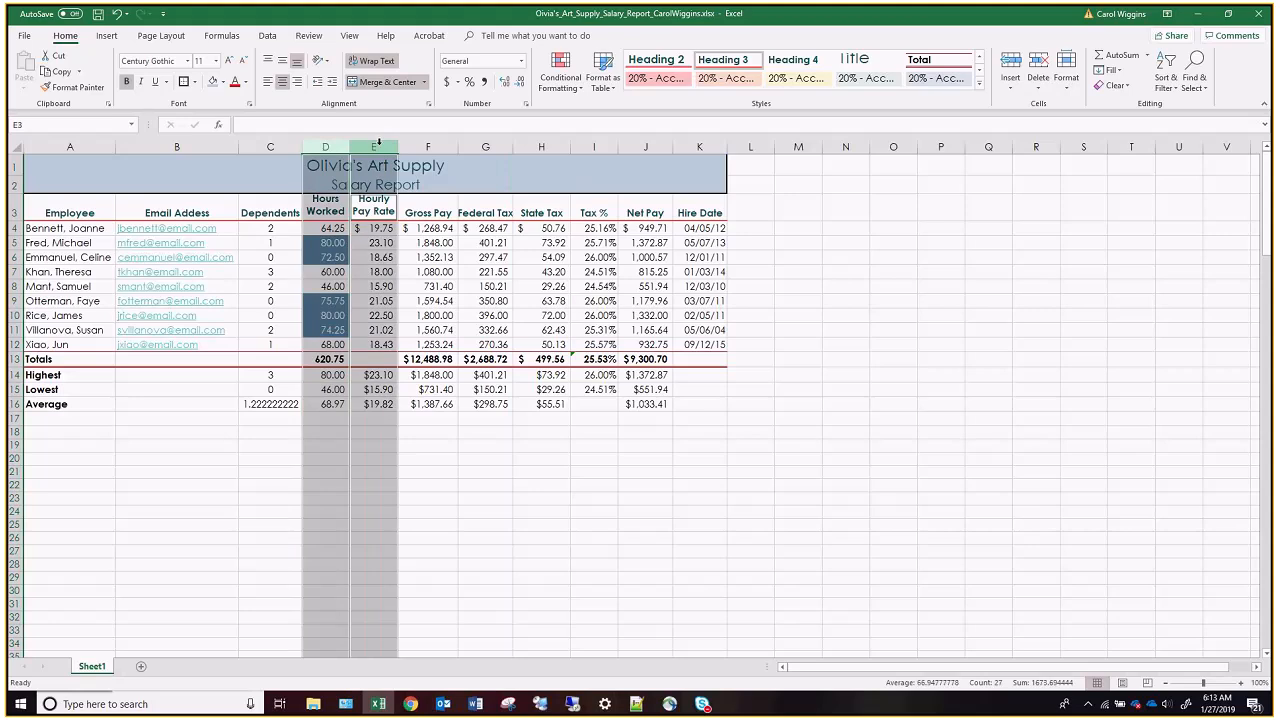
left_click(596, 146, "ctrl")
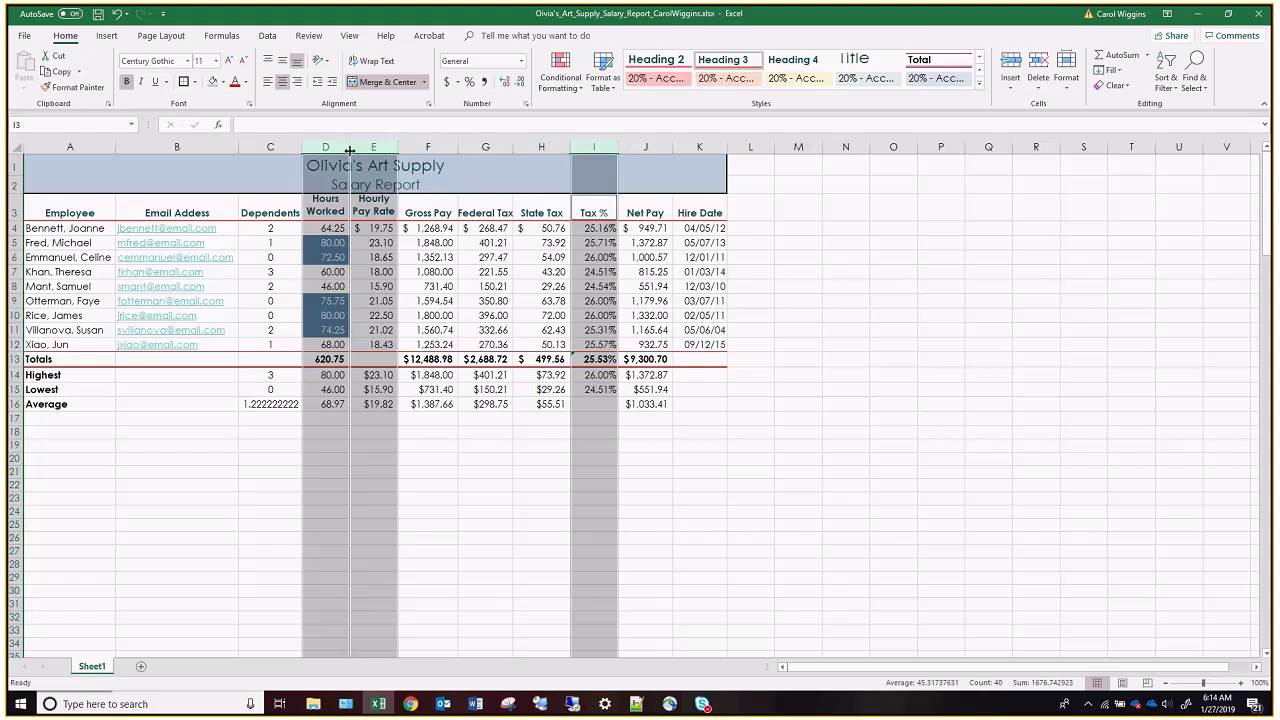
left_click_drag(349, 147, 344, 147)
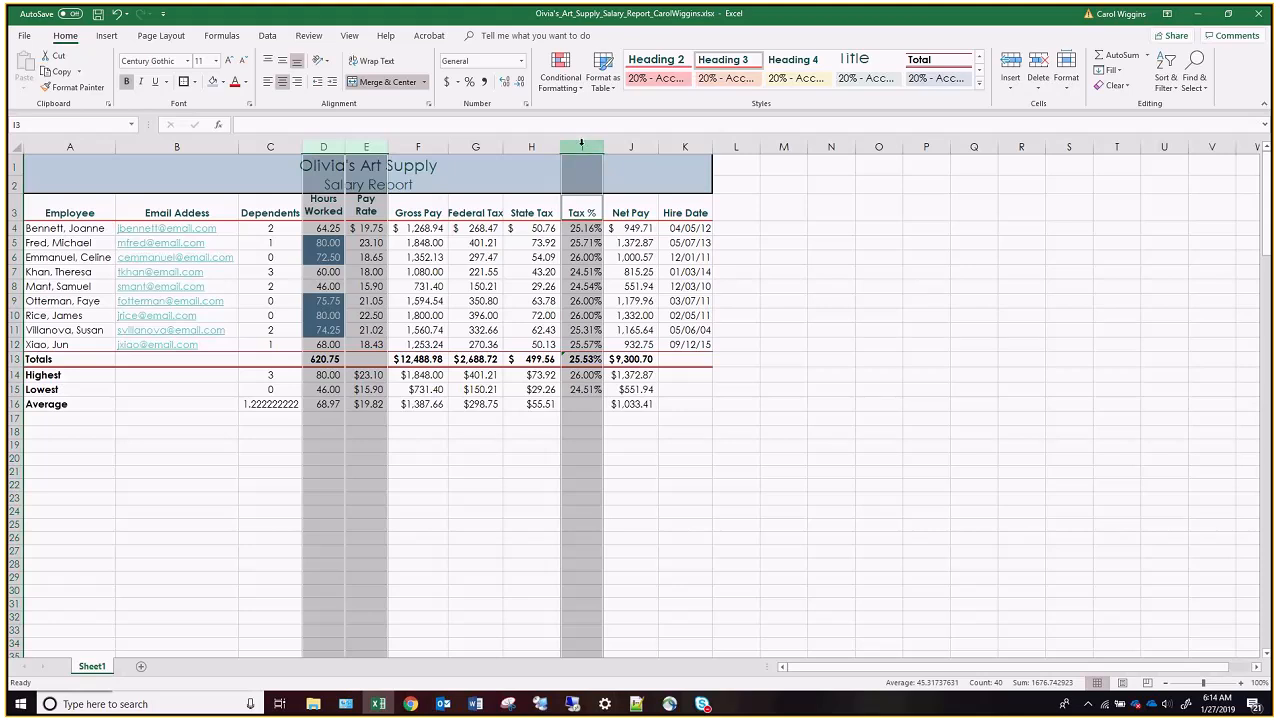
right_click(365, 146)
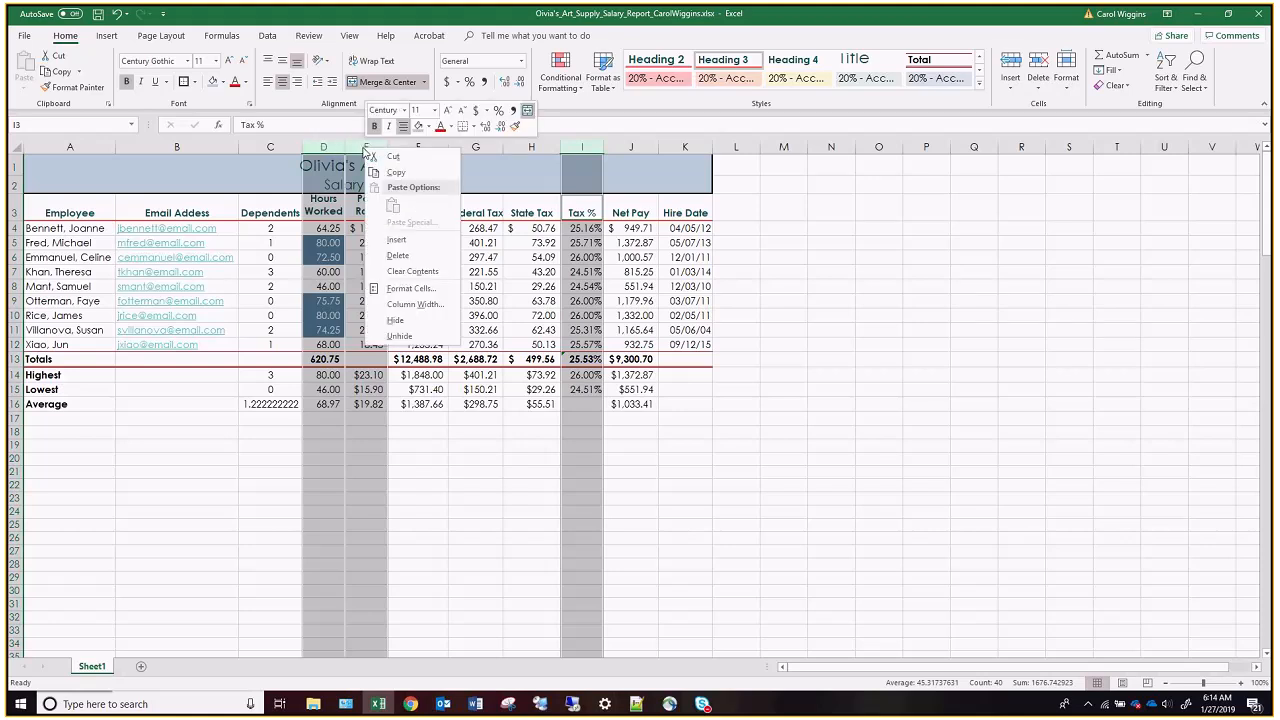
left_click(430, 305)
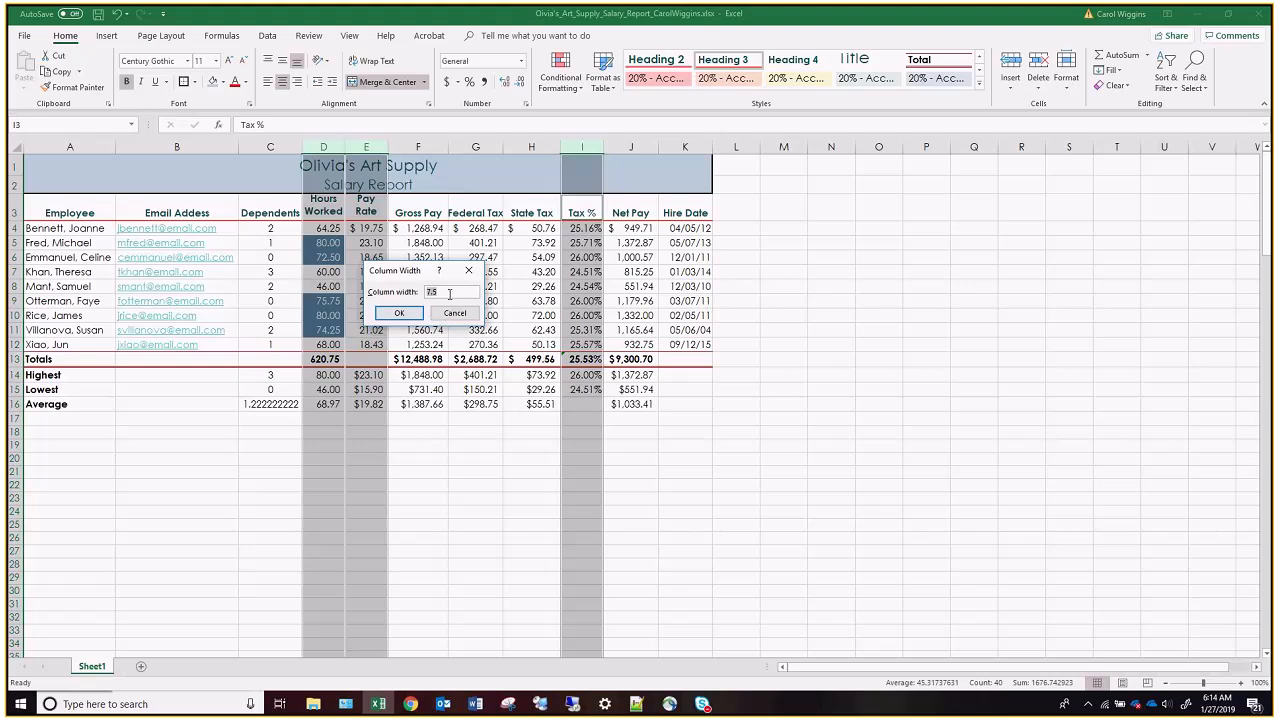
left_click_drag(438, 293, 430, 291)
left_click(399, 313)
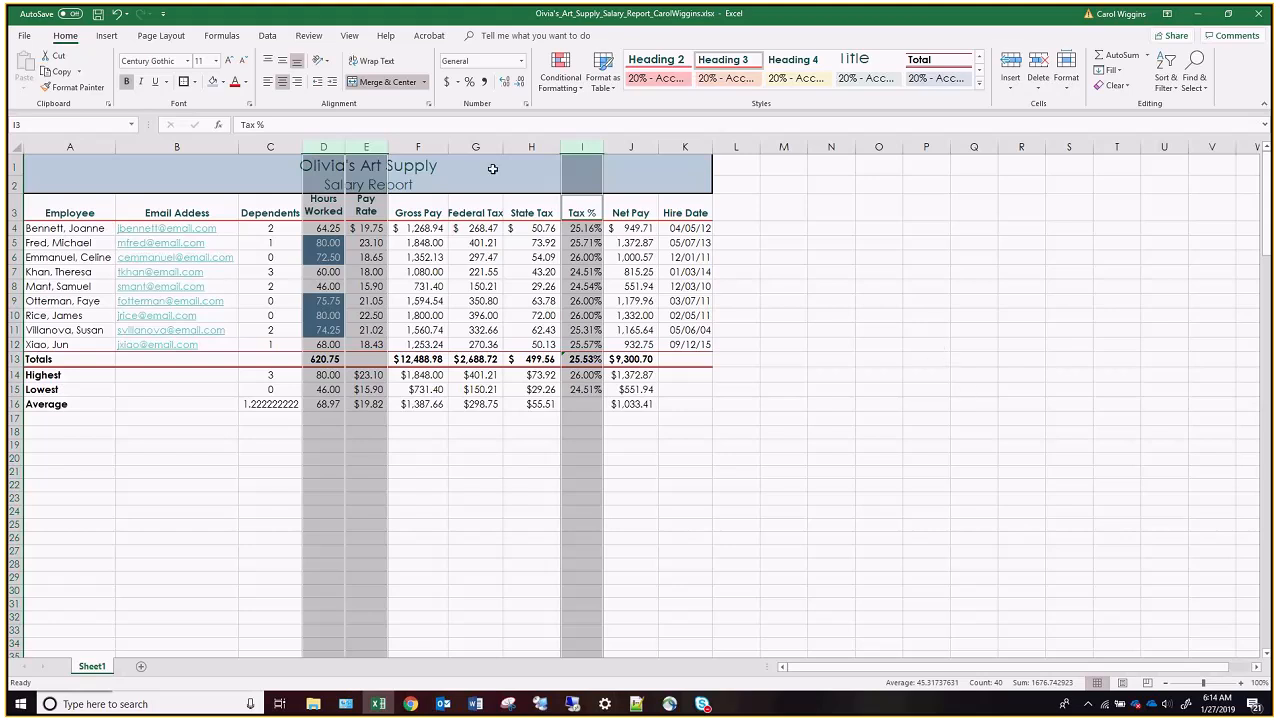
Set the width of the Gross Pay, Federal Tax and Hire Date columns (F, G and K) to 11.
left_click(418, 146)
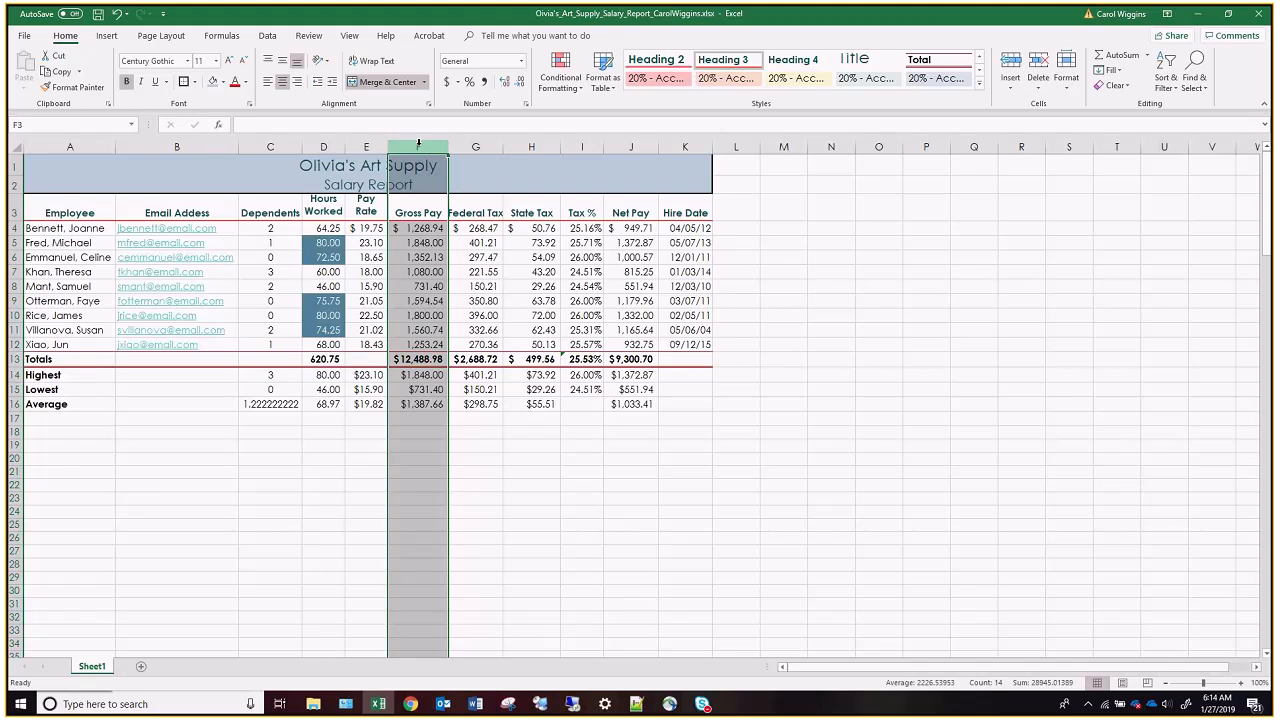
left_click_drag(418, 146, 475, 146)
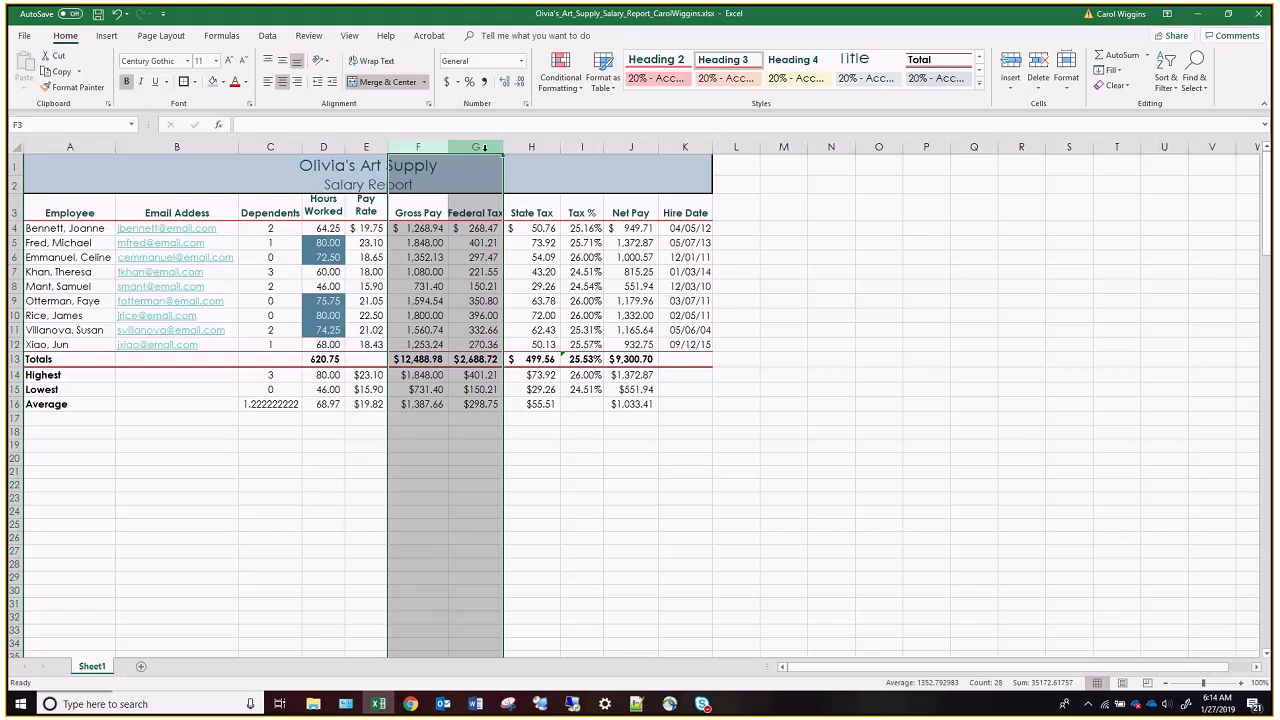
left_click(699, 147, "ctrl")
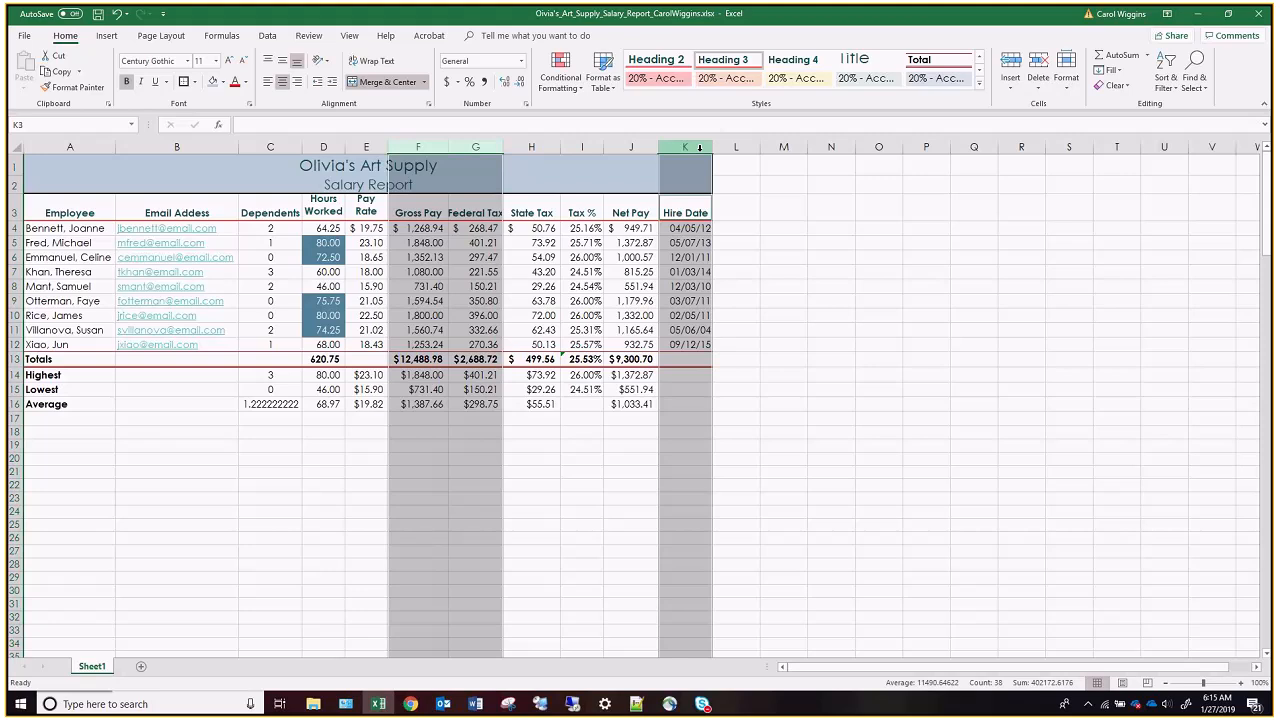
right_click(699, 147)
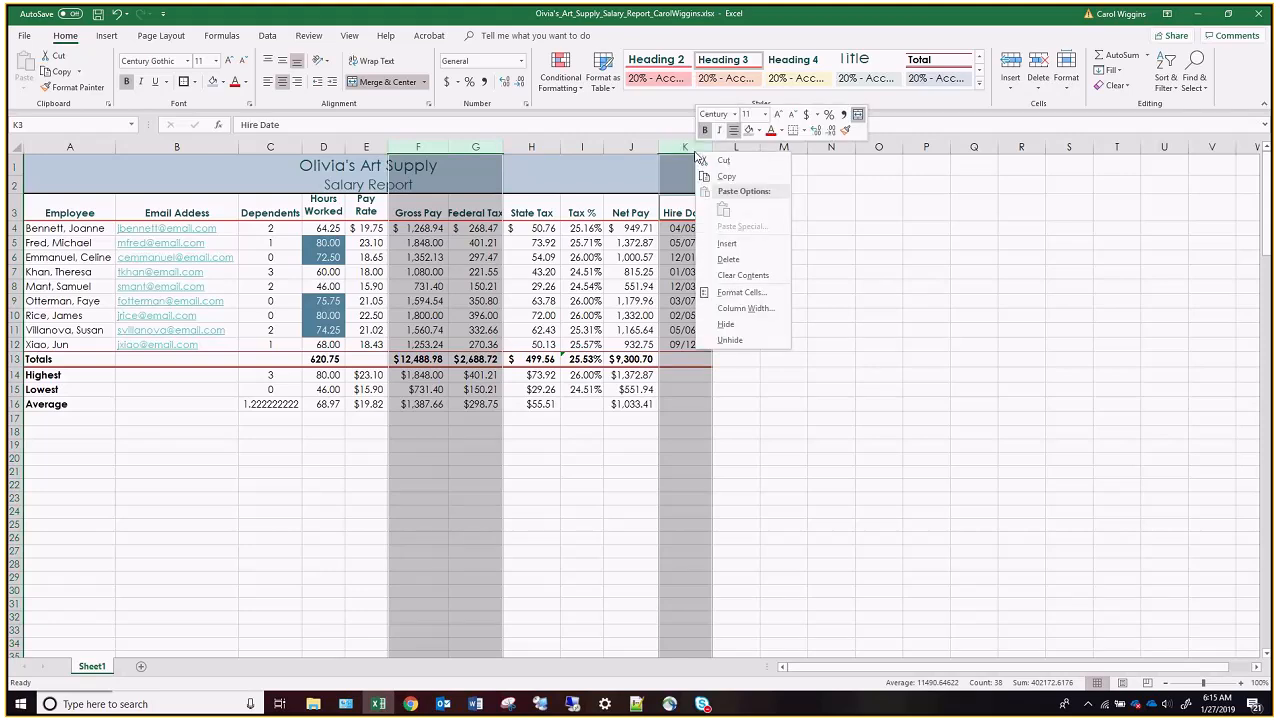
left_click(745, 308)
type("11")
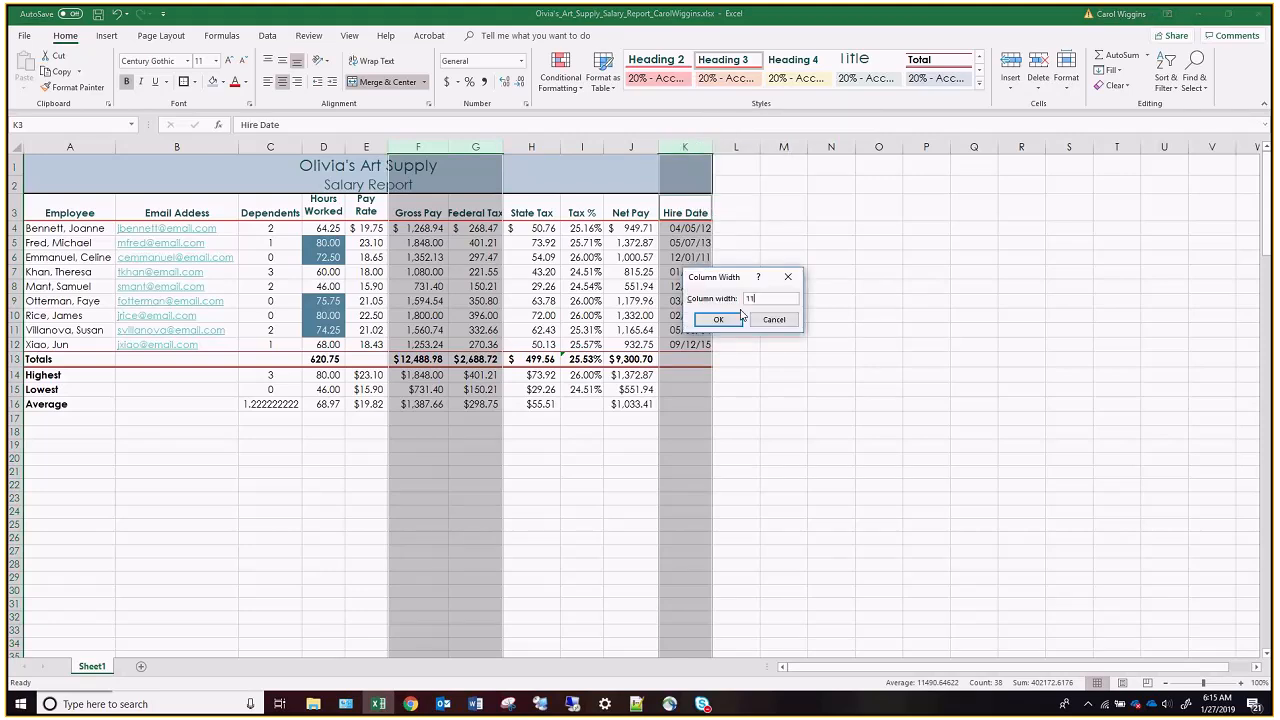
left_click(739, 318)
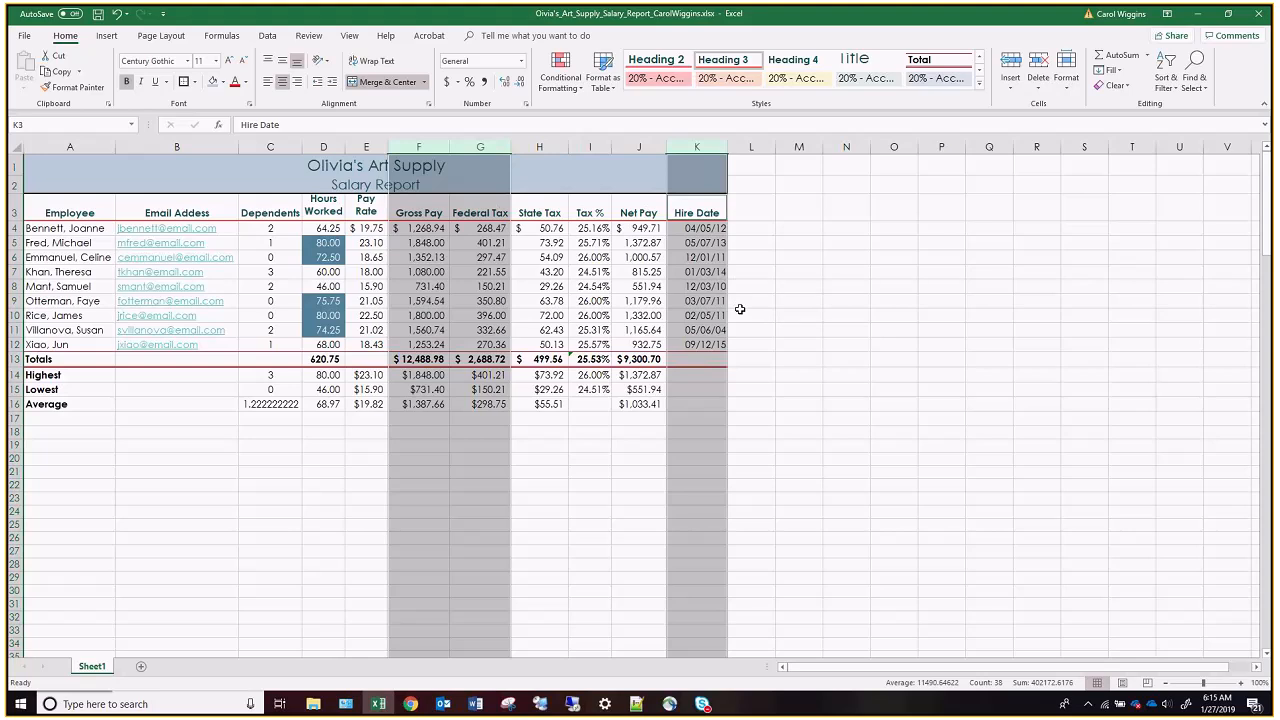
left_click(740, 309)
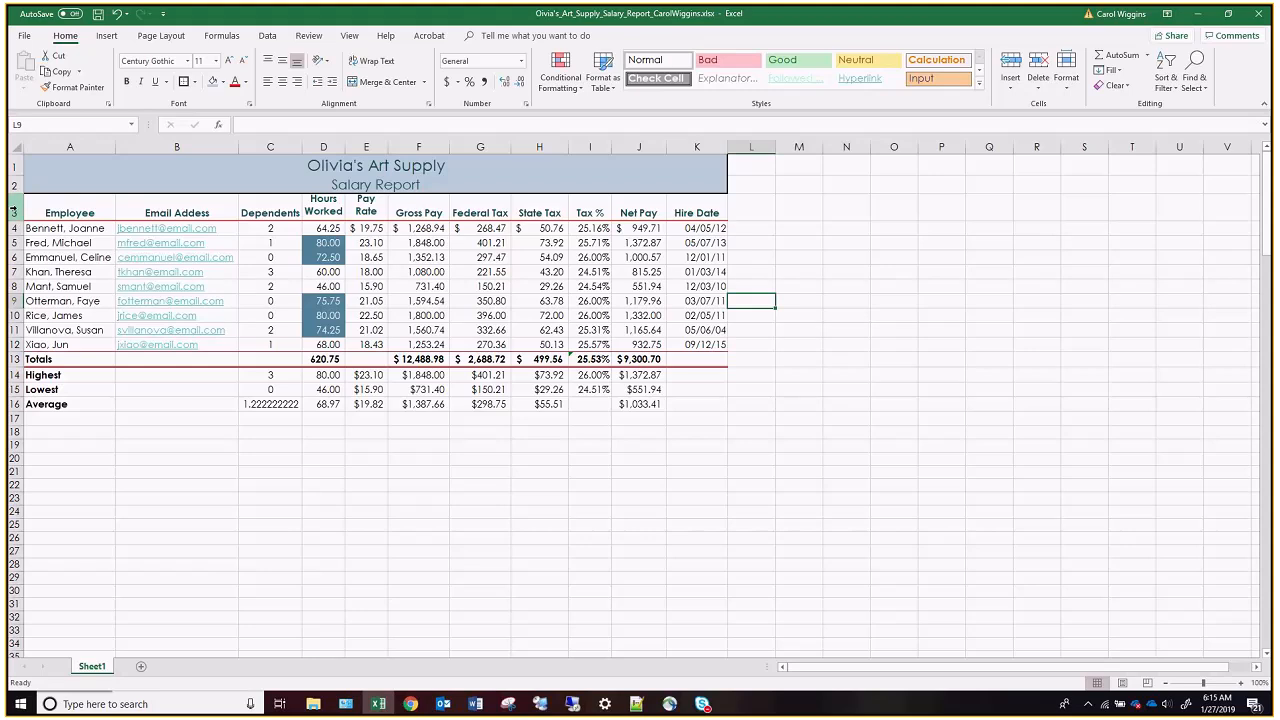
Set the height of the column header row 3 to 48 and slightly increase the height of the Highest row 14.
left_click(13, 211)
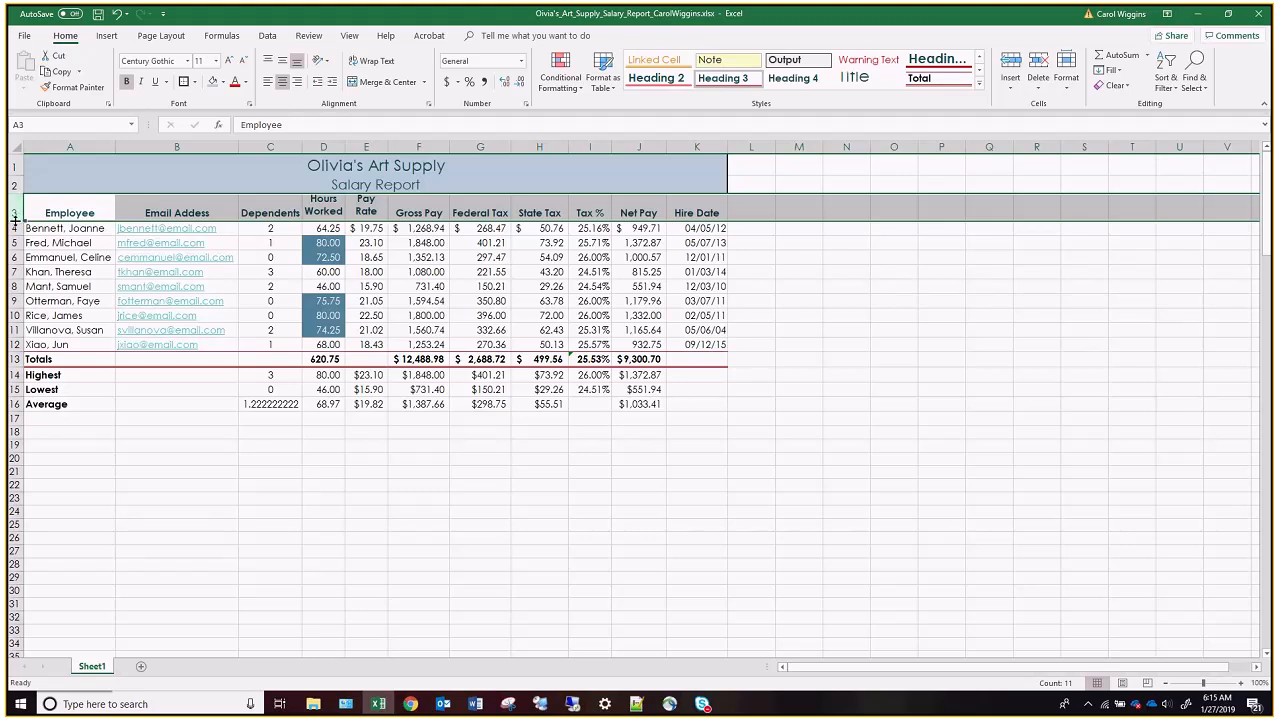
left_click_drag(14, 220, 14, 236)
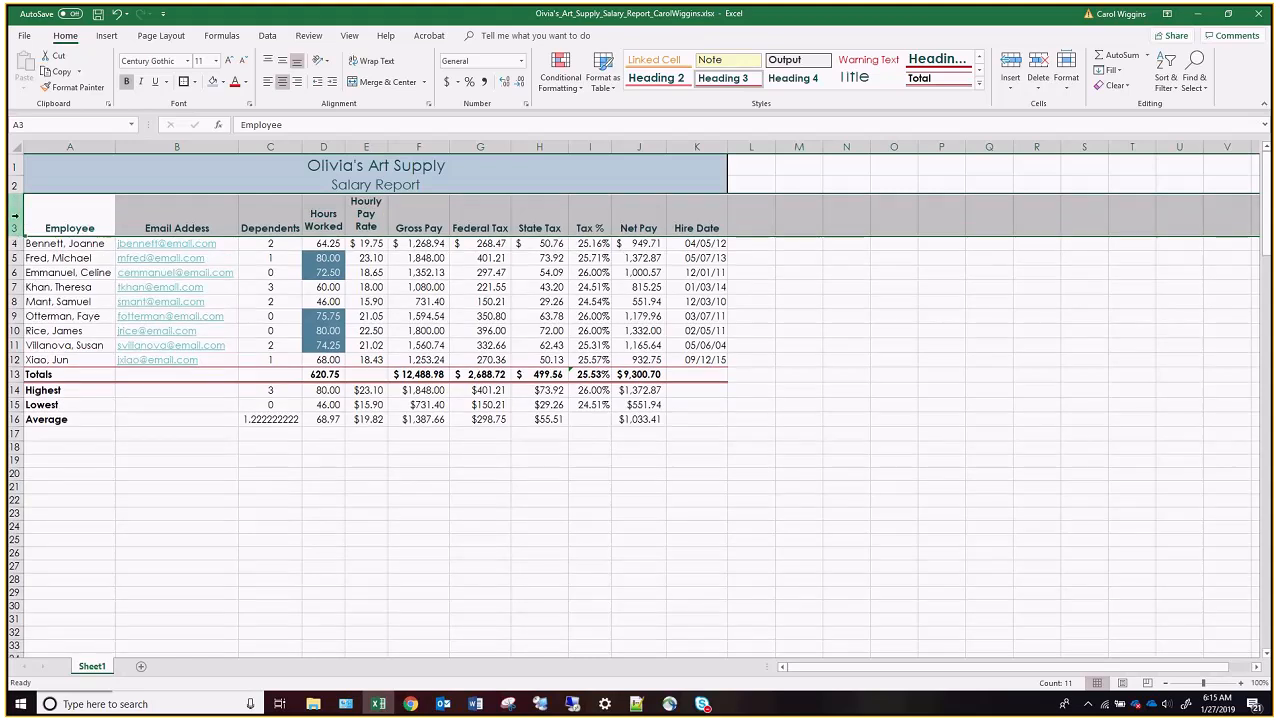
right_click(14, 215)
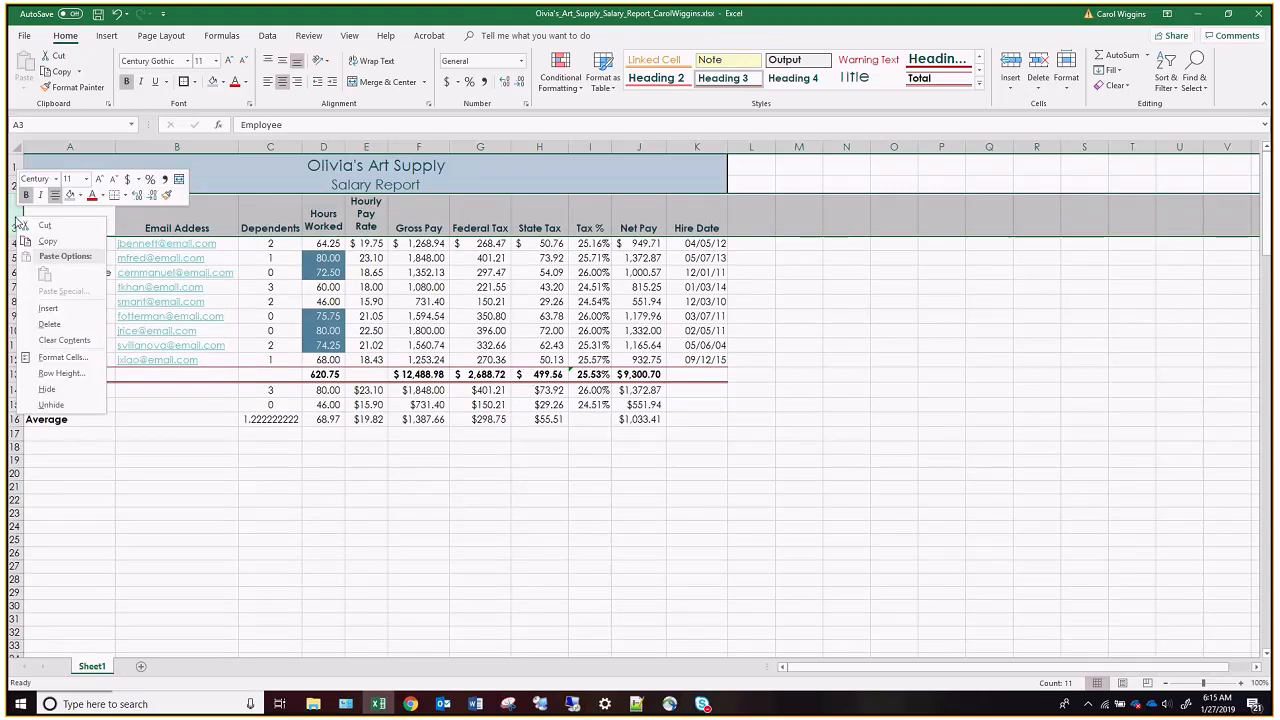
left_click(61, 372)
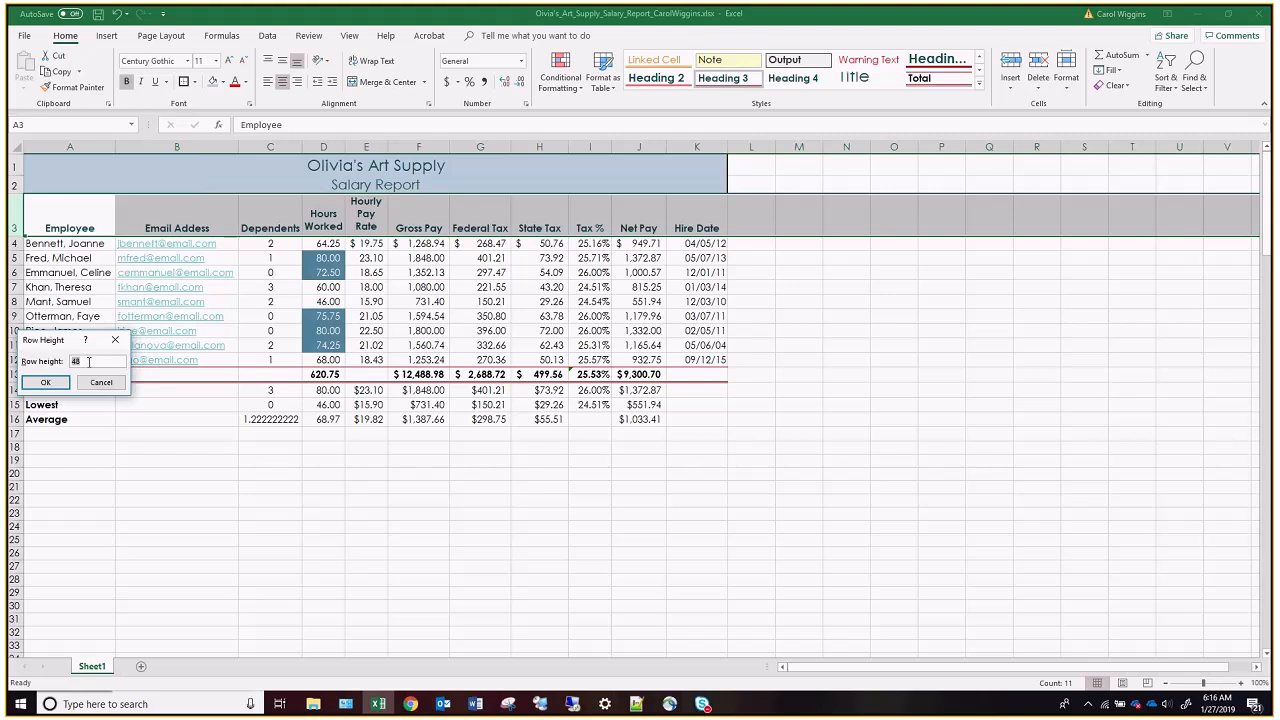
left_click(44, 382)
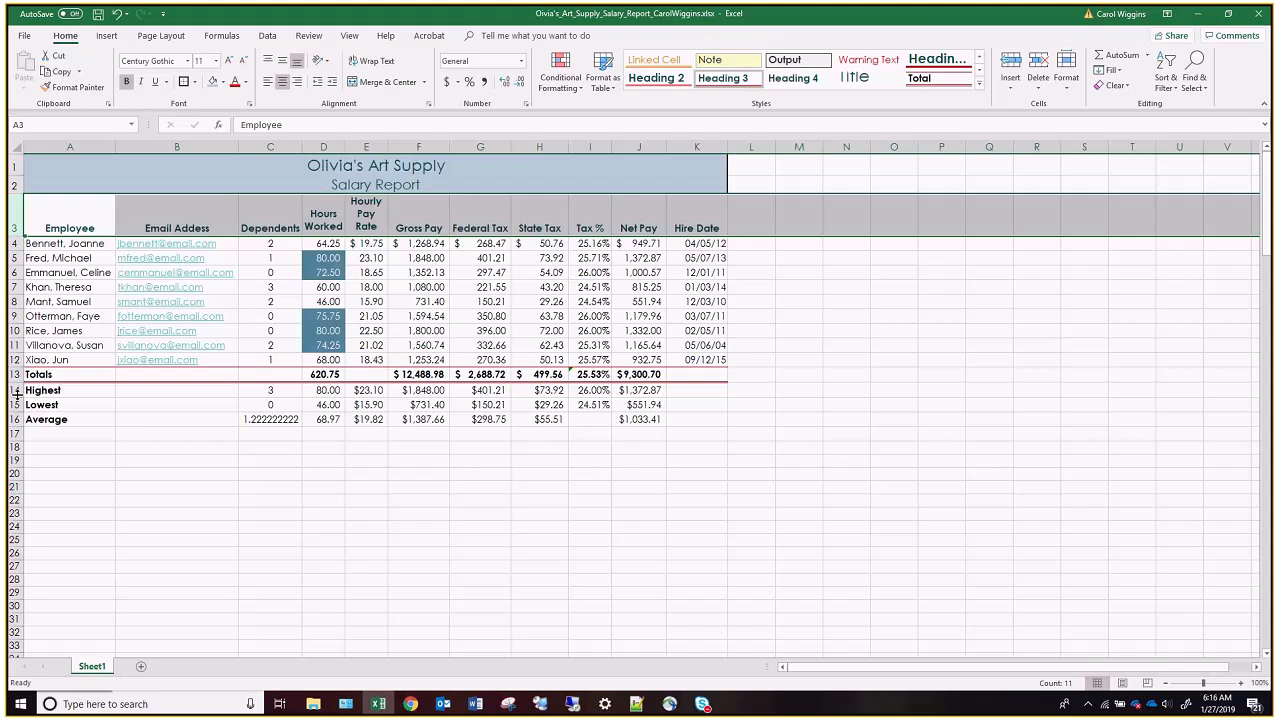
left_click_drag(17, 396, 16, 404)
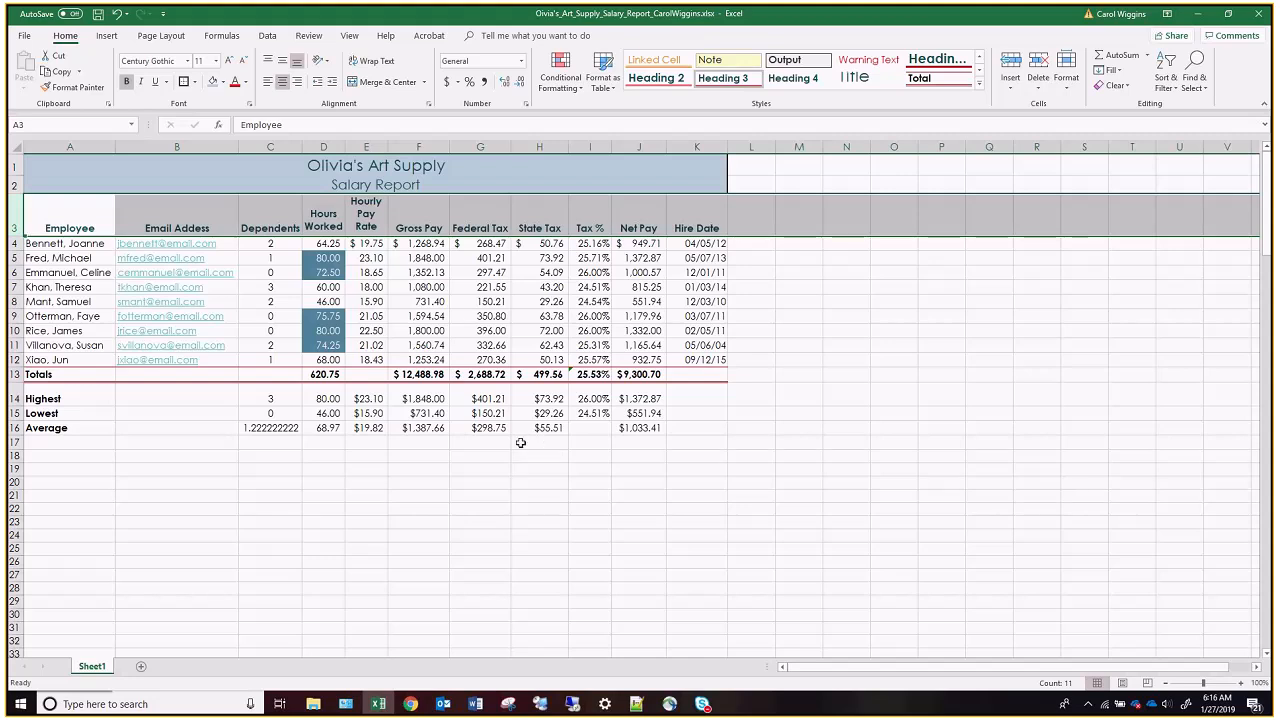
Select the Employee header in A3 and add the Spelling command to the Quick Access Toolbar.
left_click(84, 211)
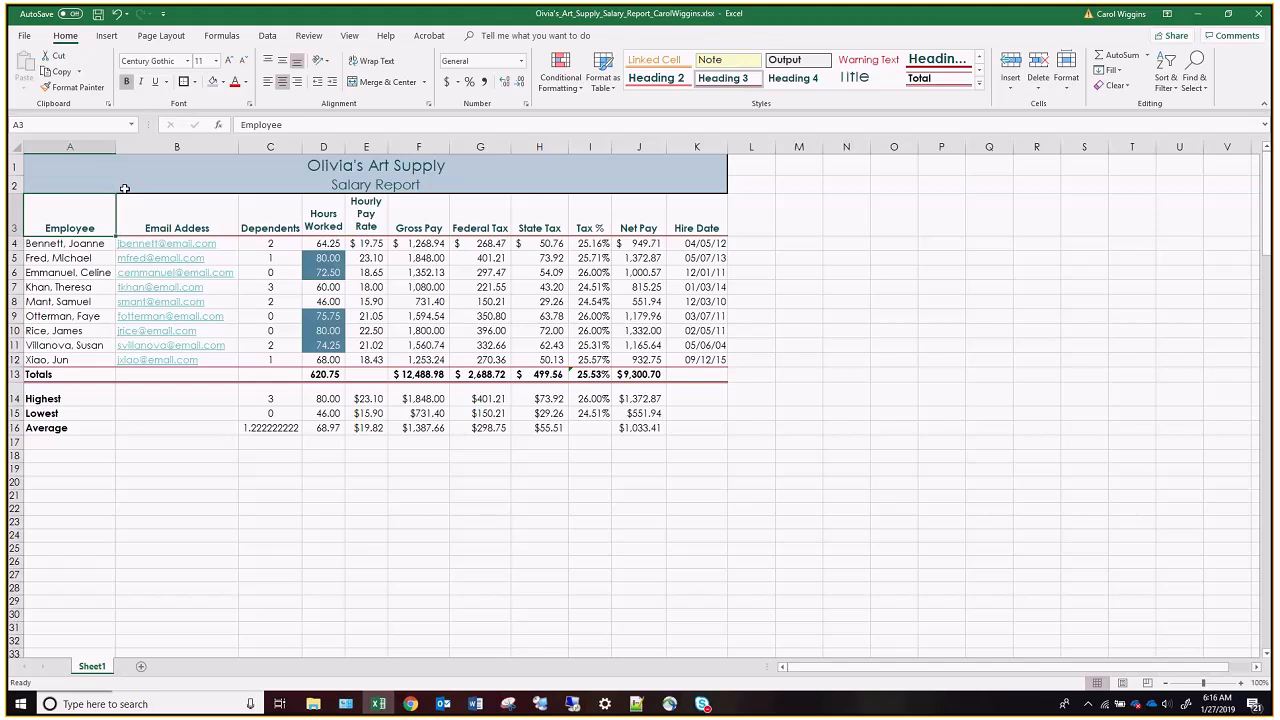
left_click(165, 16)
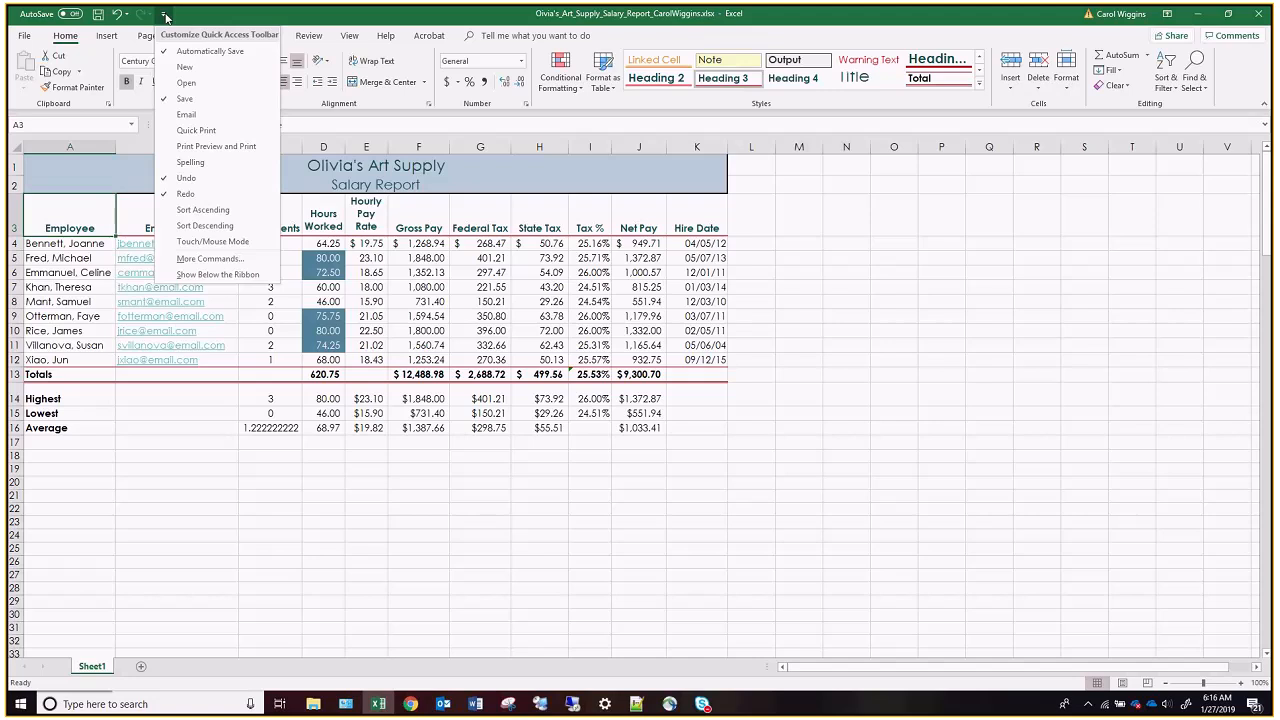
left_click(195, 162)
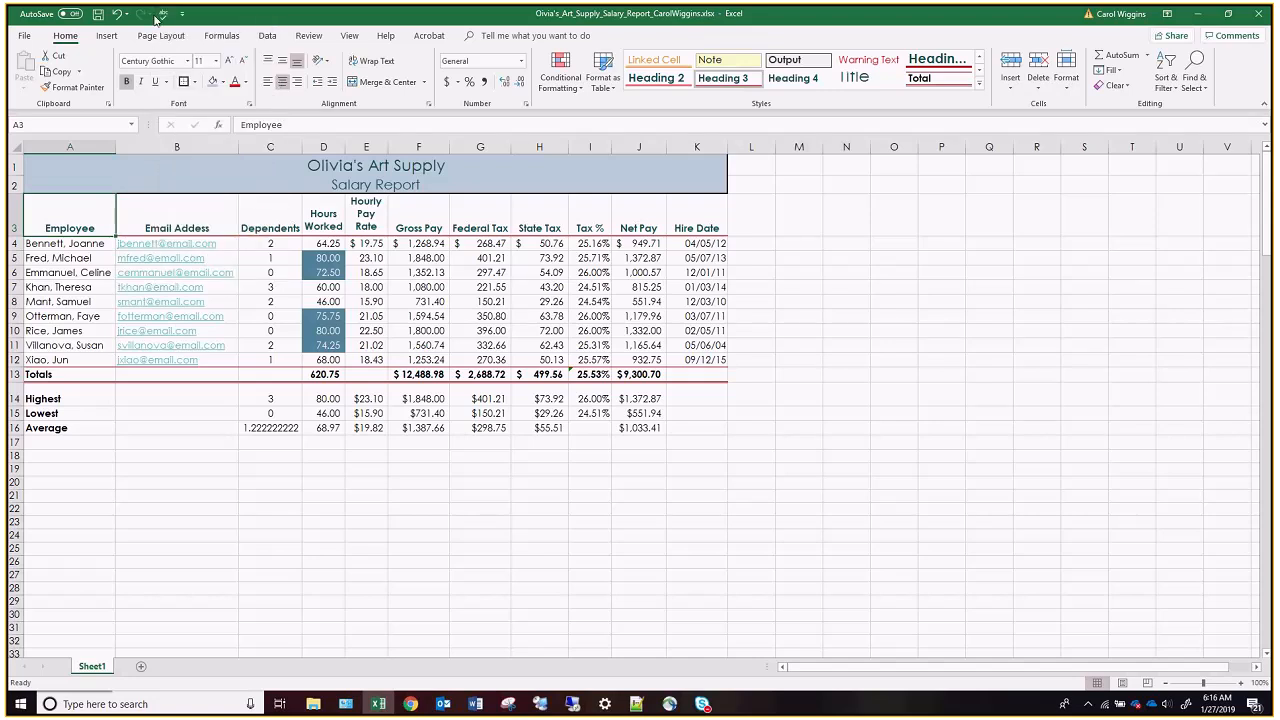
Spell-check the whole sheet, changing "Addess" in B3 to "Address" and ignoring the flagged employee surname once.
left_click(309, 36)
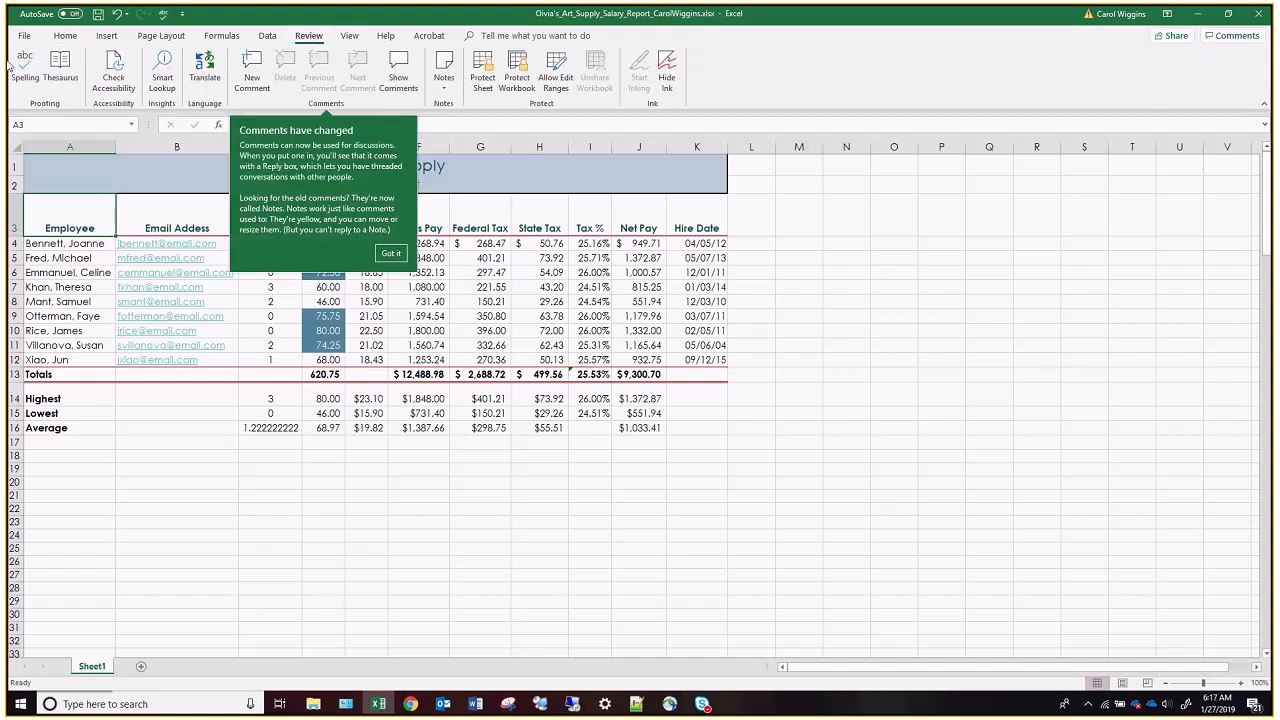
left_click(390, 253)
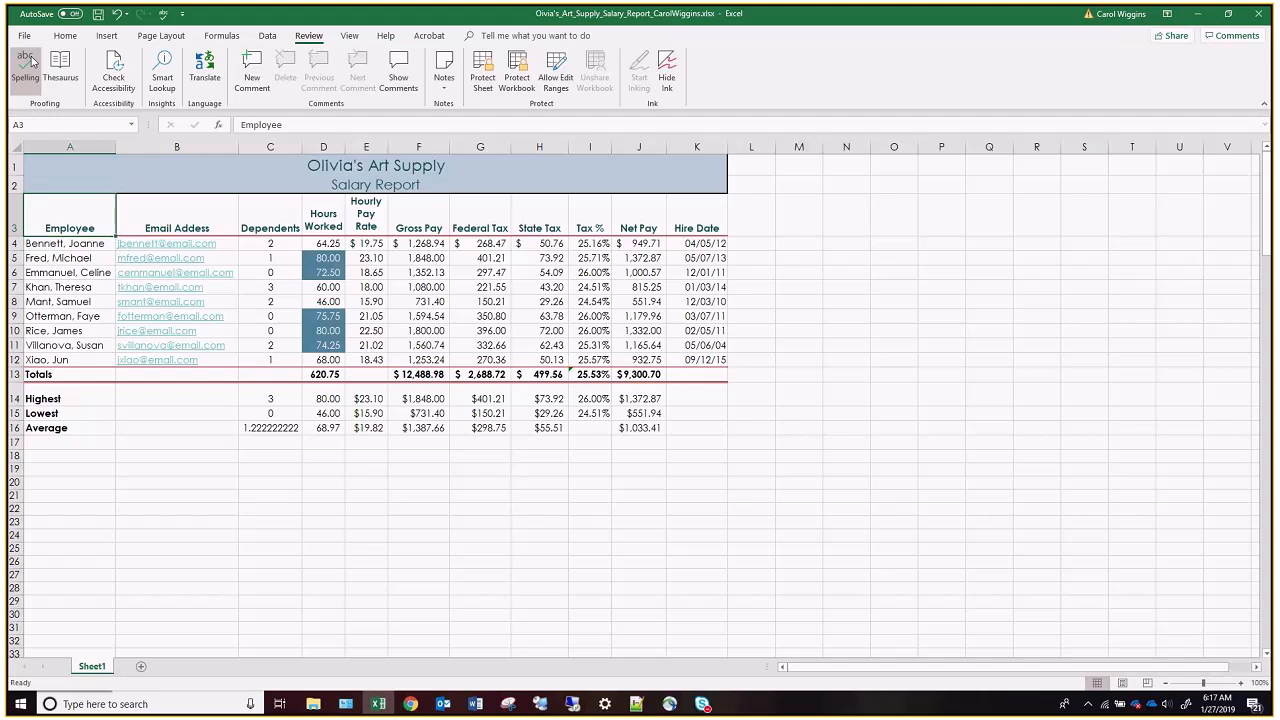
left_click(27, 66)
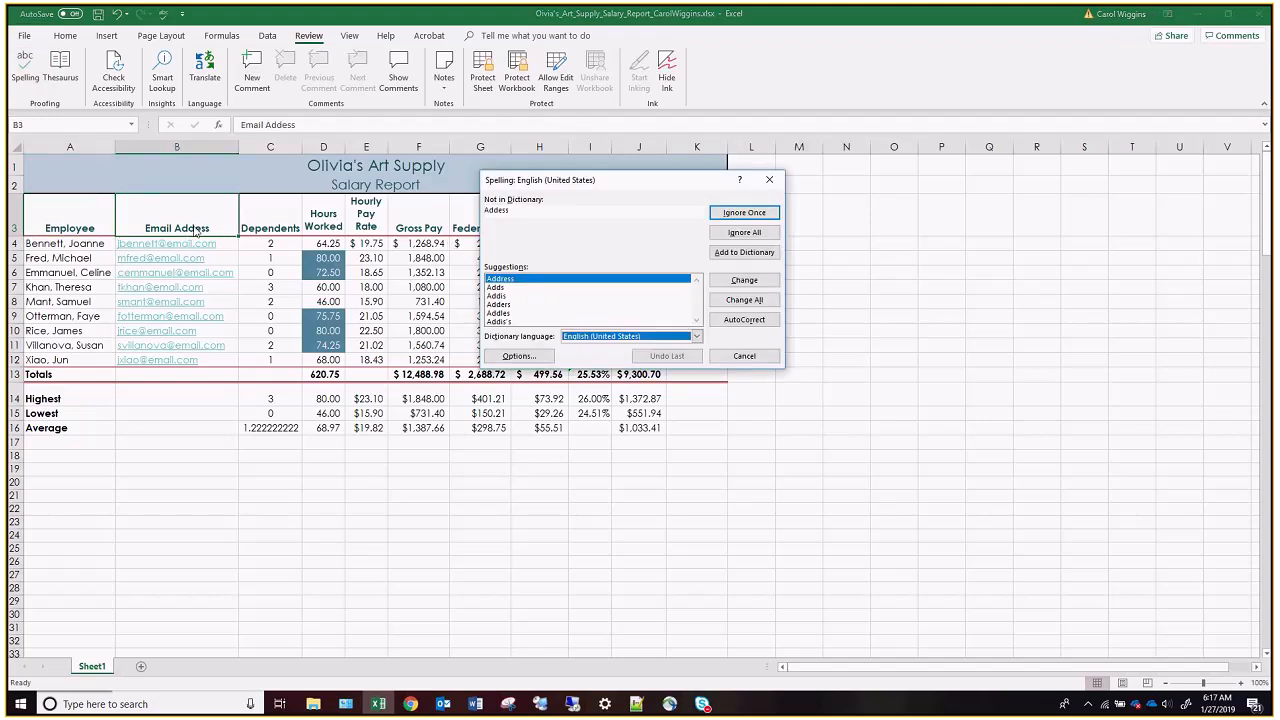
left_click(744, 281)
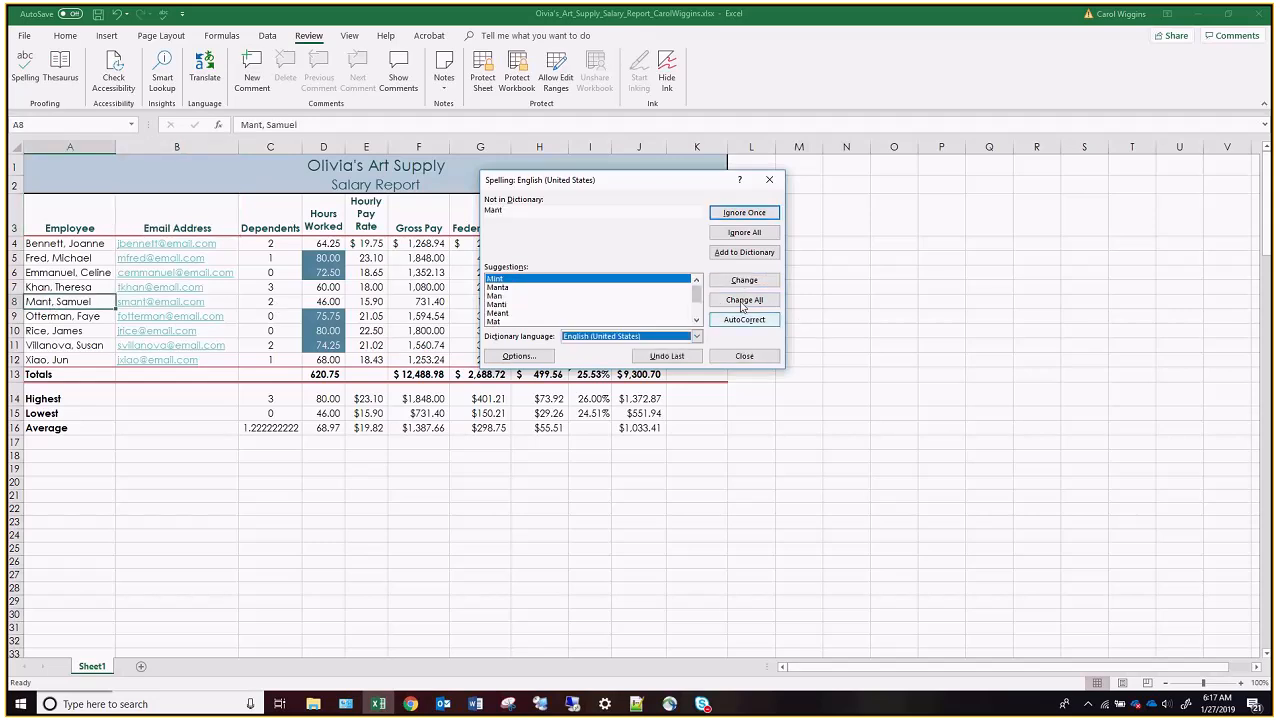
left_click(744, 216)
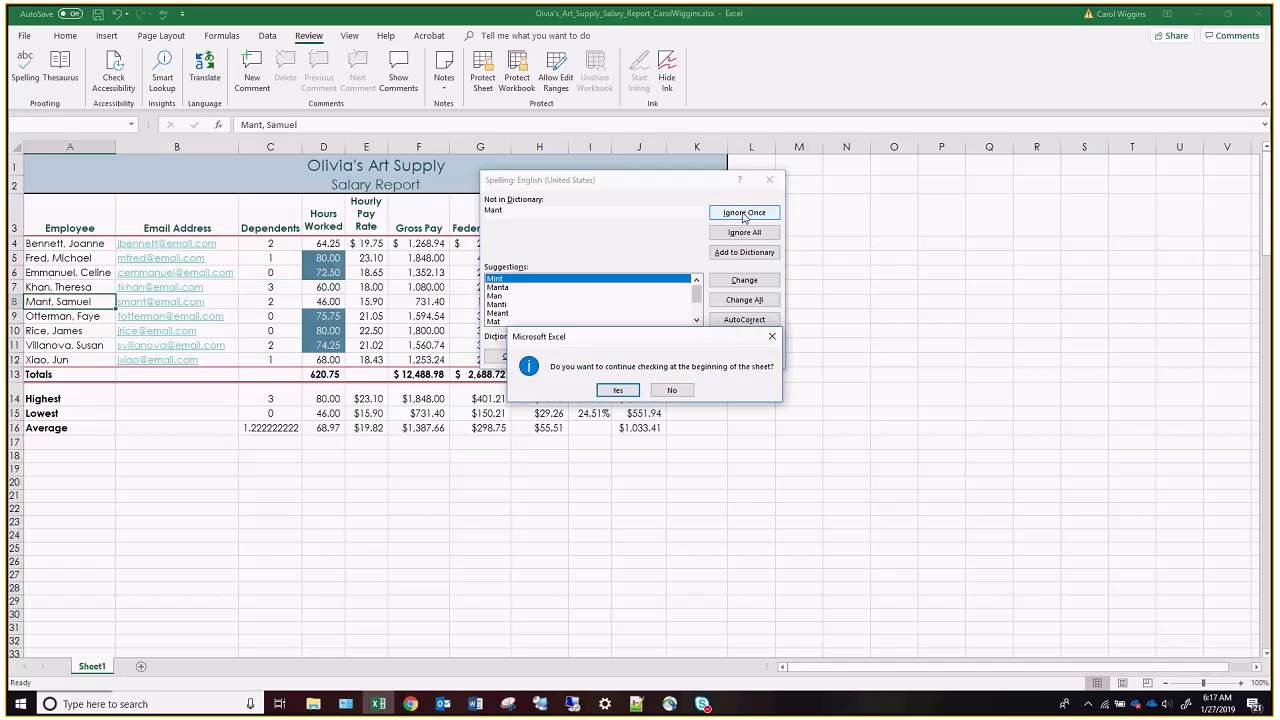
left_click(621, 390)
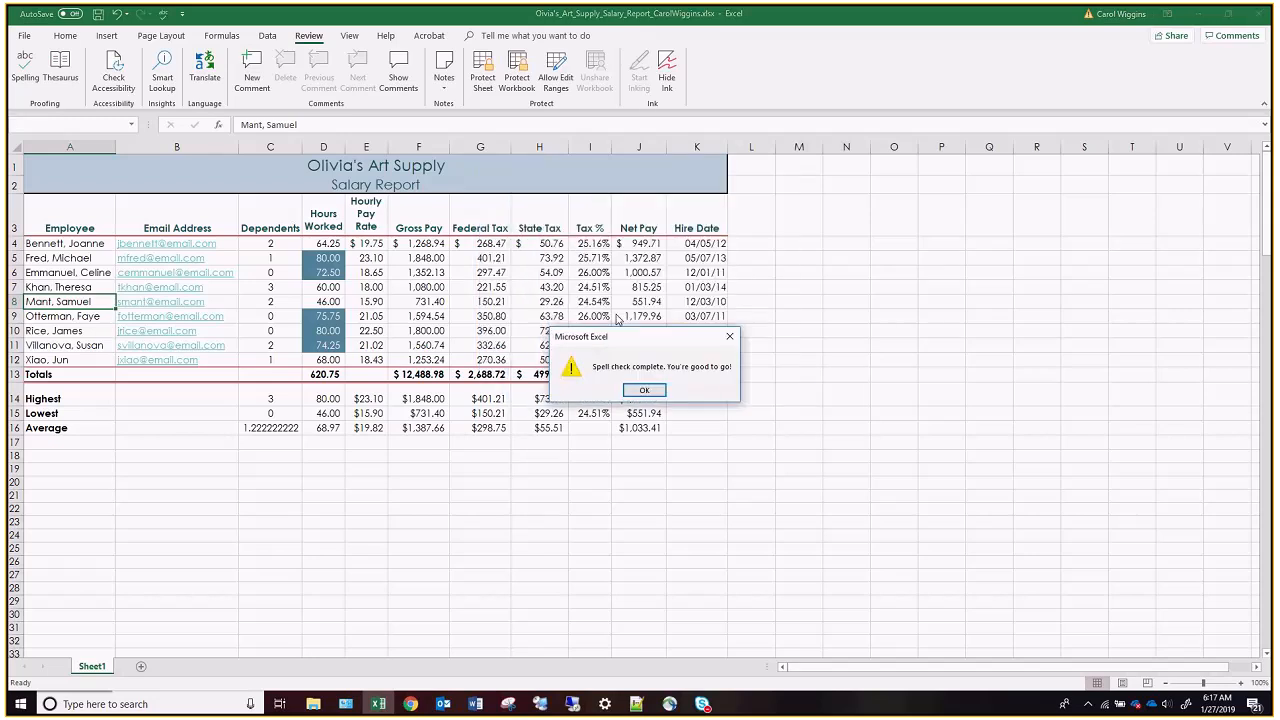
left_click(722, 393)
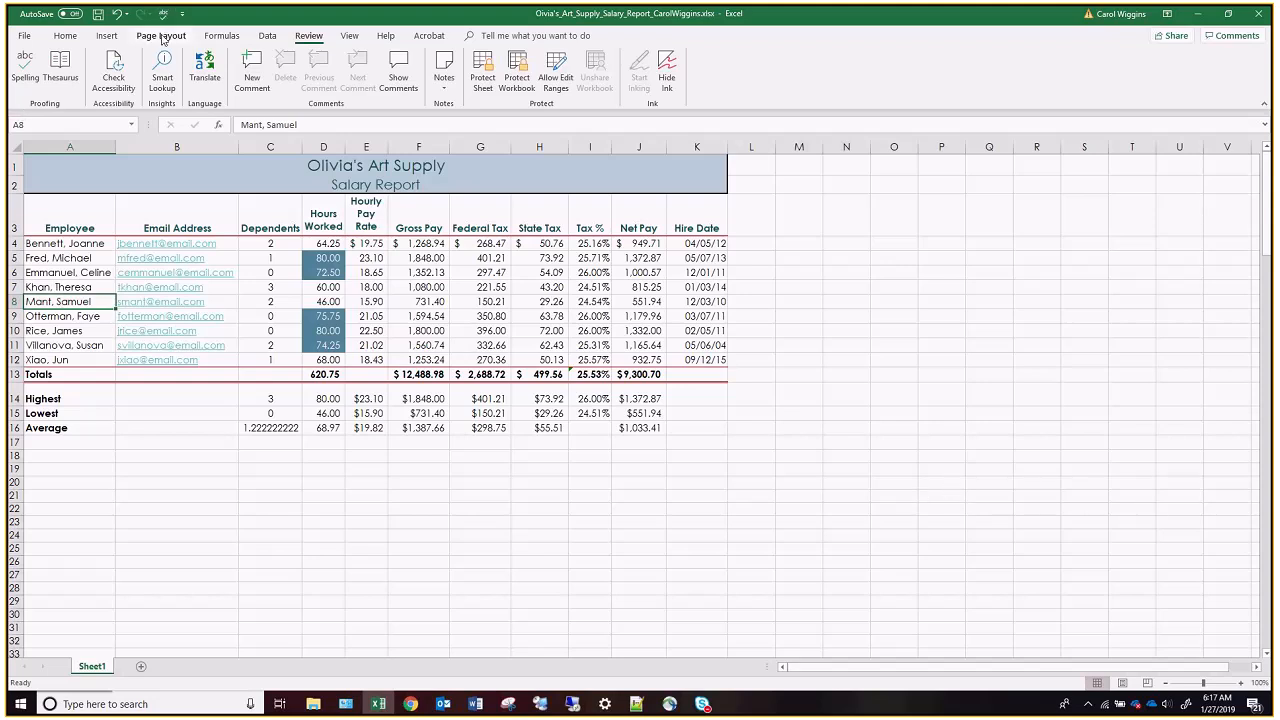
Apply Narrow margins and Landscape orientation to the sheet, and display it in Page Layout view.
left_click(162, 36)
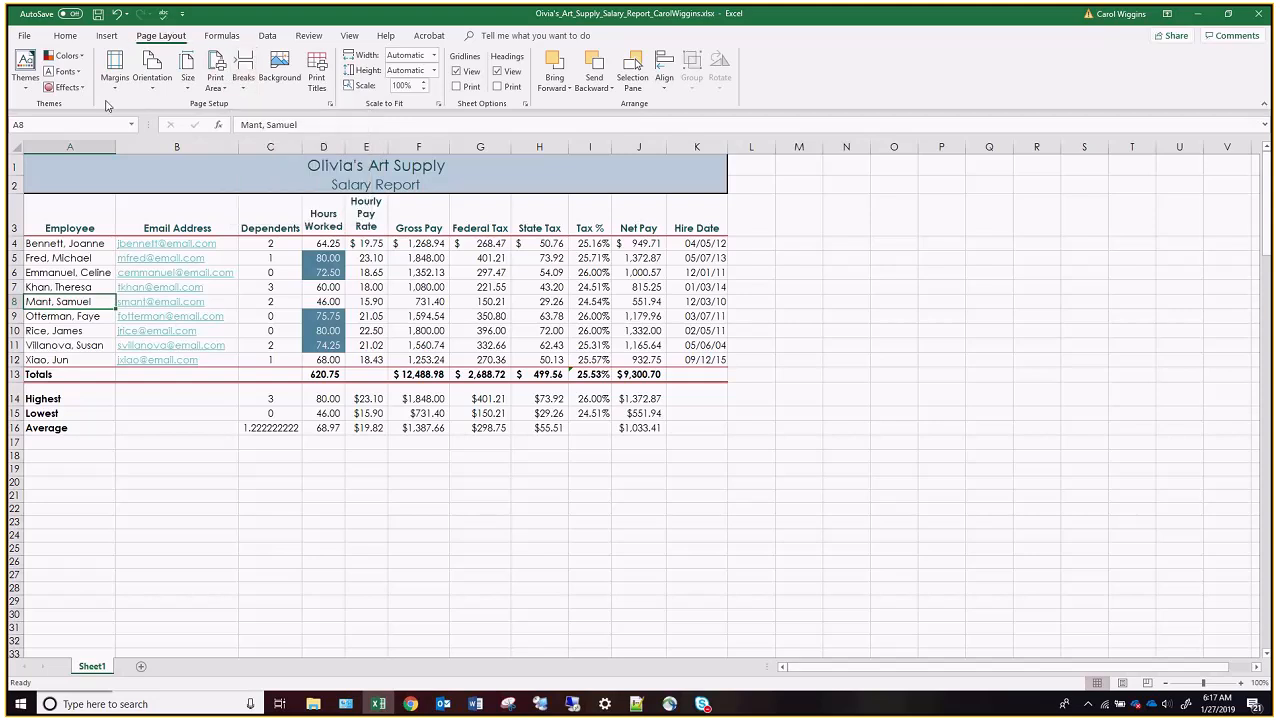
left_click(115, 68)
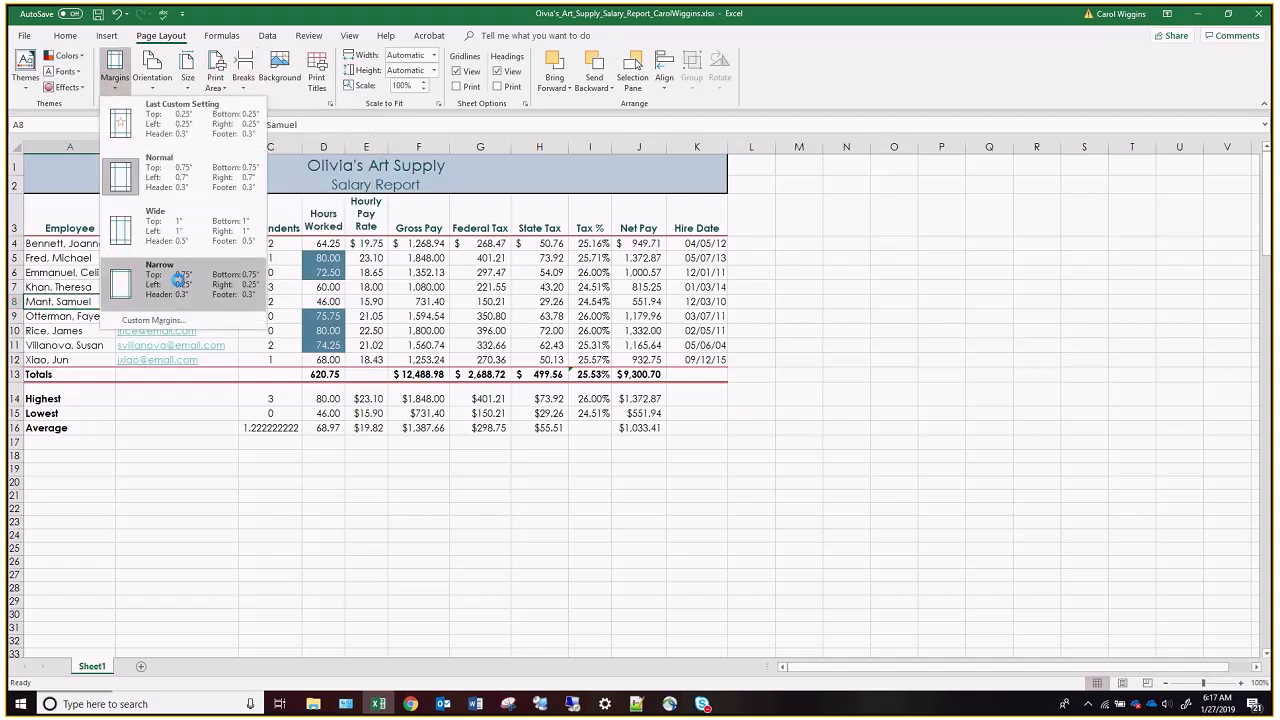
left_click(188, 285)
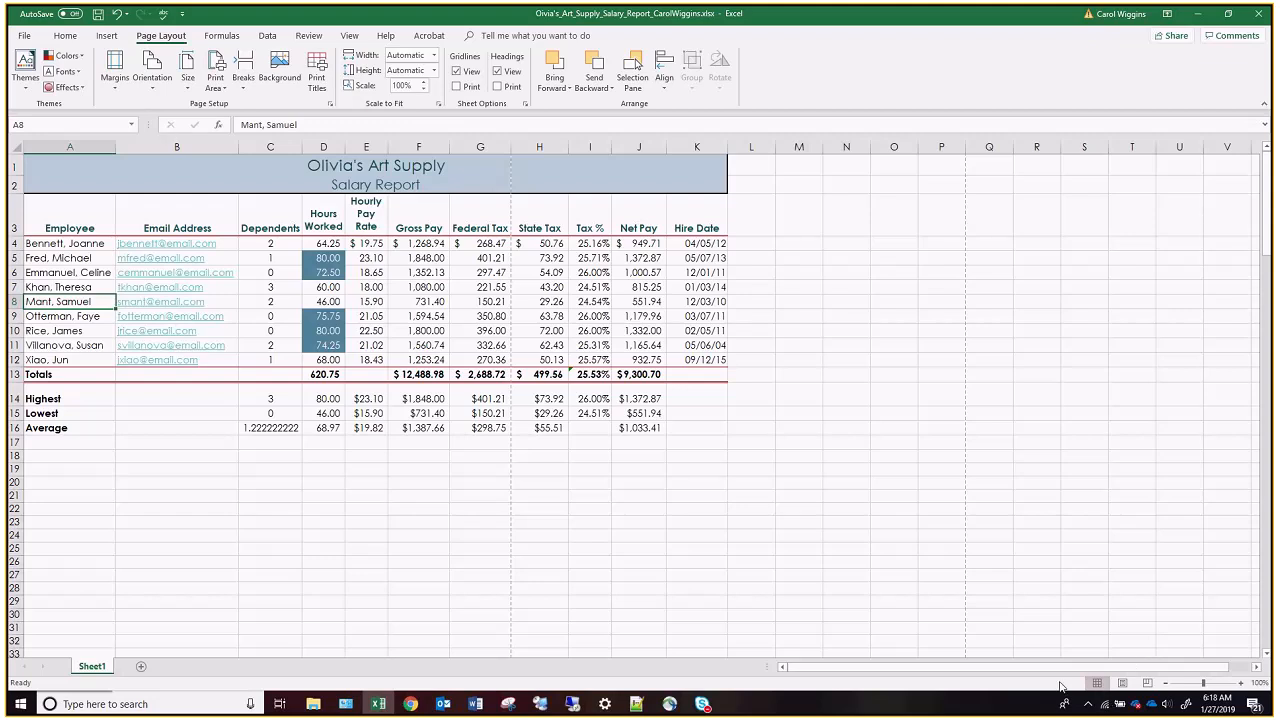
left_click(1123, 682)
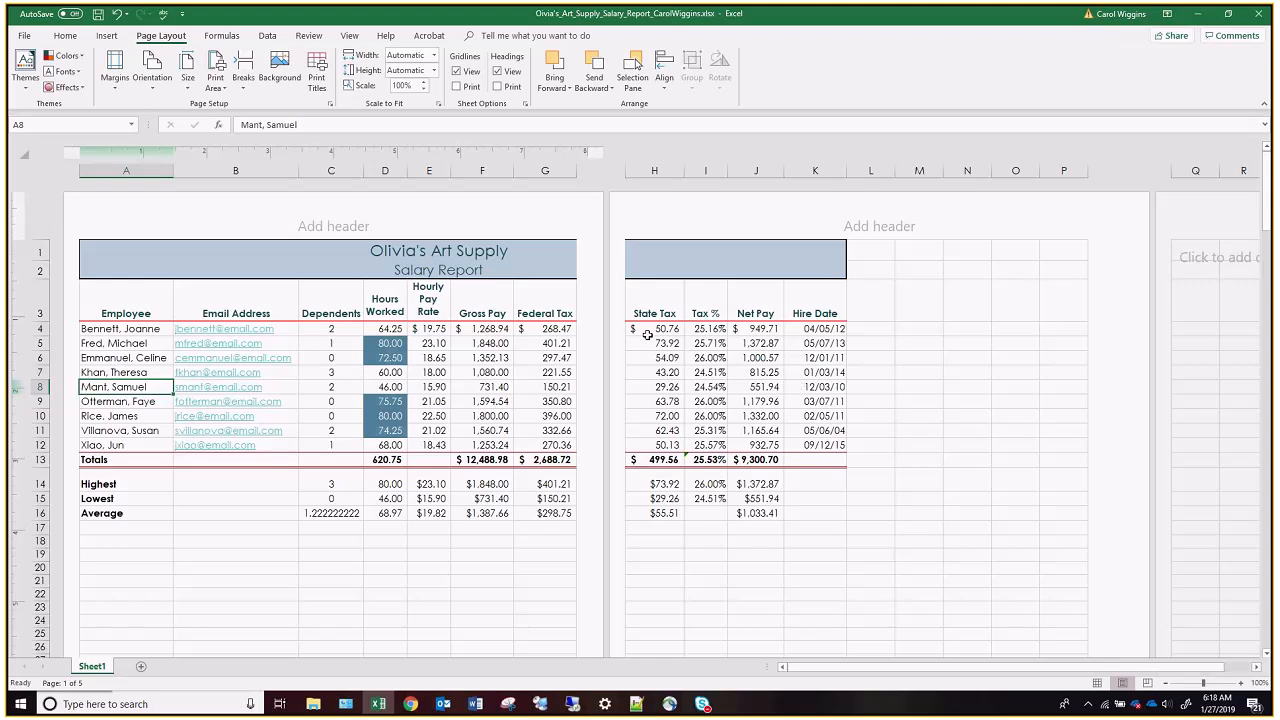
left_click(152, 75)
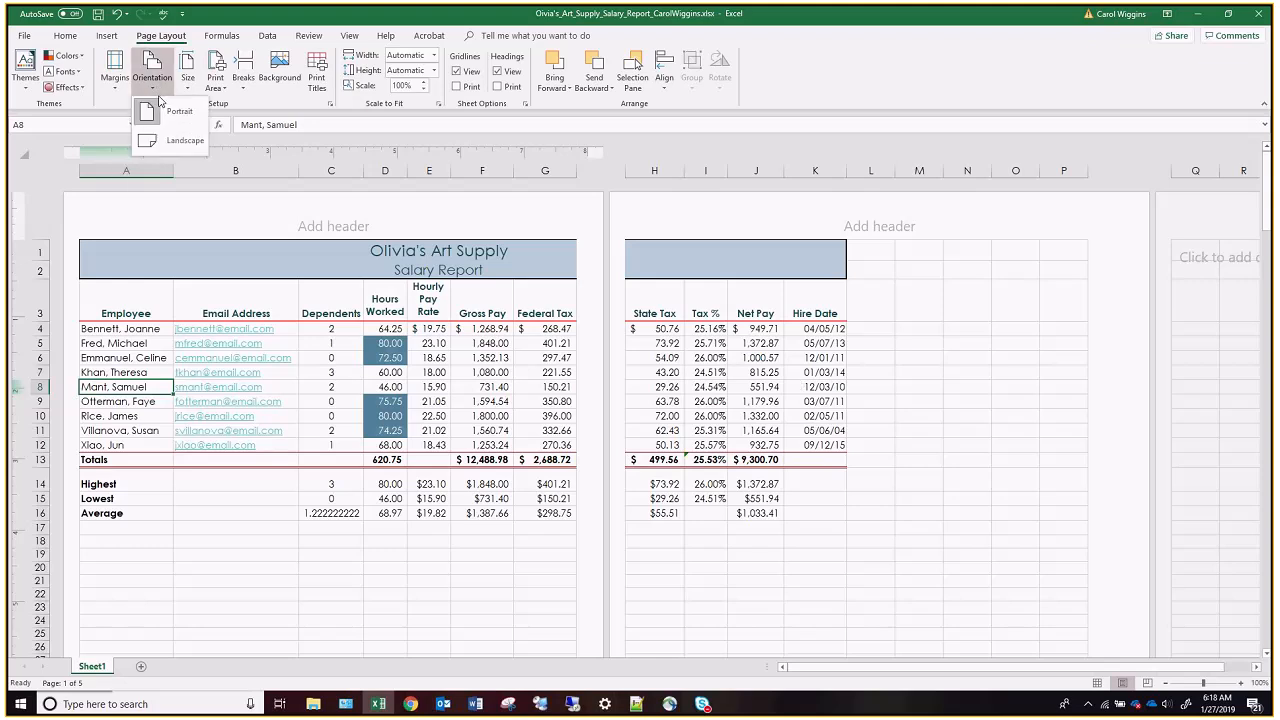
left_click(183, 140)
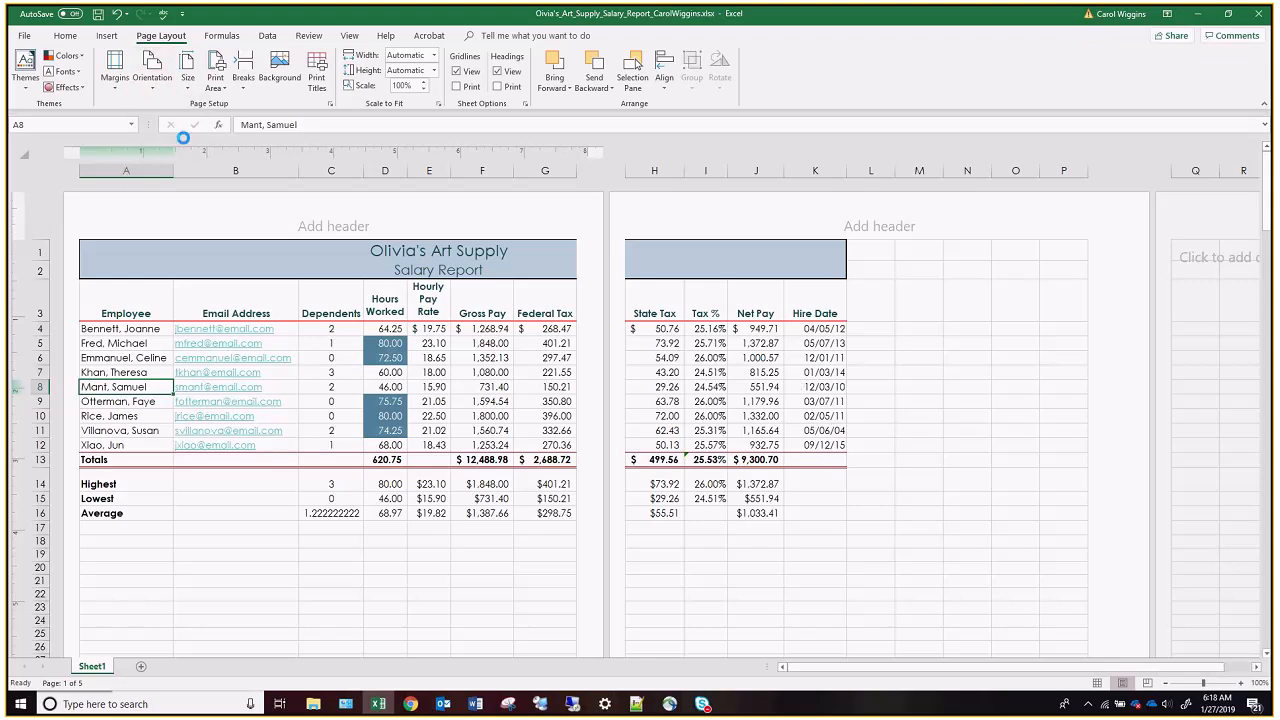
Fill the center header section with the officer's full name and, on a second line, "Chief Financial Officer".
left_click(417, 228)
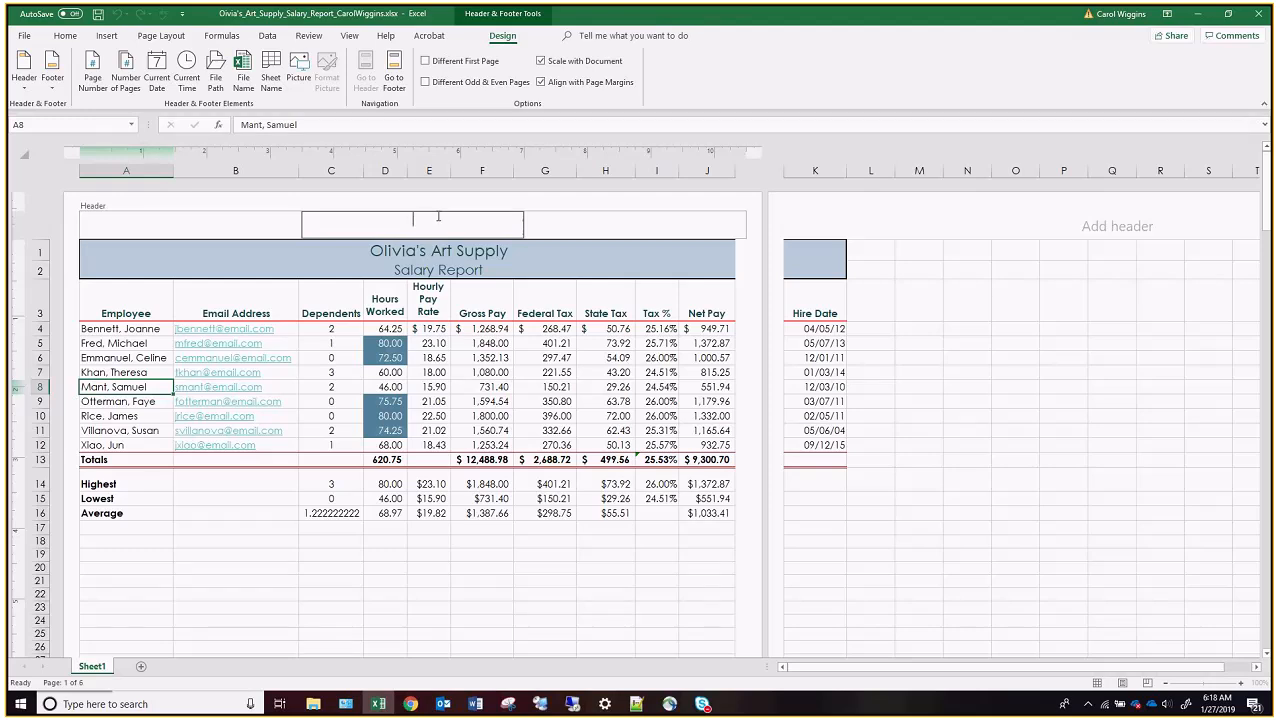
key("Return")
type("Chi")
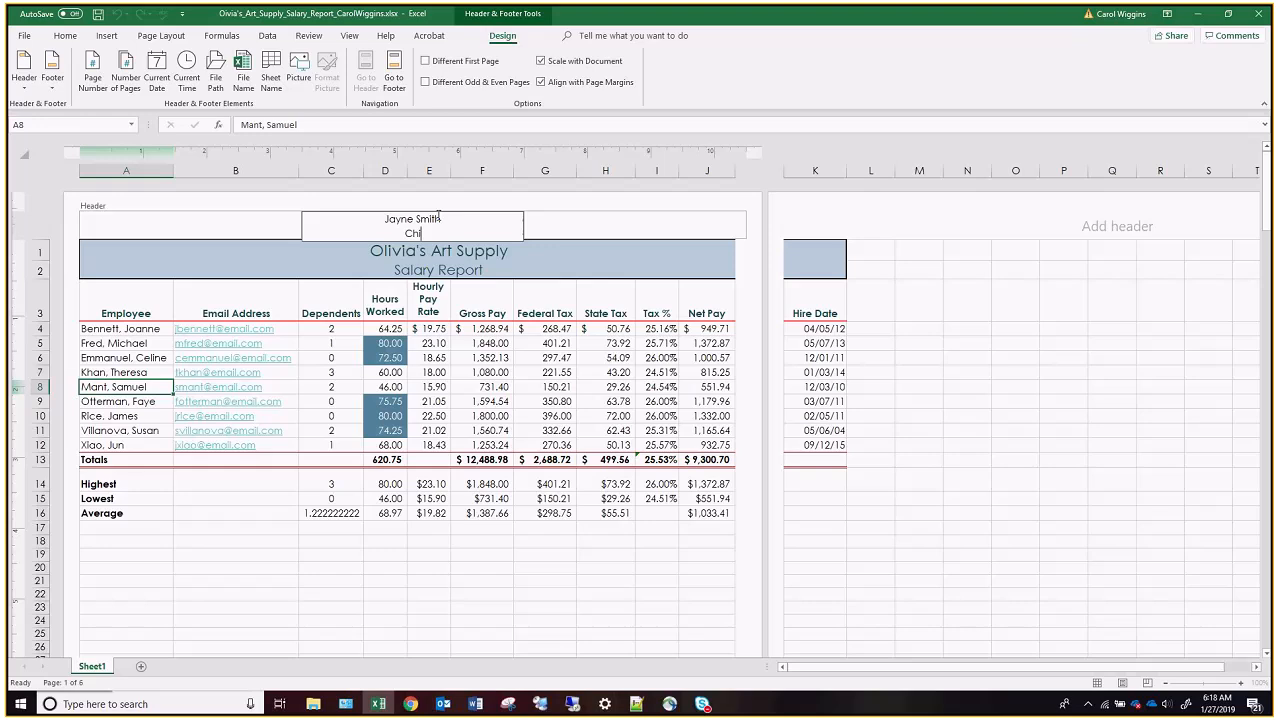
type("ef Financial Officer")
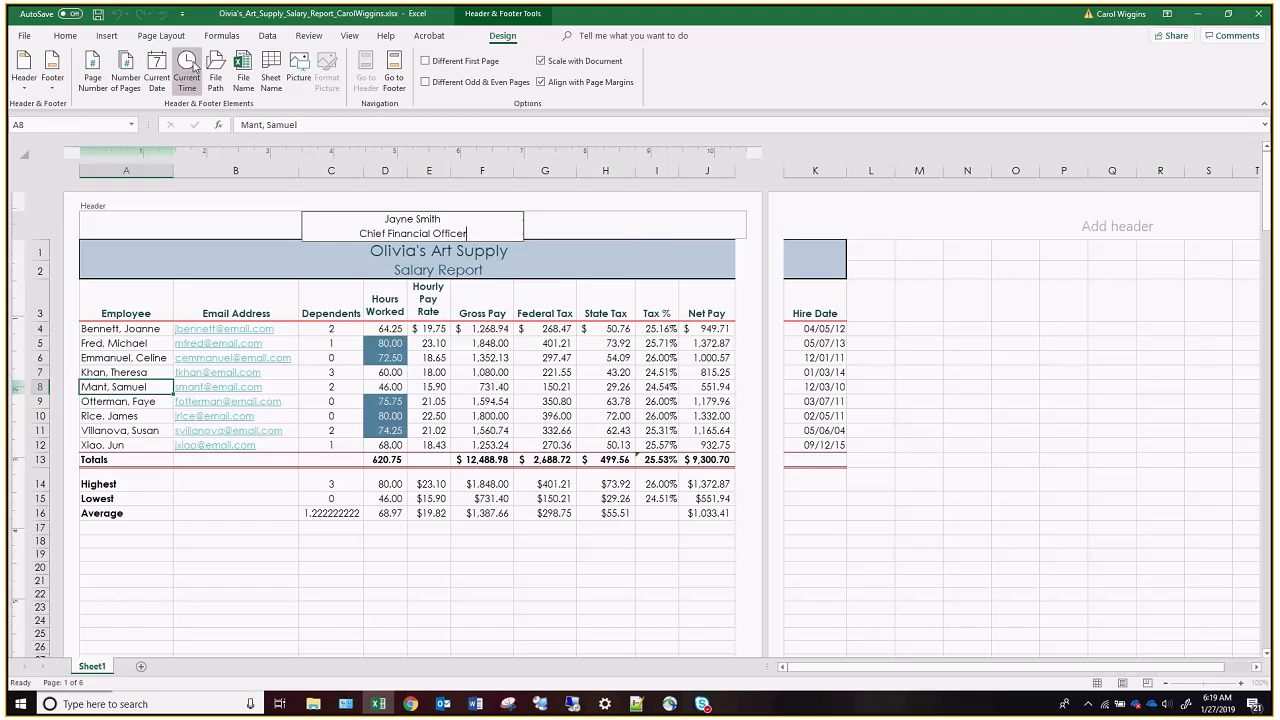
Examine the report's pages in the print preview and return to the worksheet.
left_click(25, 37)
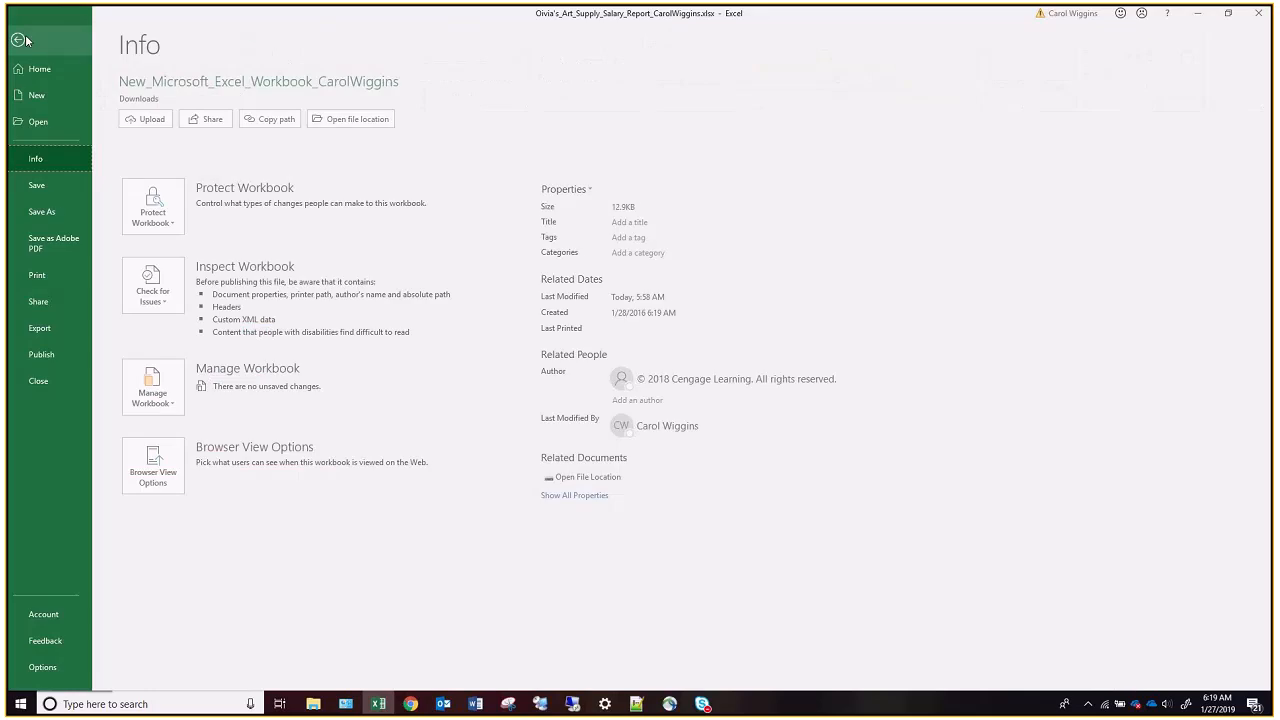
left_click(42, 274)
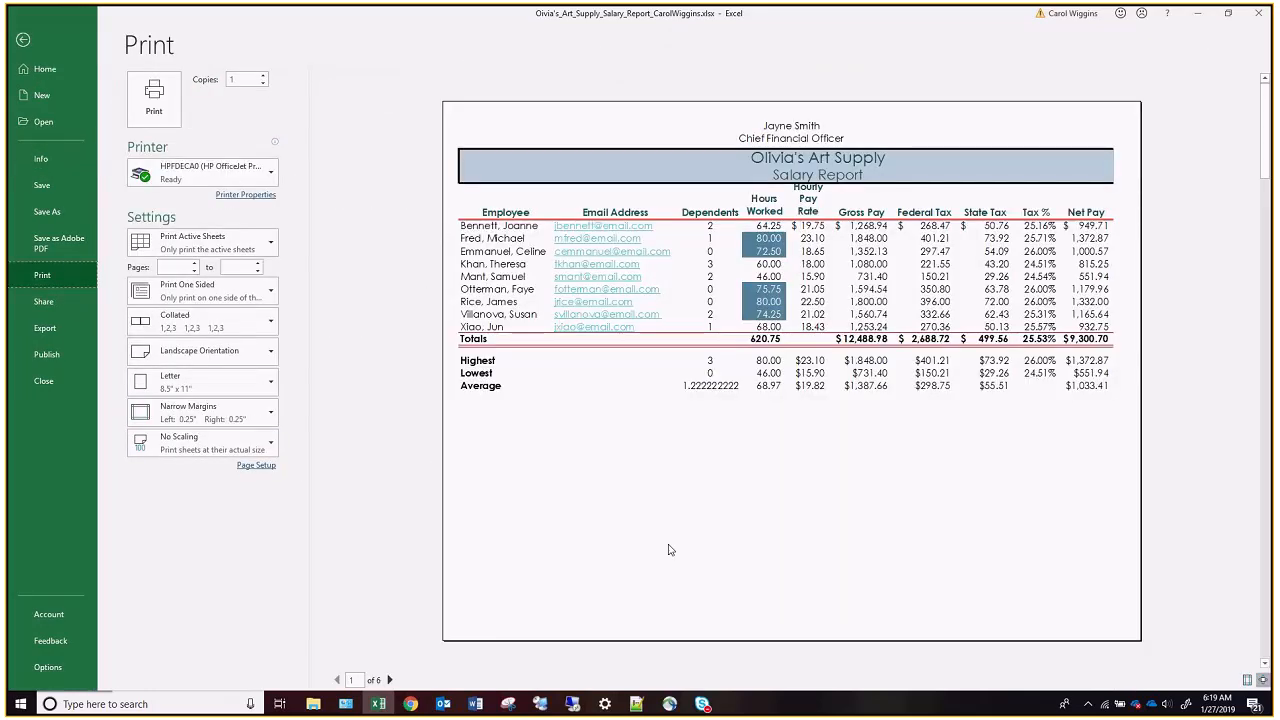
left_click(390, 680)
left_click(390, 680)
left_click(390, 680)
left_click(390, 680)
left_click(390, 680)
left_click(337, 680)
left_click(337, 680)
left_click(337, 680)
left_click(337, 680)
left_click(337, 680)
left_click(23, 38)
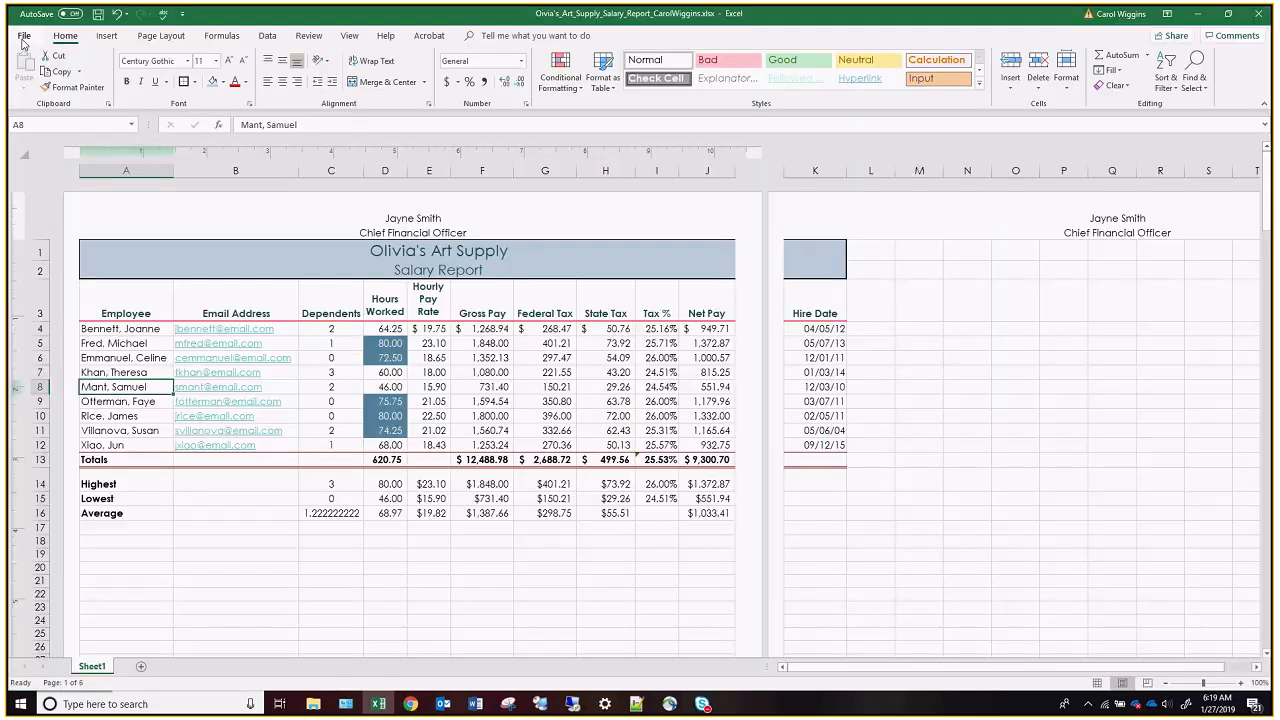
Delete the block of empty rows from row 18 down to about row 163 beneath the report.
scroll(157, 431, "down", 3)
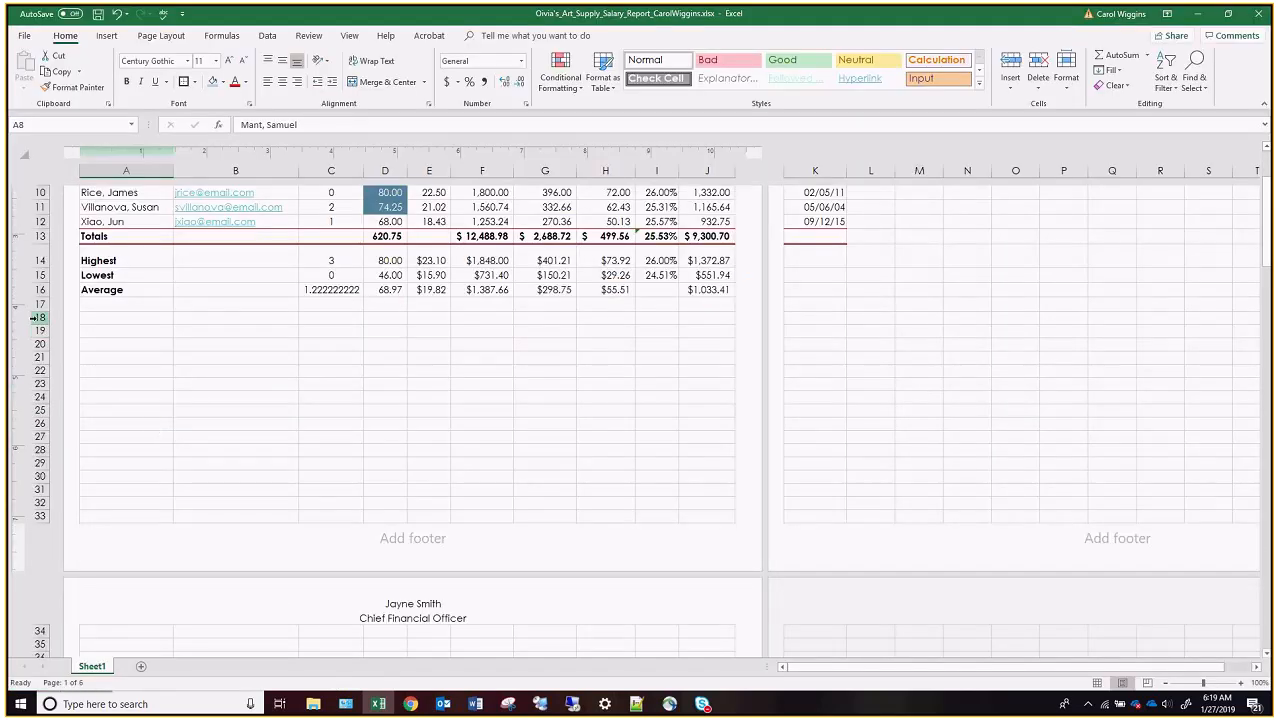
left_click_drag(39, 317, 45, 596)
right_click(45, 596)
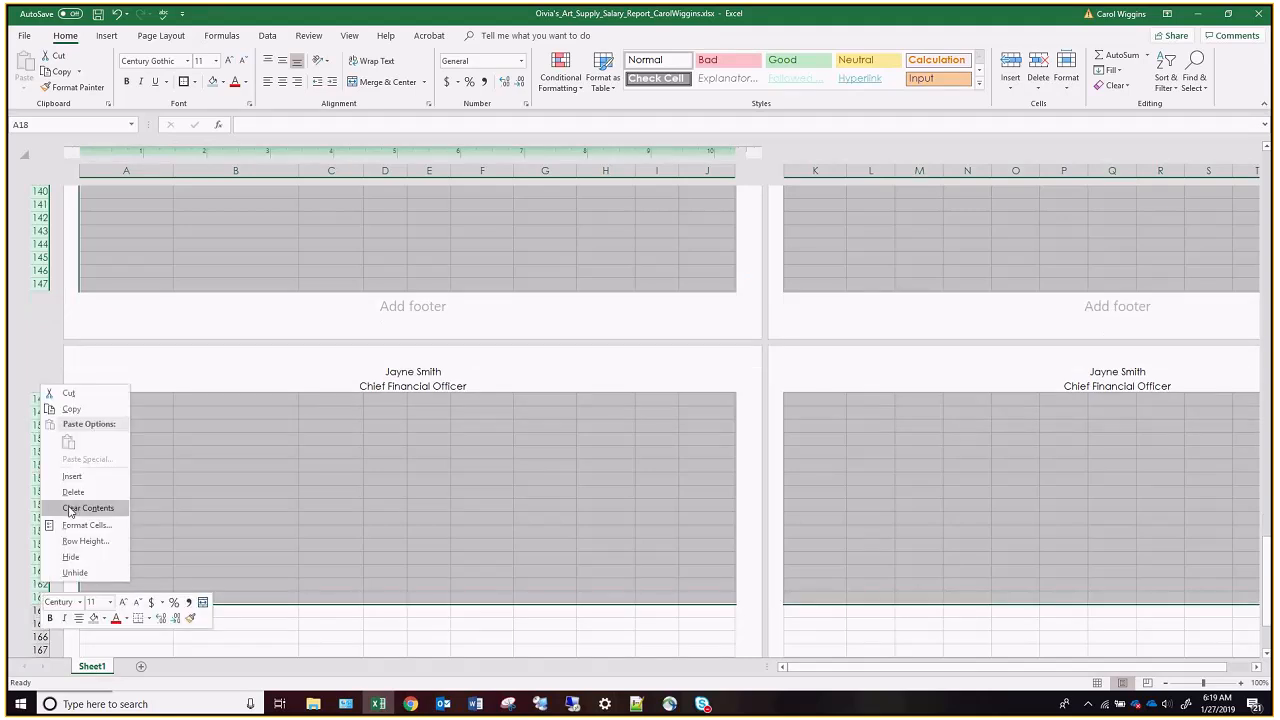
left_click(73, 492)
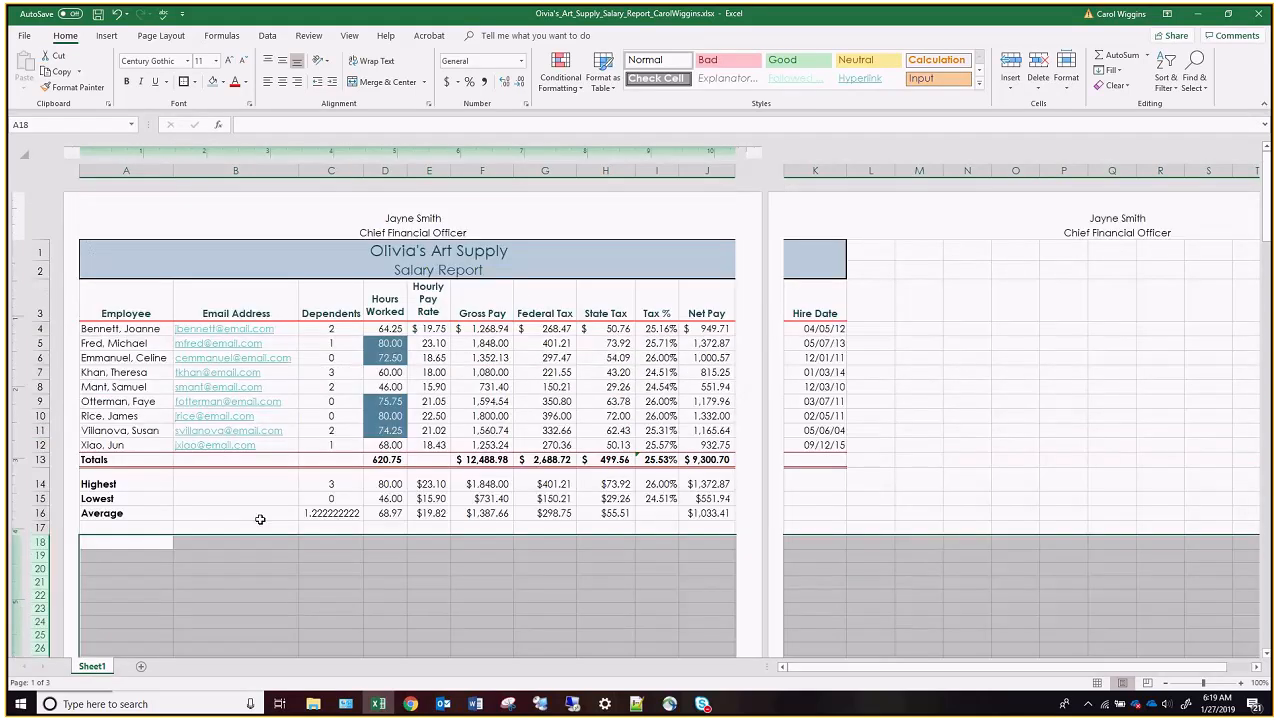
Check the report's pages in the print preview and scale the printout with Fit Sheet on One Page.
left_click(31, 36)
left_click(51, 274)
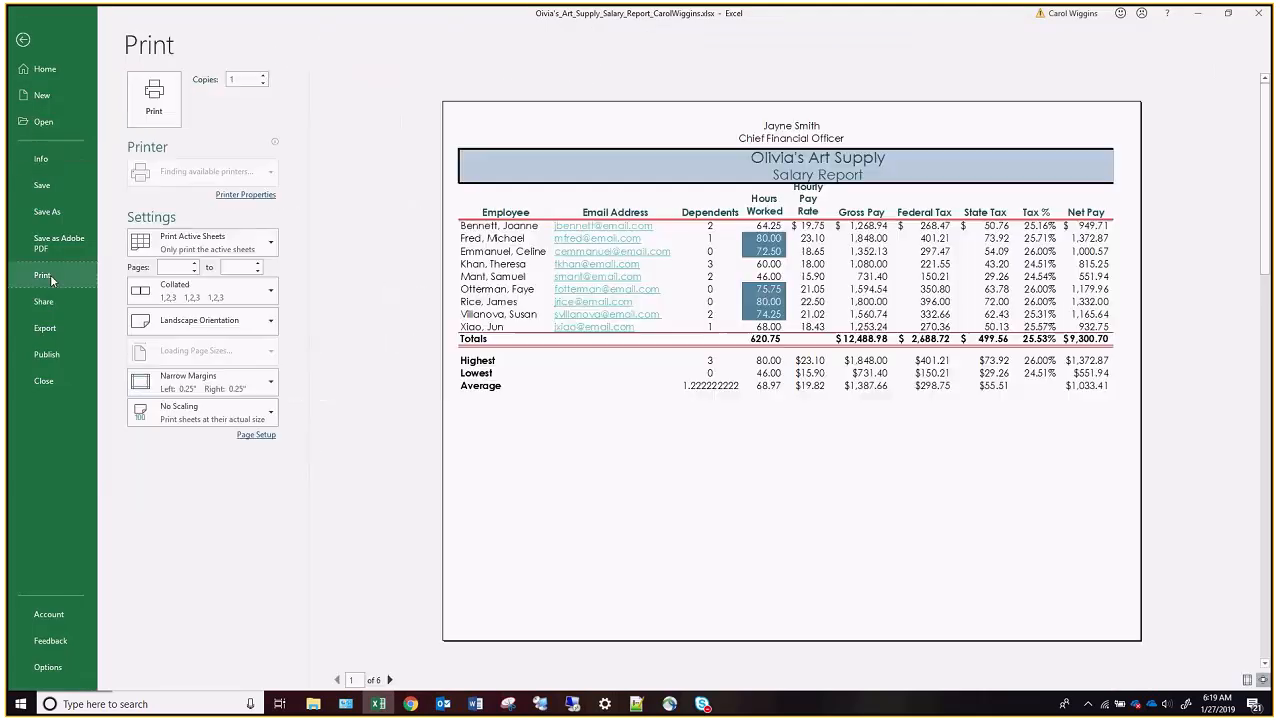
left_click(390, 680)
left_click(390, 680)
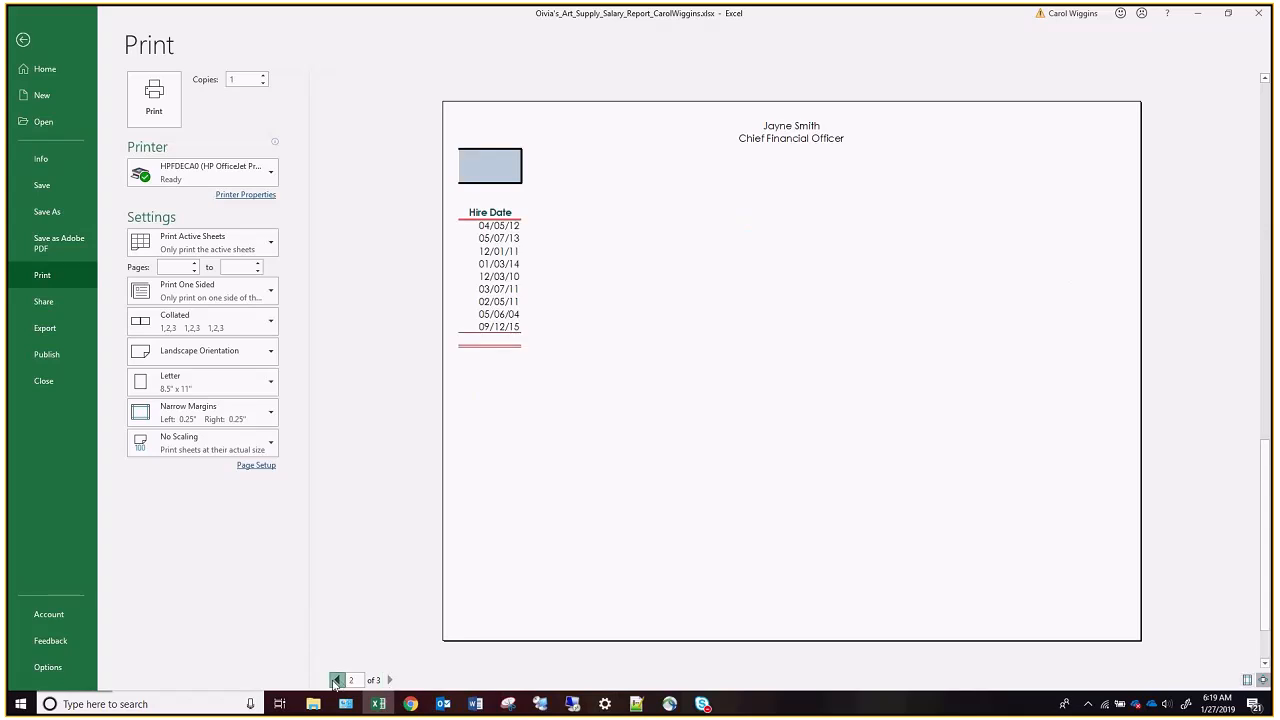
left_click(338, 680)
left_click(338, 680)
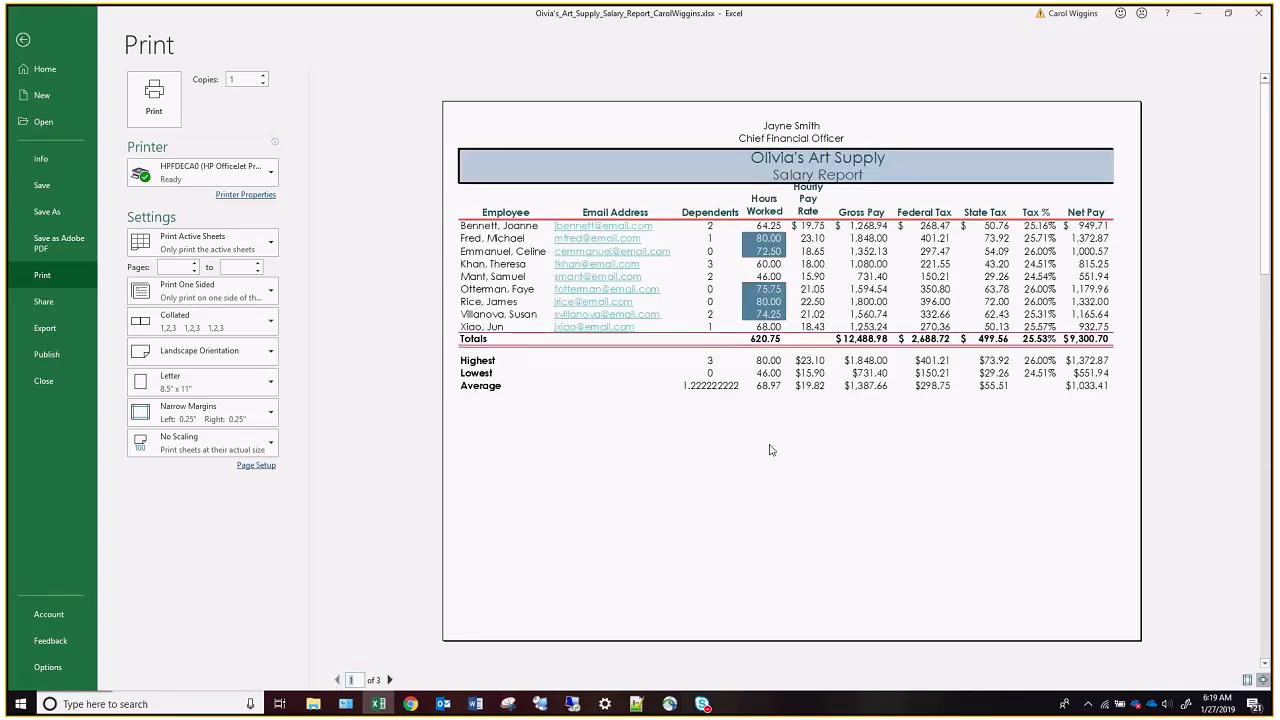
left_click(225, 444)
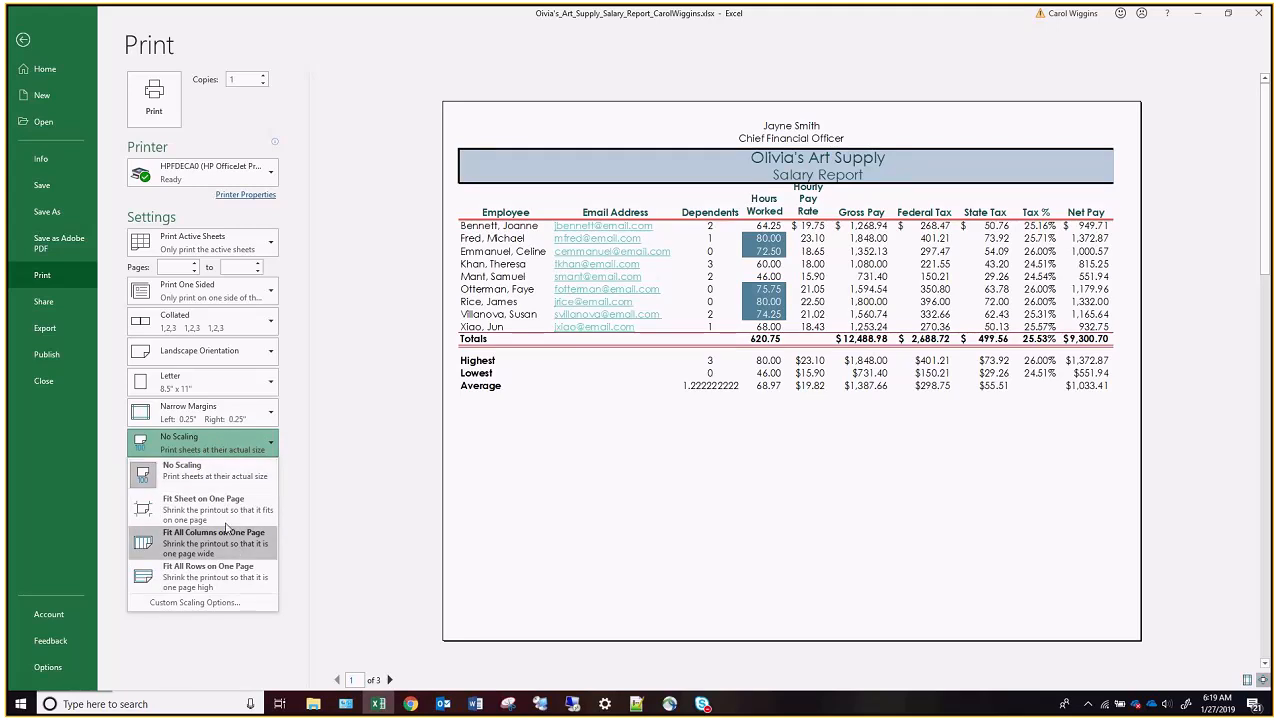
left_click(215, 509)
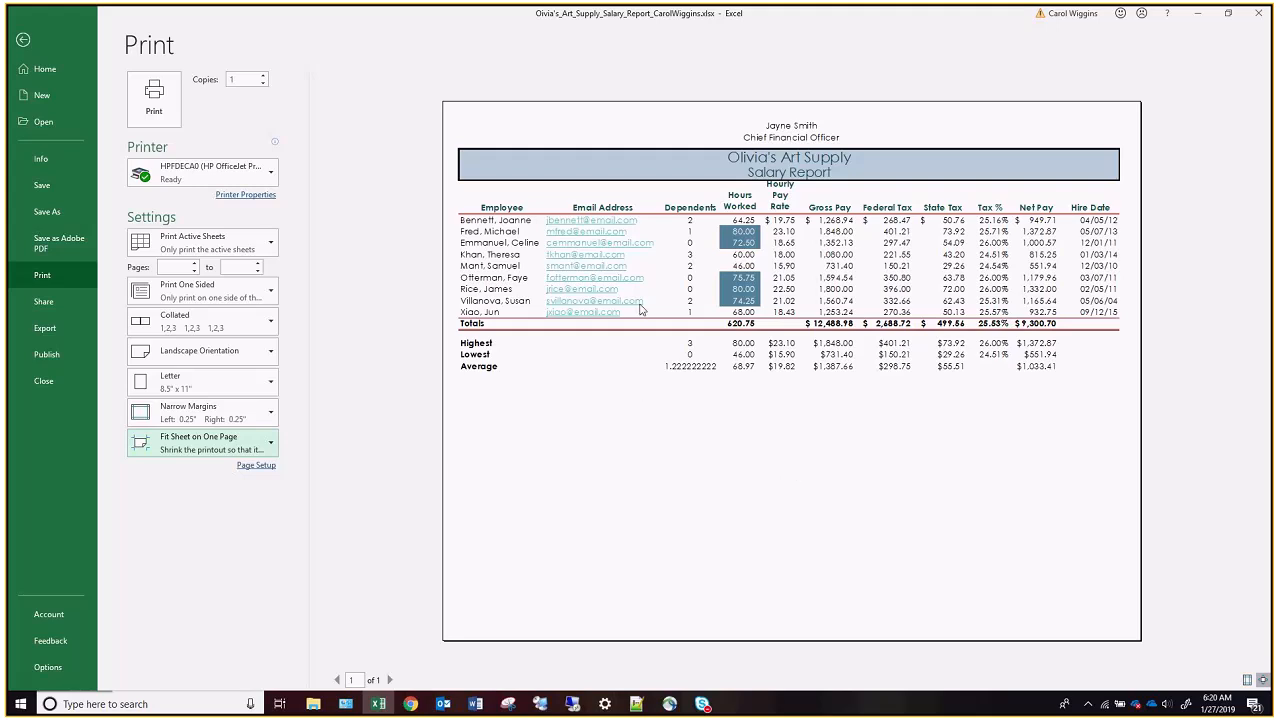
left_click(268, 236)
left_click(268, 238)
left_click(268, 292)
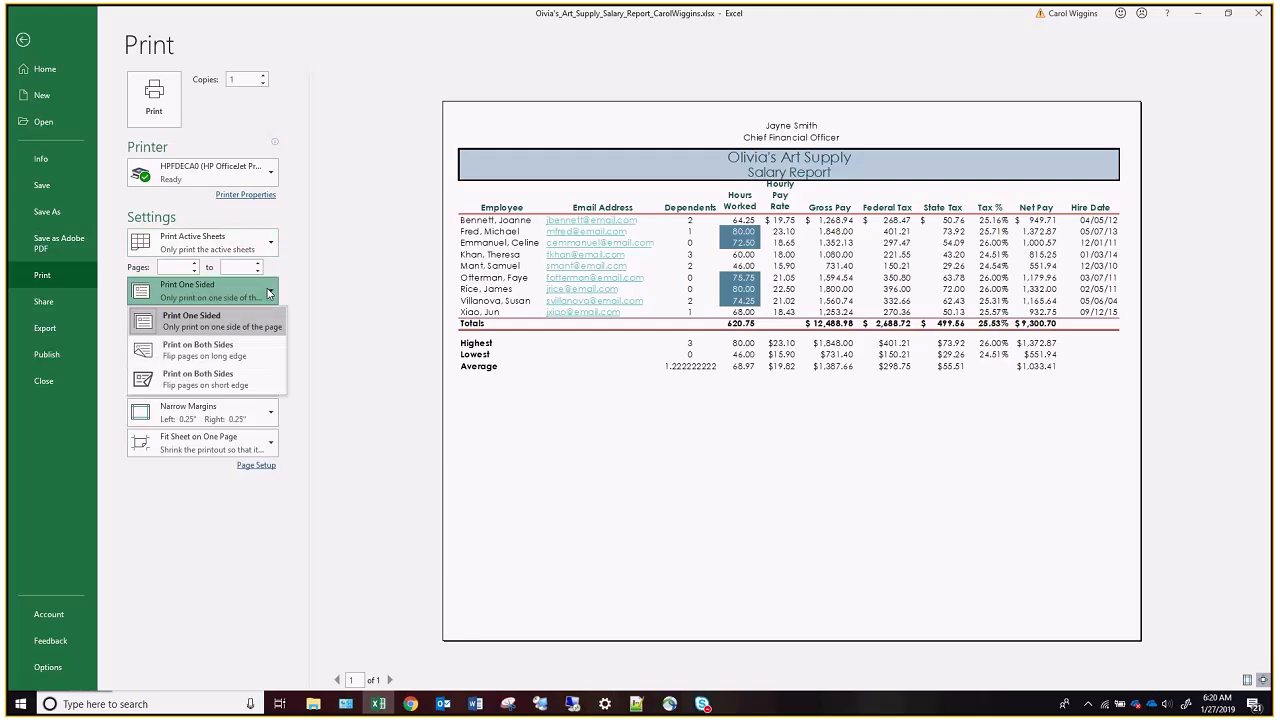
left_click(306, 264)
left_click(303, 353)
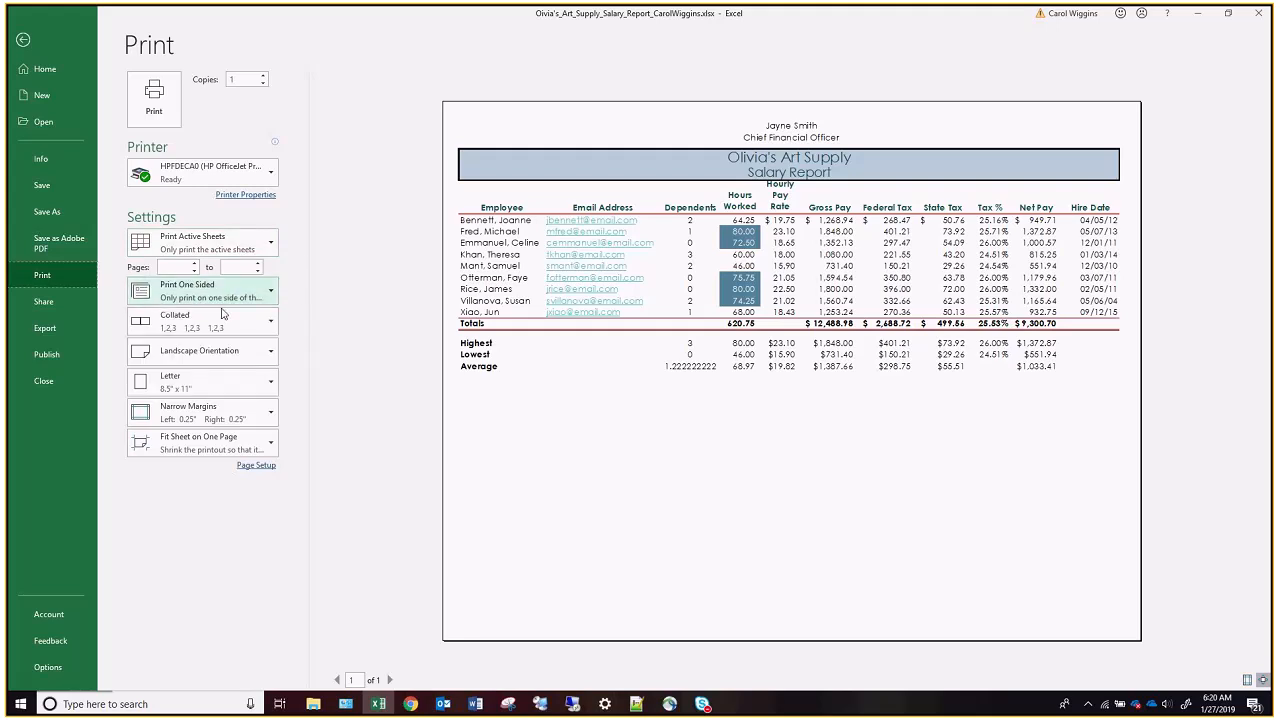
Try Print Selection on the current selection, restore Print Active Sheets, and return to the worksheet.
left_click(268, 244)
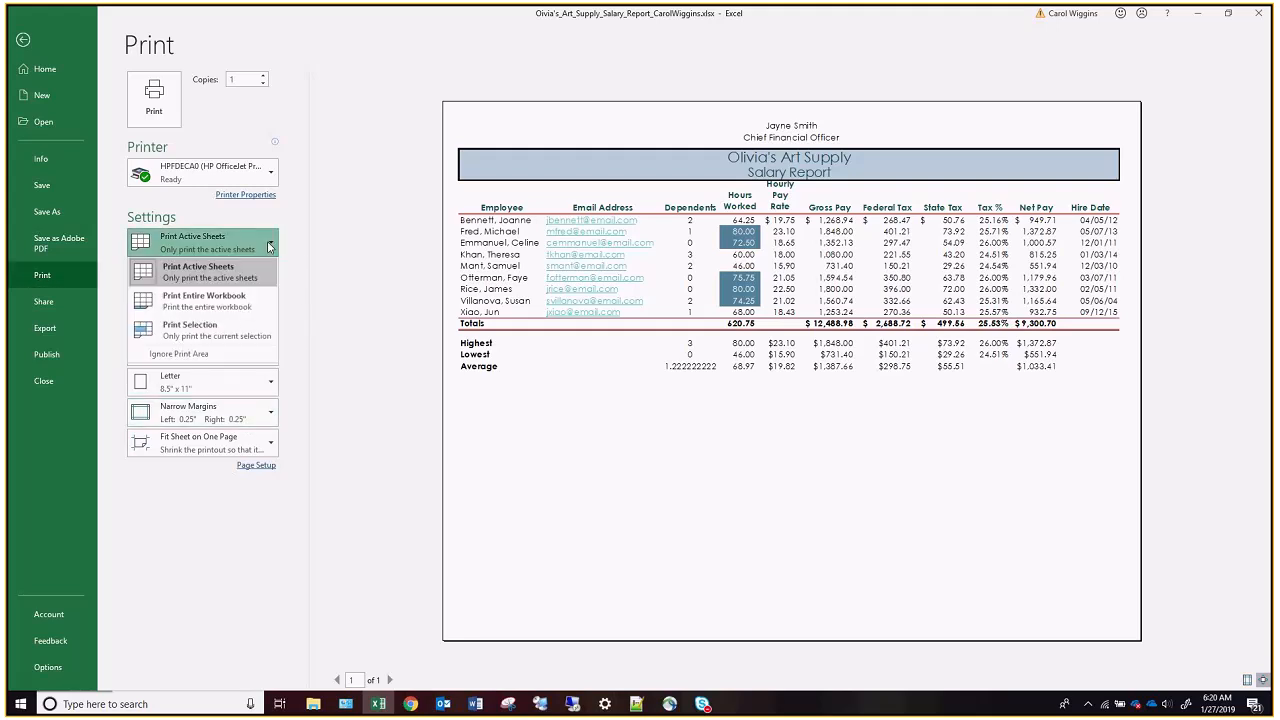
left_click(212, 330)
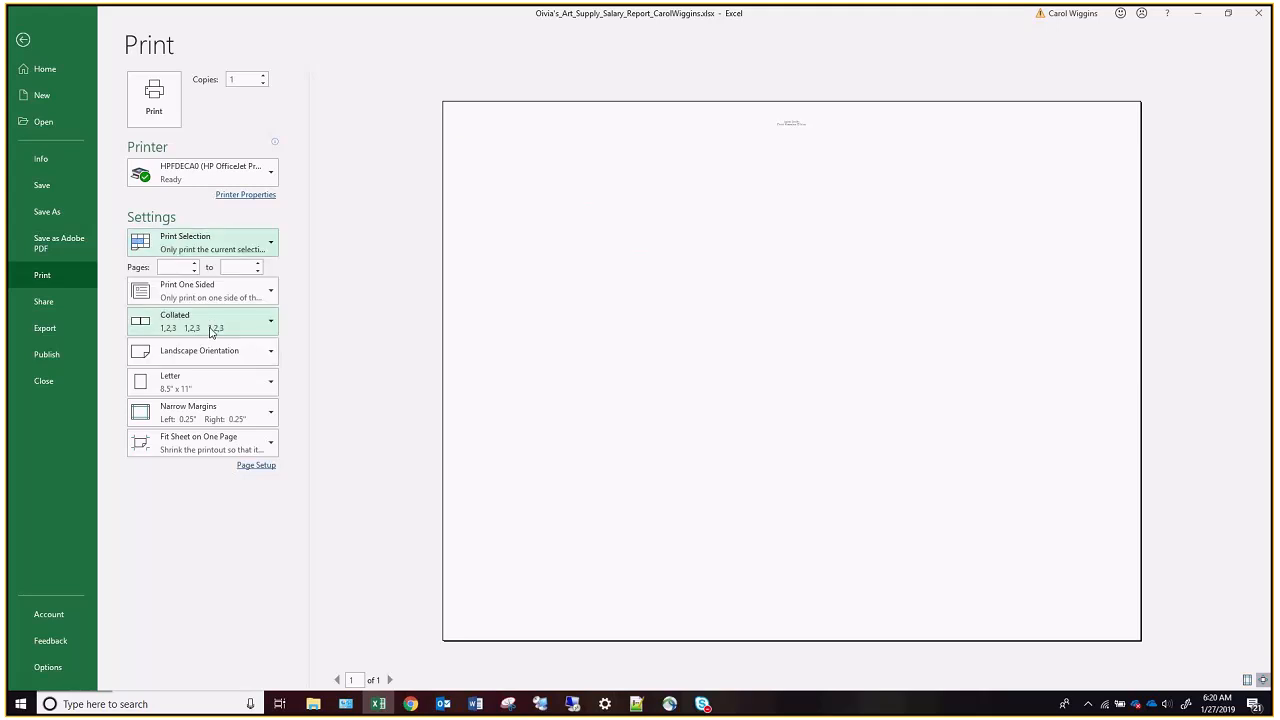
left_click(270, 246)
left_click(243, 274)
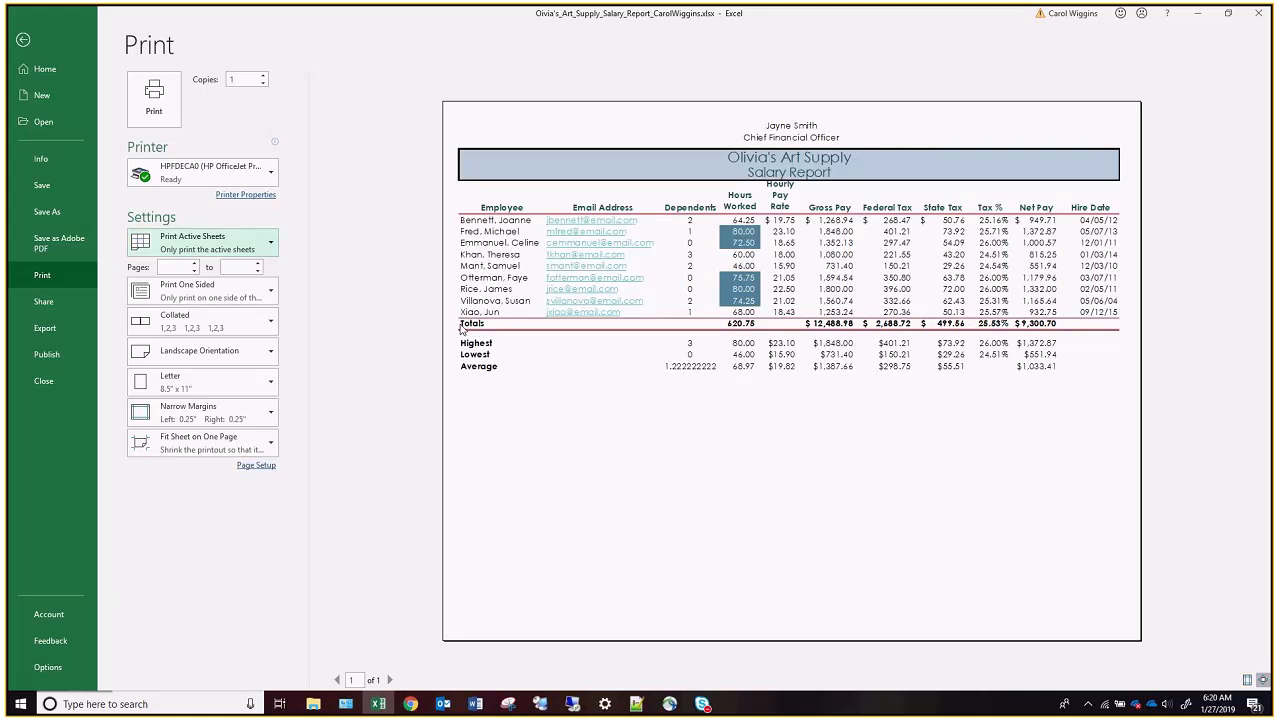
left_click(23, 41)
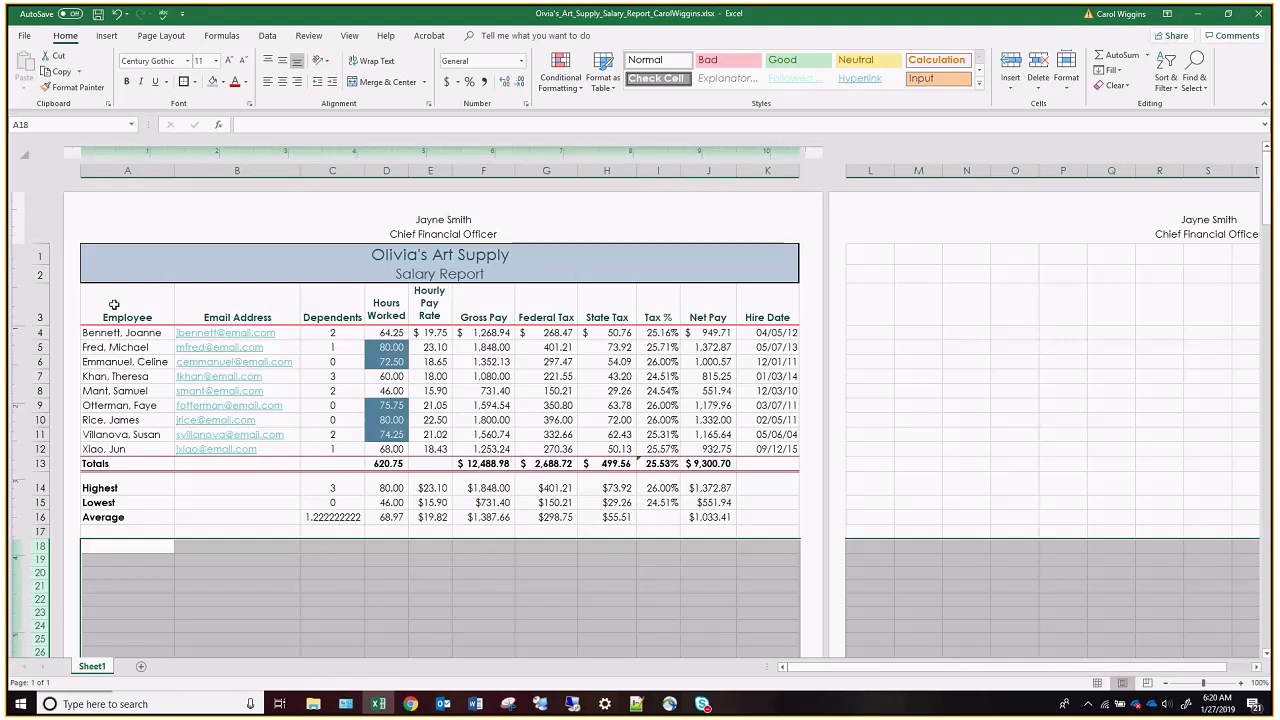
Select A3:F16 and preview it with the Print Selection setting, returning to the worksheet and clearing the range selection.
left_click_drag(112, 306, 484, 517)
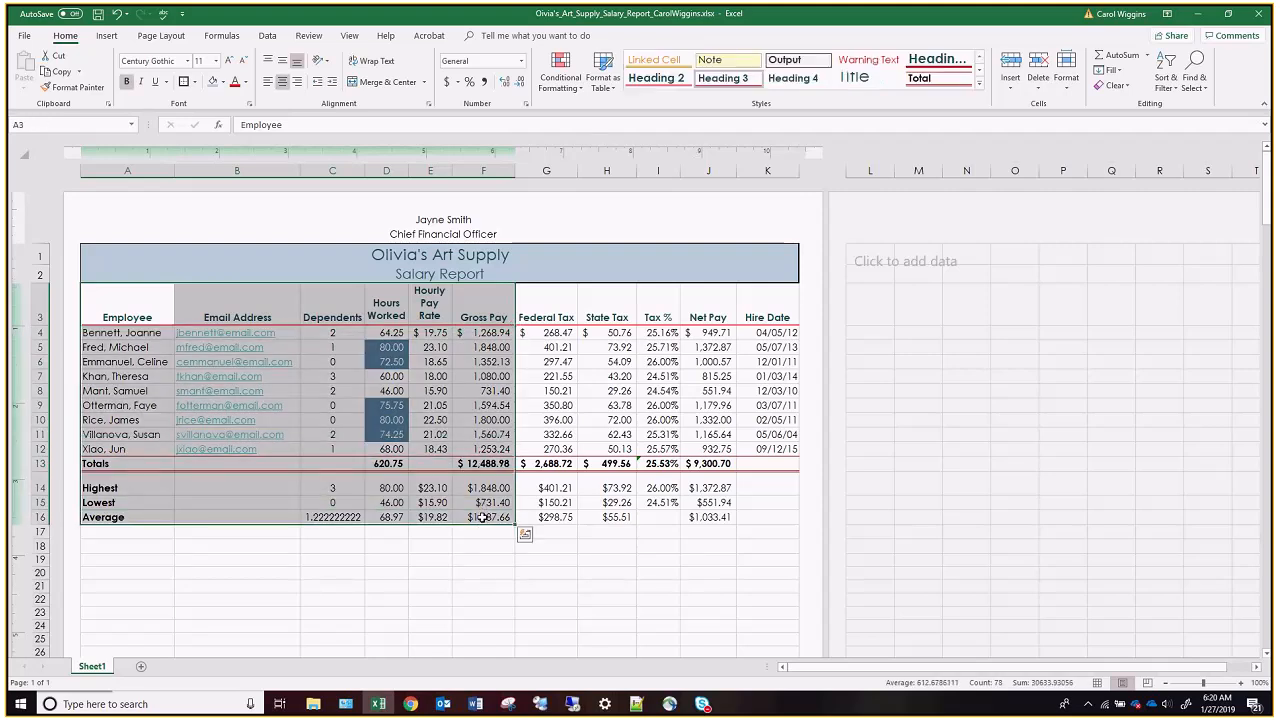
left_click(24, 35)
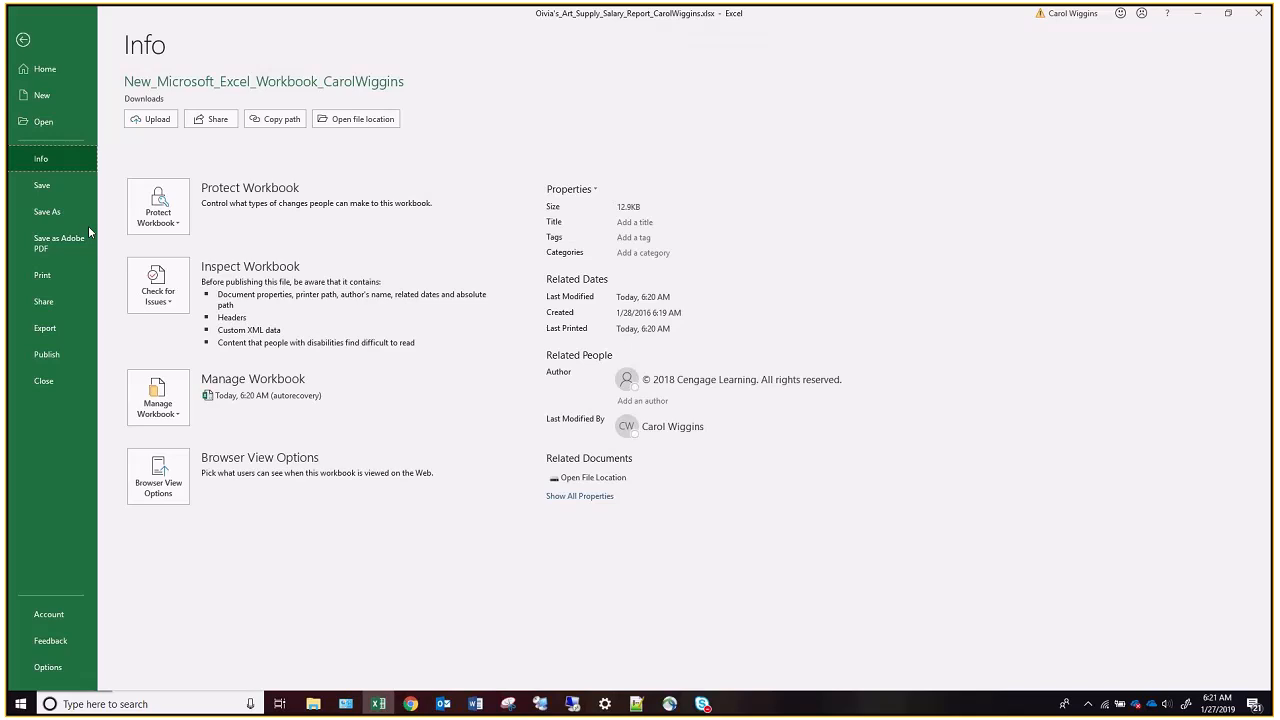
left_click(49, 272)
left_click(210, 242)
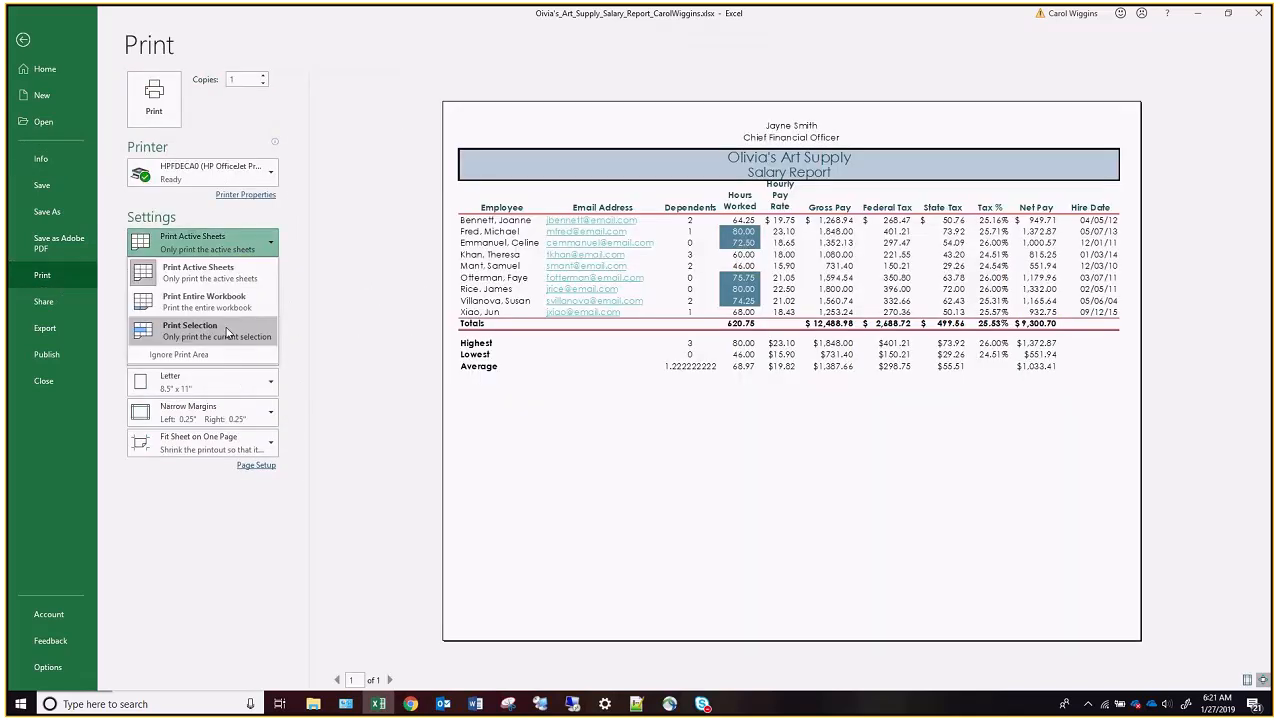
left_click(227, 330)
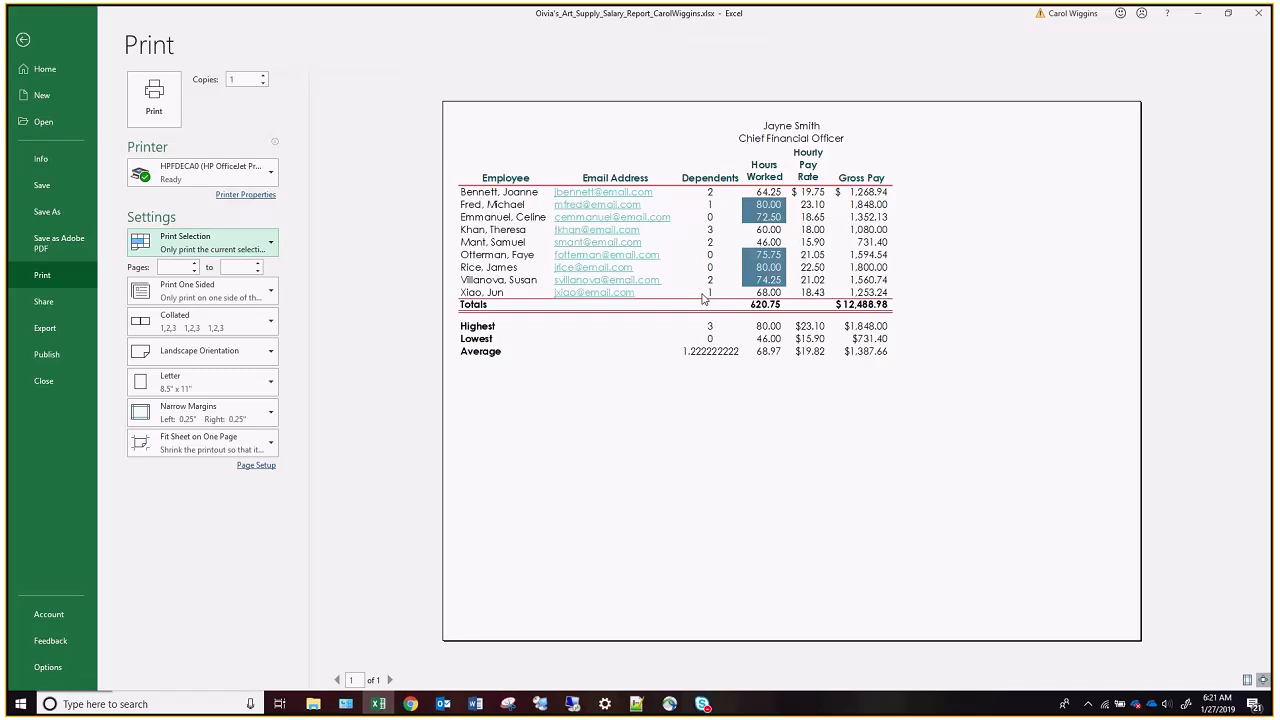
left_click(22, 40)
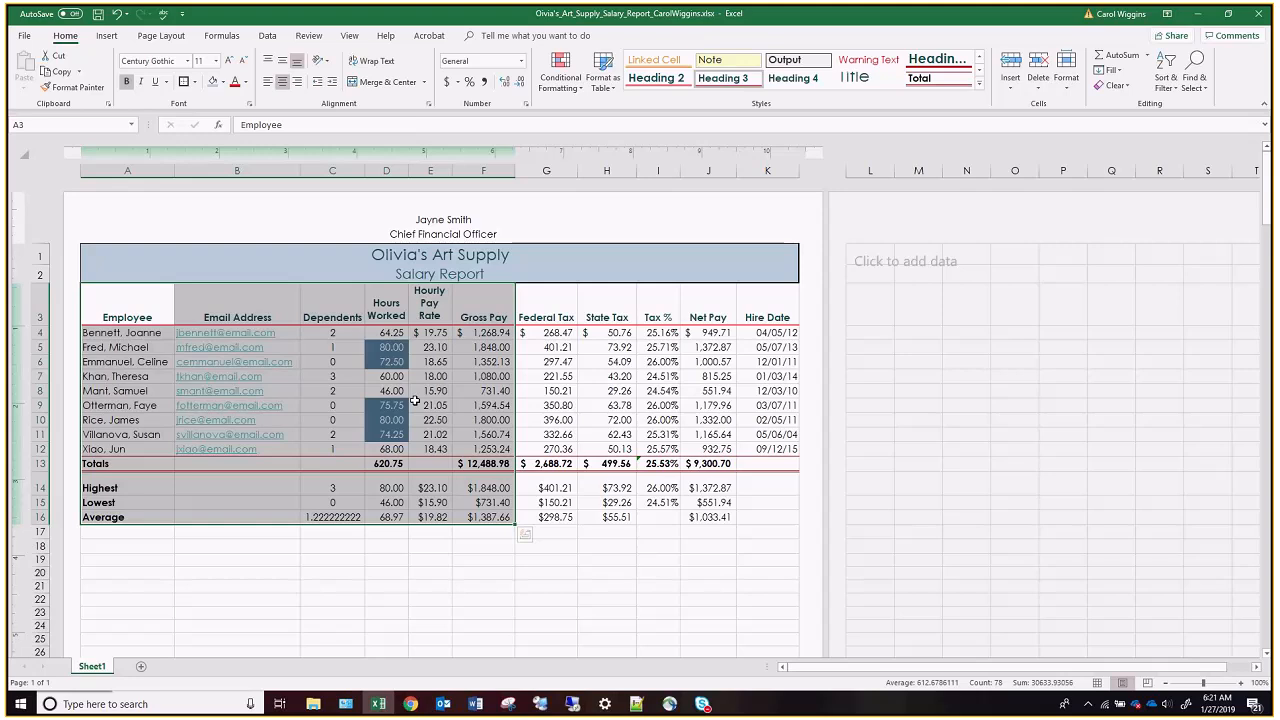
left_click(548, 405)
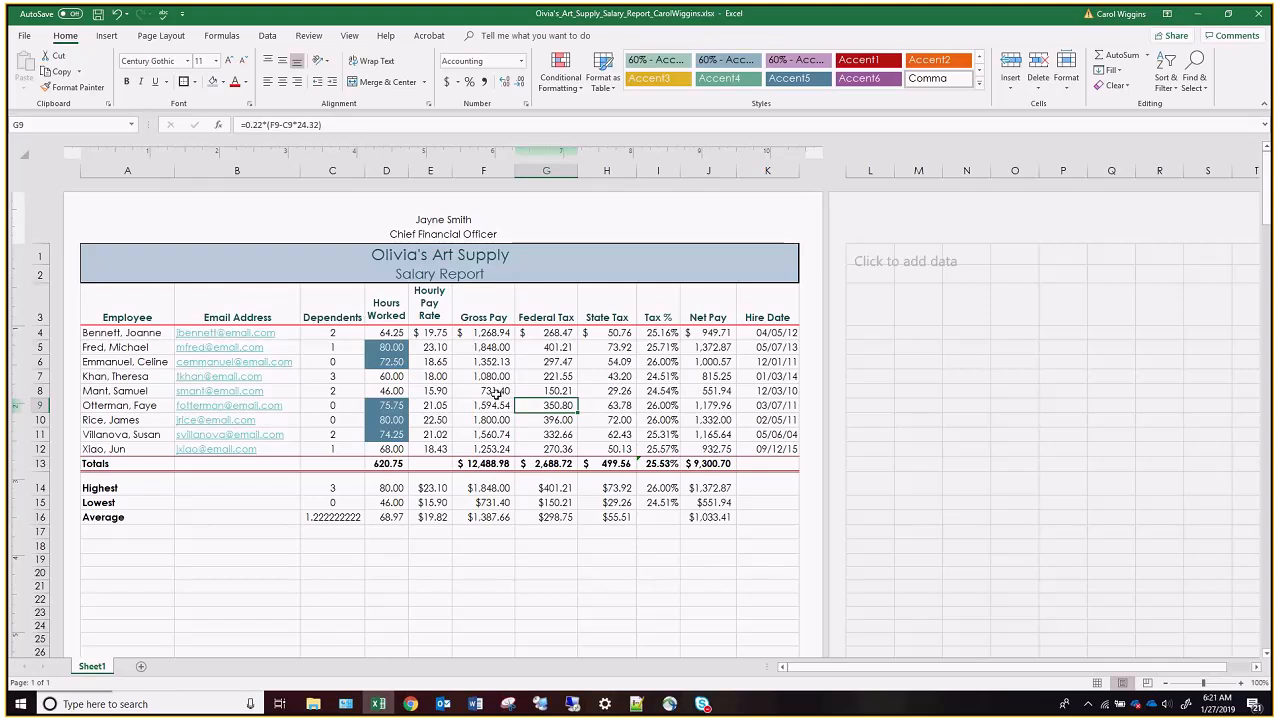
Display the sheet in Normal view and show the cell formulas, checking across to the Hire Date column.
left_click(1098, 683)
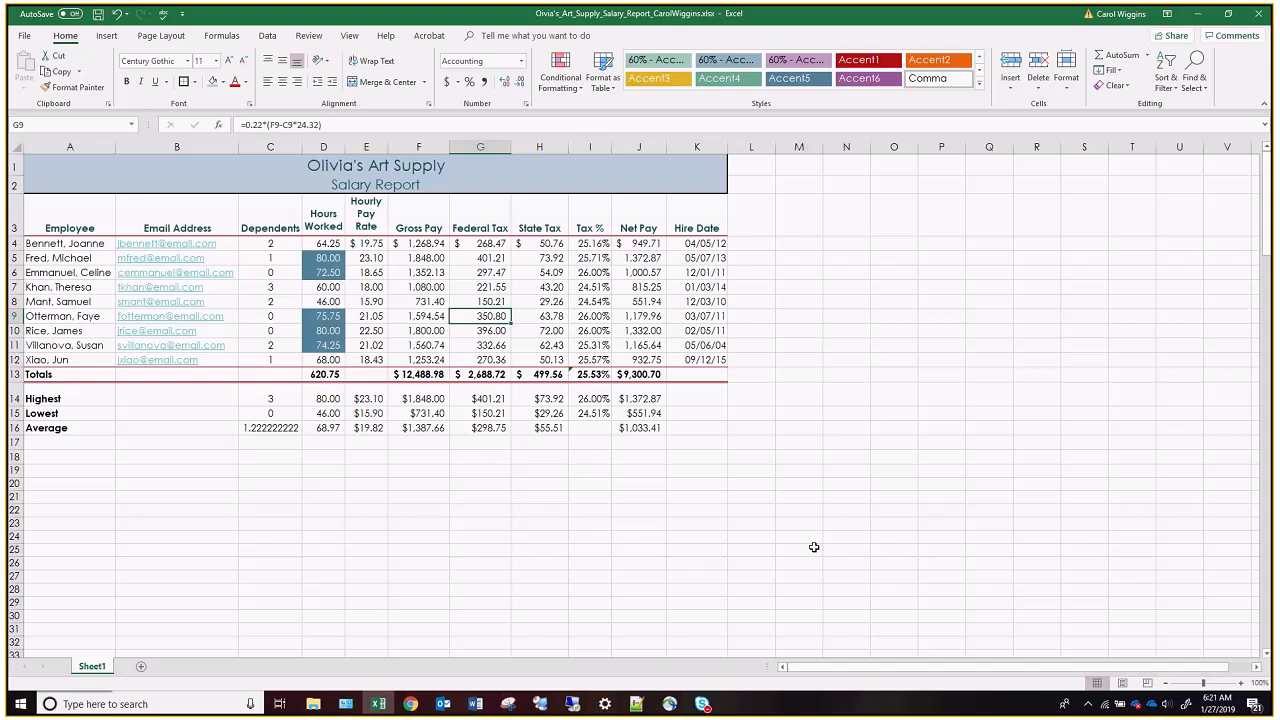
key("ctrl+grave")
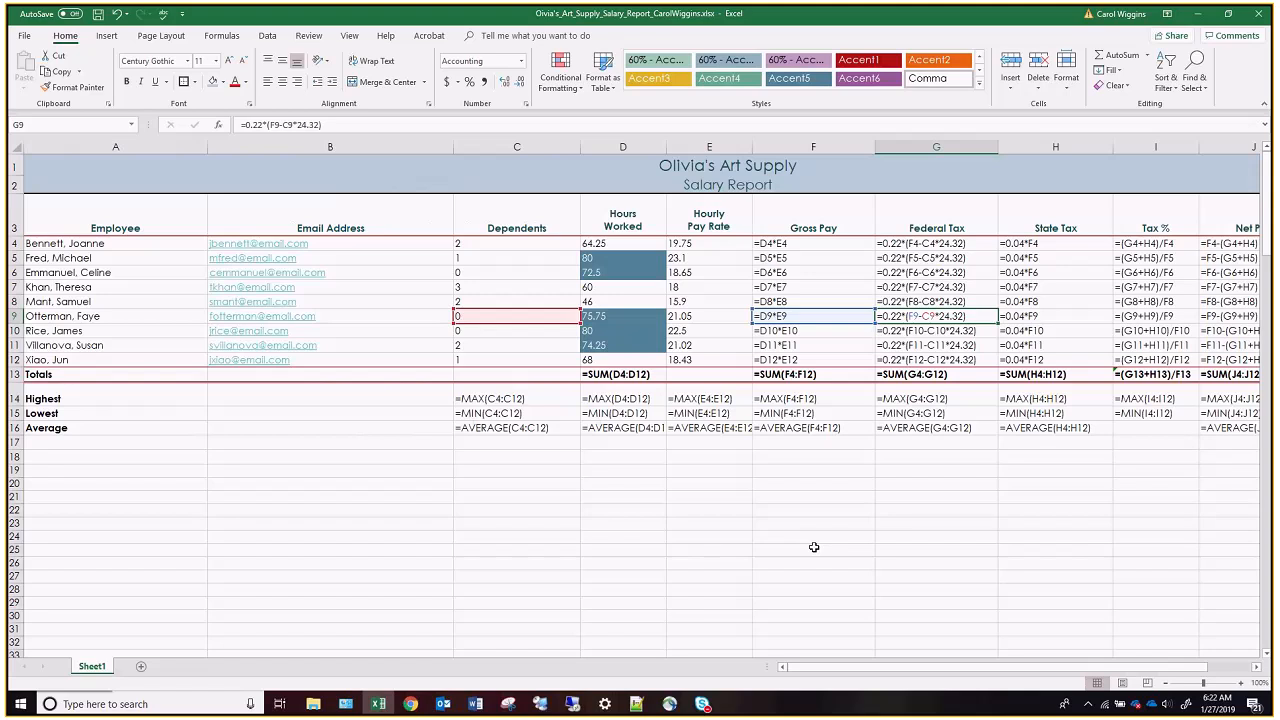
left_click_drag(1081, 668, 1201, 670)
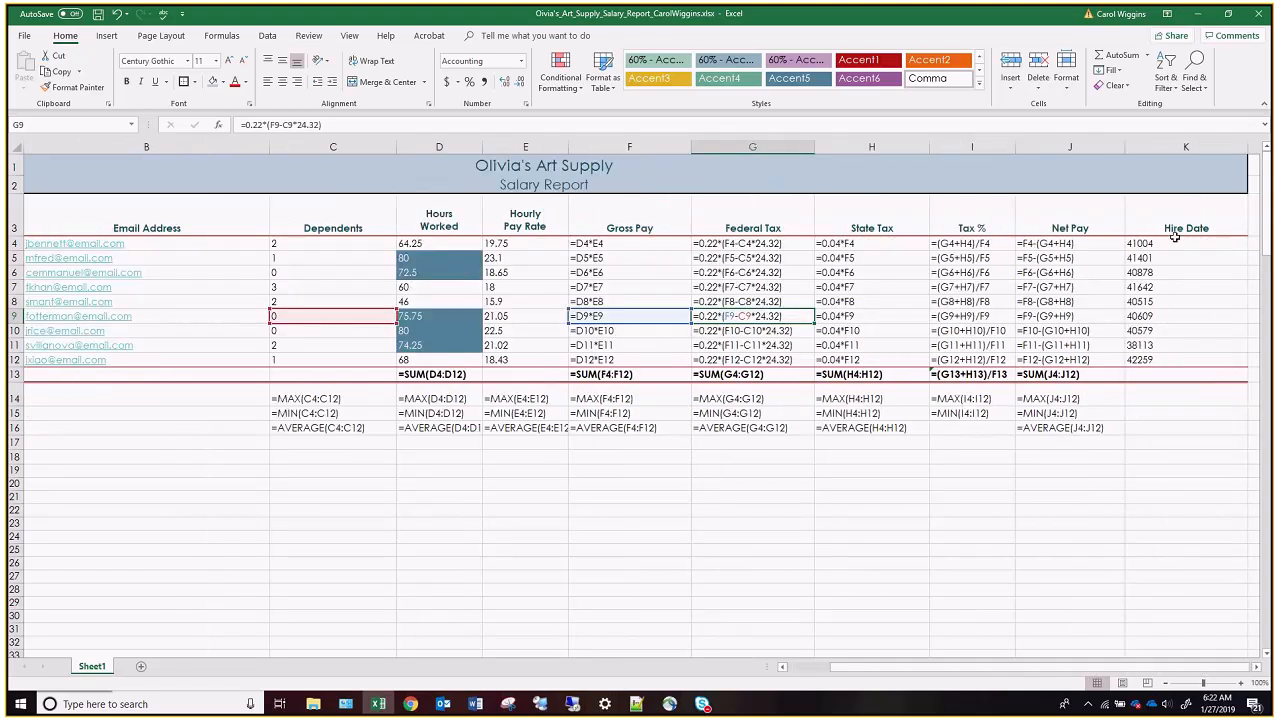
left_click_drag(1175, 243, 1183, 353)
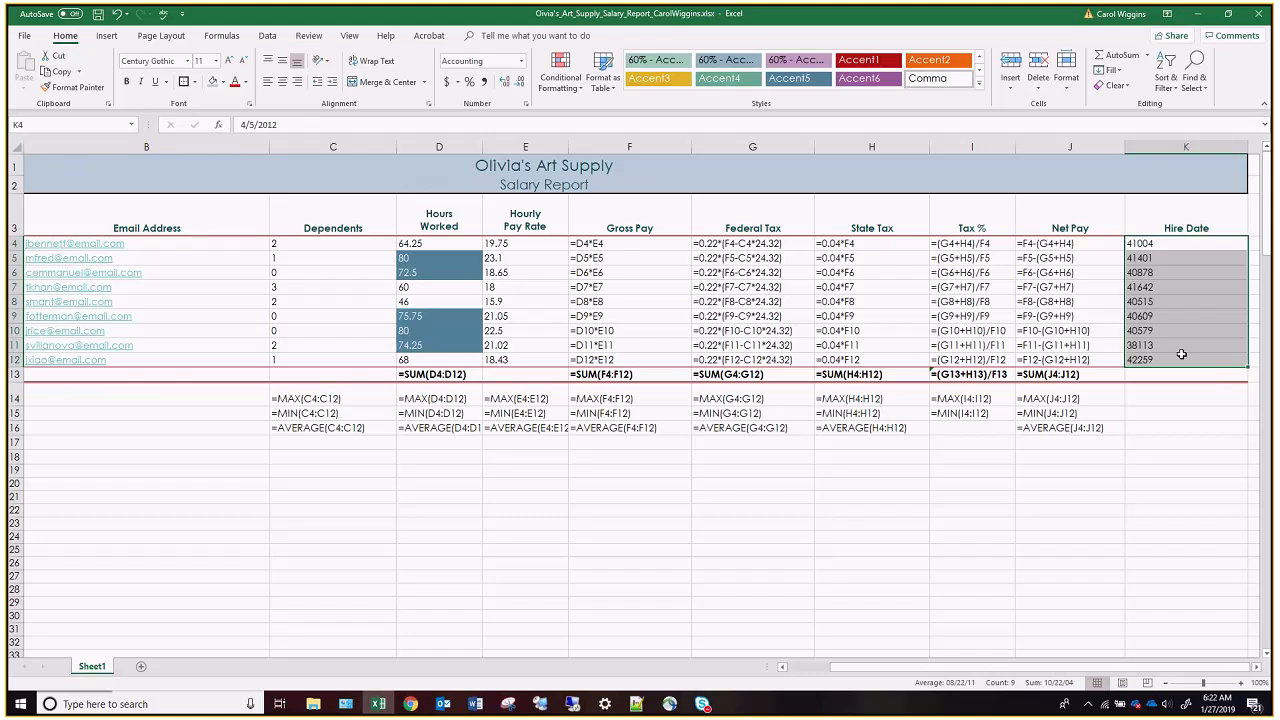
left_click(1195, 428)
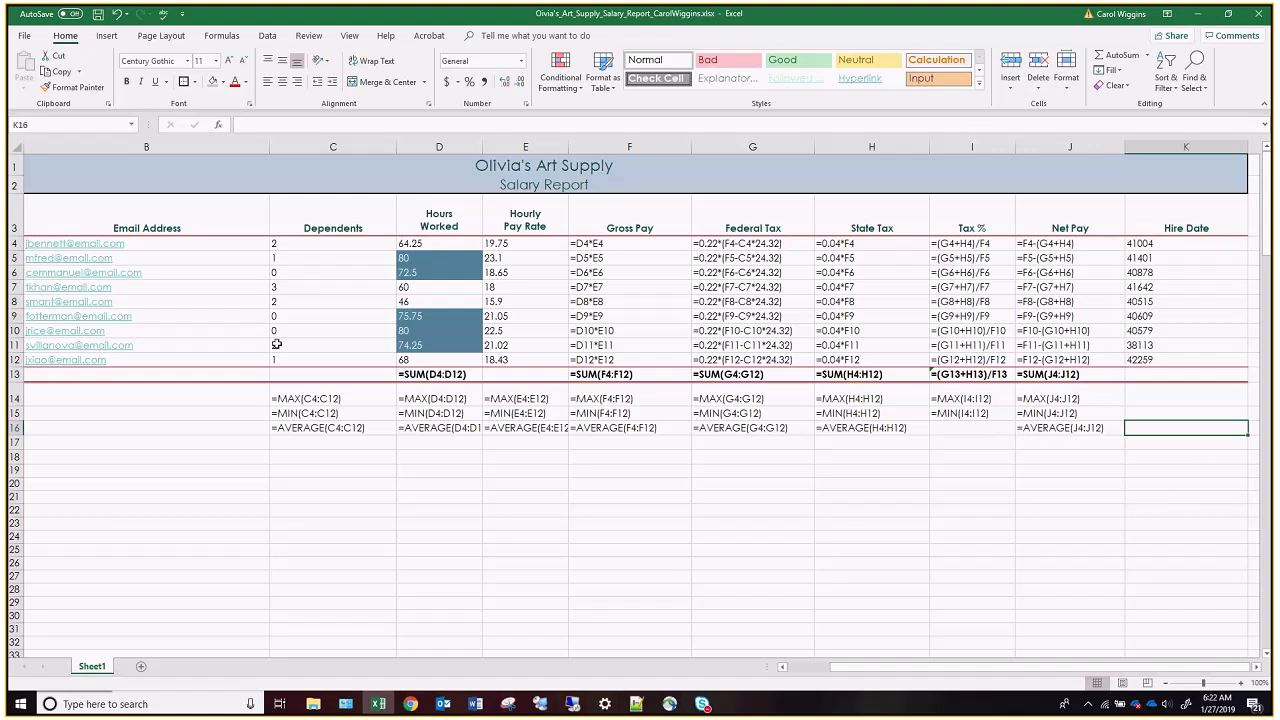
Preview the formula version with the print setting at Print Active Sheets, and switch the worksheet back to displaying values.
left_click(26, 37)
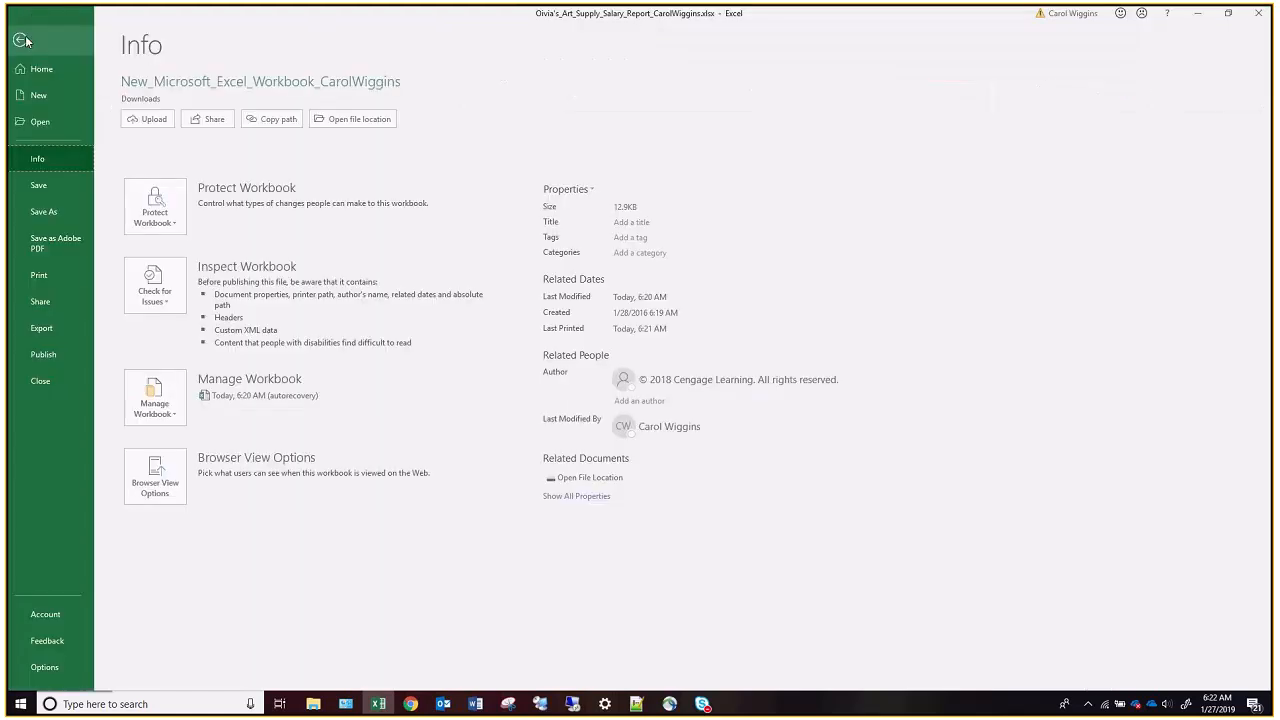
left_click(50, 274)
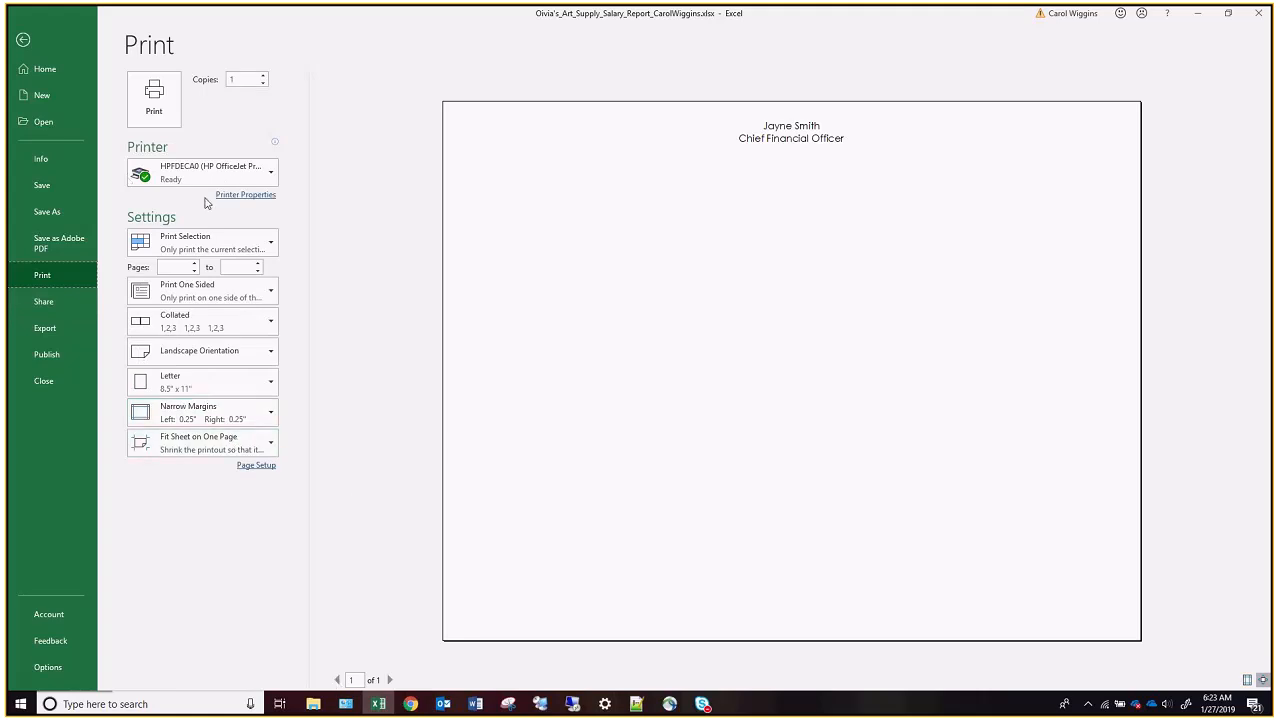
left_click(210, 243)
left_click(218, 283)
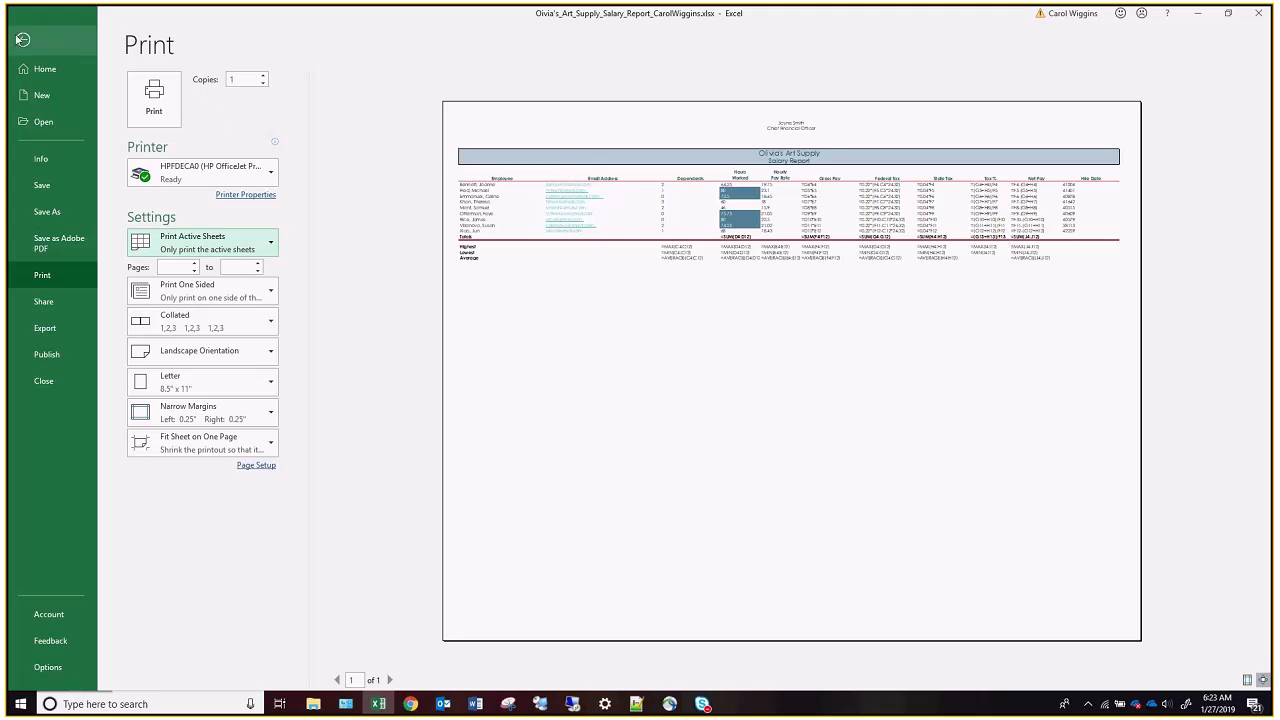
left_click(23, 42)
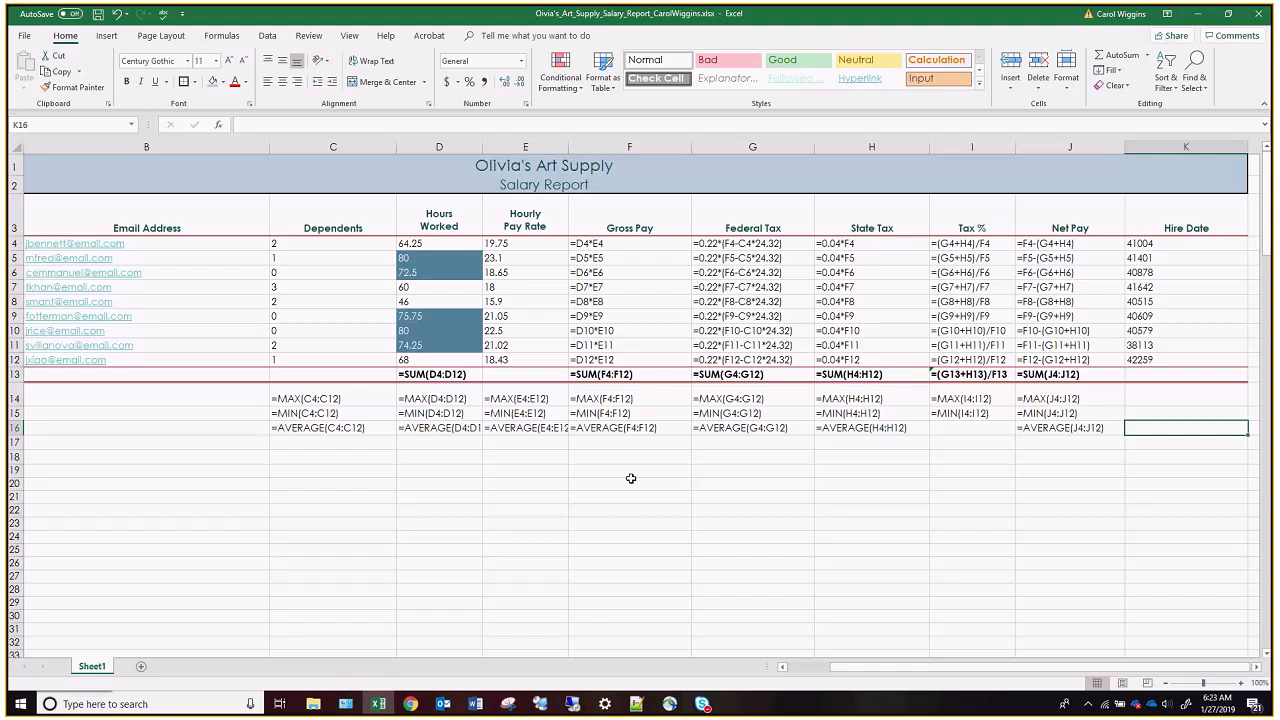
key("ctrl+grave")
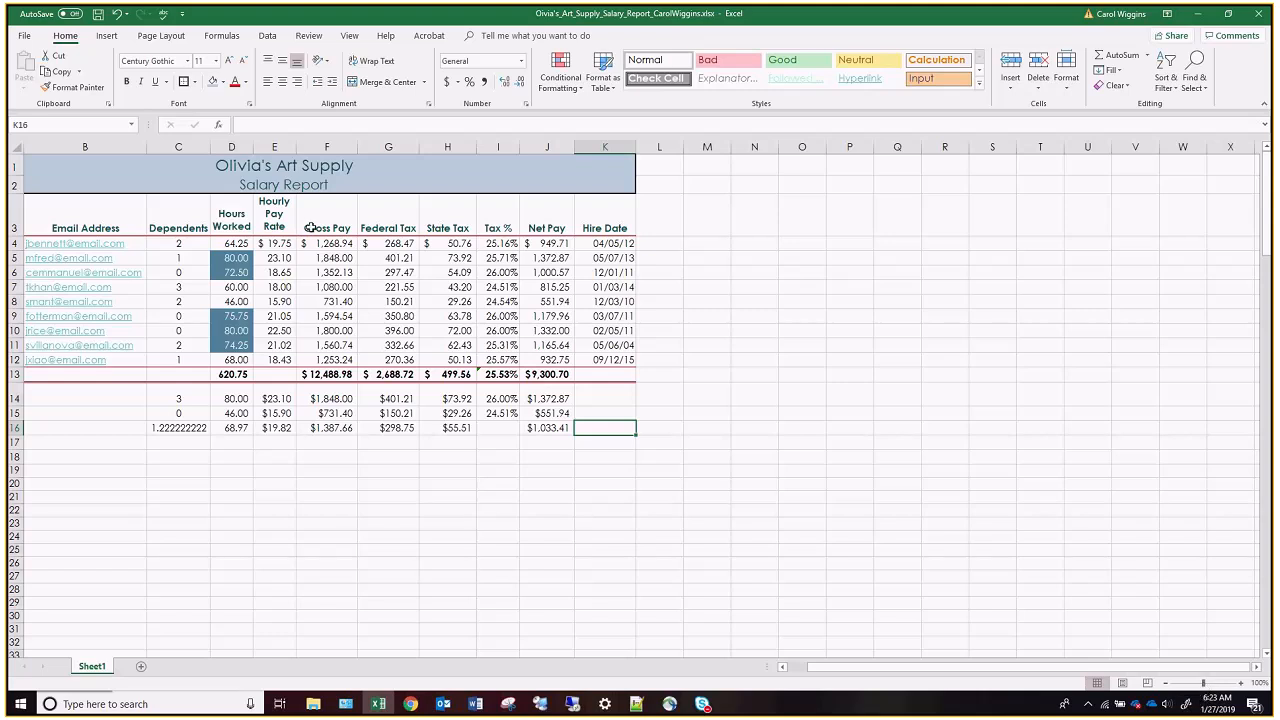
Reset the sheet's print scaling to Adjust to 100% of normal size.
left_click(161, 36)
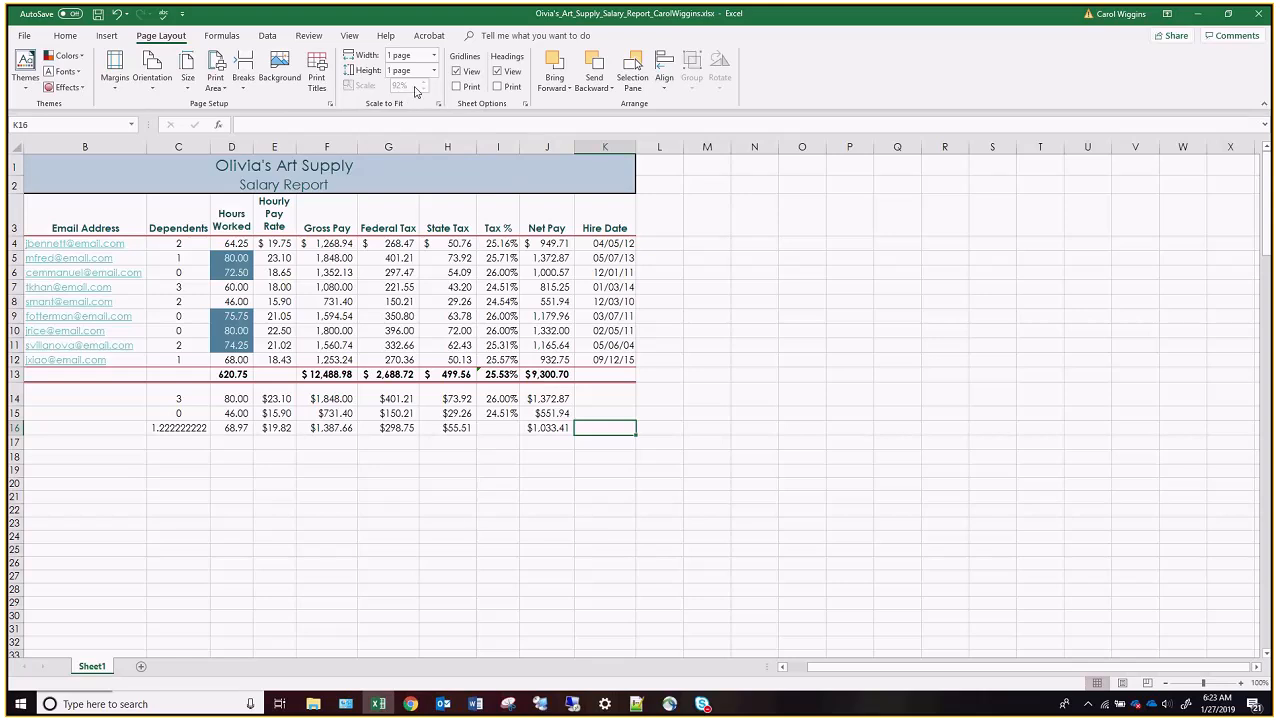
left_click(438, 103)
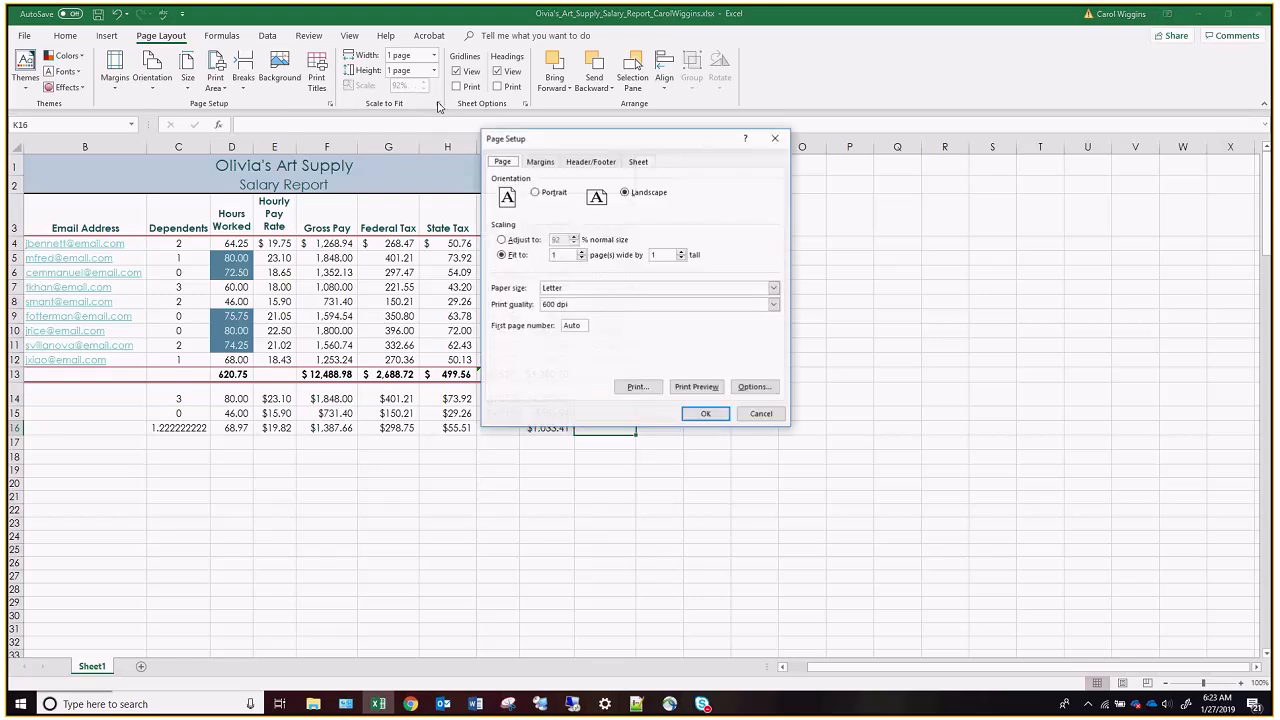
left_click(502, 240)
left_click(574, 237)
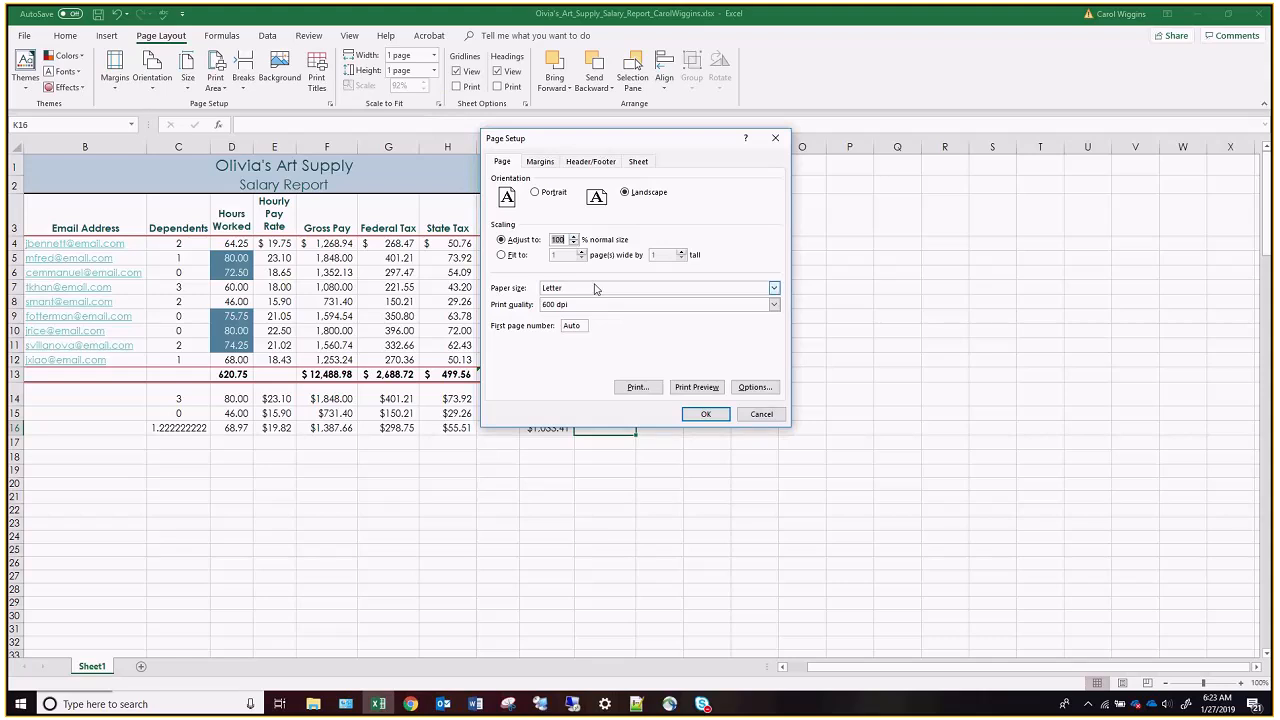
left_click(706, 414)
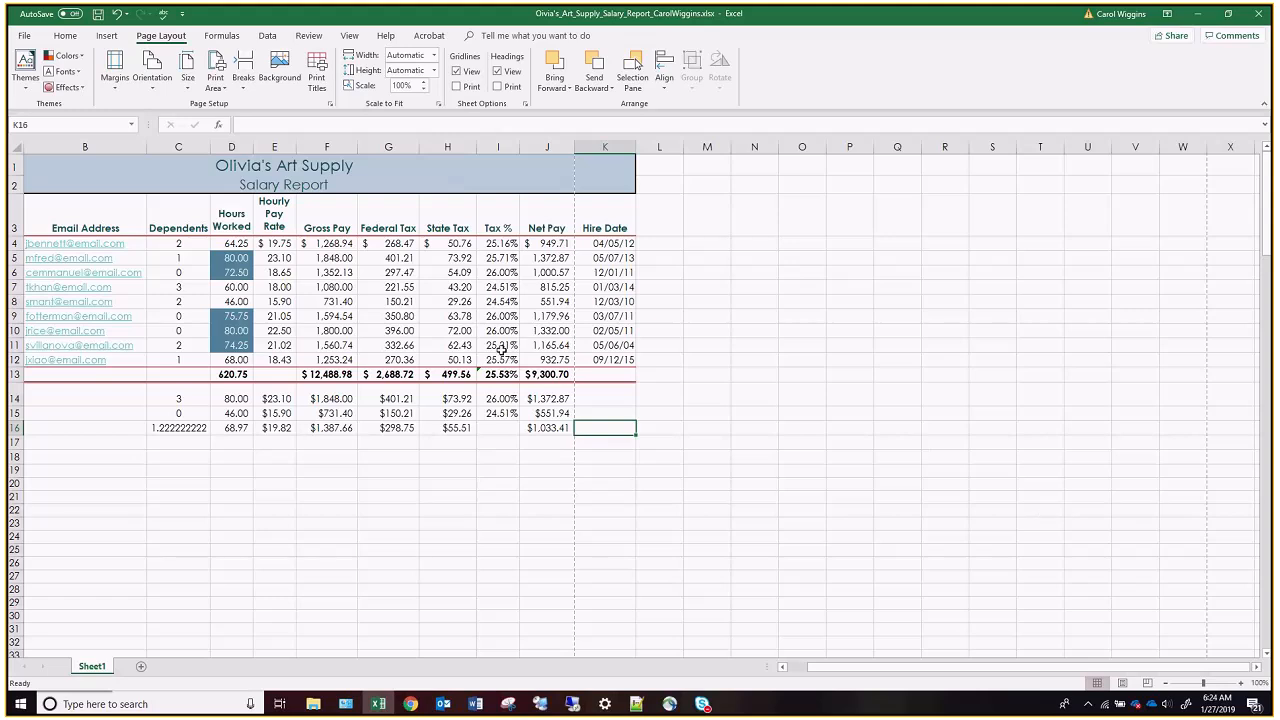
Save the workbook and switch to Chrome.
key("ctrl+s")
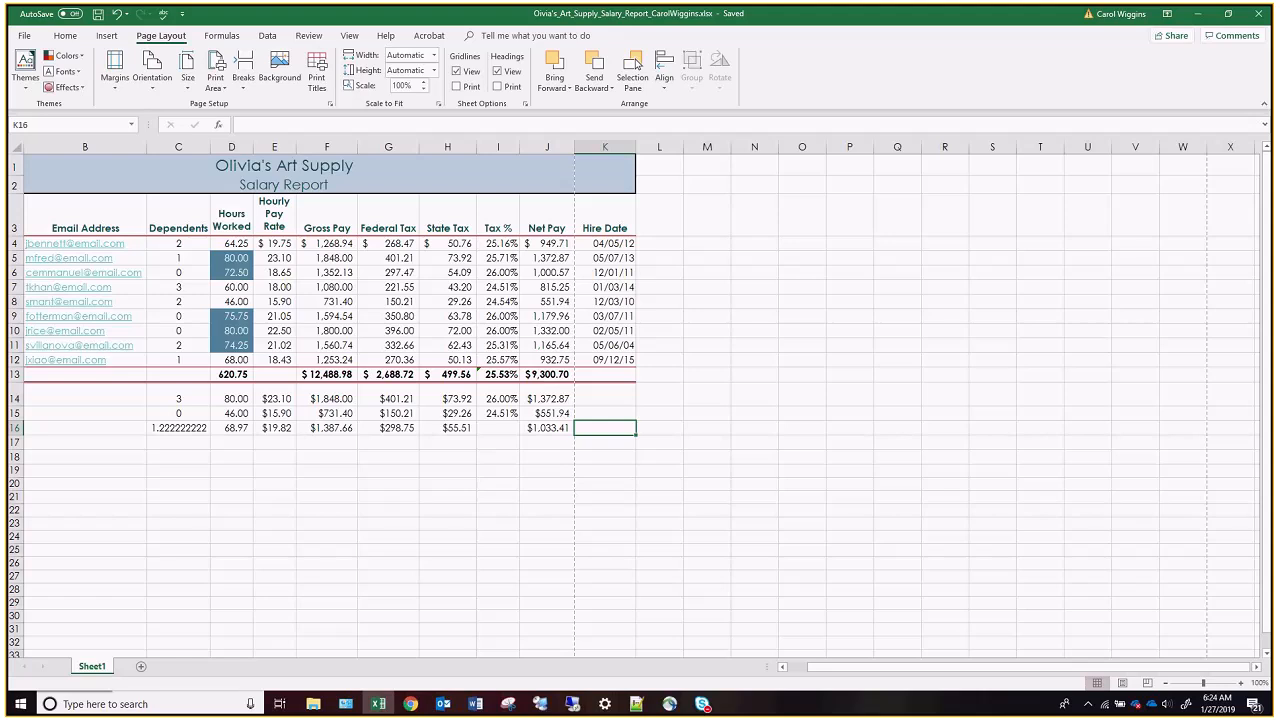
key("alt+Tab")
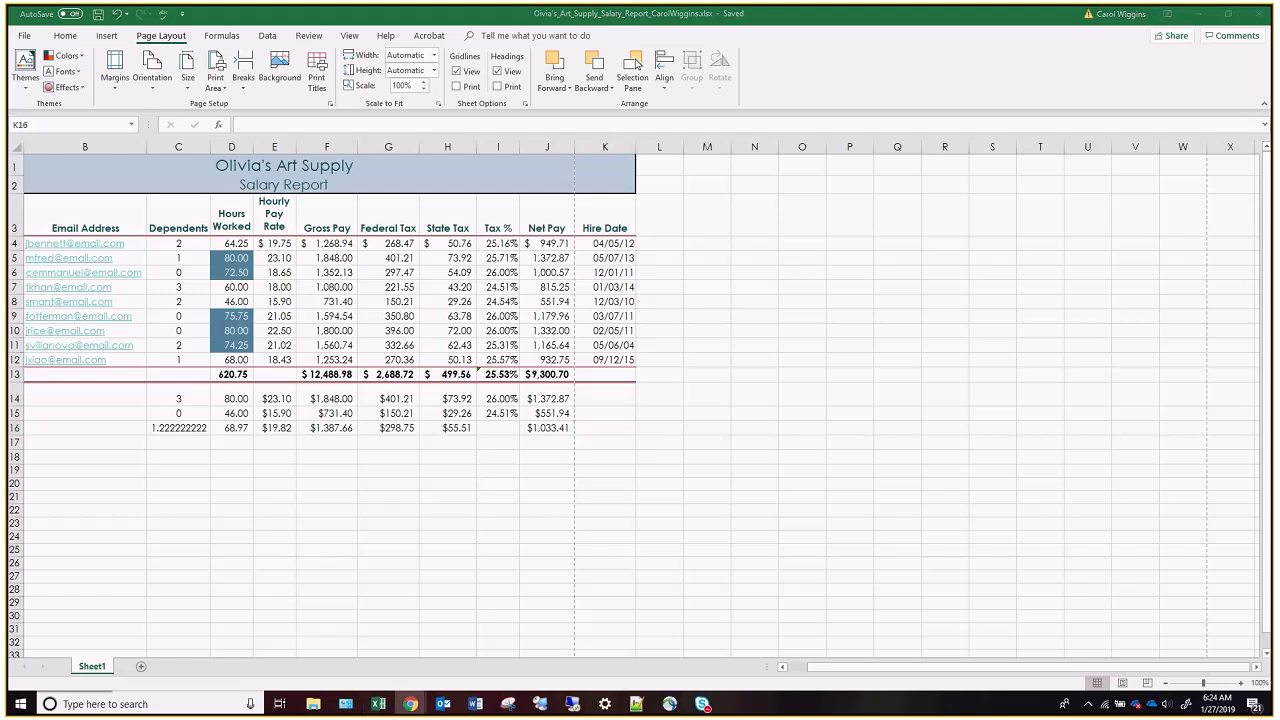